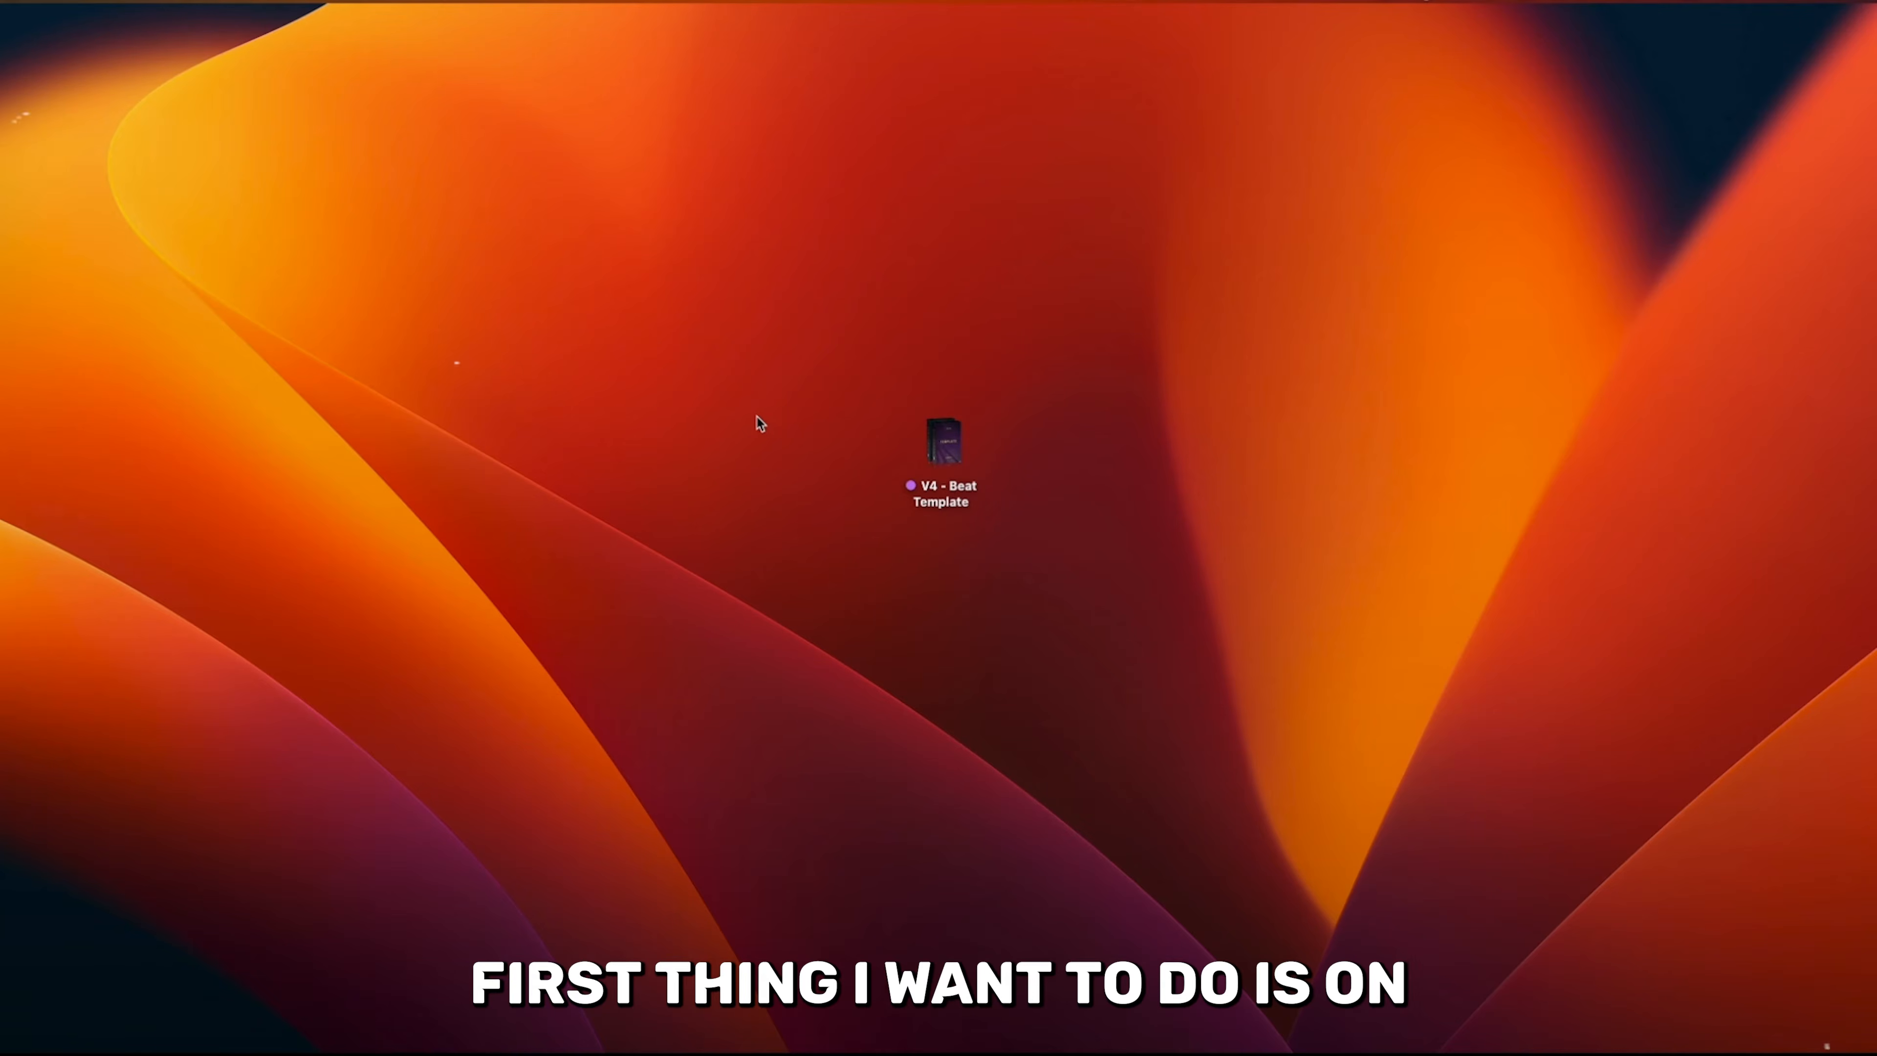
- Create a new folder on the desktop and name it "Drum Kits"
right_click(676, 382)
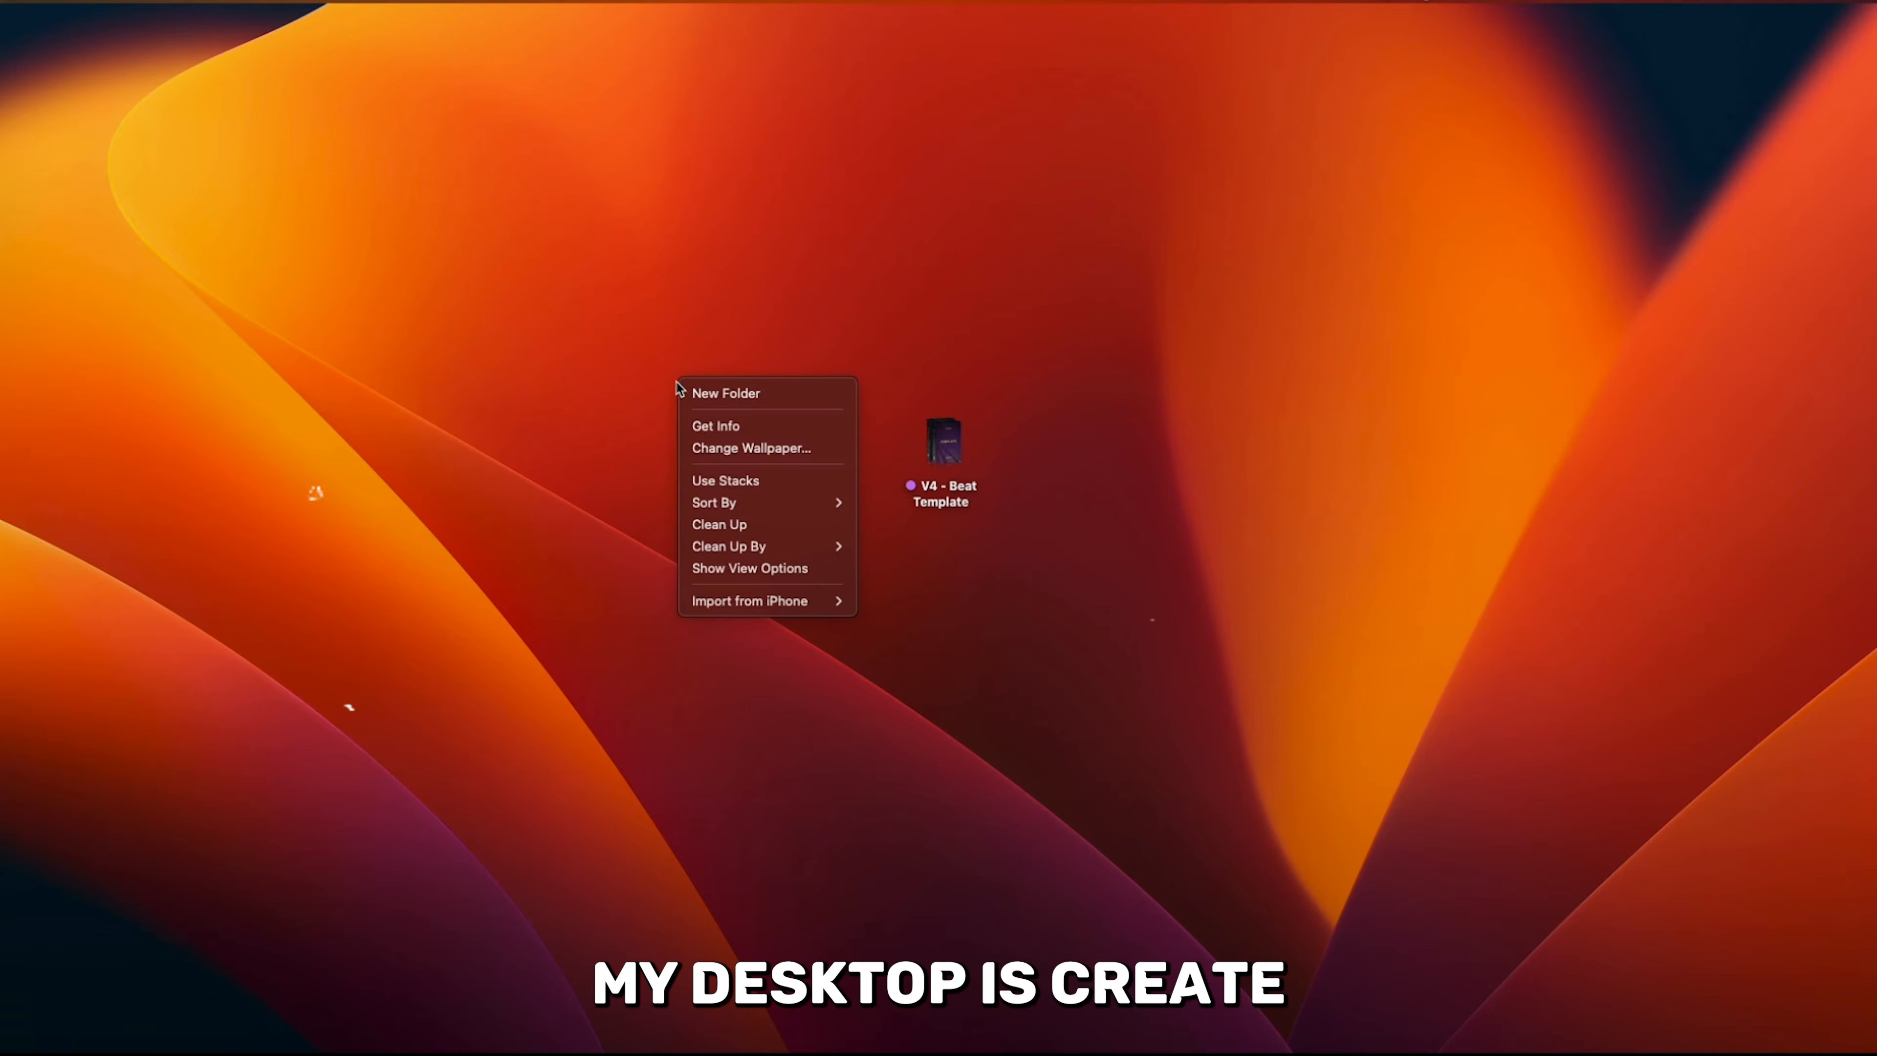
click(779, 462)
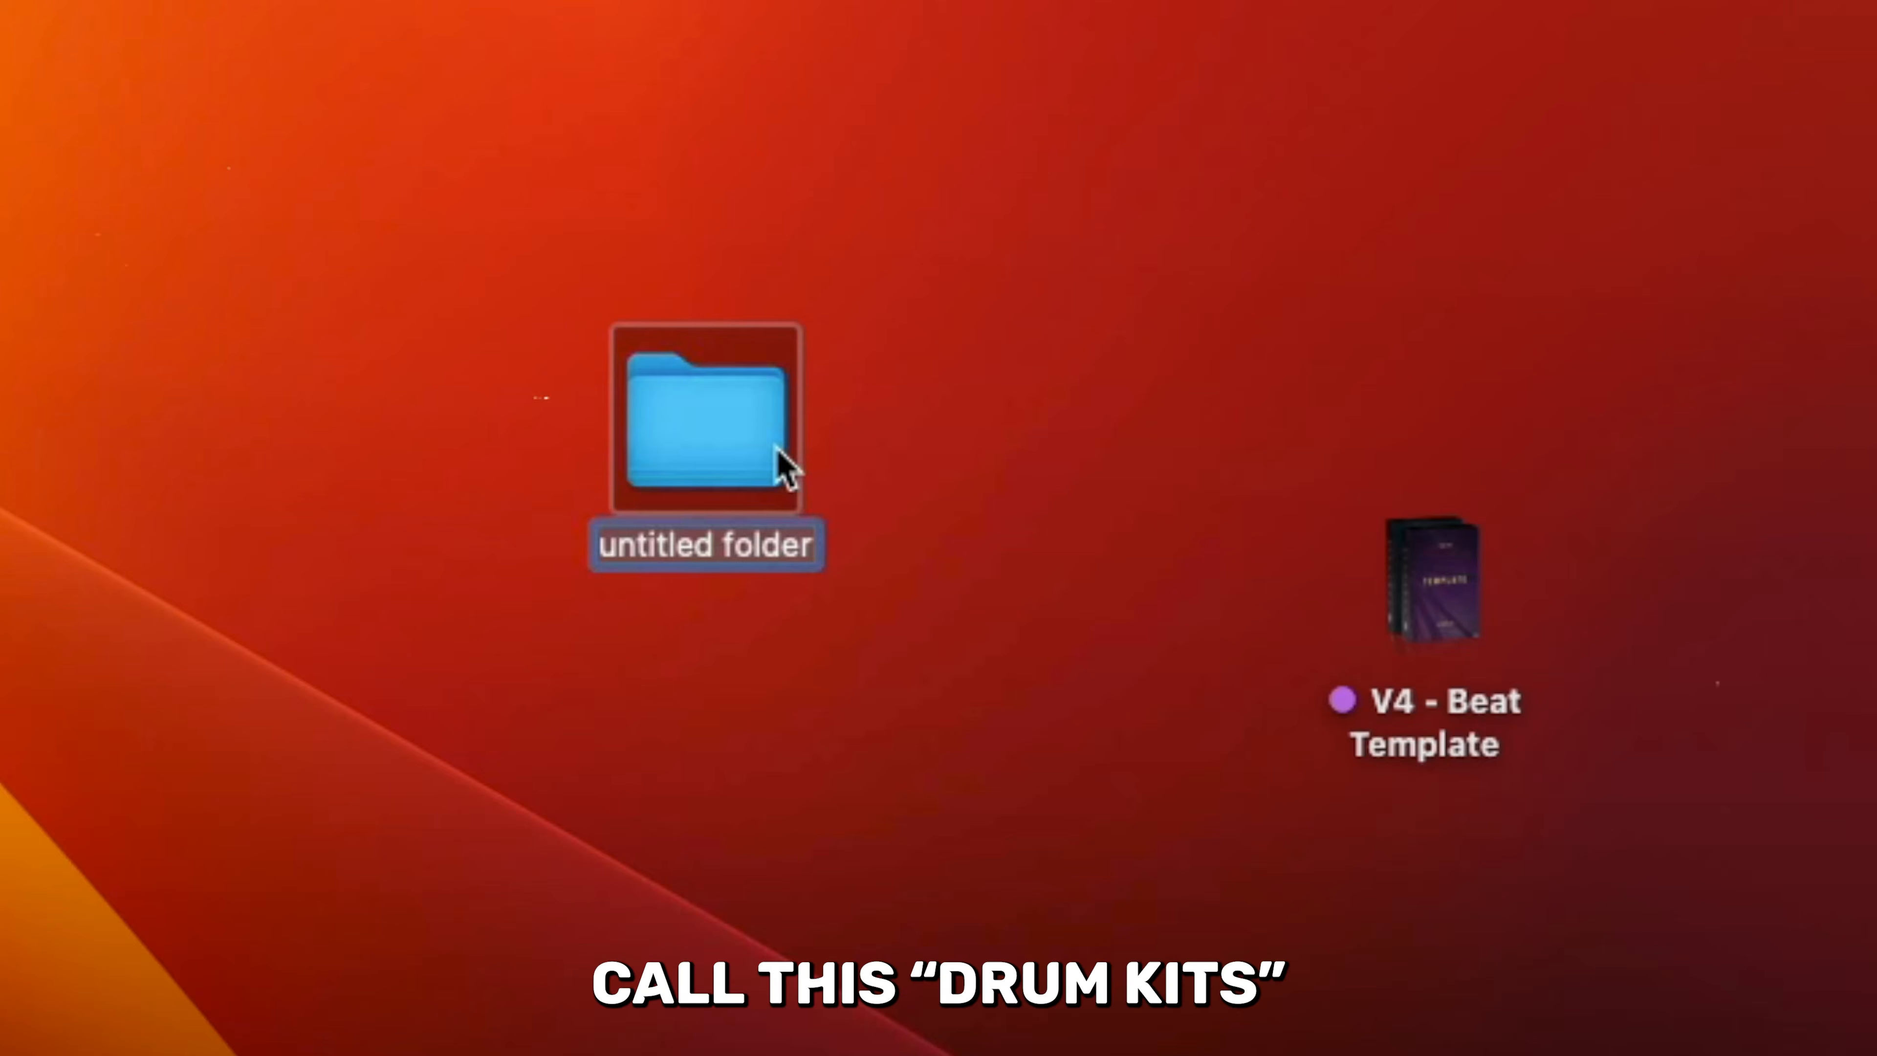
text(Drum Kits)
key(Return)
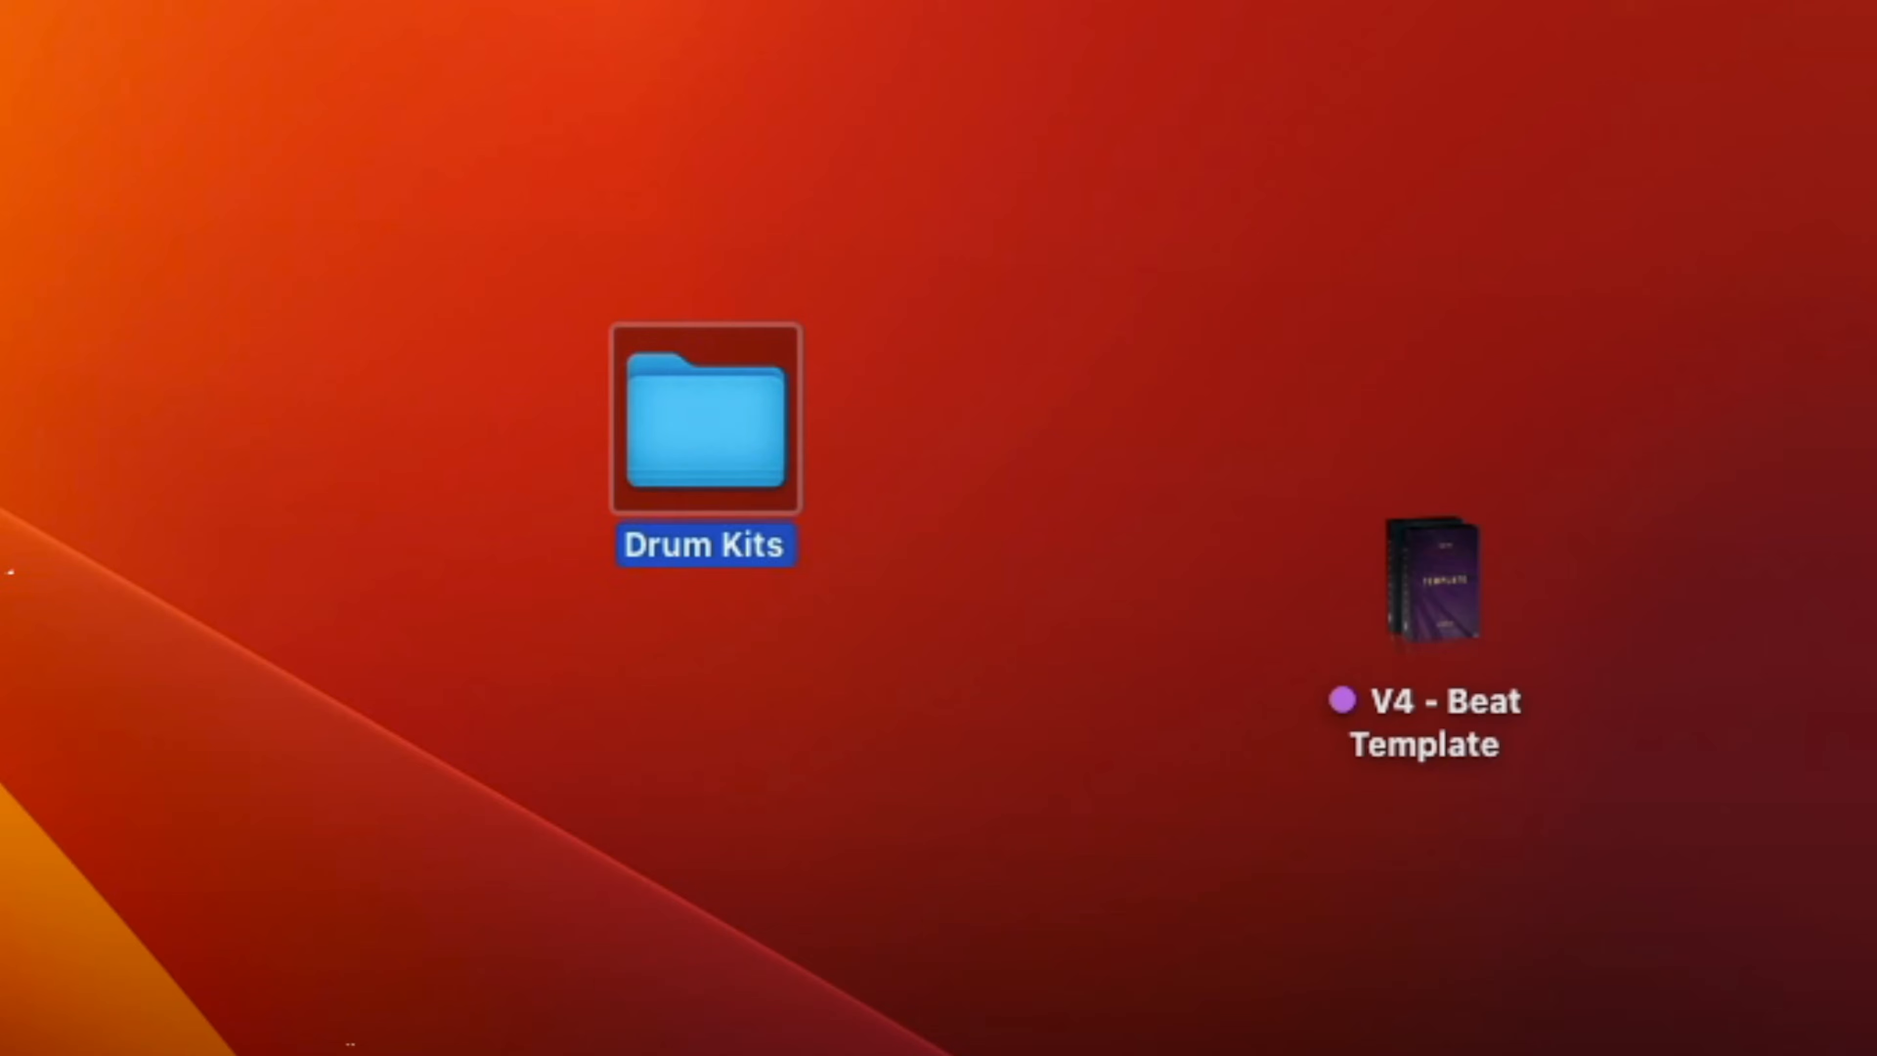
click(1084, 269)
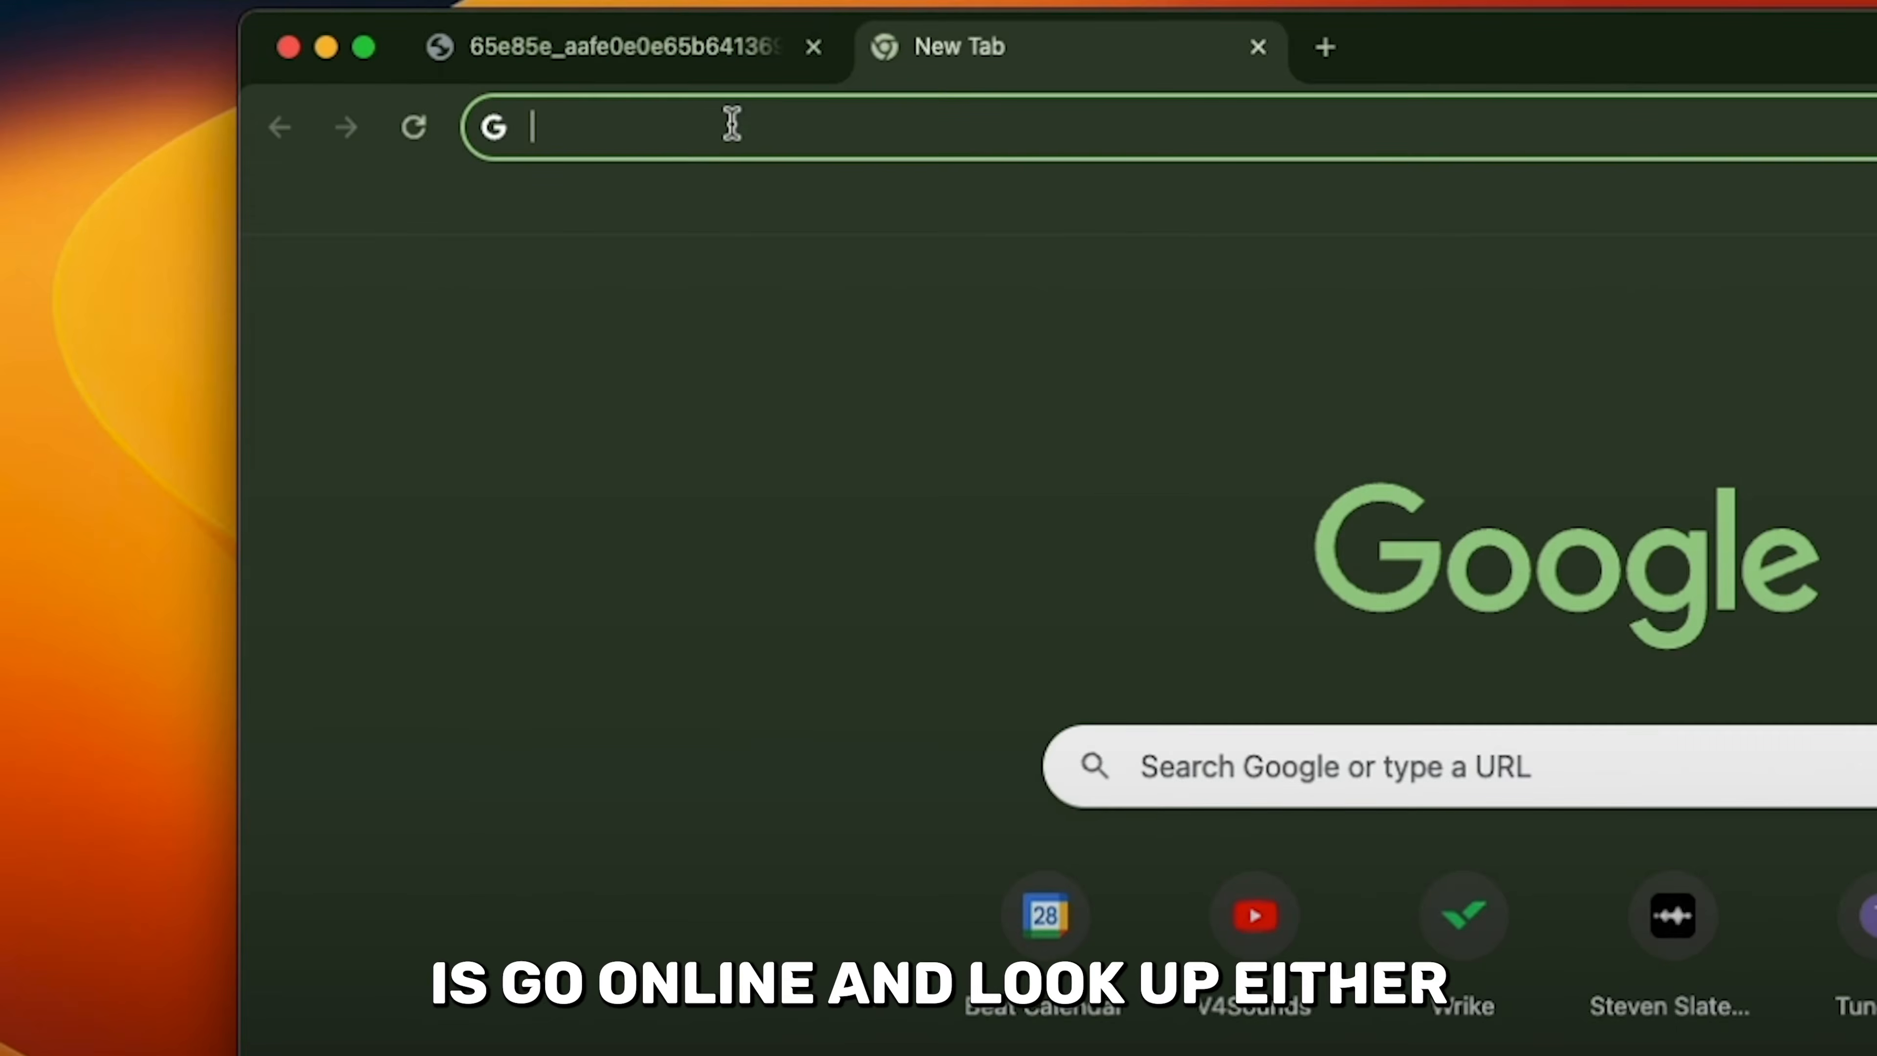
- Search Google for "royalty free drum sounds" and look through the results
text(royal)
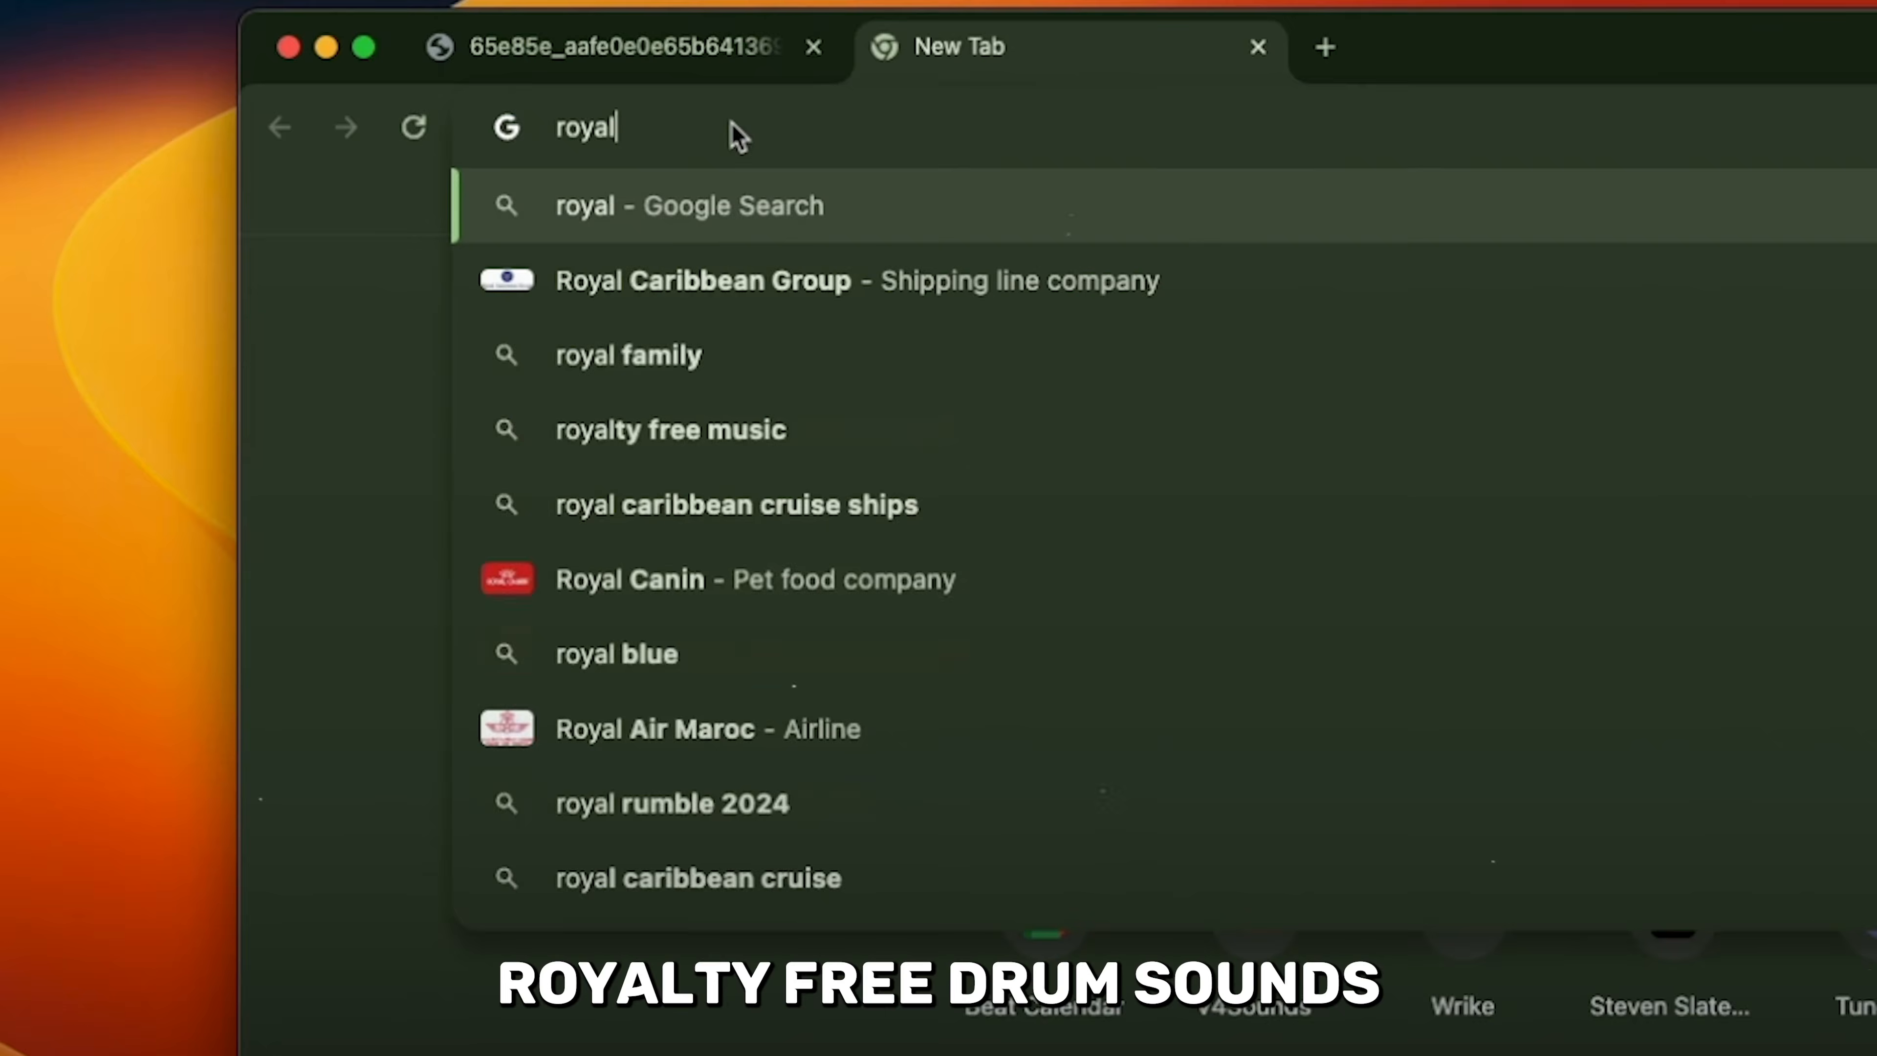
text(ty free drum sounds)
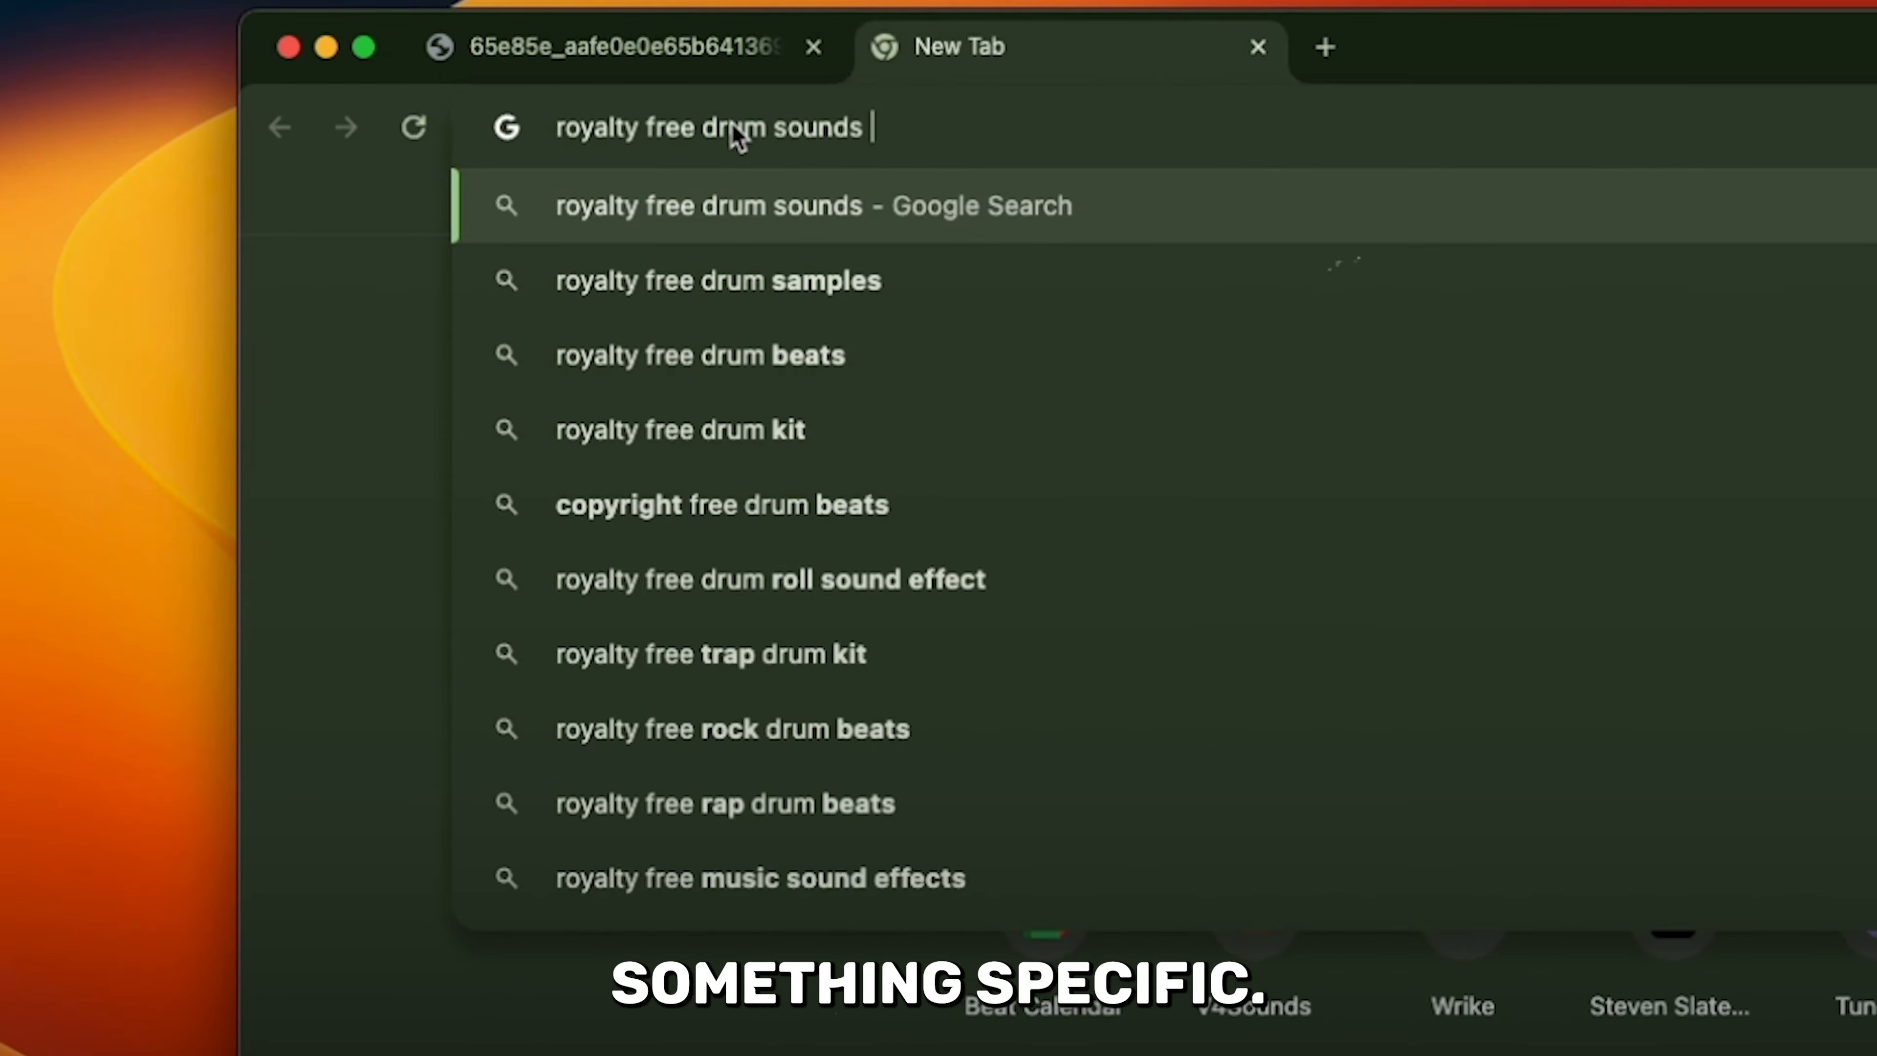
key(Return)
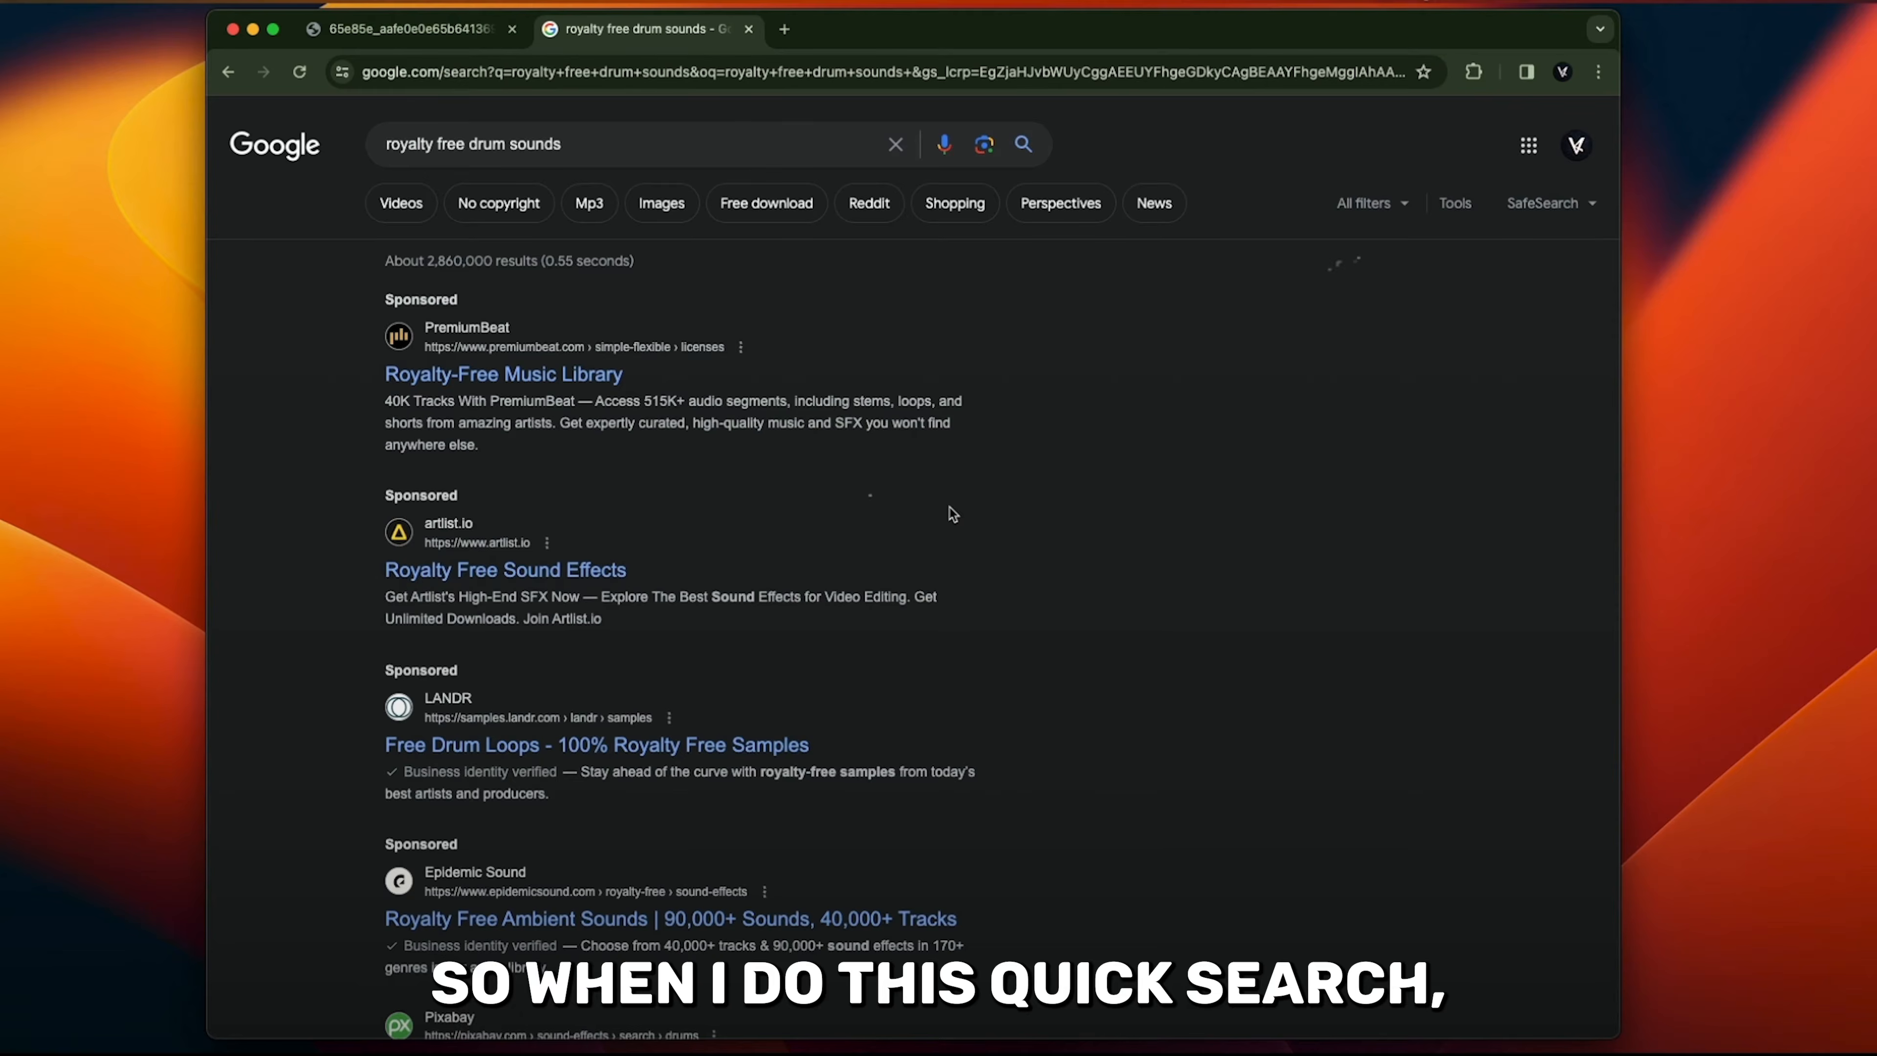
scroll(799, 436, down, 4)
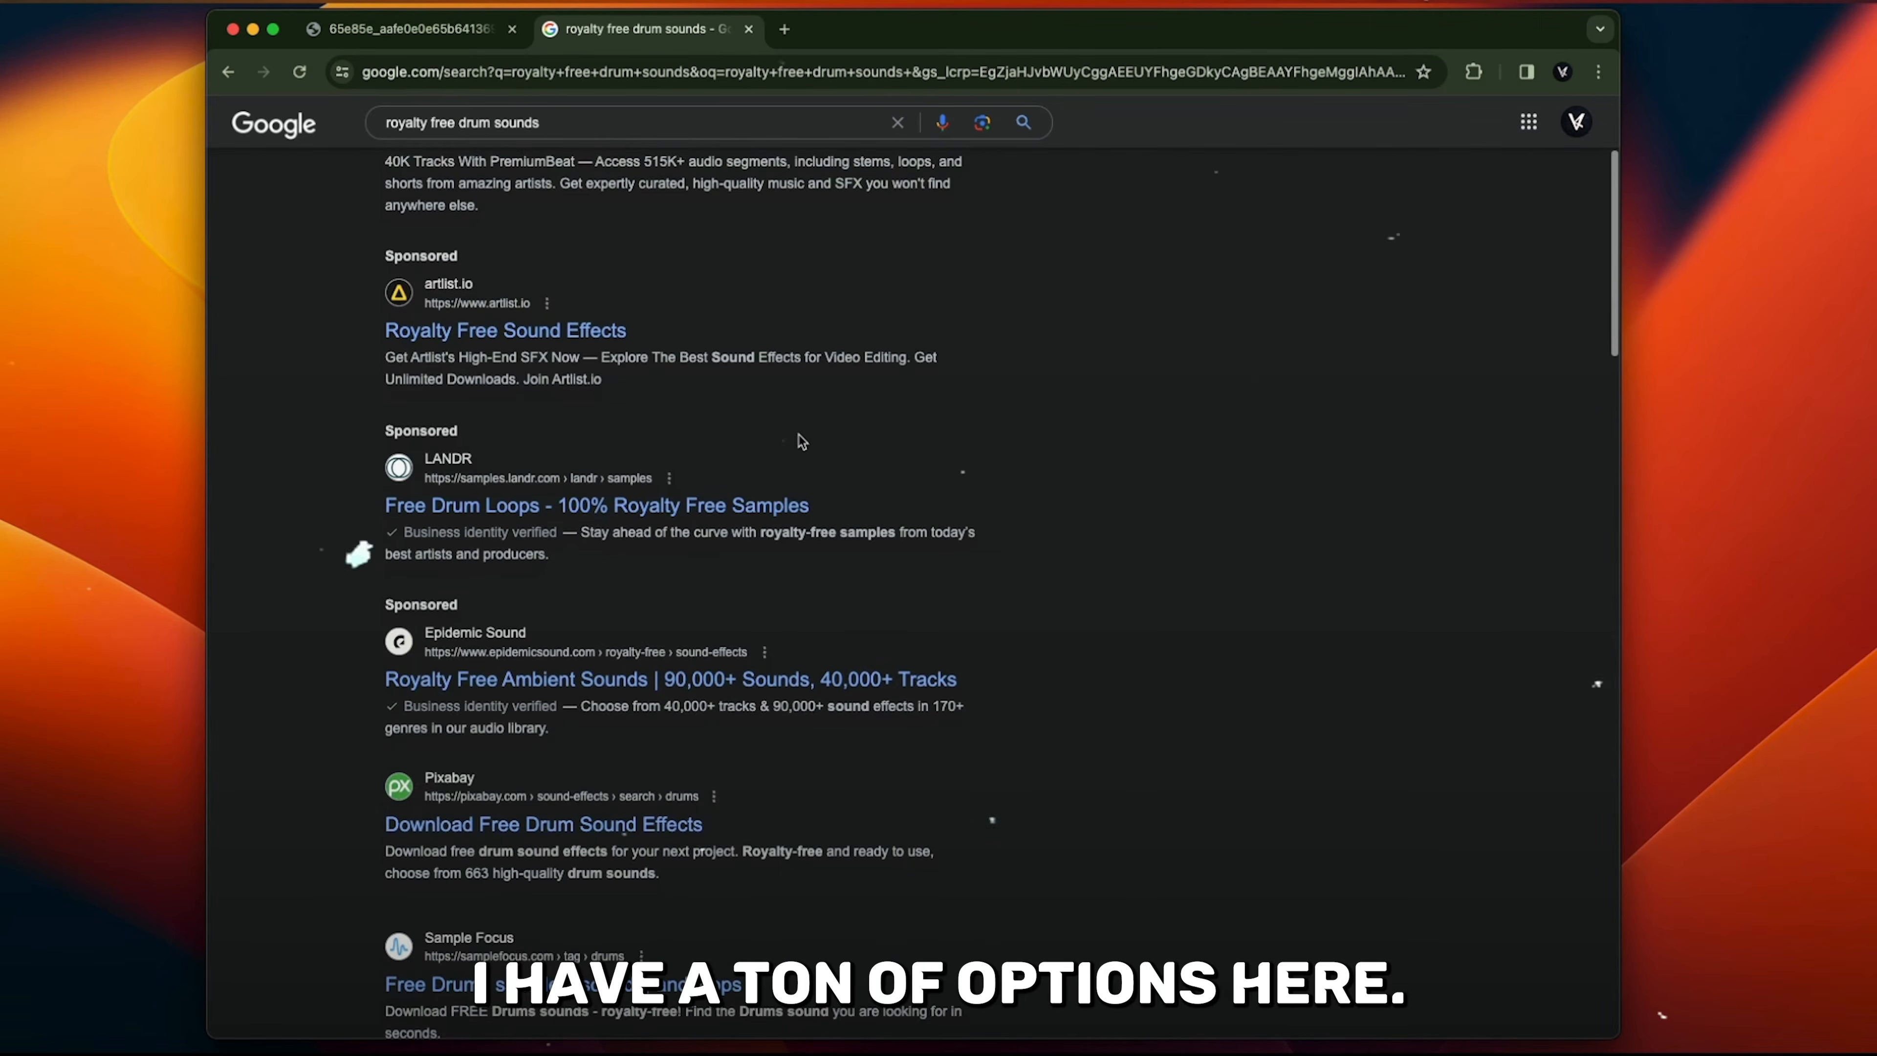
scroll(799, 436, down, 5)
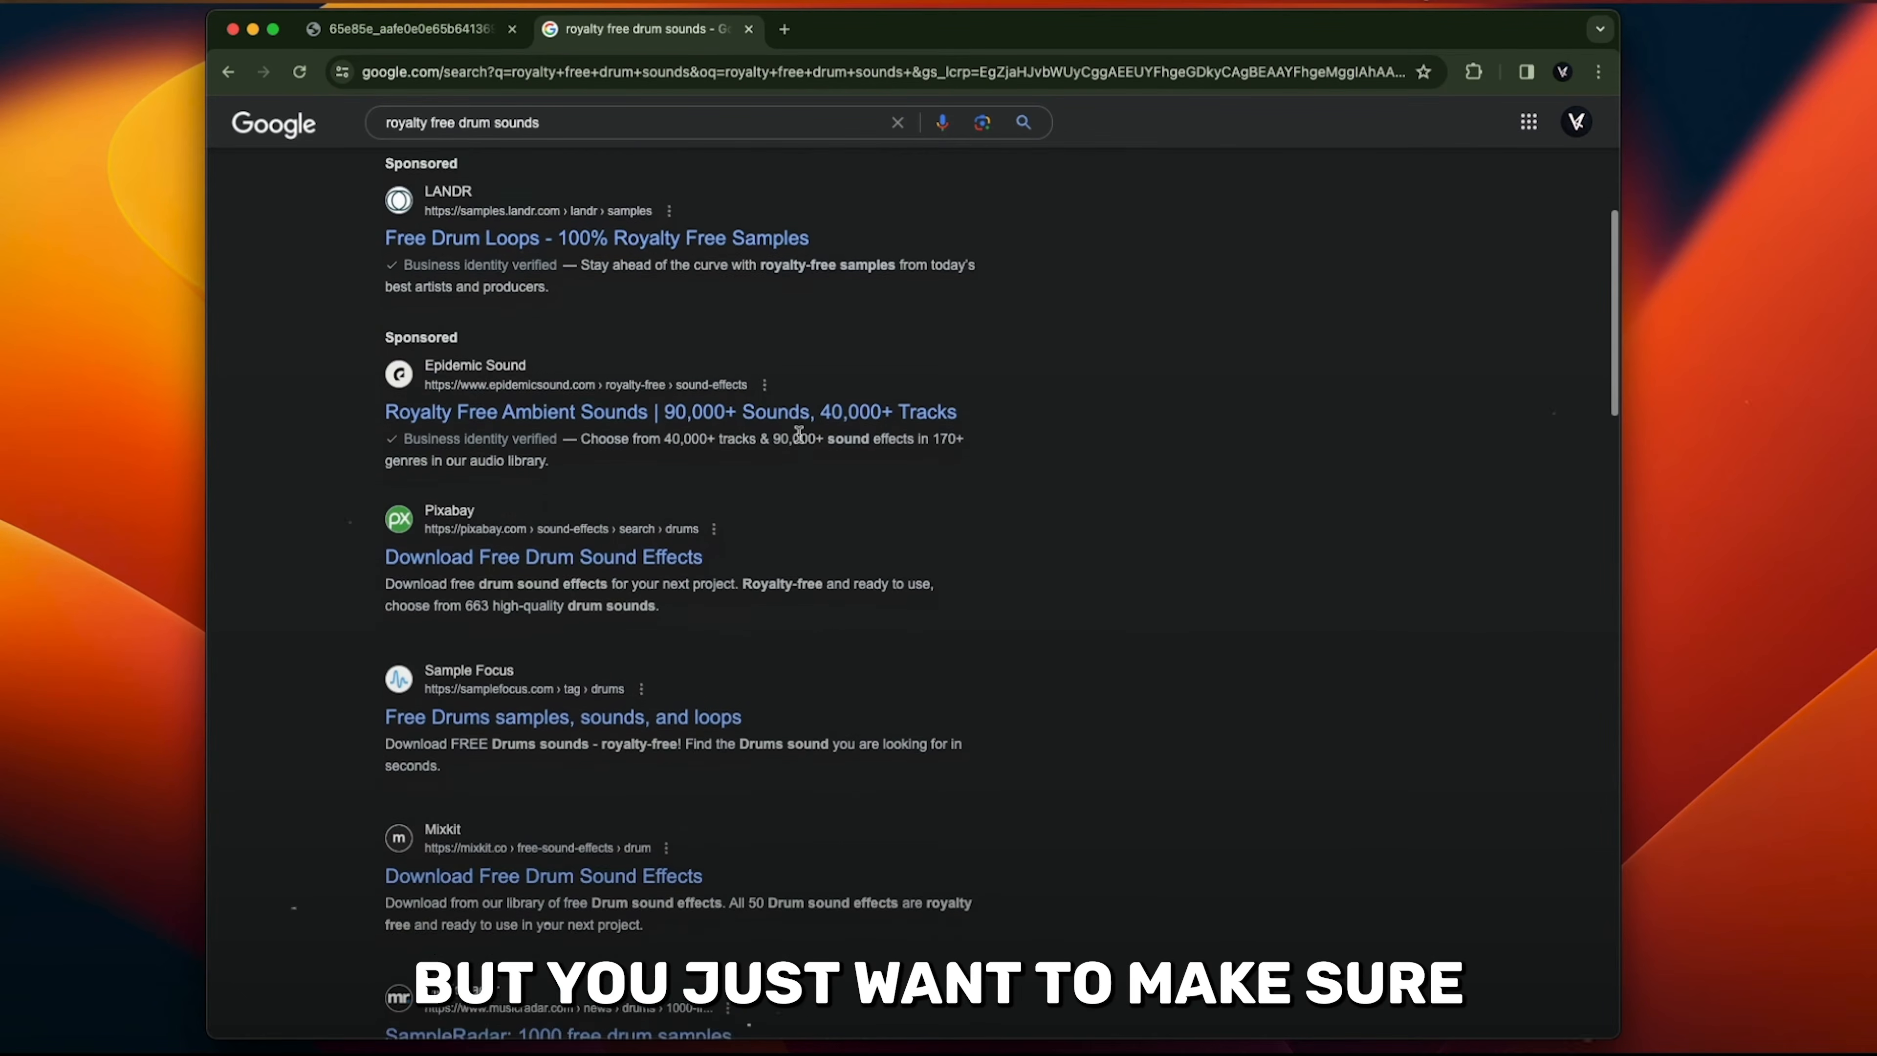
scroll(798, 434, down, 1)
scroll(799, 434, down, 1)
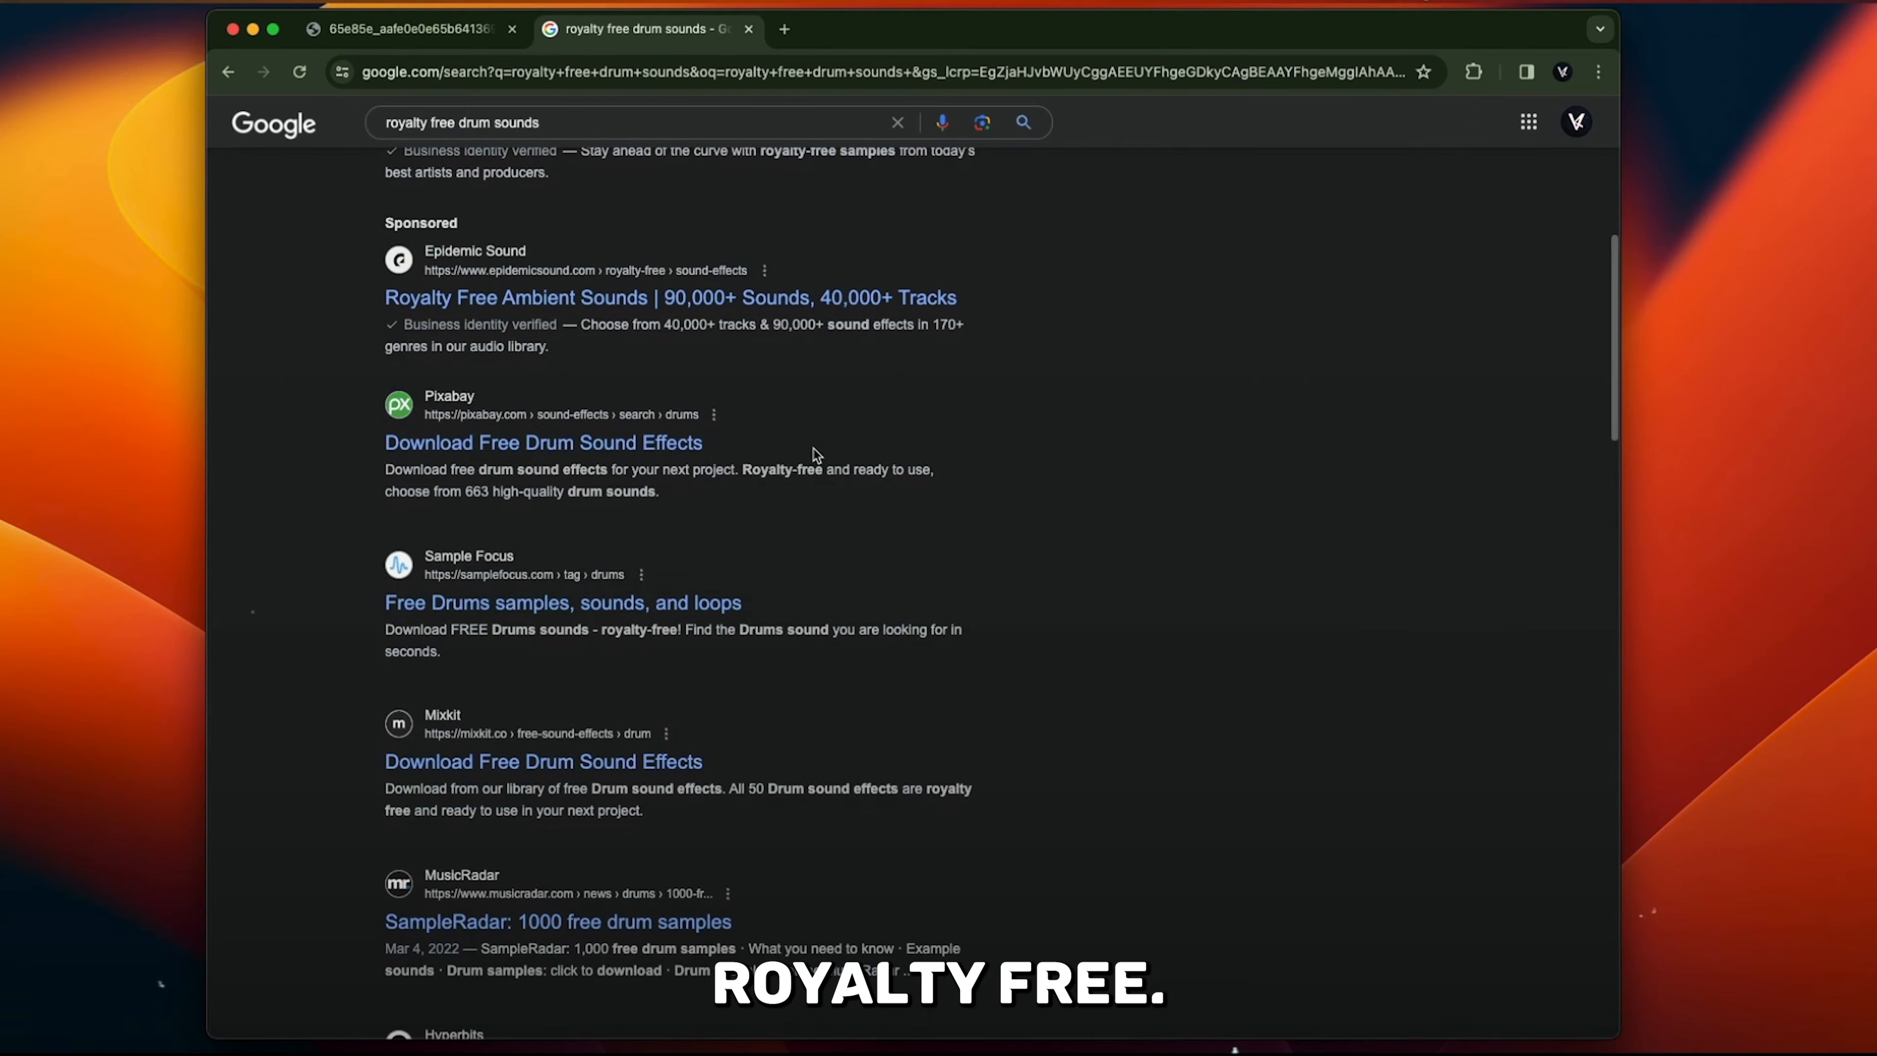
scroll(955, 834, up, 9)
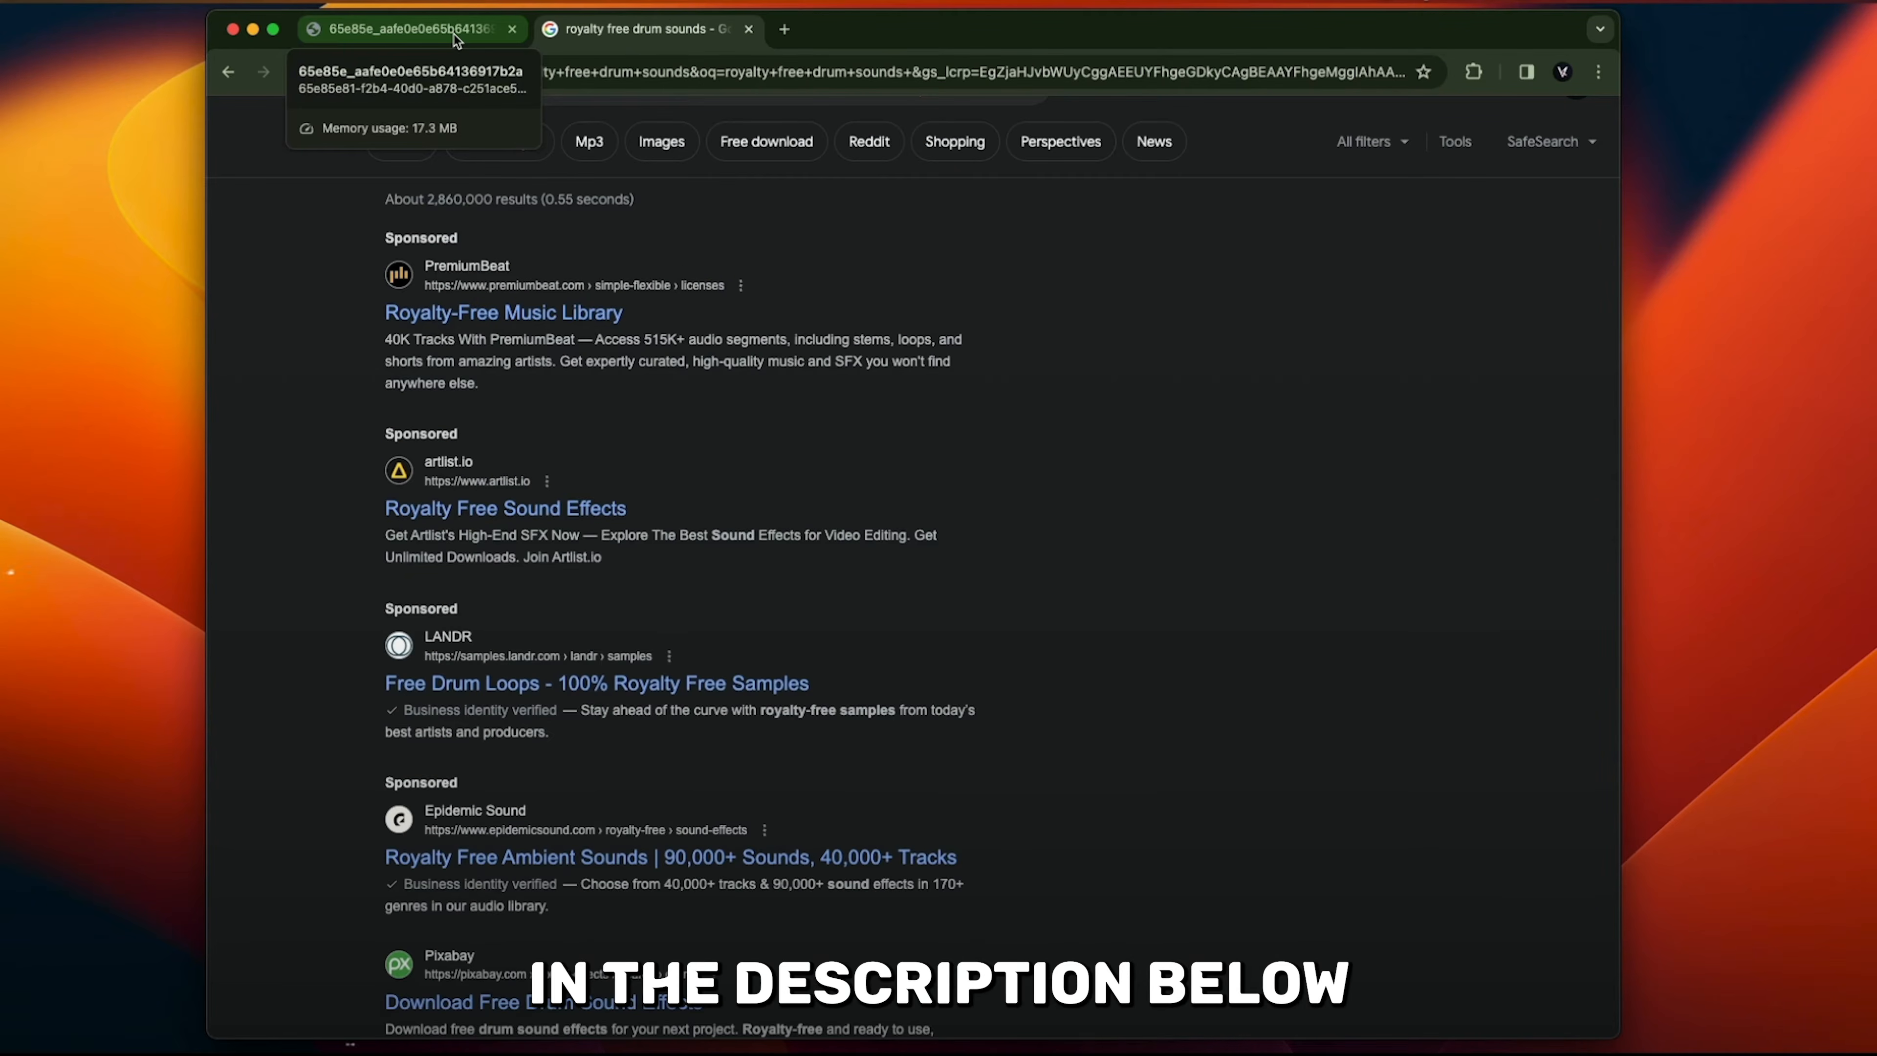
- Review the samples sheet PDF, open its Cymatics list of free drum kits and examine the 9GOD Sample Pack entry
click(456, 37)
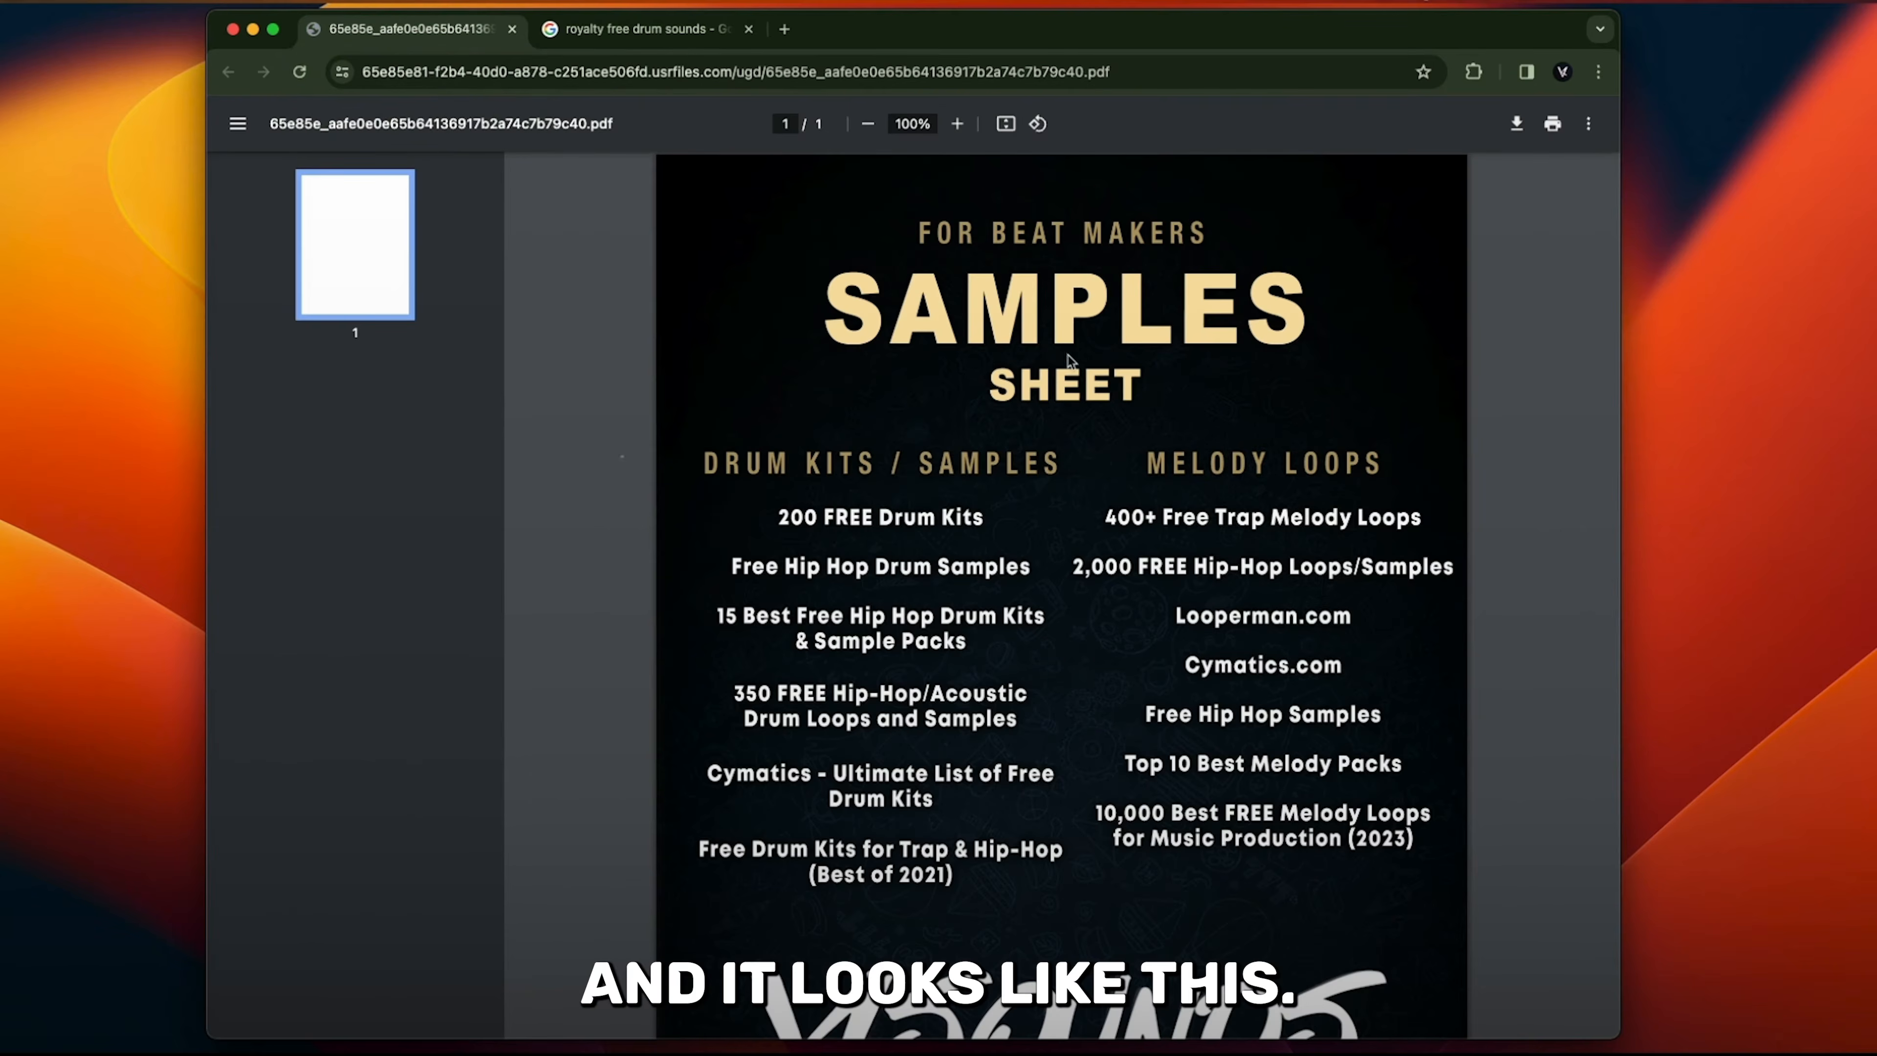
scroll(1416, 466, down, 2)
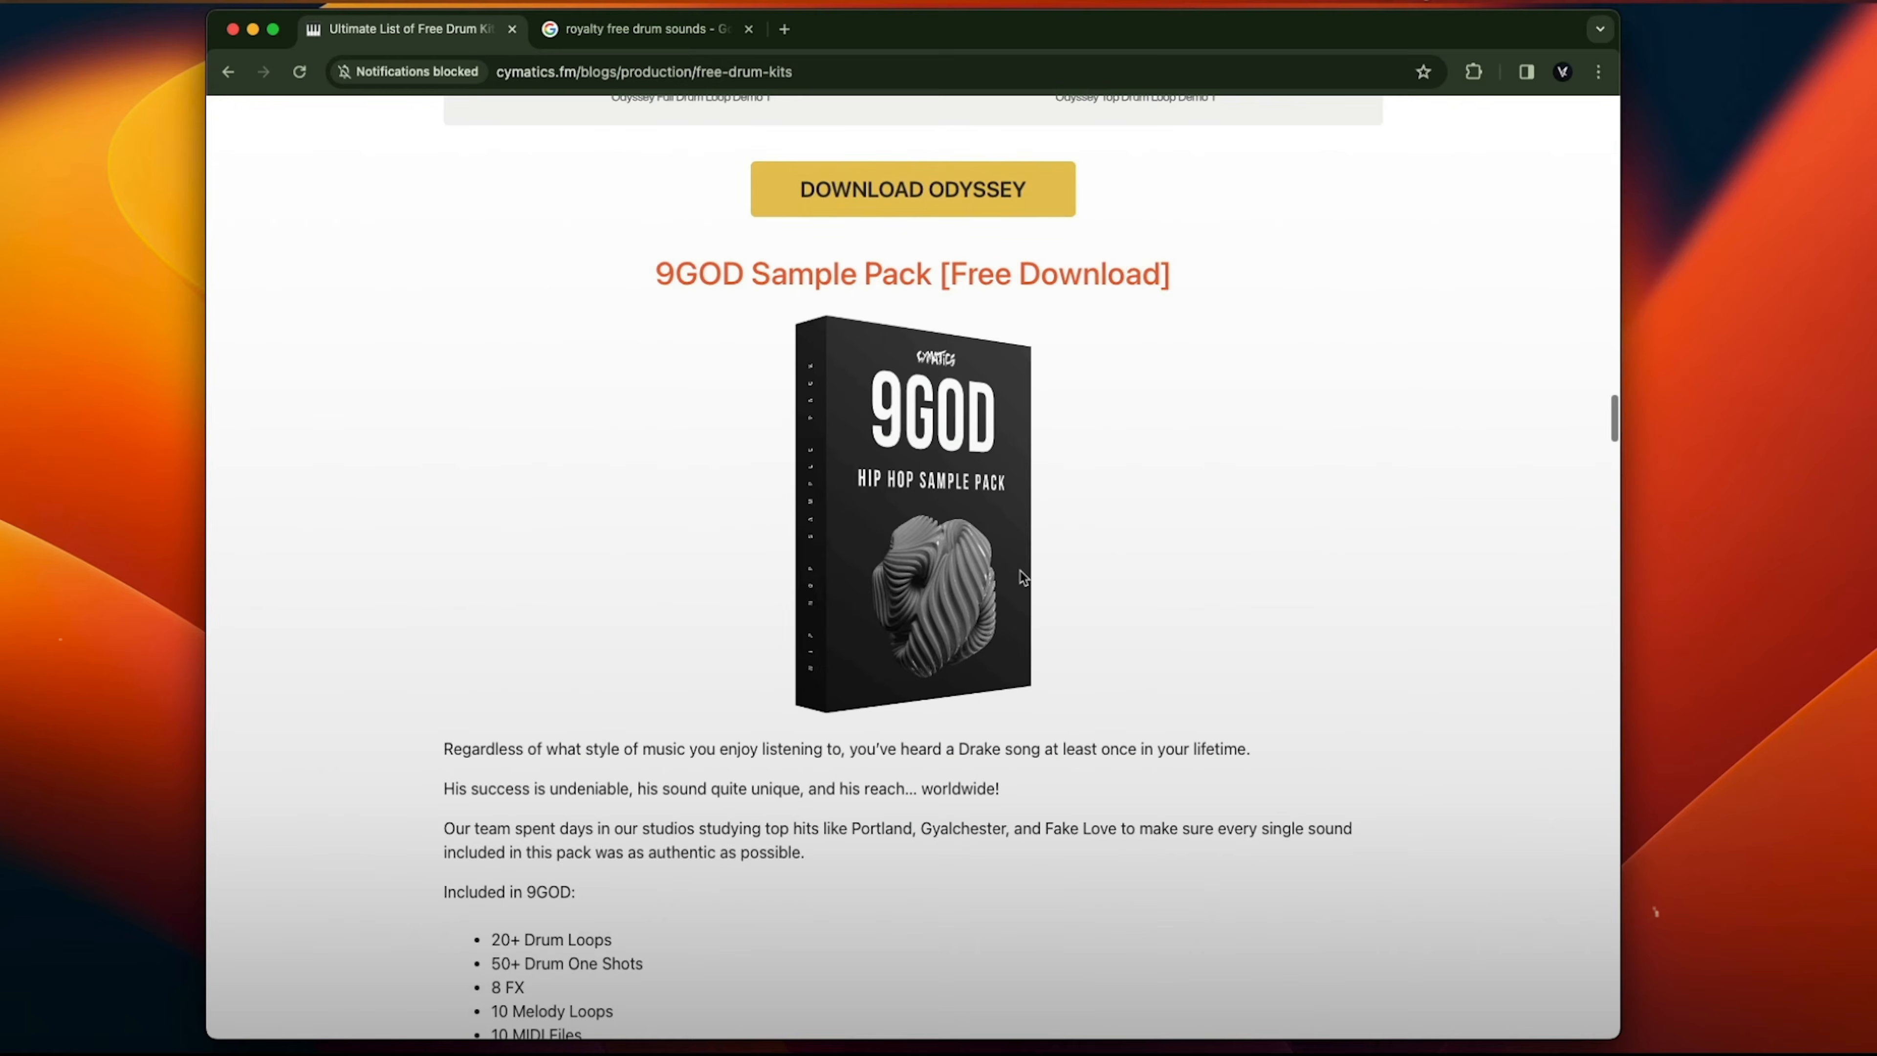
scroll(1021, 571, down, 2)
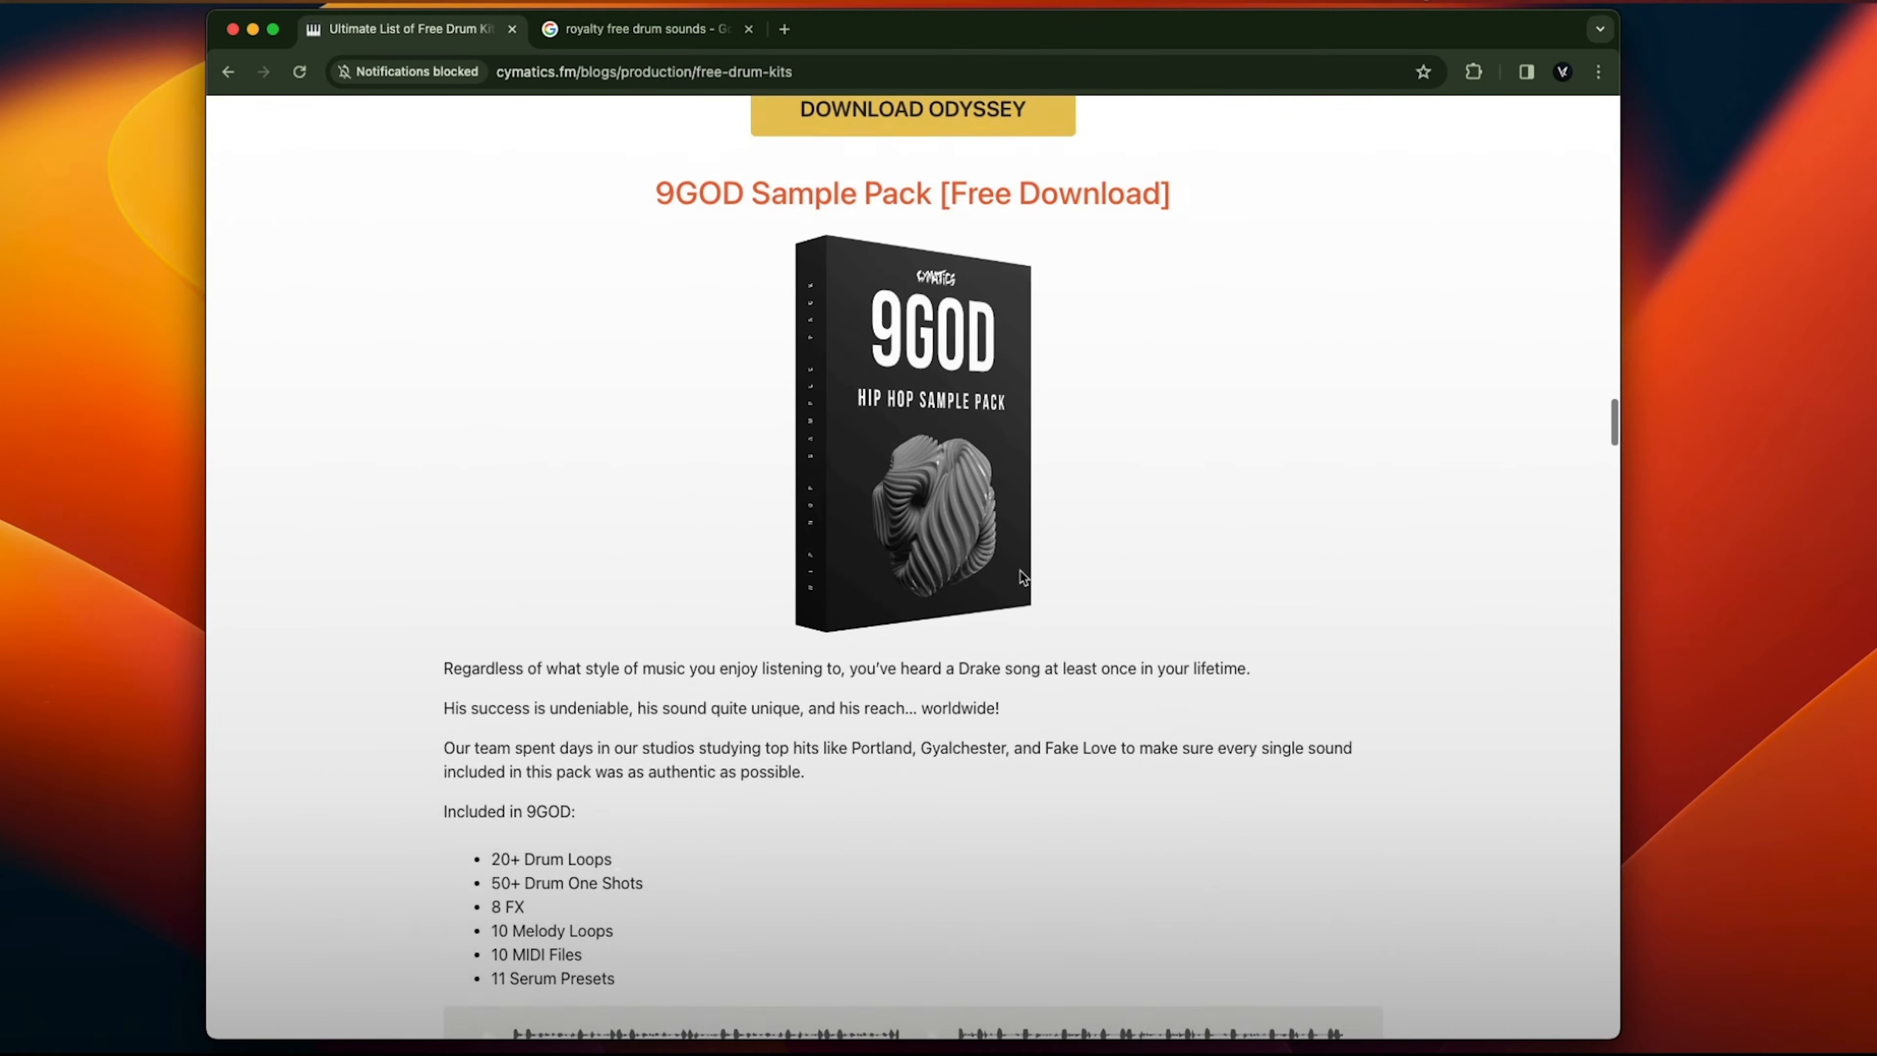
scroll(943, 234, down, 5)
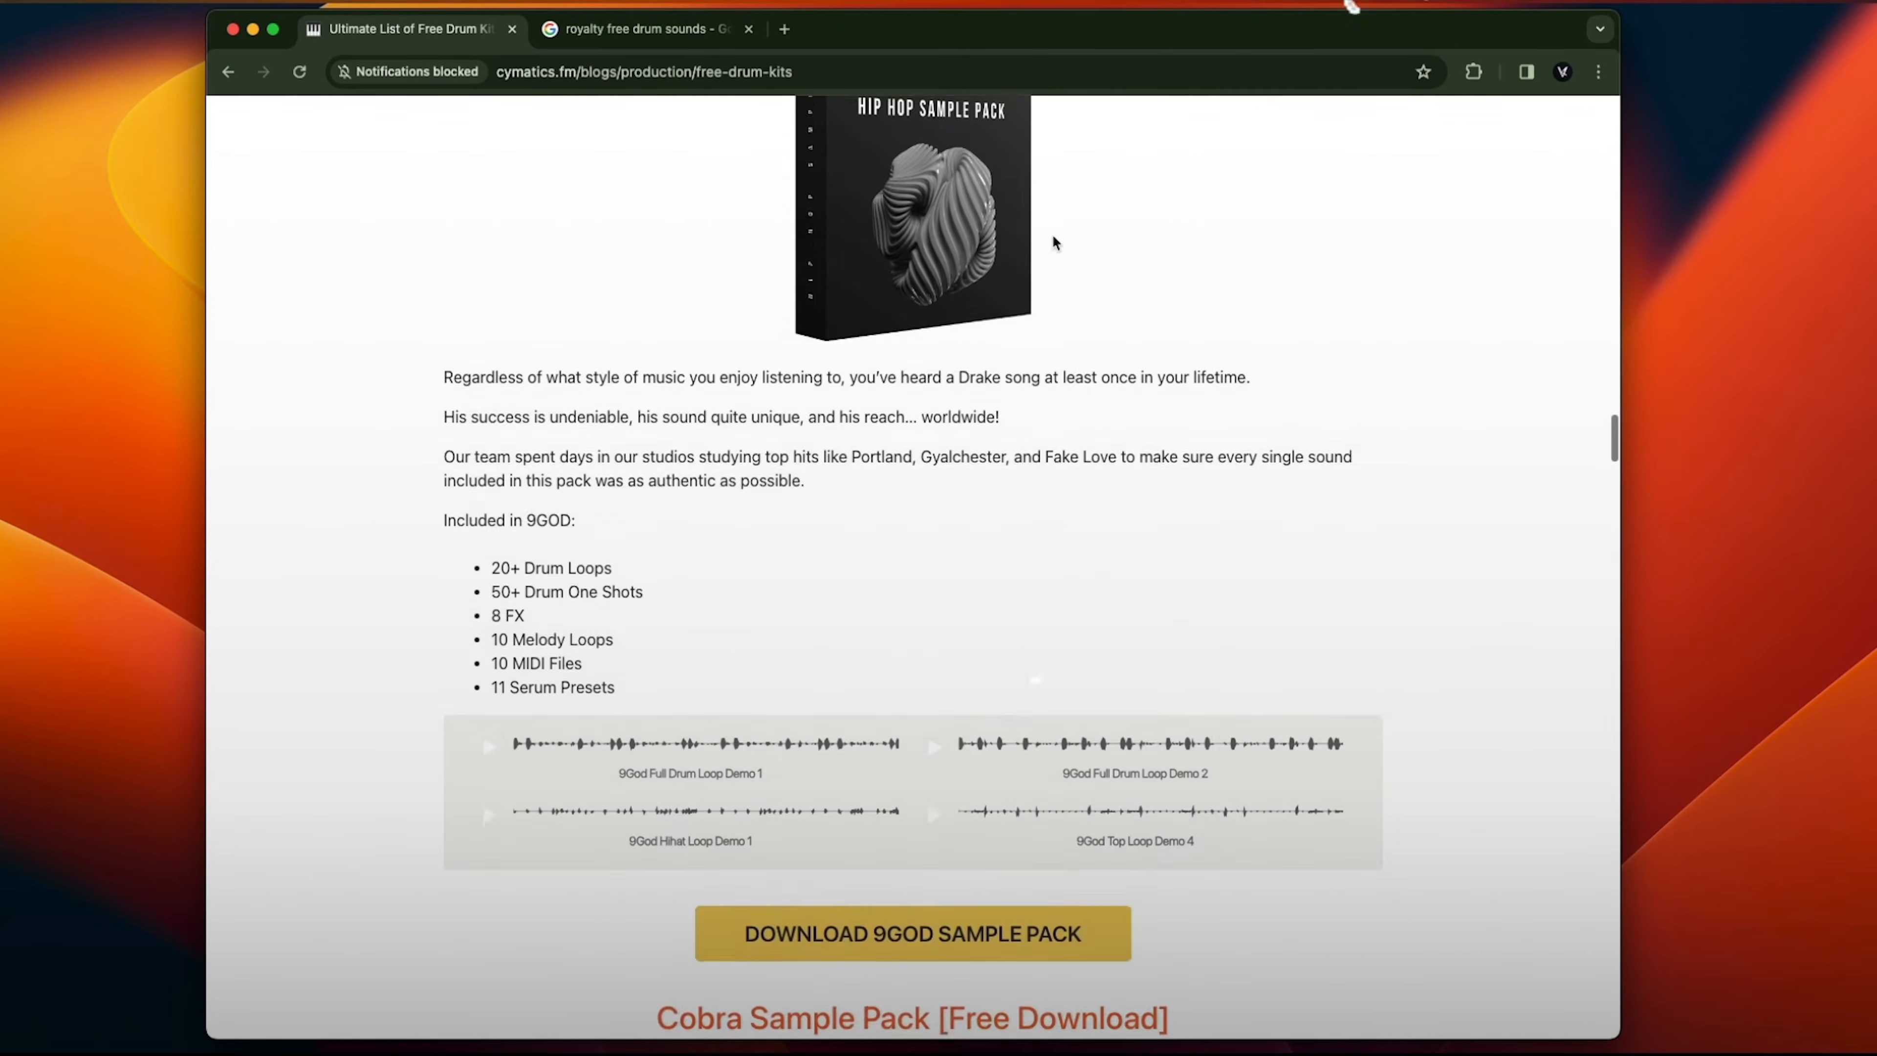
click(889, 777)
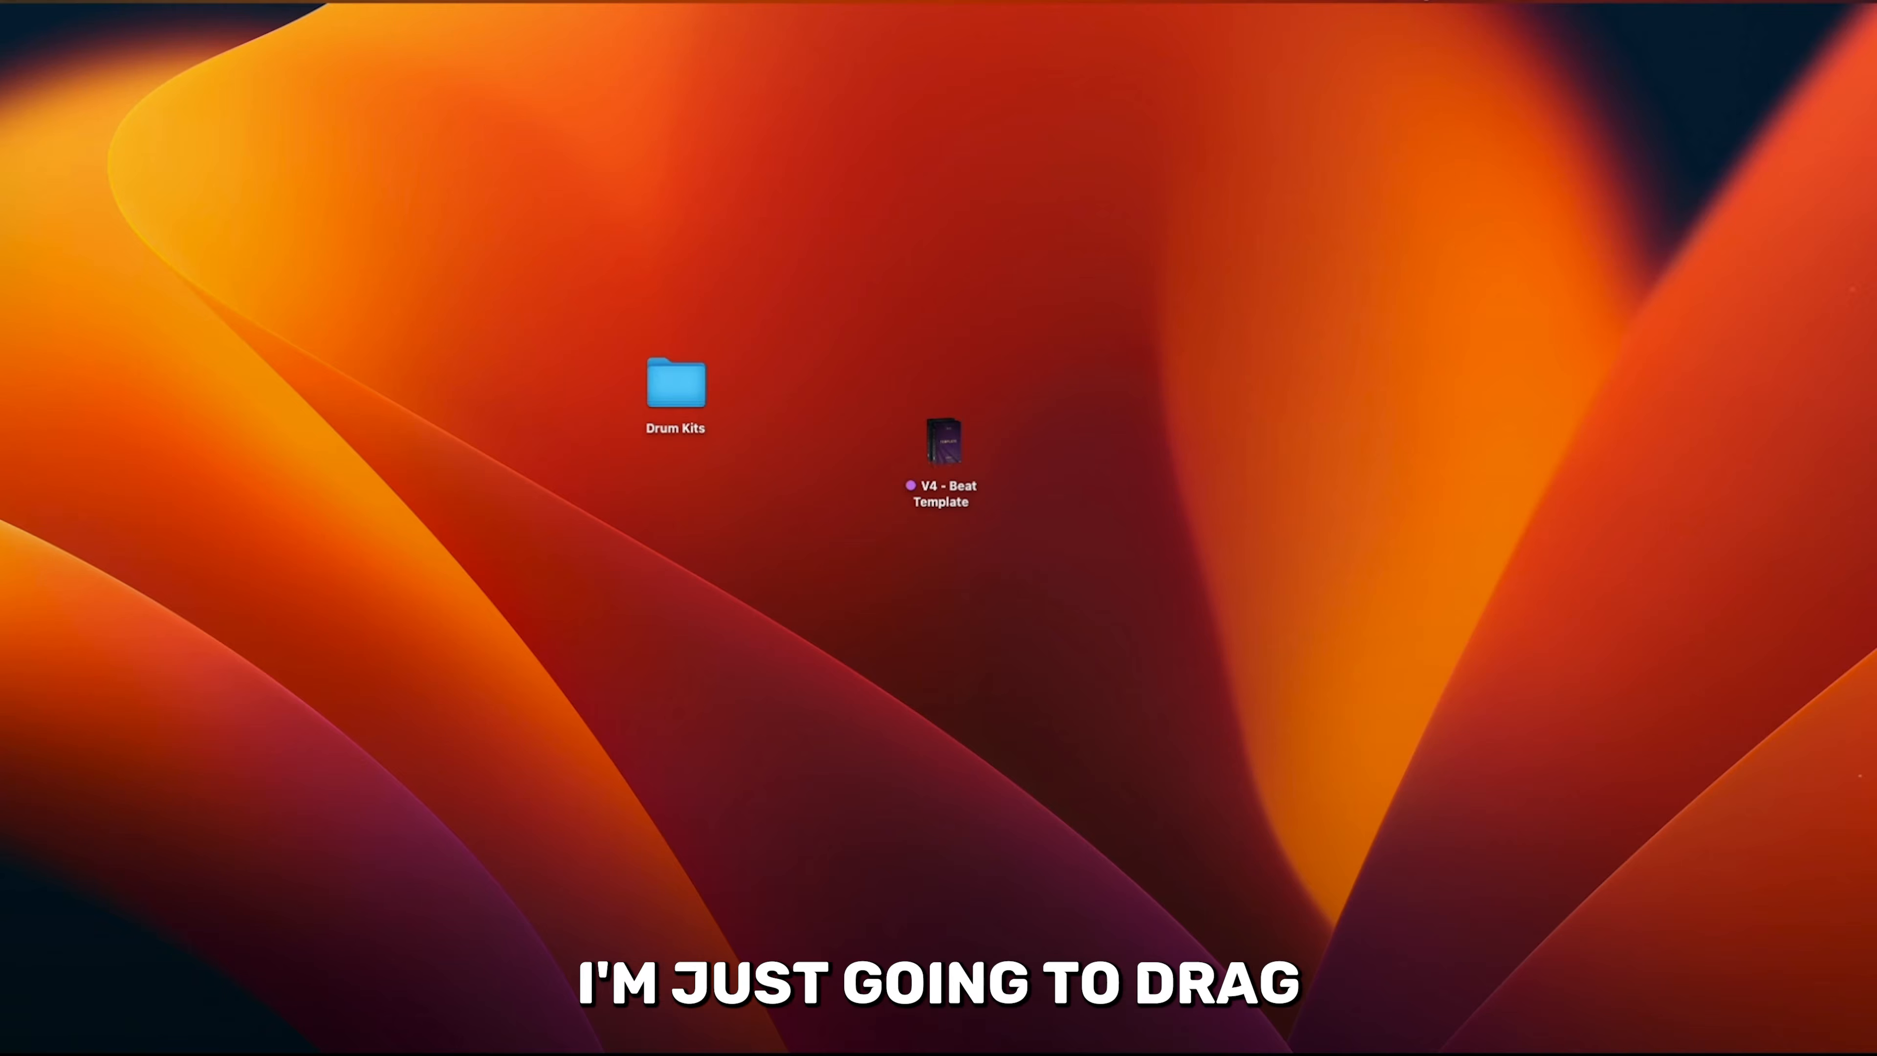
- Move the downloaded Cymatics 9God Hip Hop Sample Pack into the desktop's Drum Kits folder and open that folder
drag(1468, 191, 668, 399)
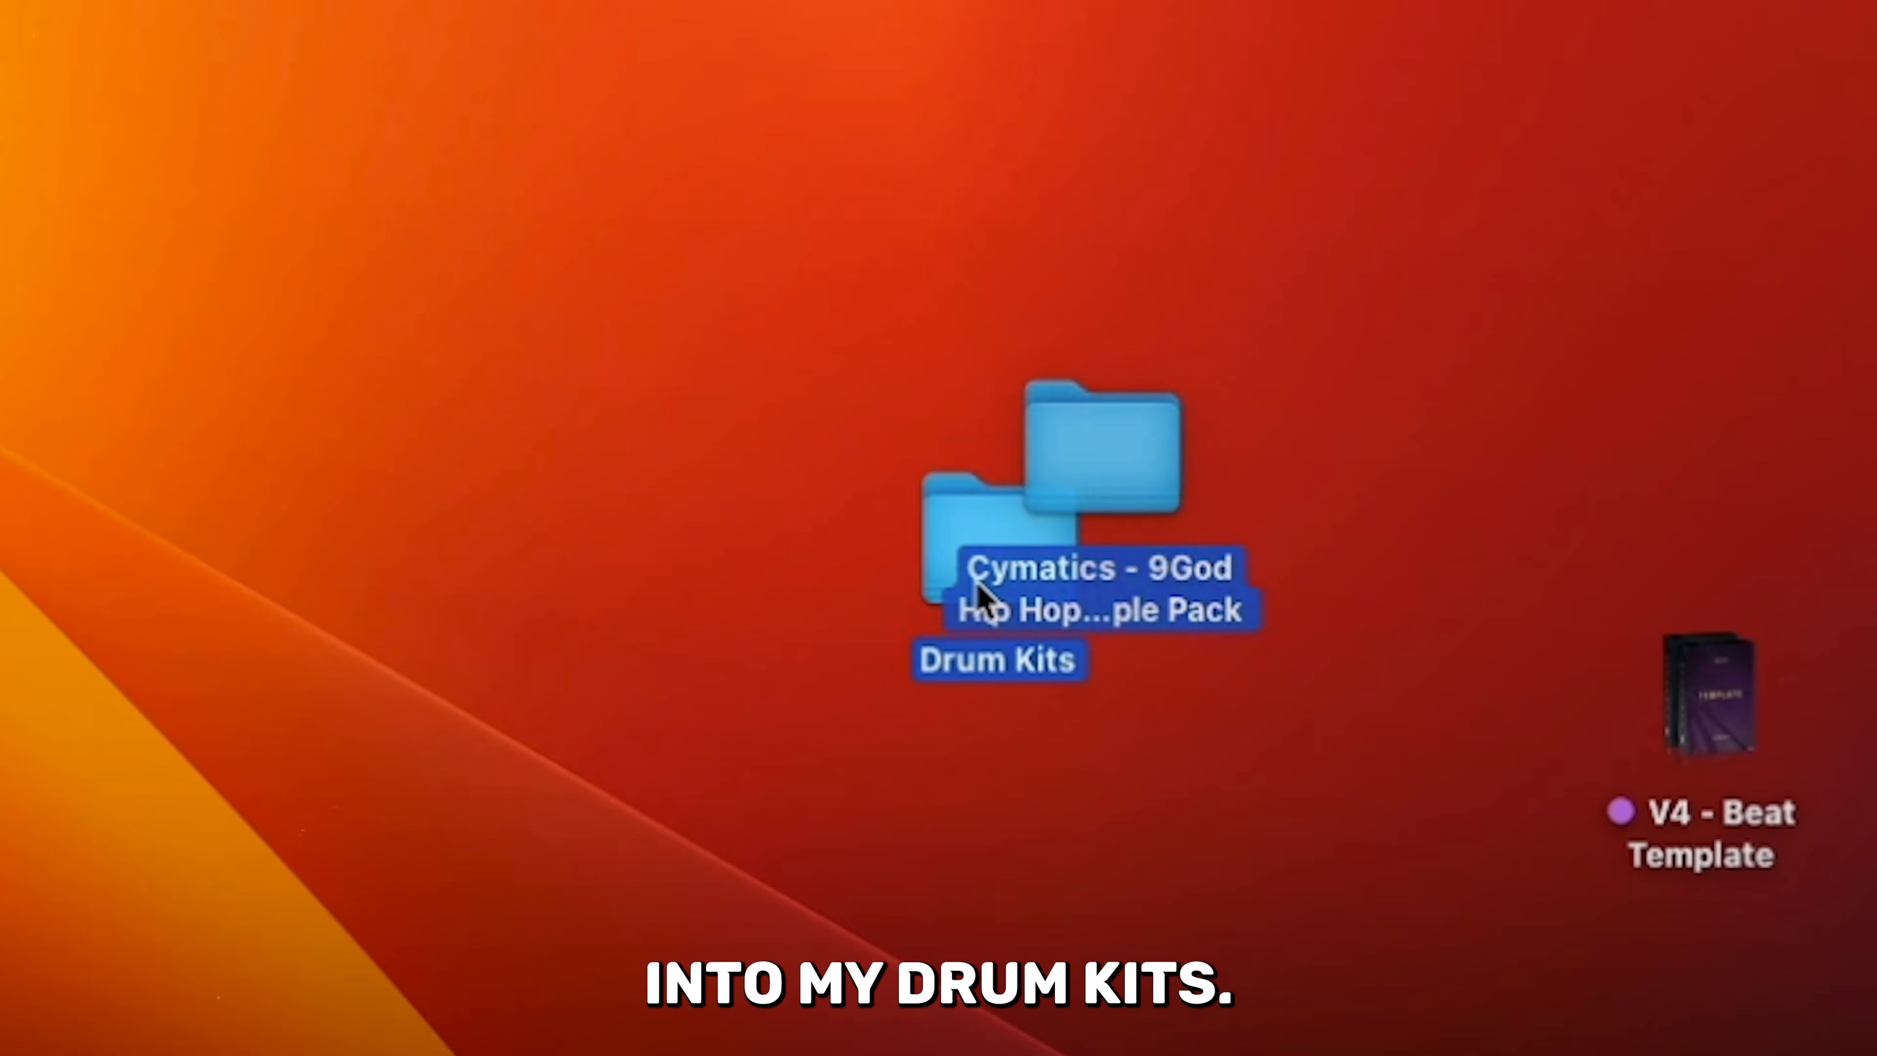
drag(978, 591, 985, 600)
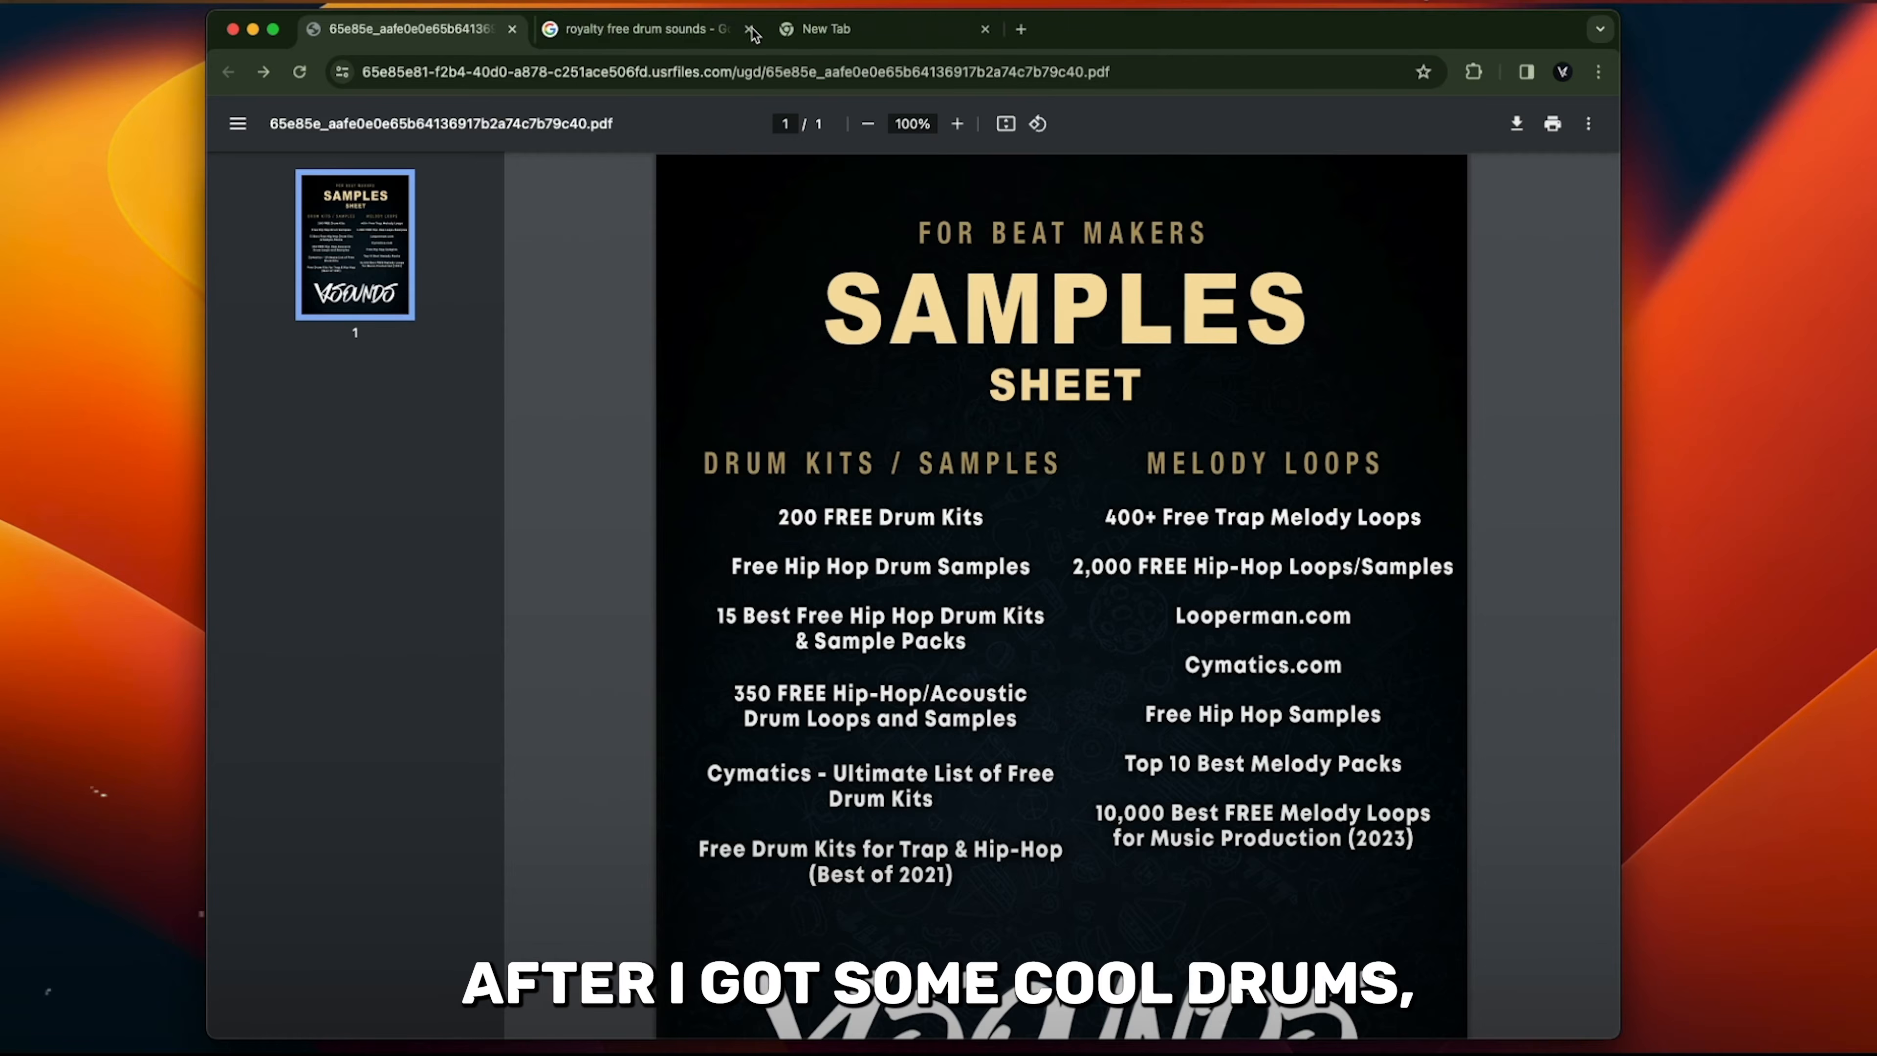
click(754, 33)
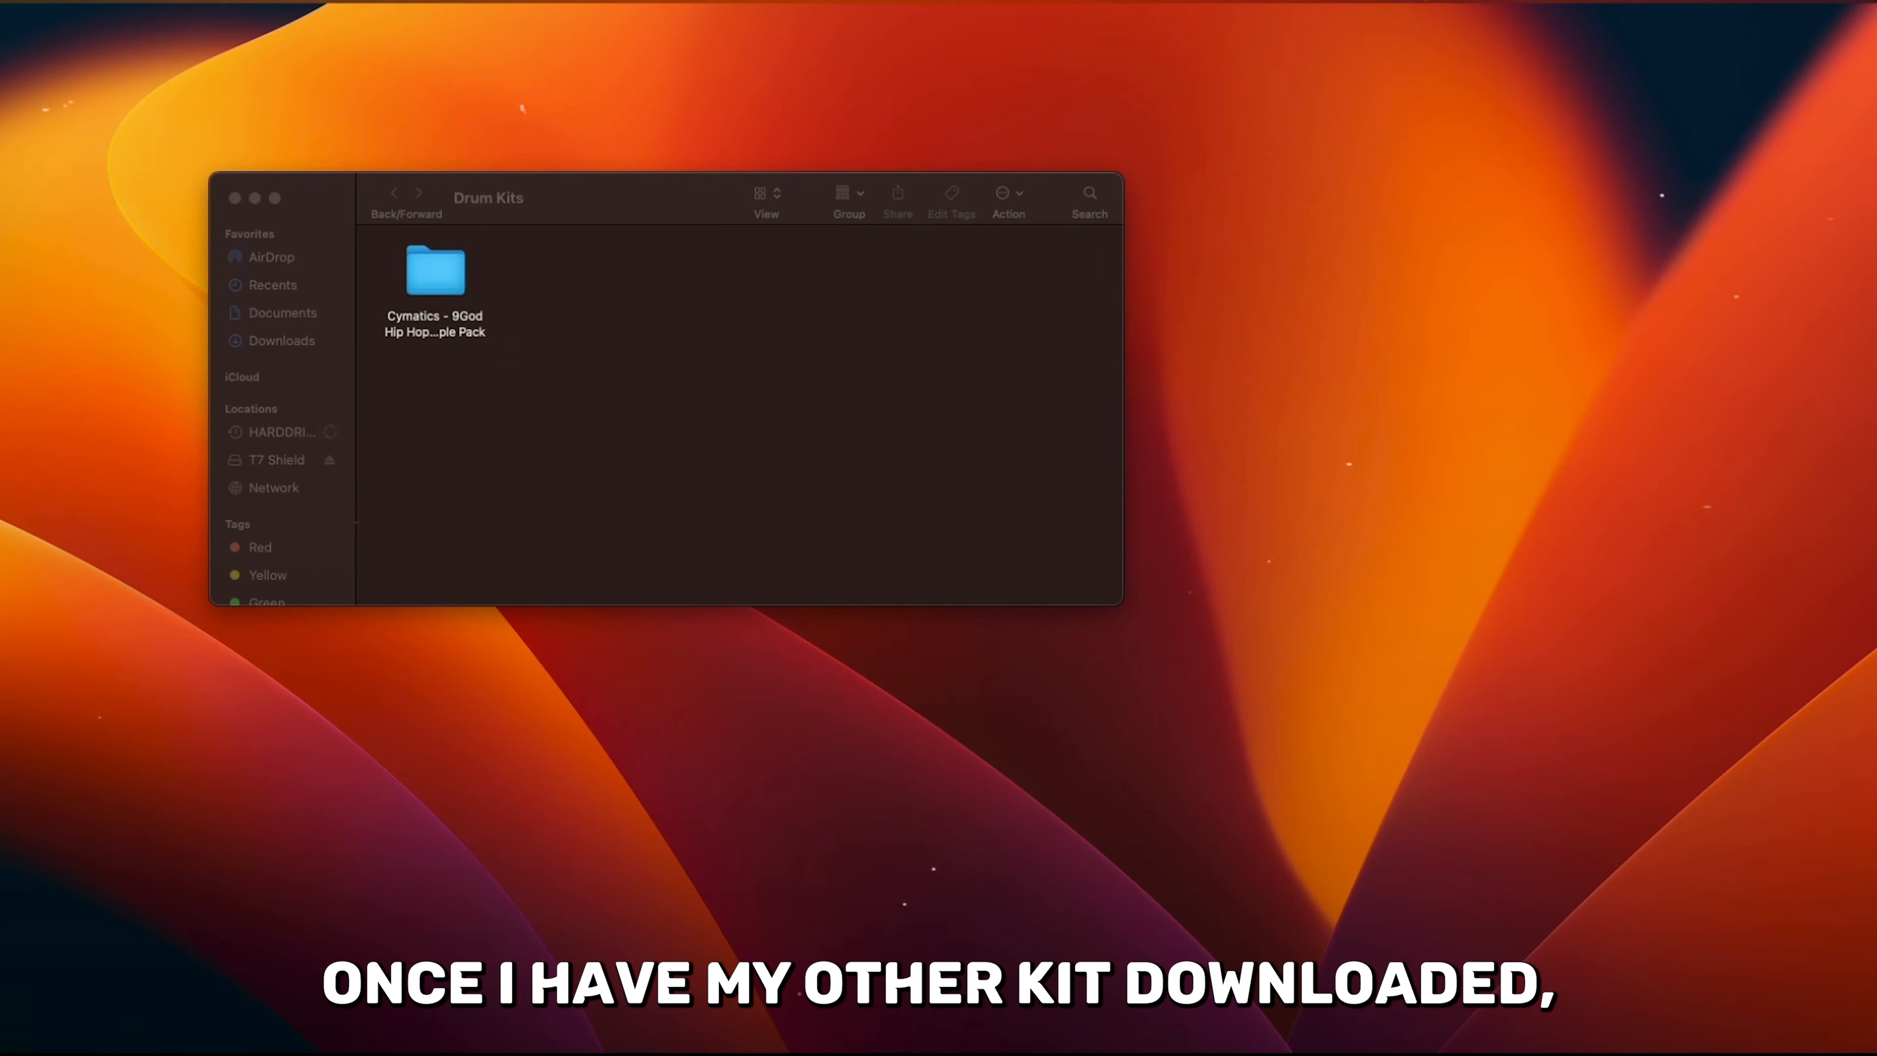
- Move the Cymatics Trap Starter Pack into the Drum Kits folder
drag(1169, 241, 590, 305)
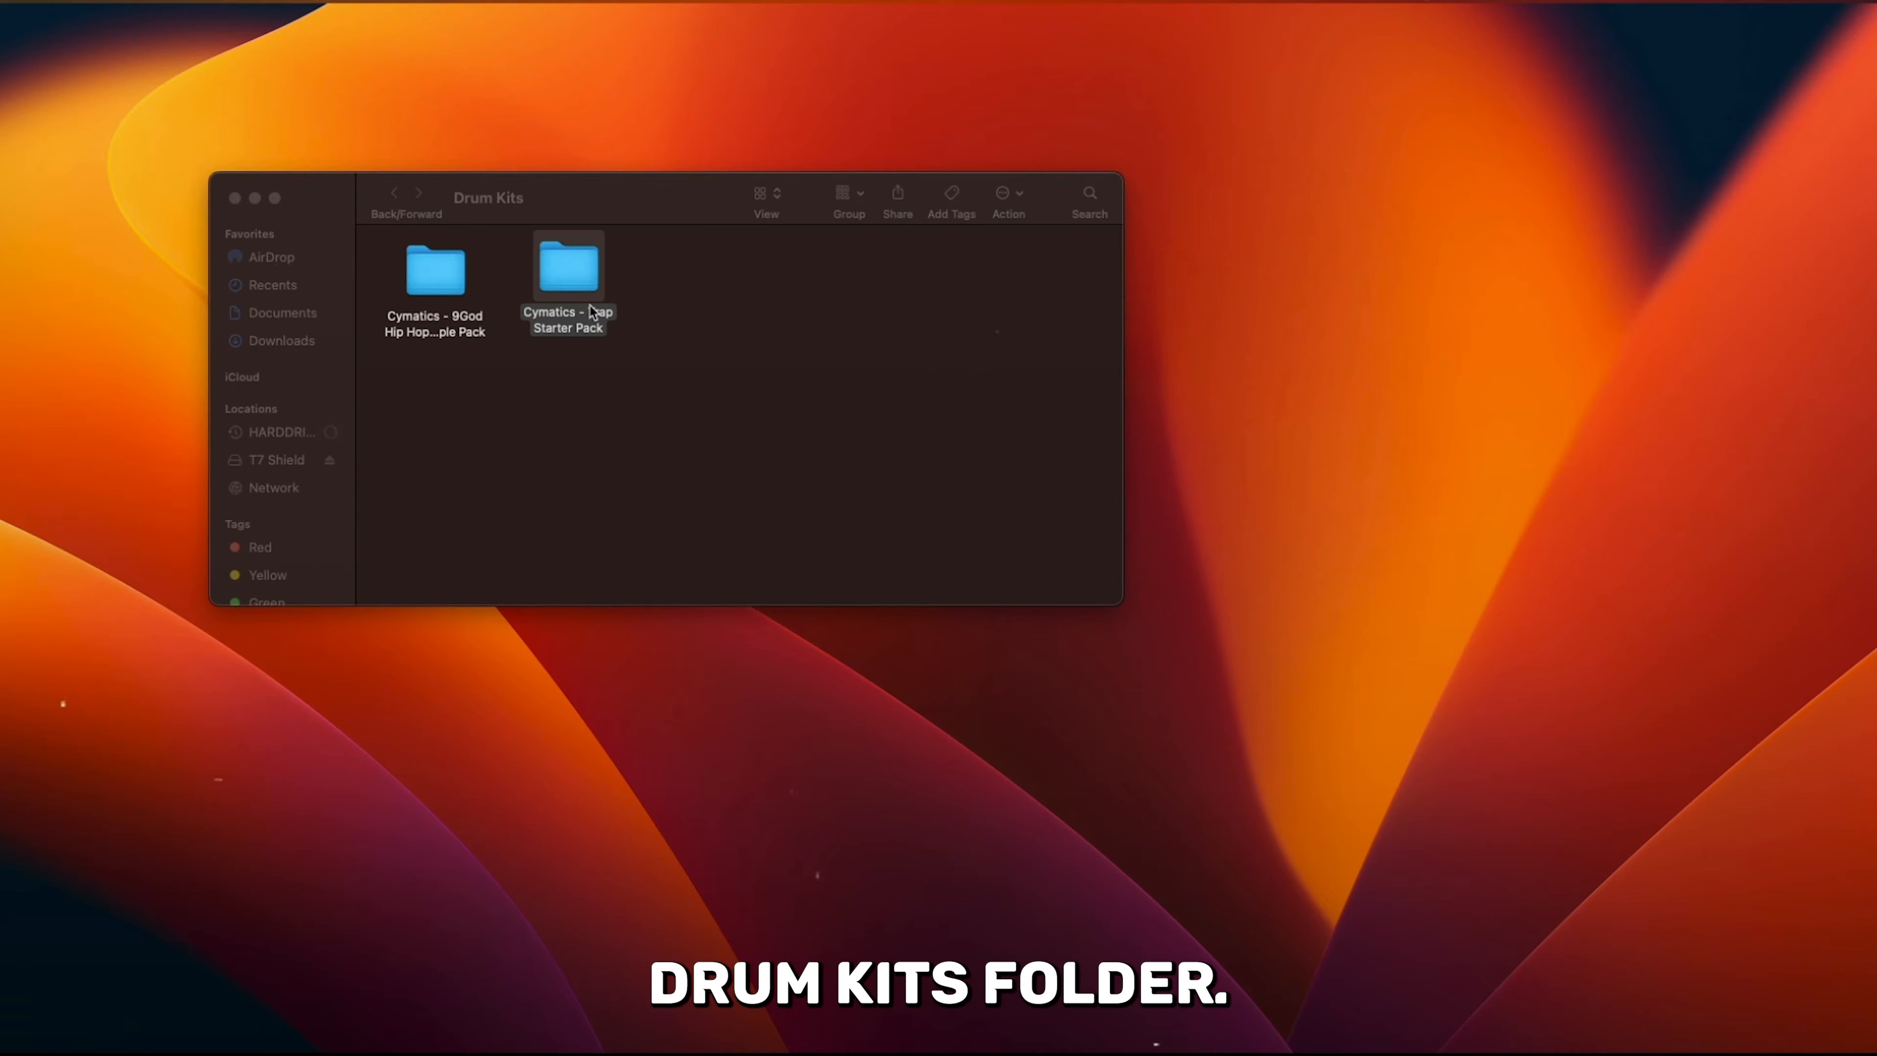
click(650, 289)
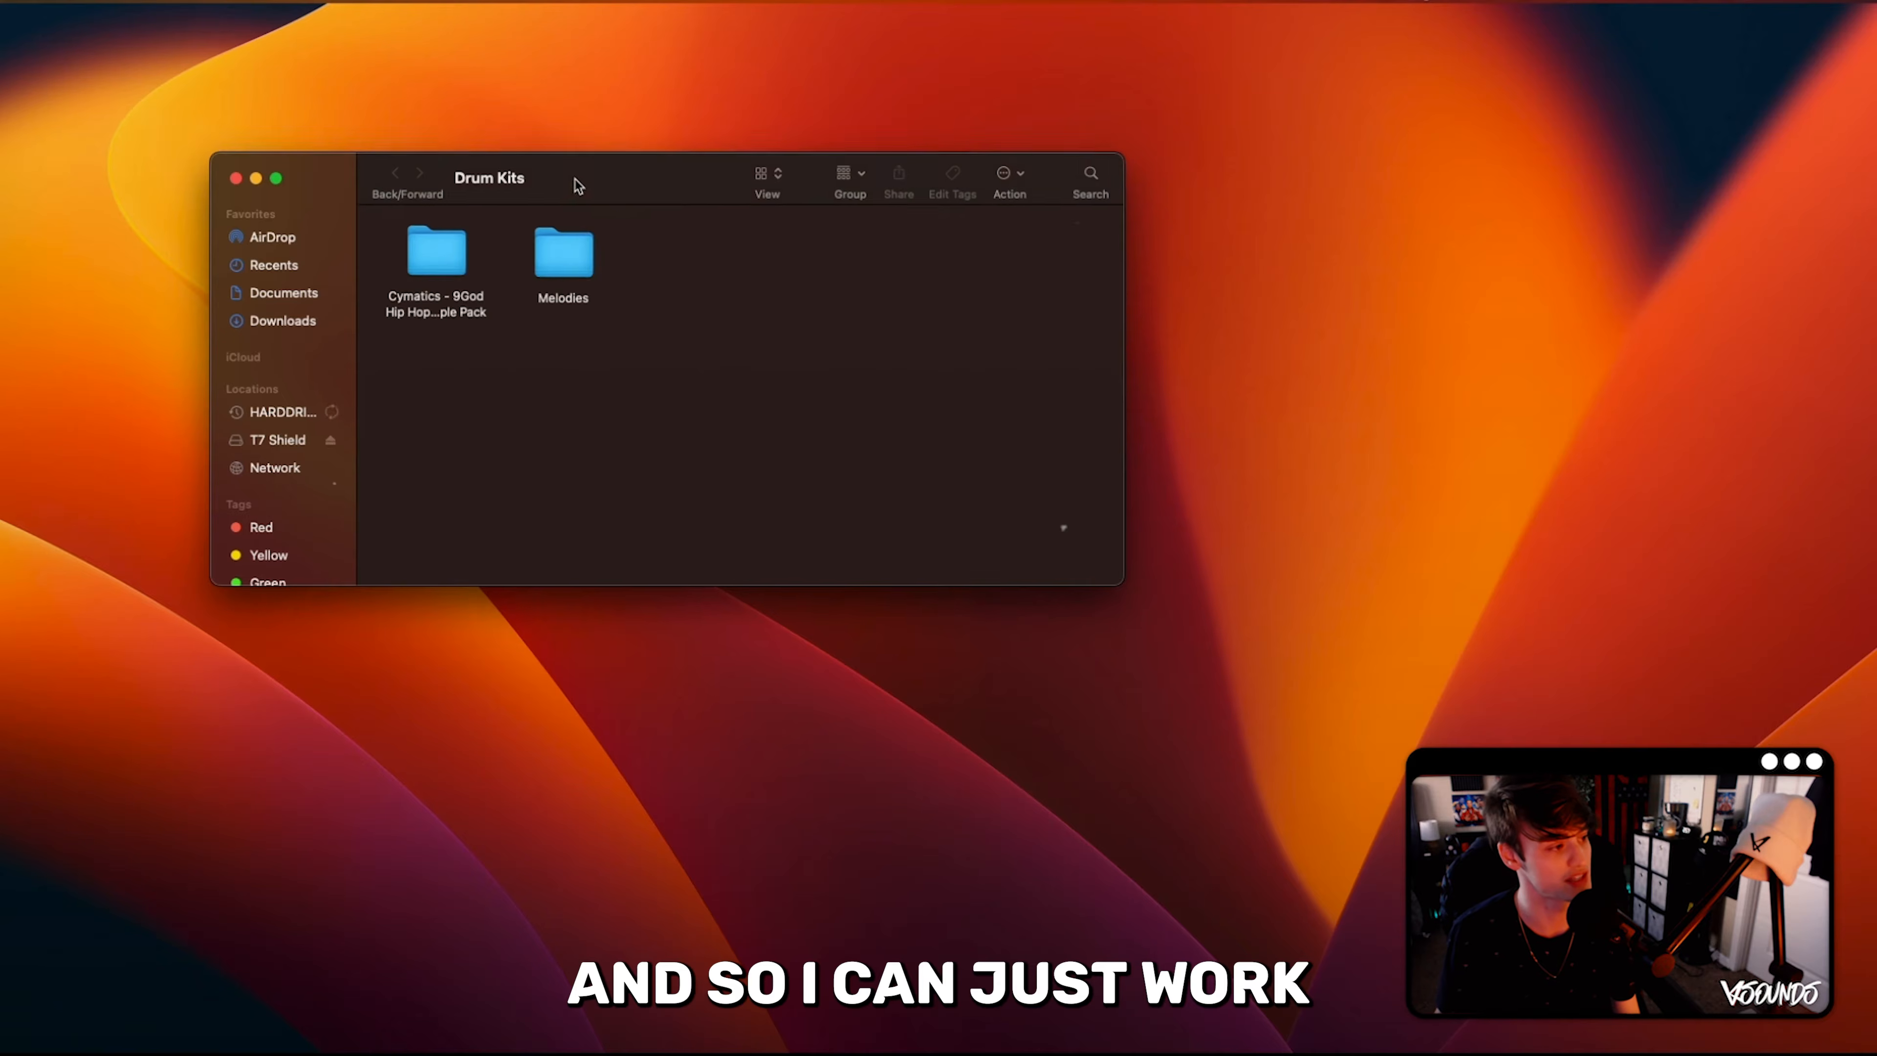
drag(574, 180, 637, 151)
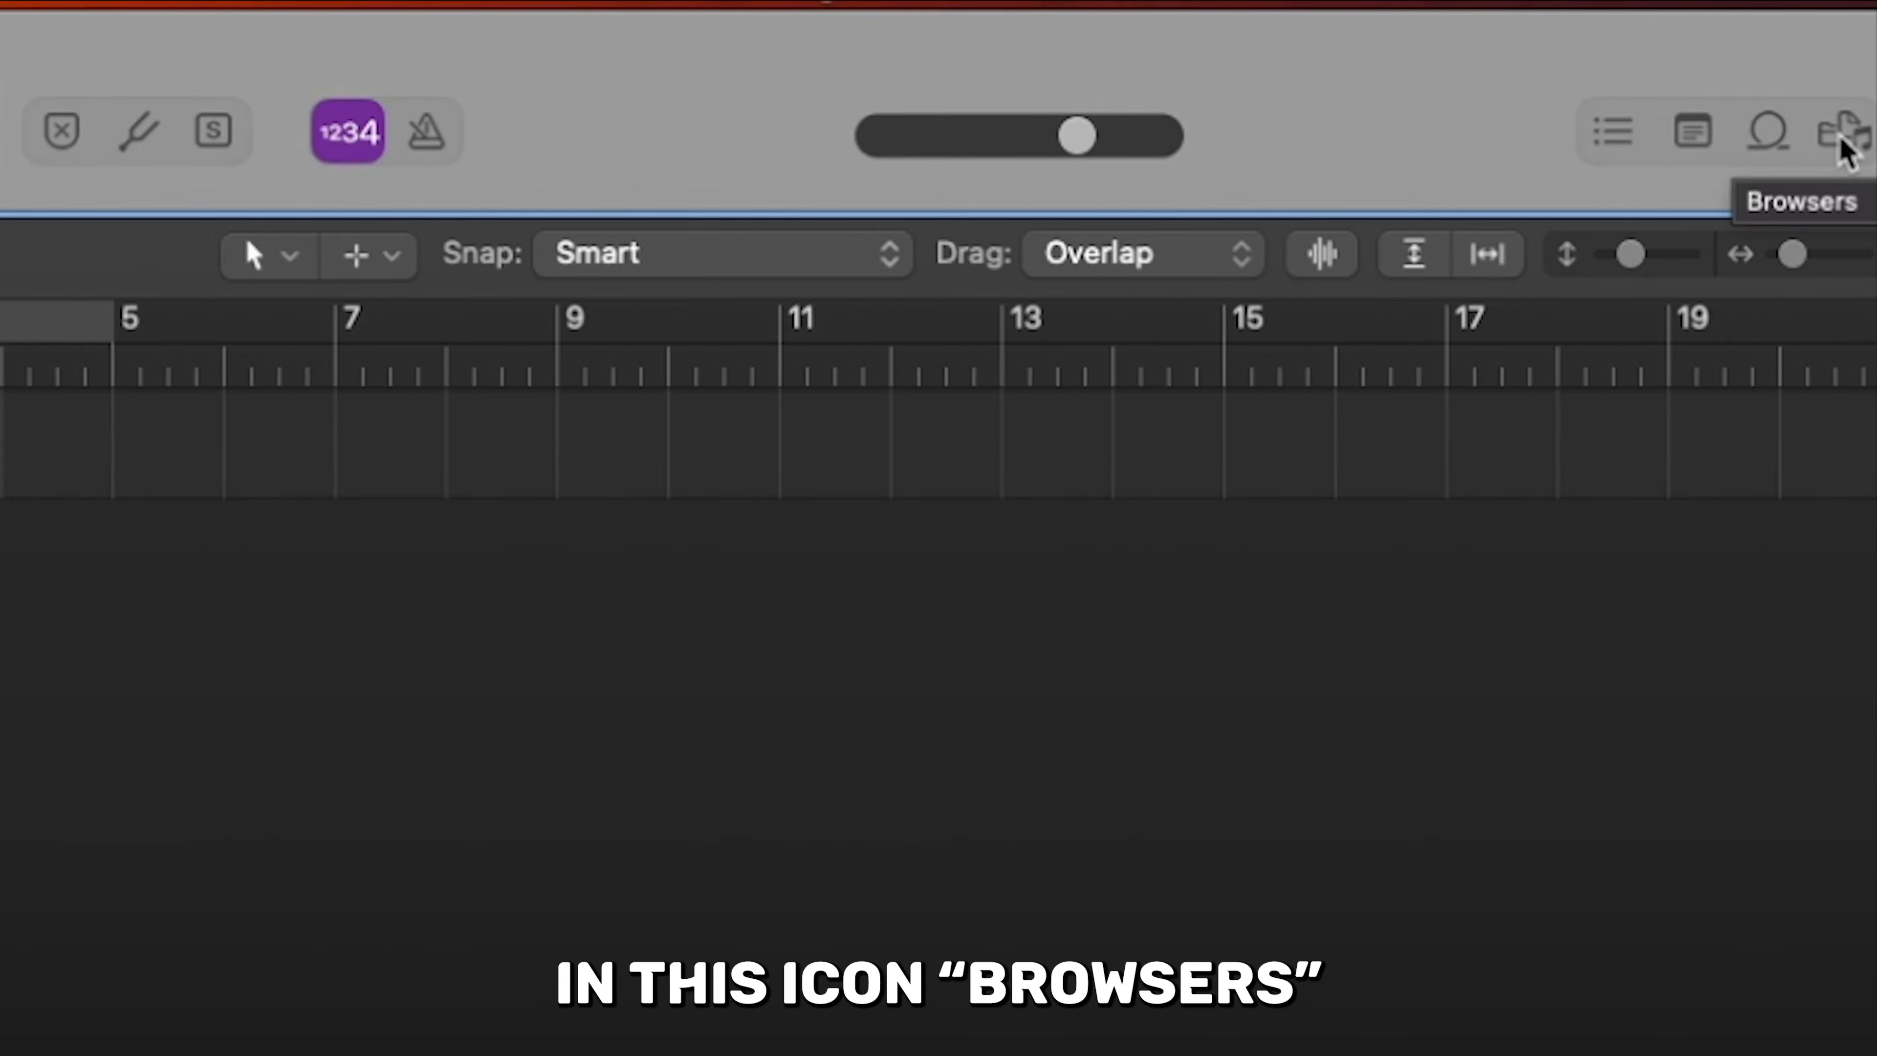
- In Logic Pro, show all files in the browser, open the desktop's Drum Kits folder and widen the Name column
click(1839, 137)
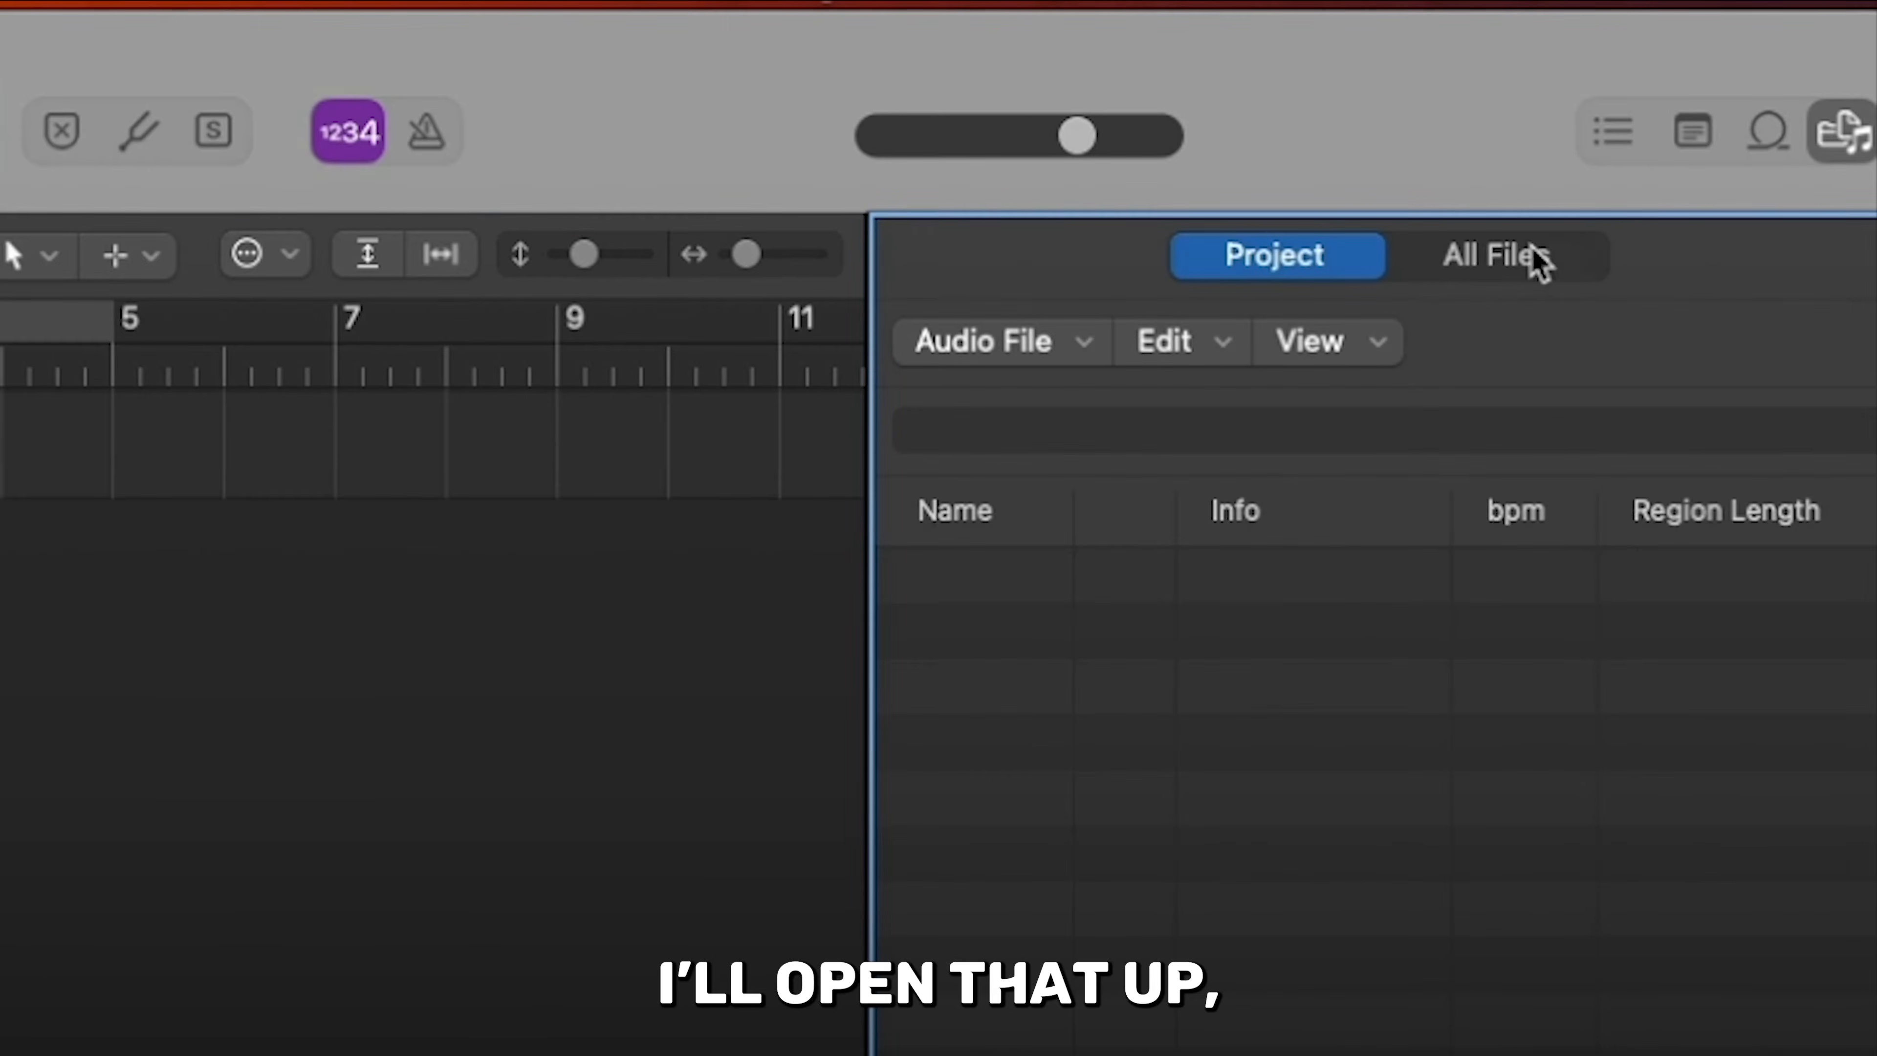
click(1541, 258)
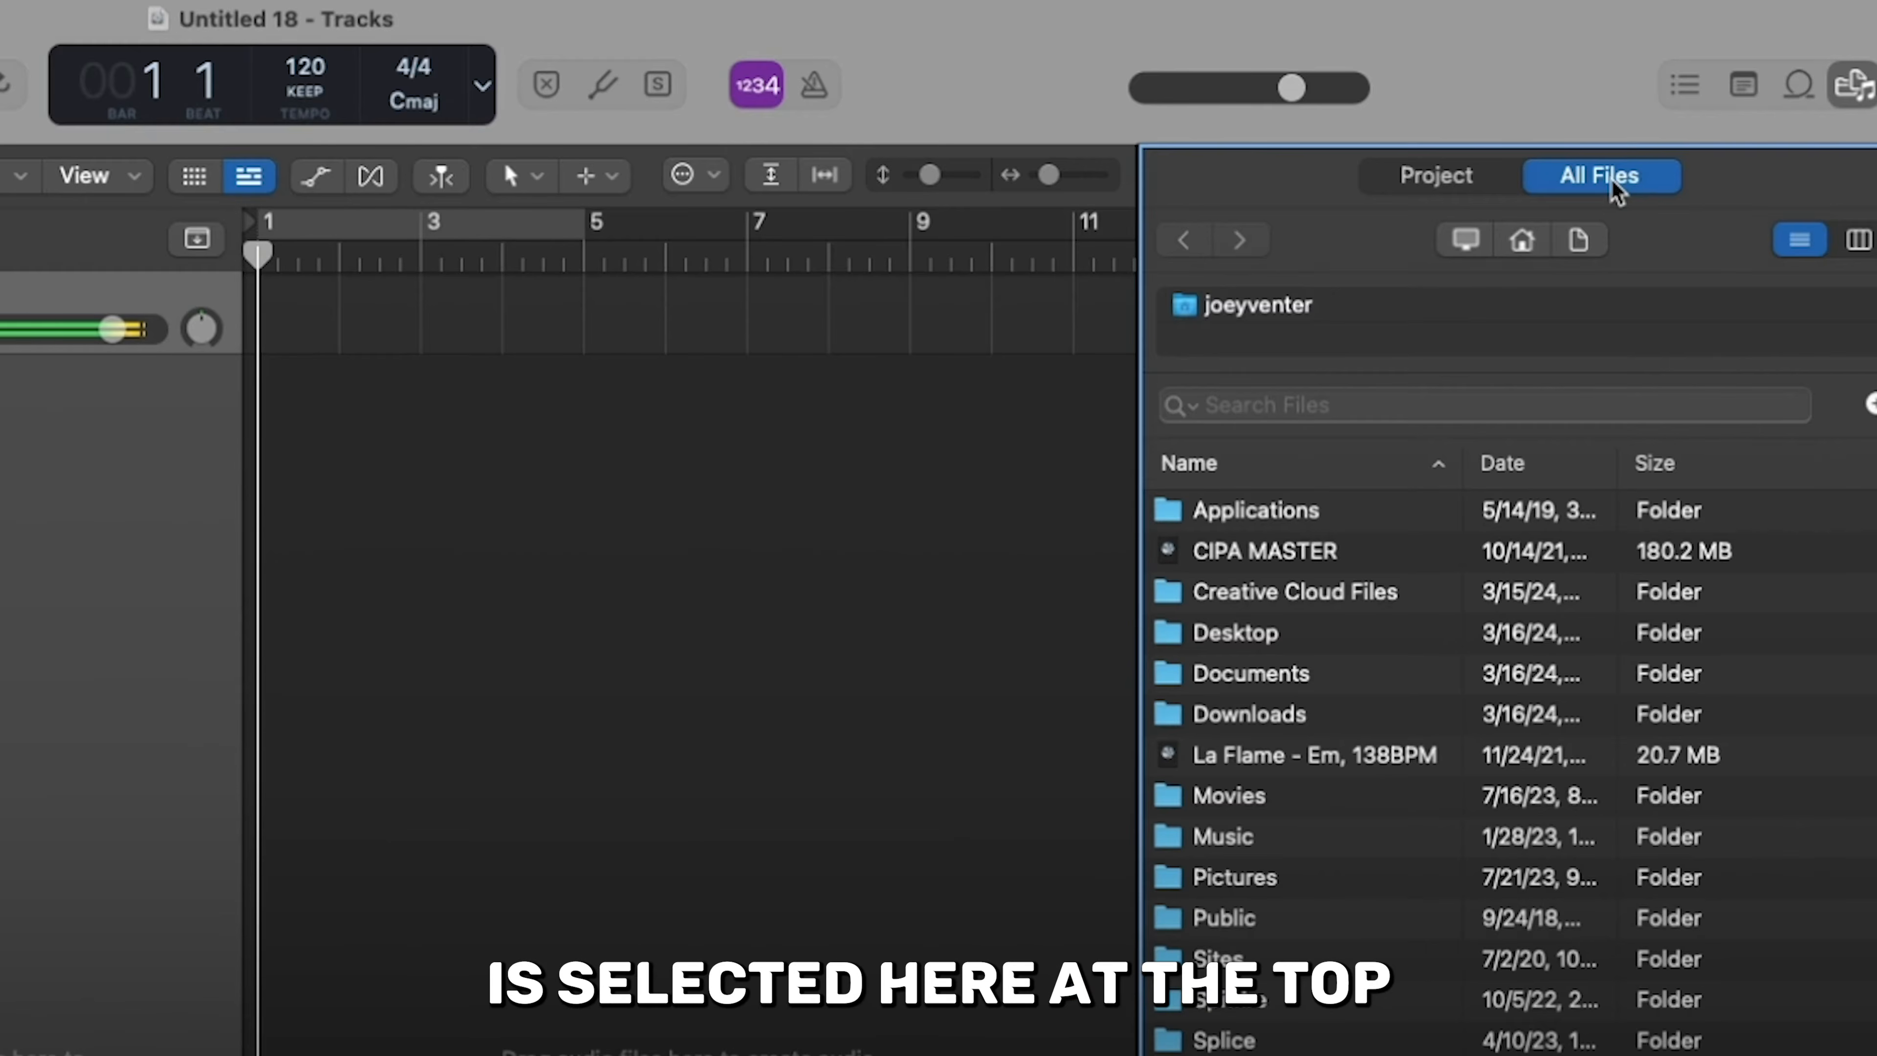
double_click(1223, 635)
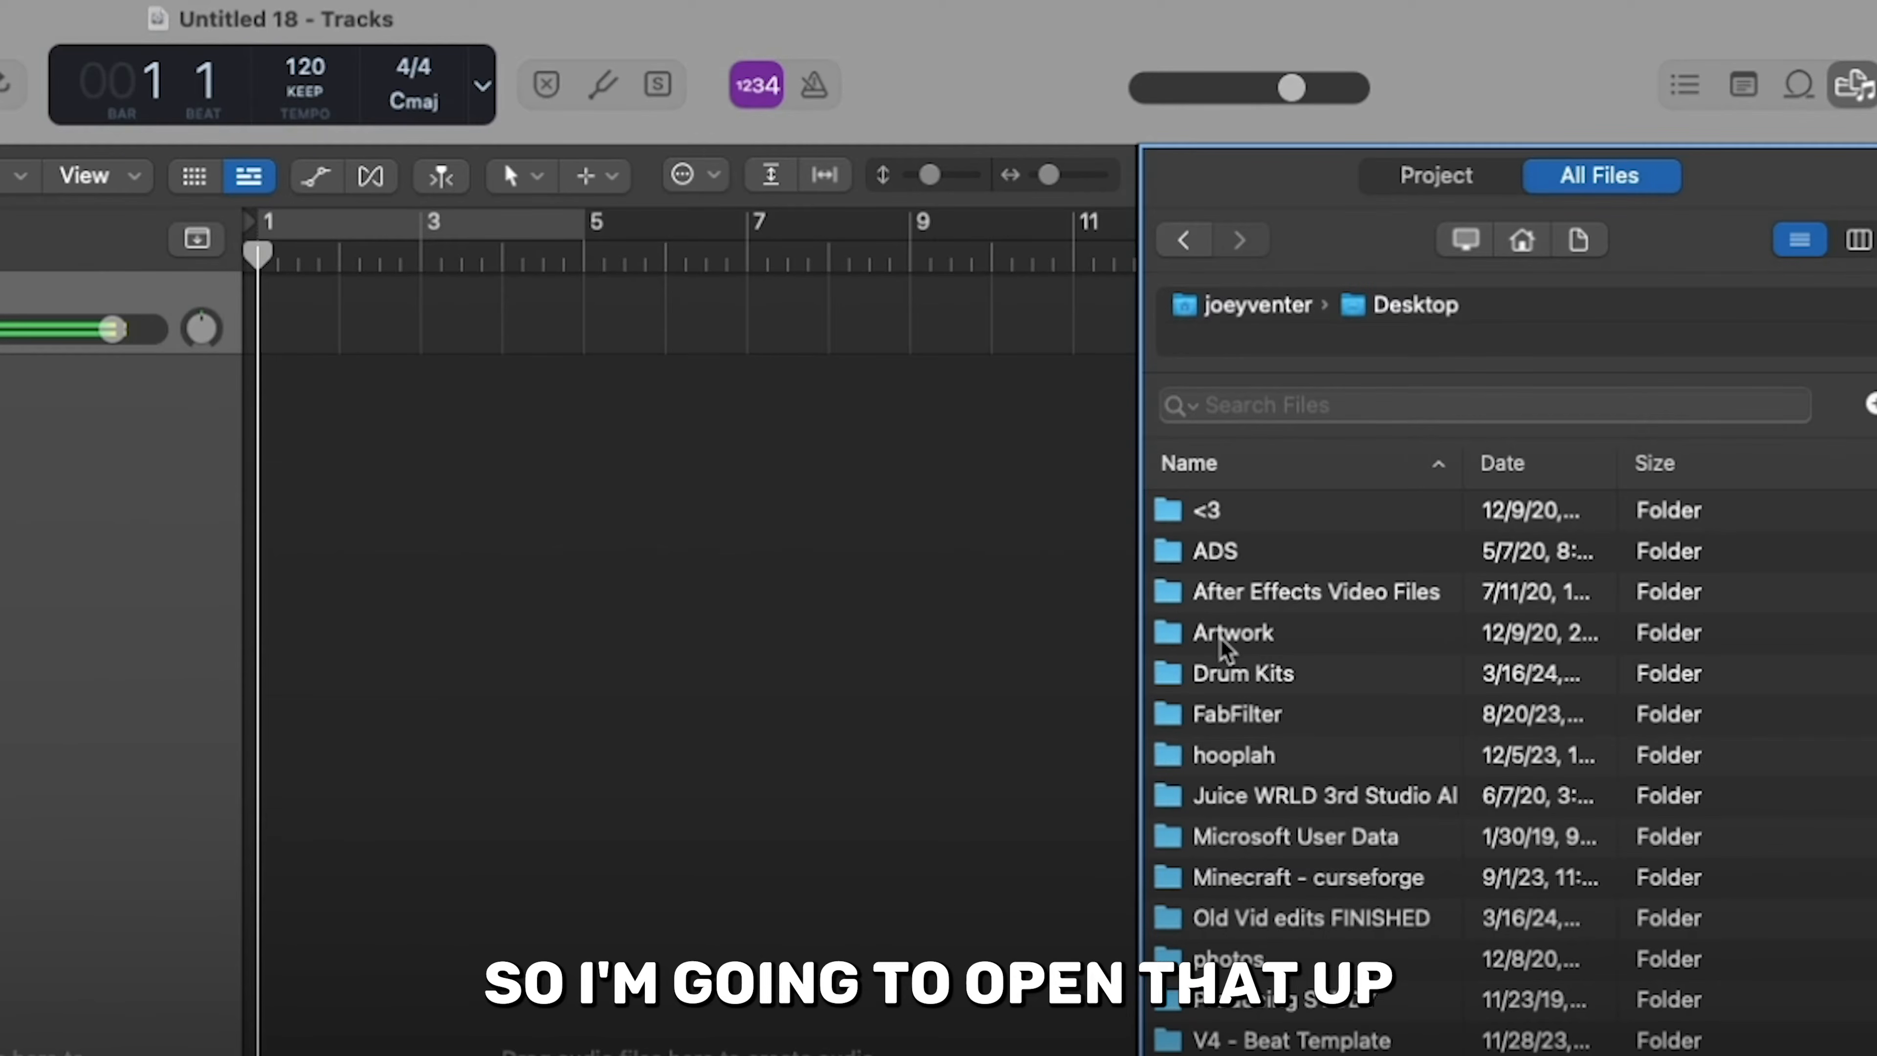
double_click(1227, 674)
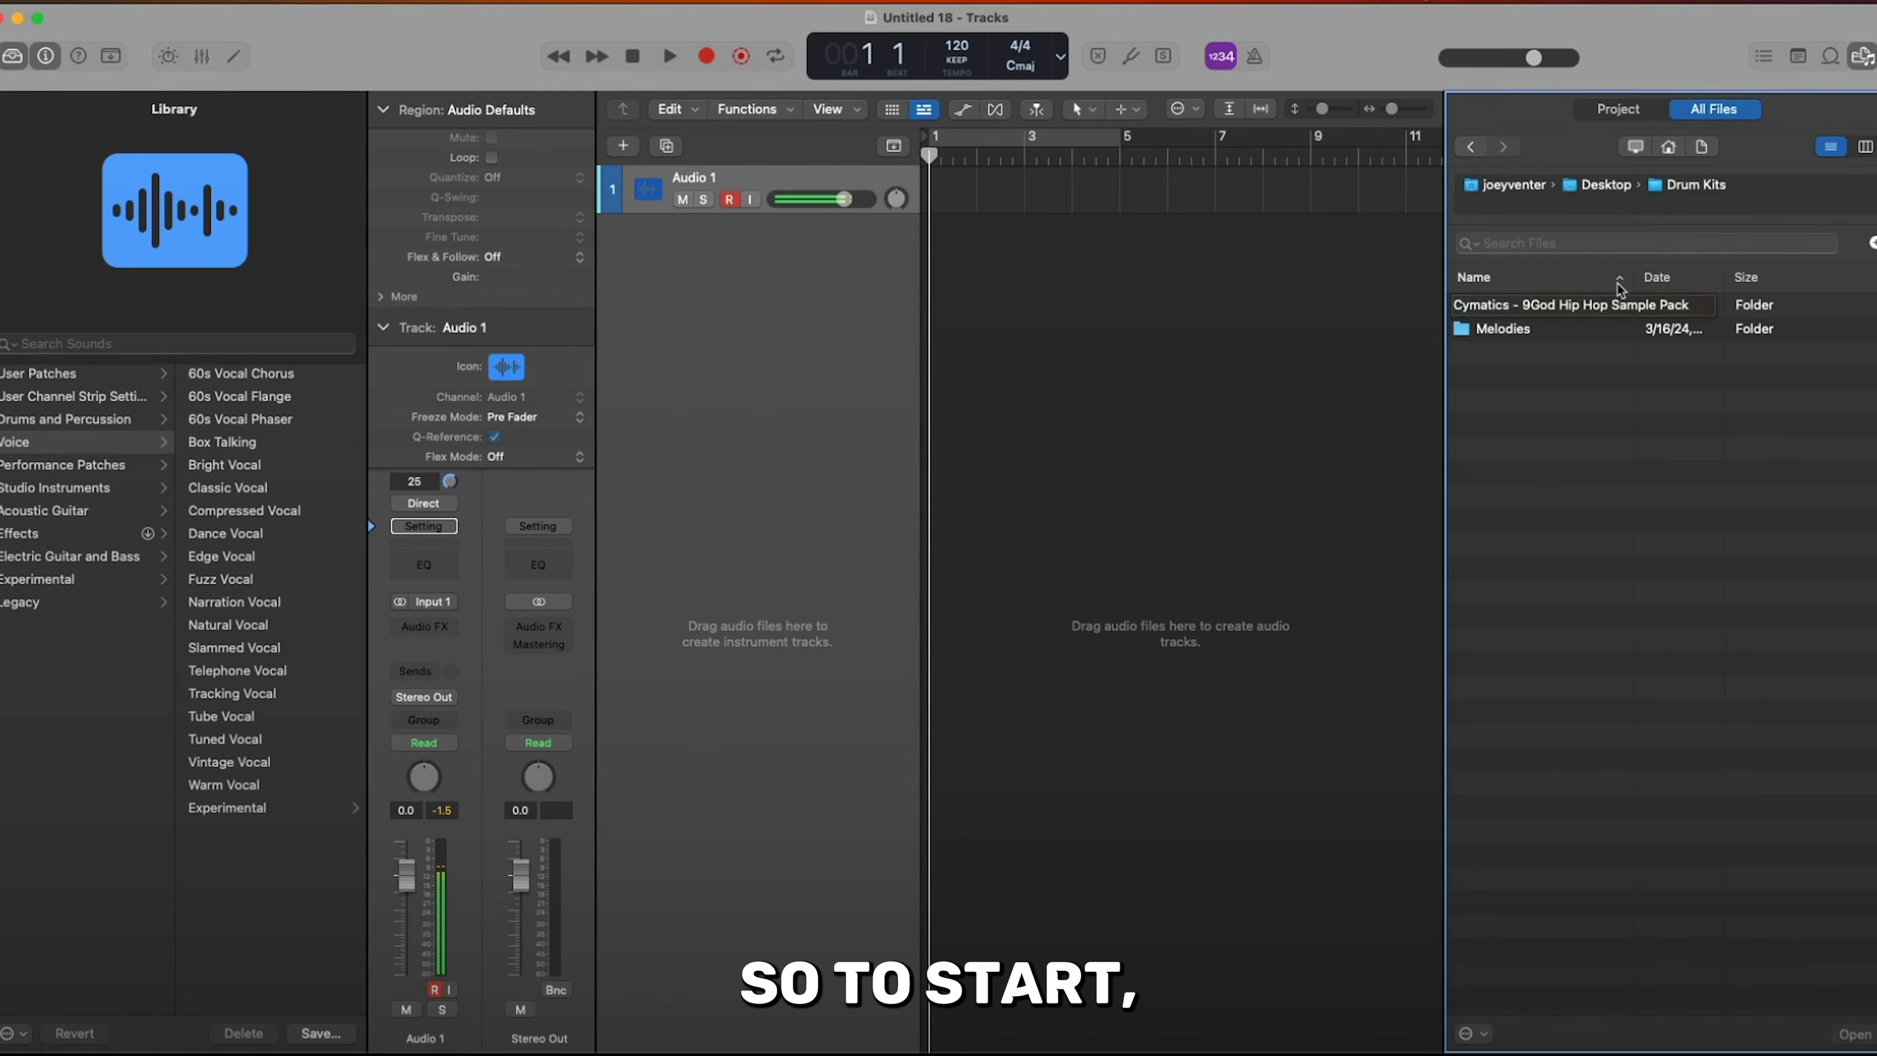
drag(1632, 277, 1721, 277)
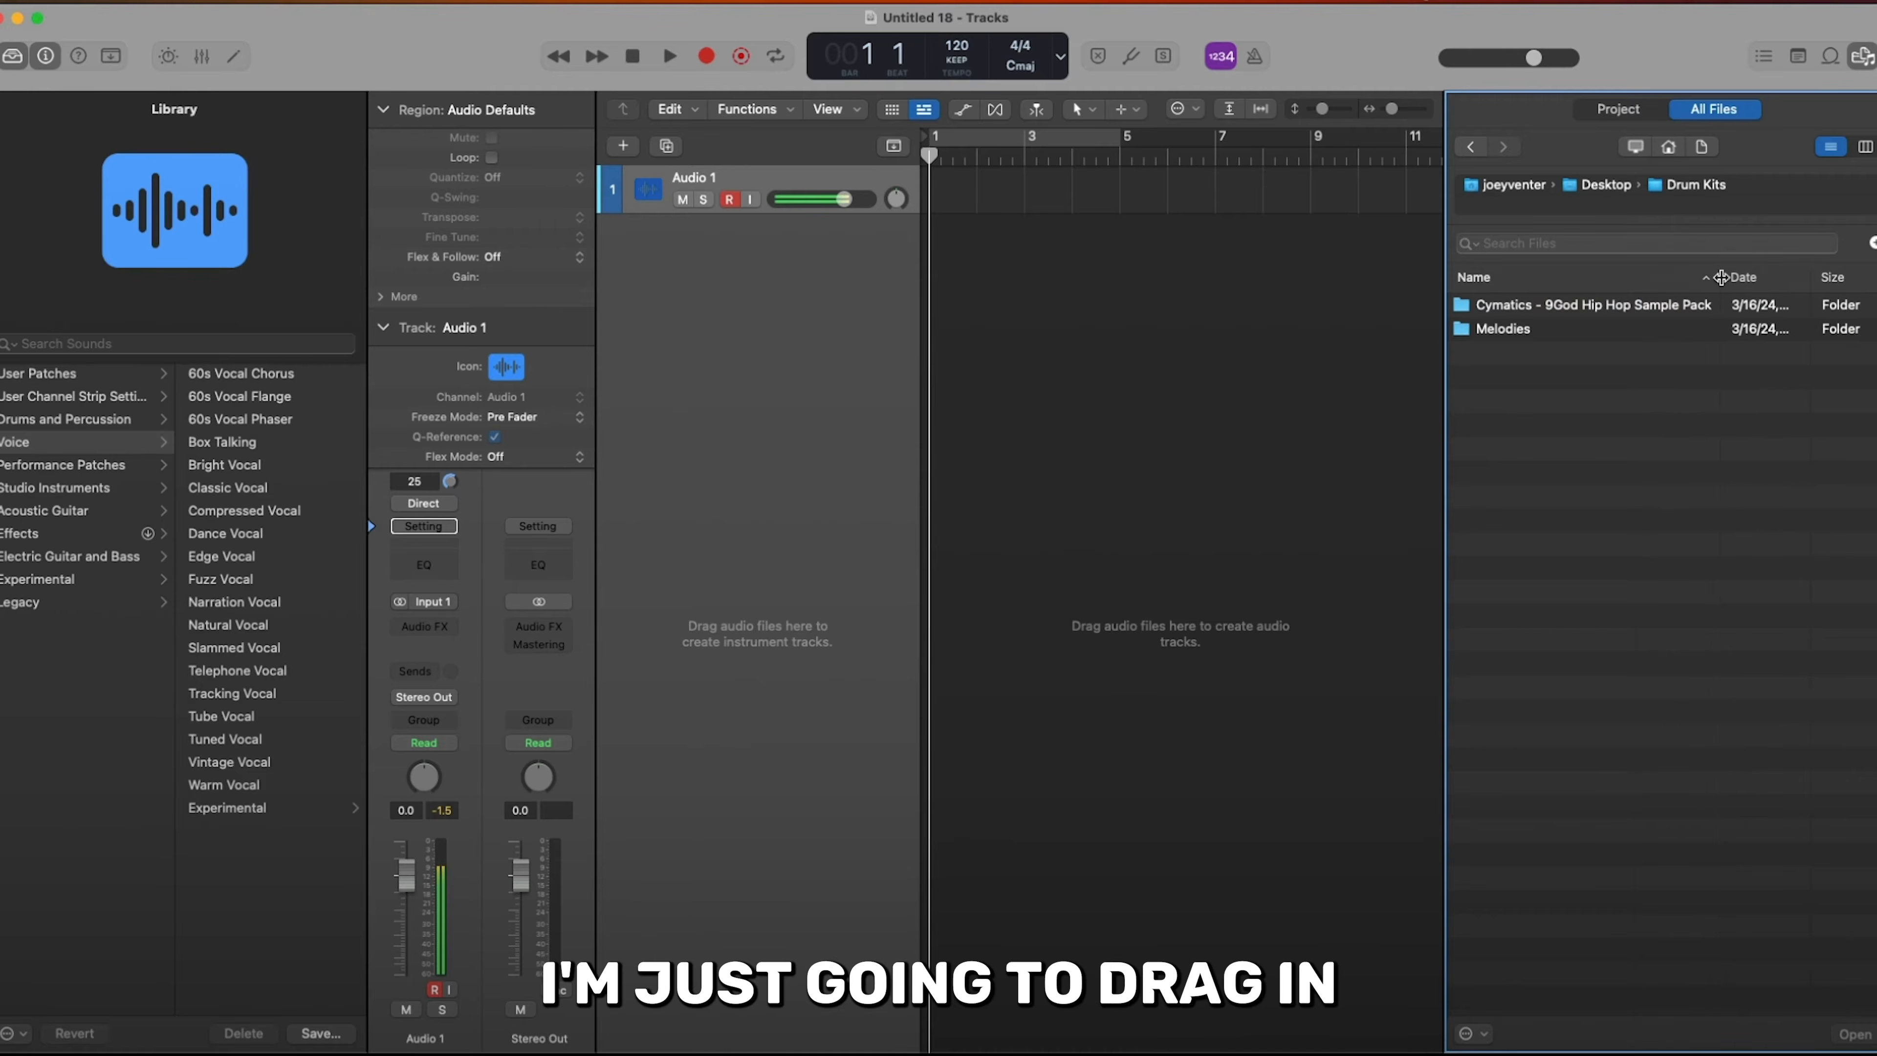
- Open the Melodies folder inside the Cymatics - Trap Starter Pack
double_click(1513, 331)
double_click(1526, 307)
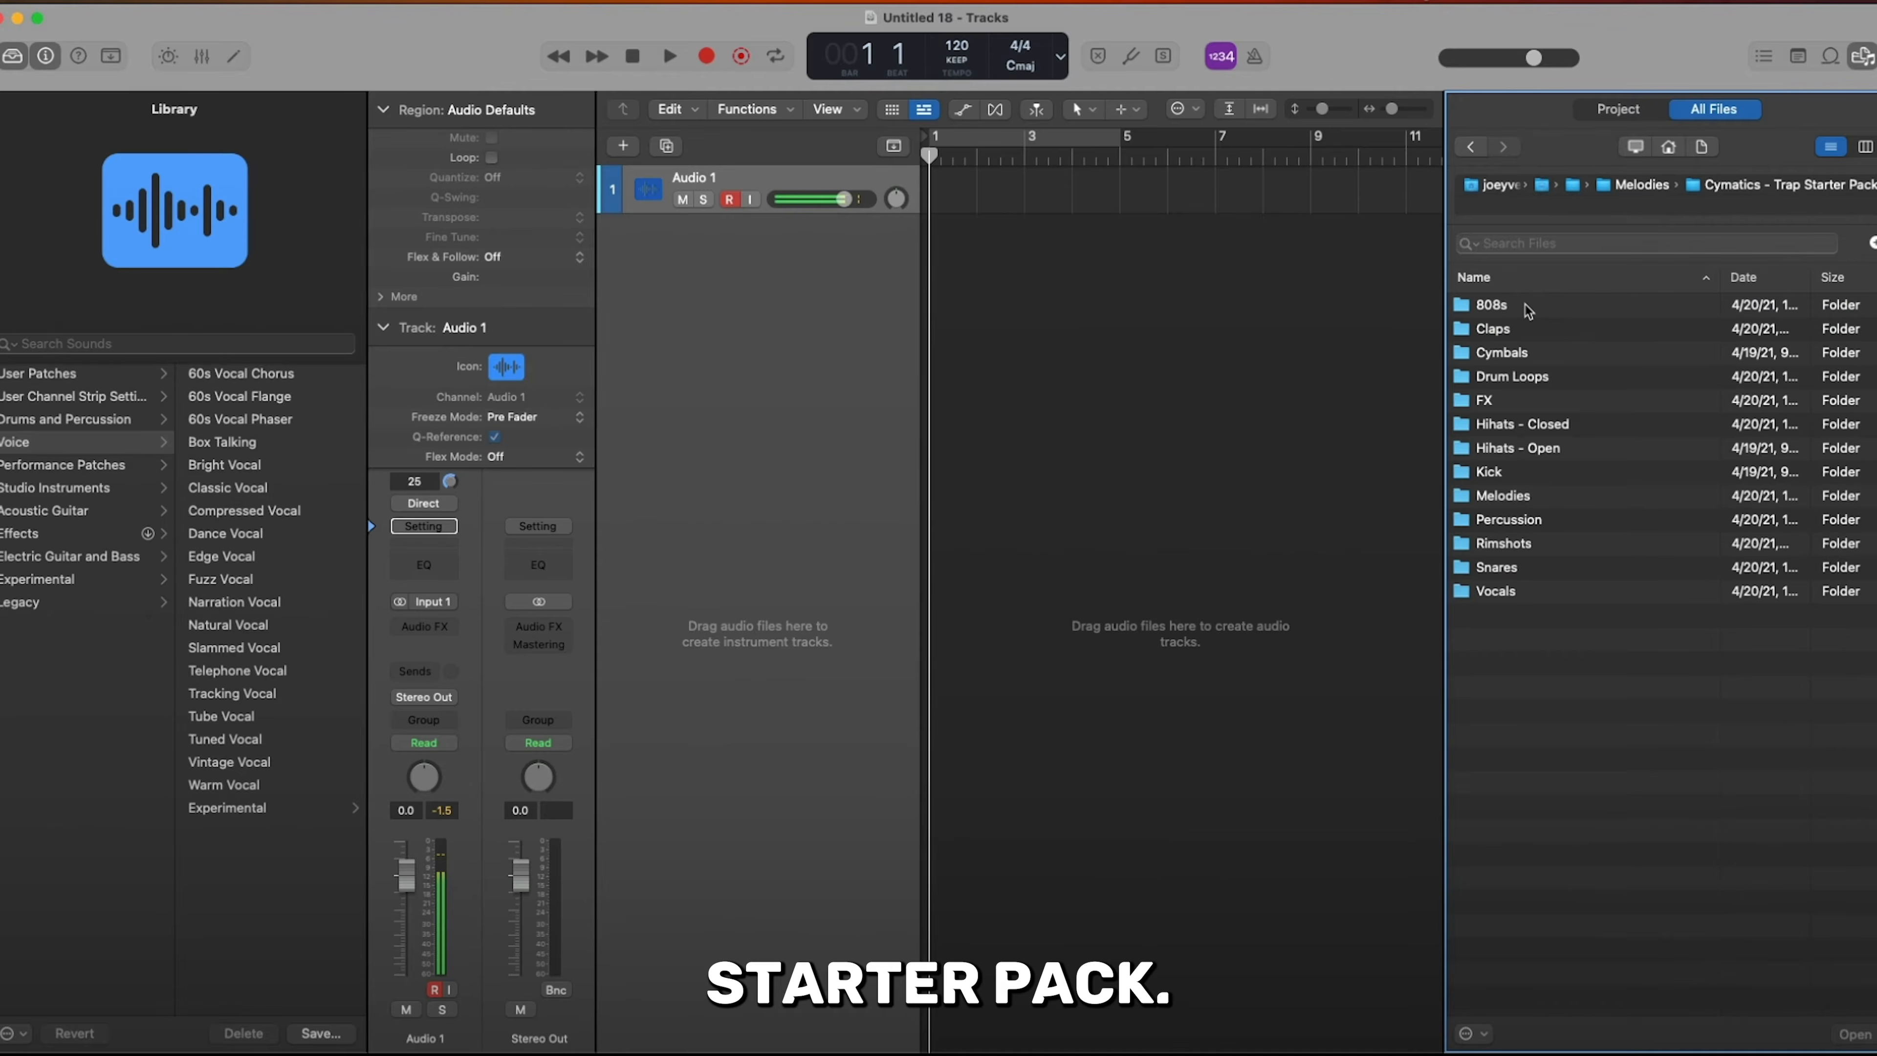
click(1508, 496)
double_click(1507, 497)
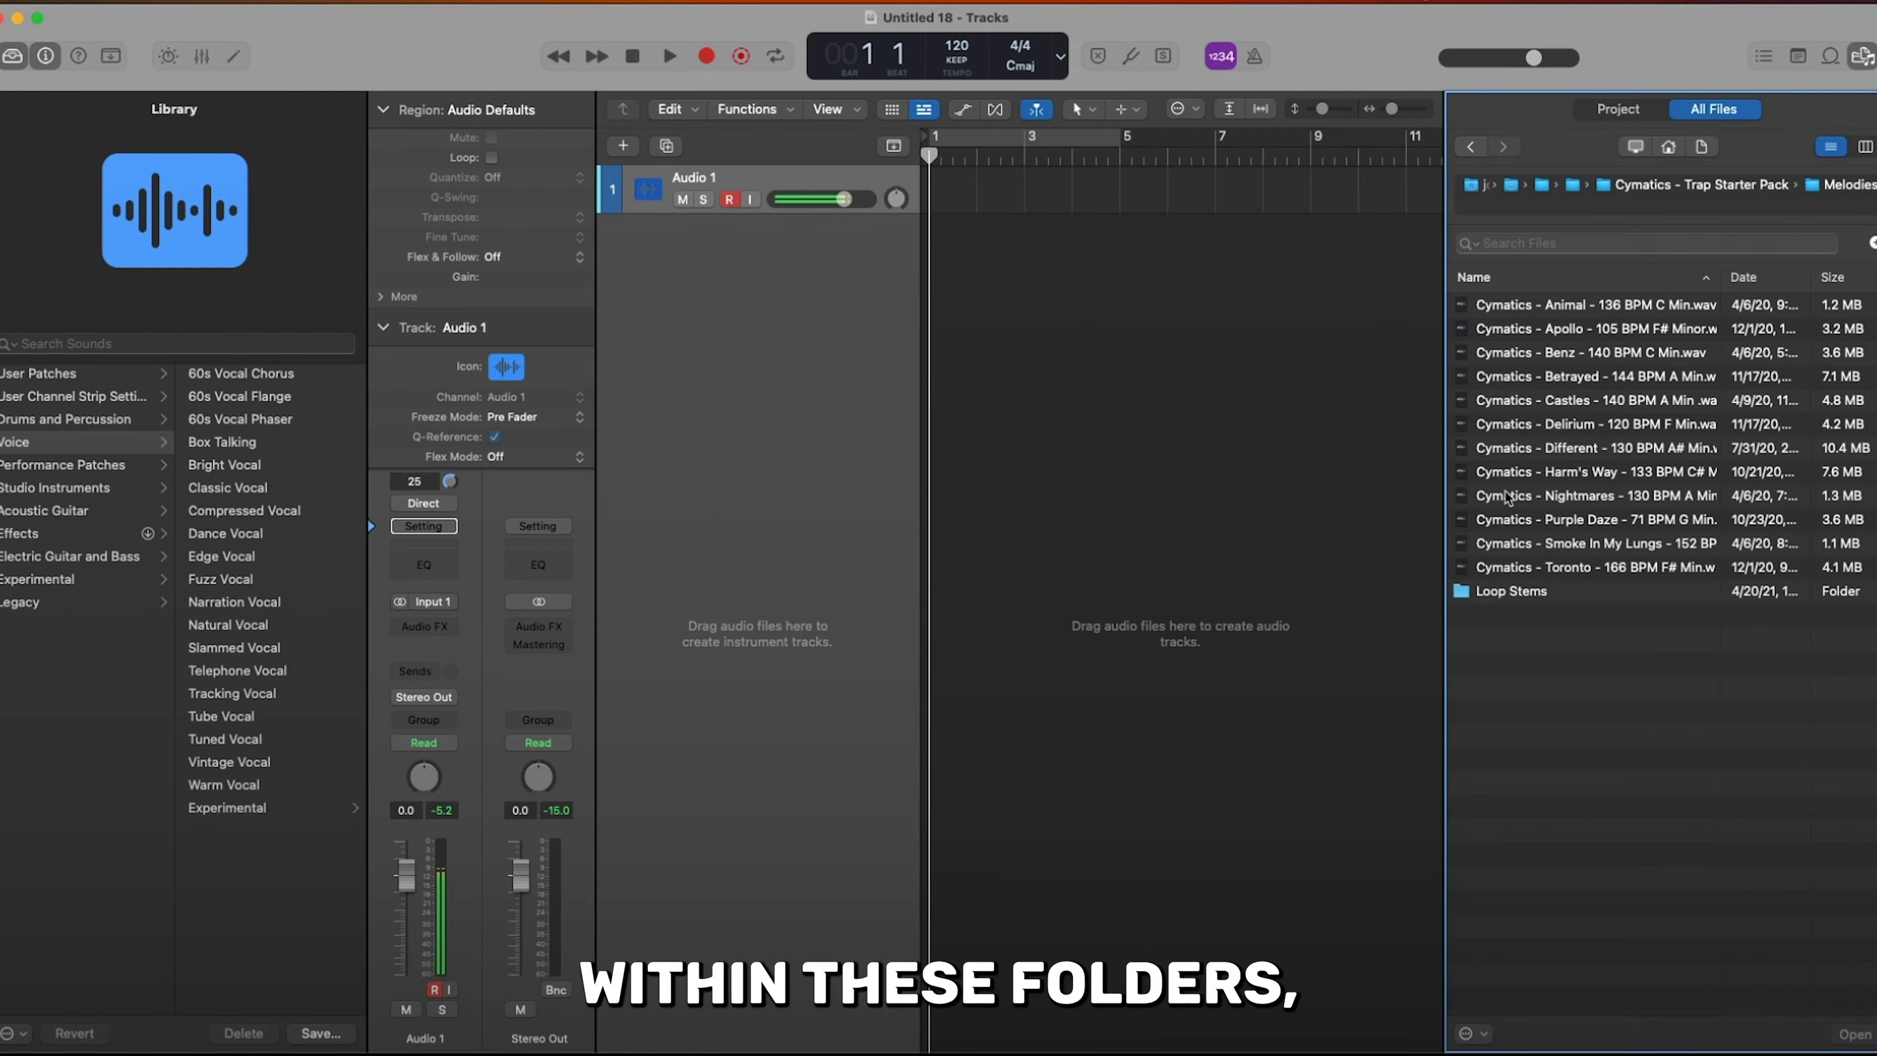
- Audition the Animal, Apollo and Benz melody loops and place the Animal 136 BPM C Min loop on the audio track at bar 1
click(1542, 305)
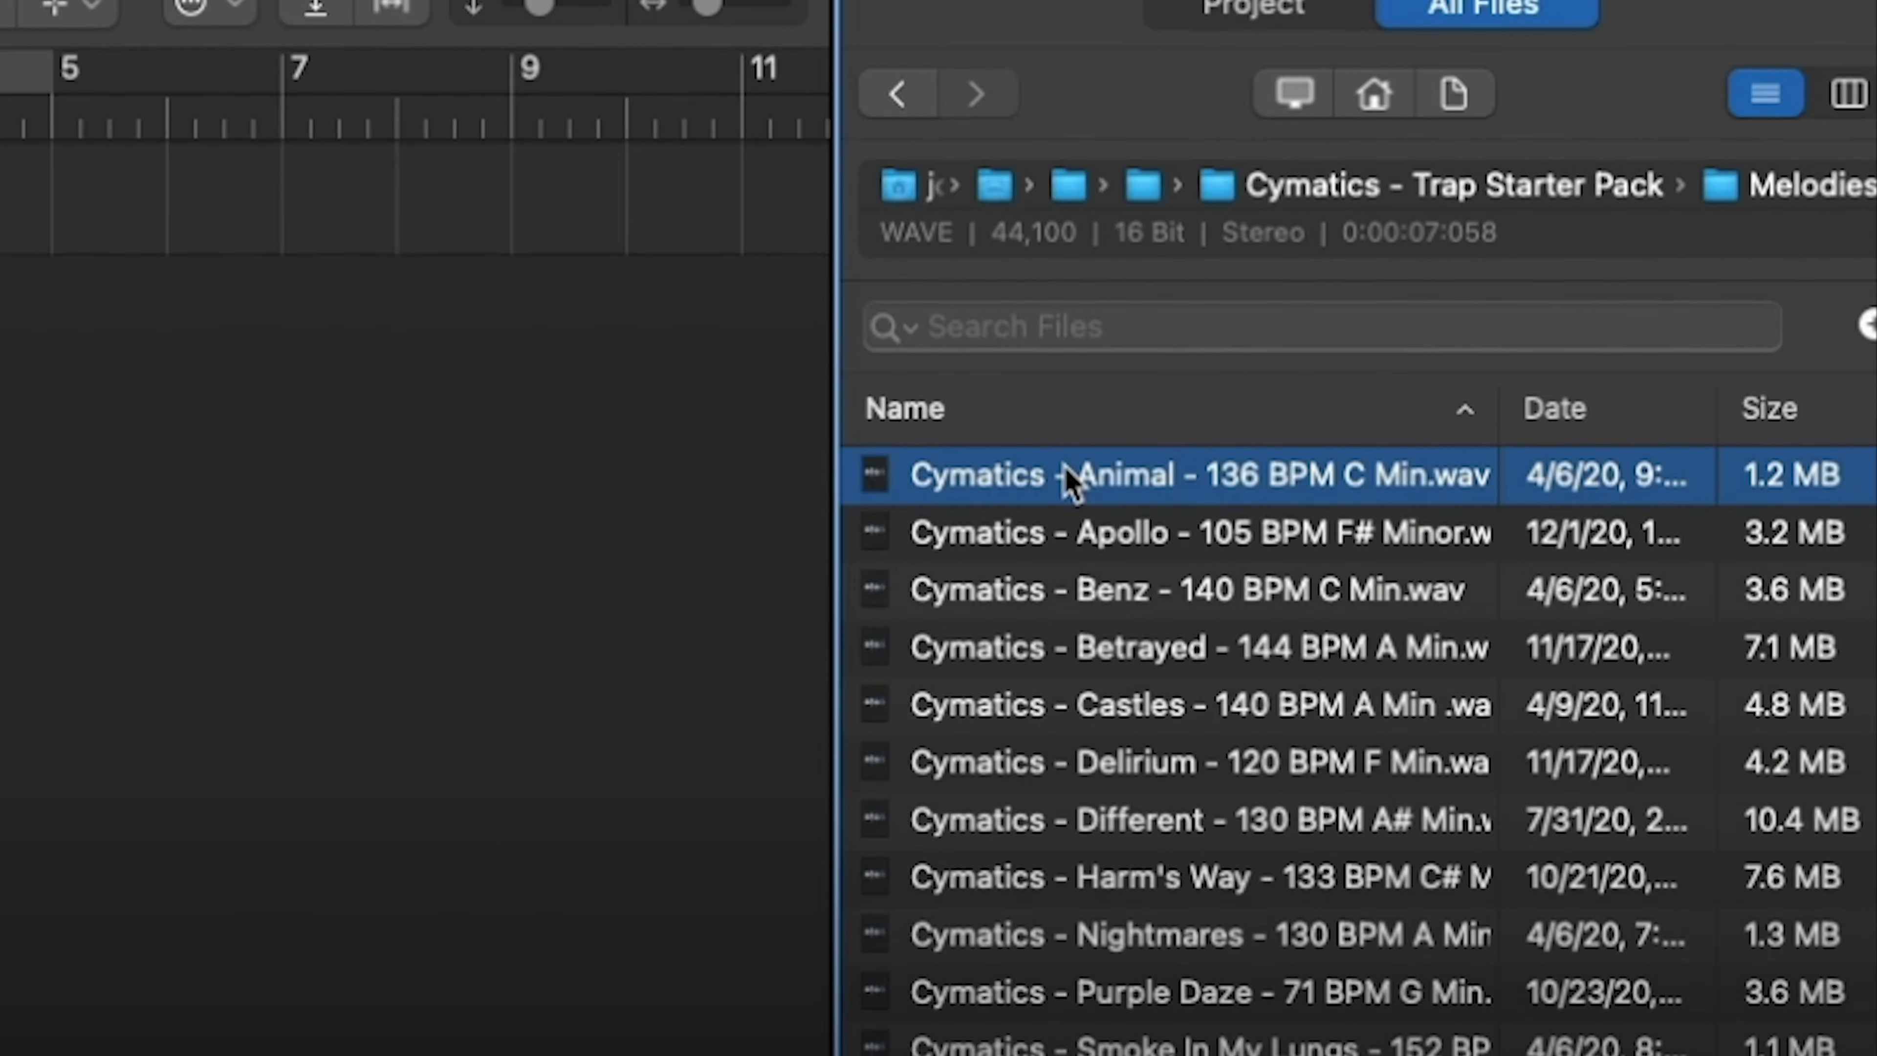
key(Down)
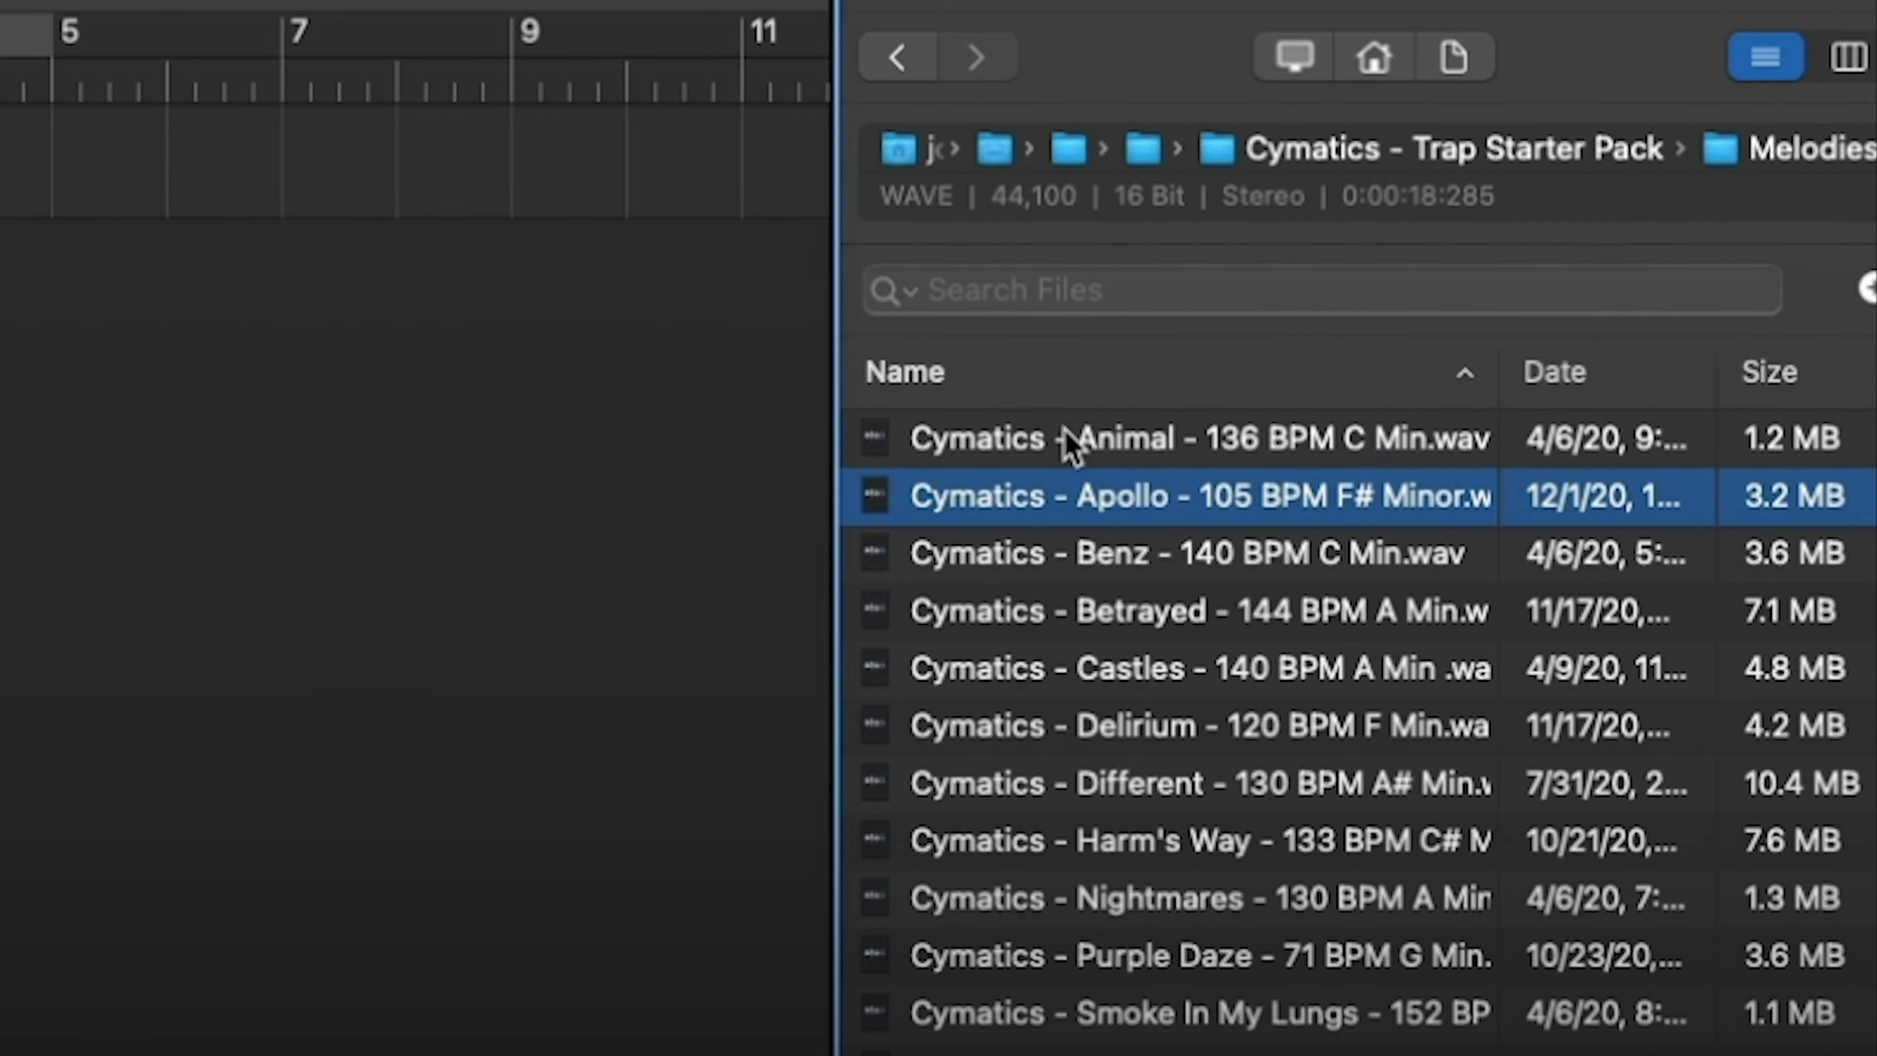
key(Down)
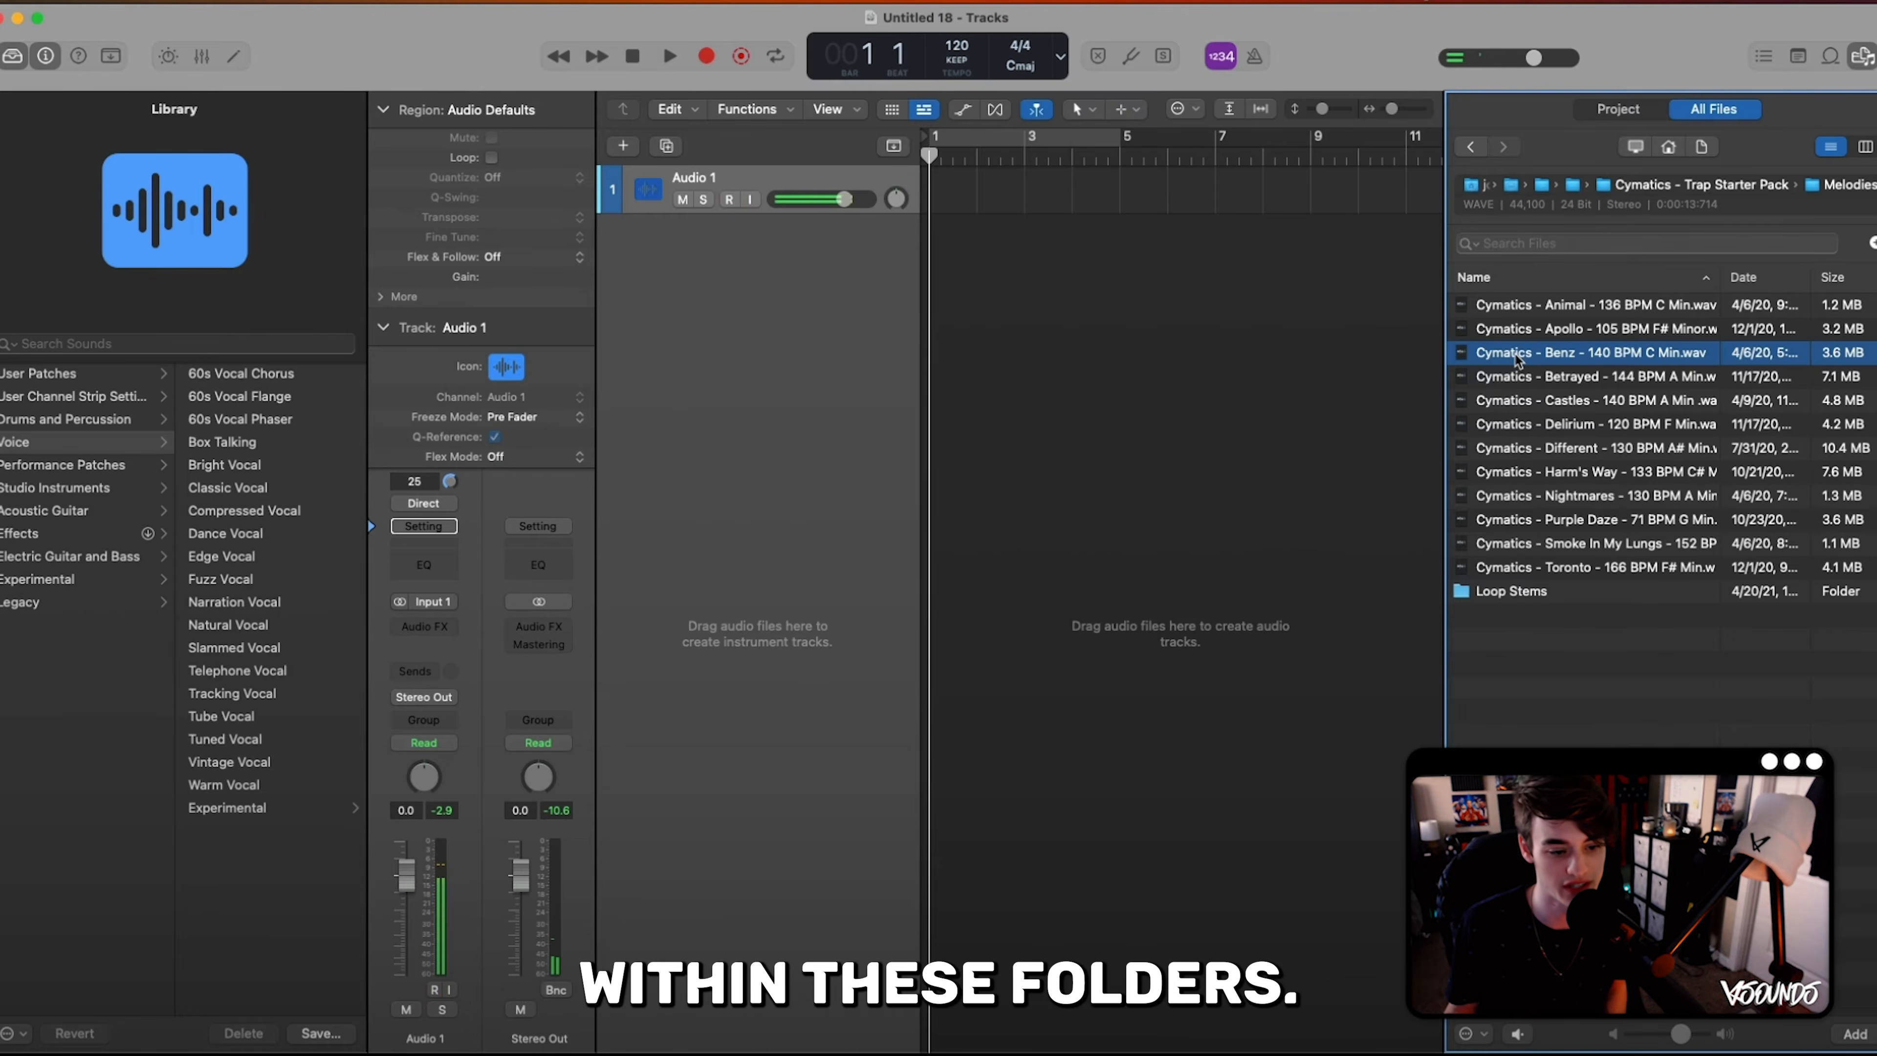
drag(1522, 305, 929, 194)
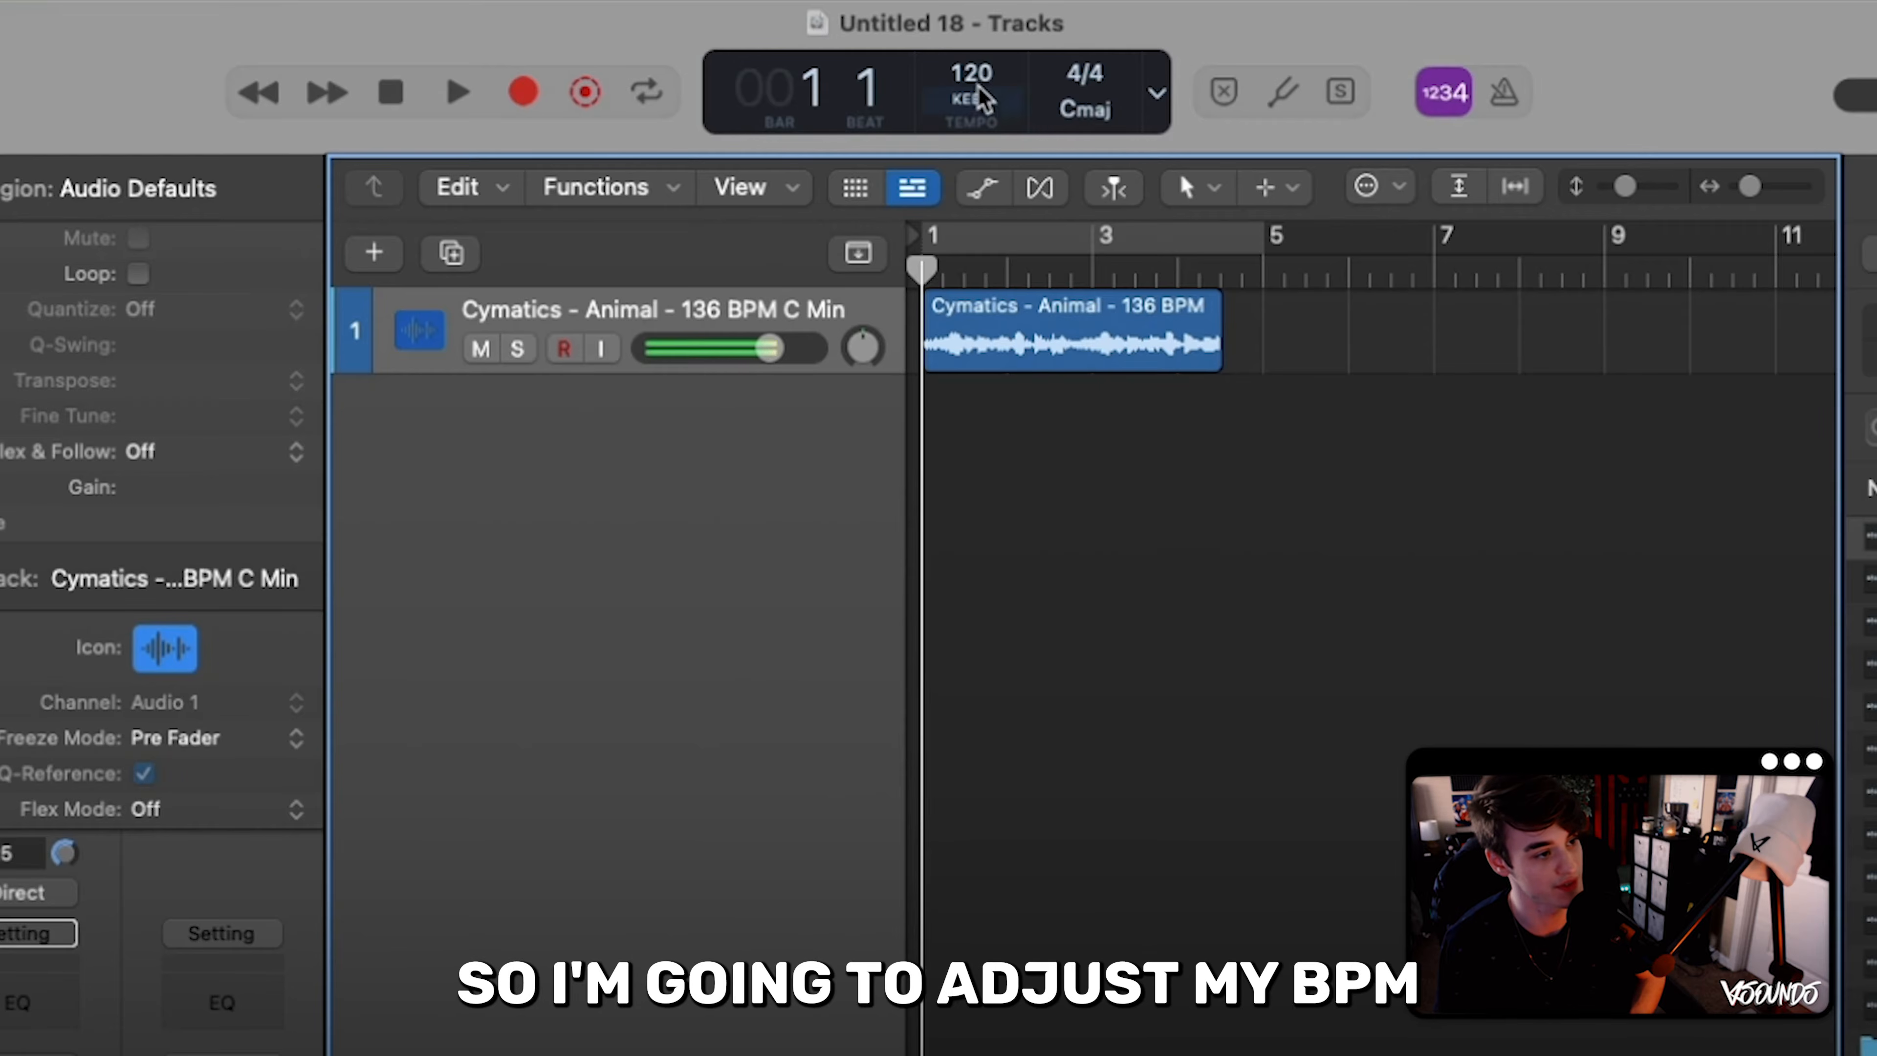
- Set the project tempo to 136 BPM to match the loop and play it with the metronome turned on
drag(971, 74, 971, 64)
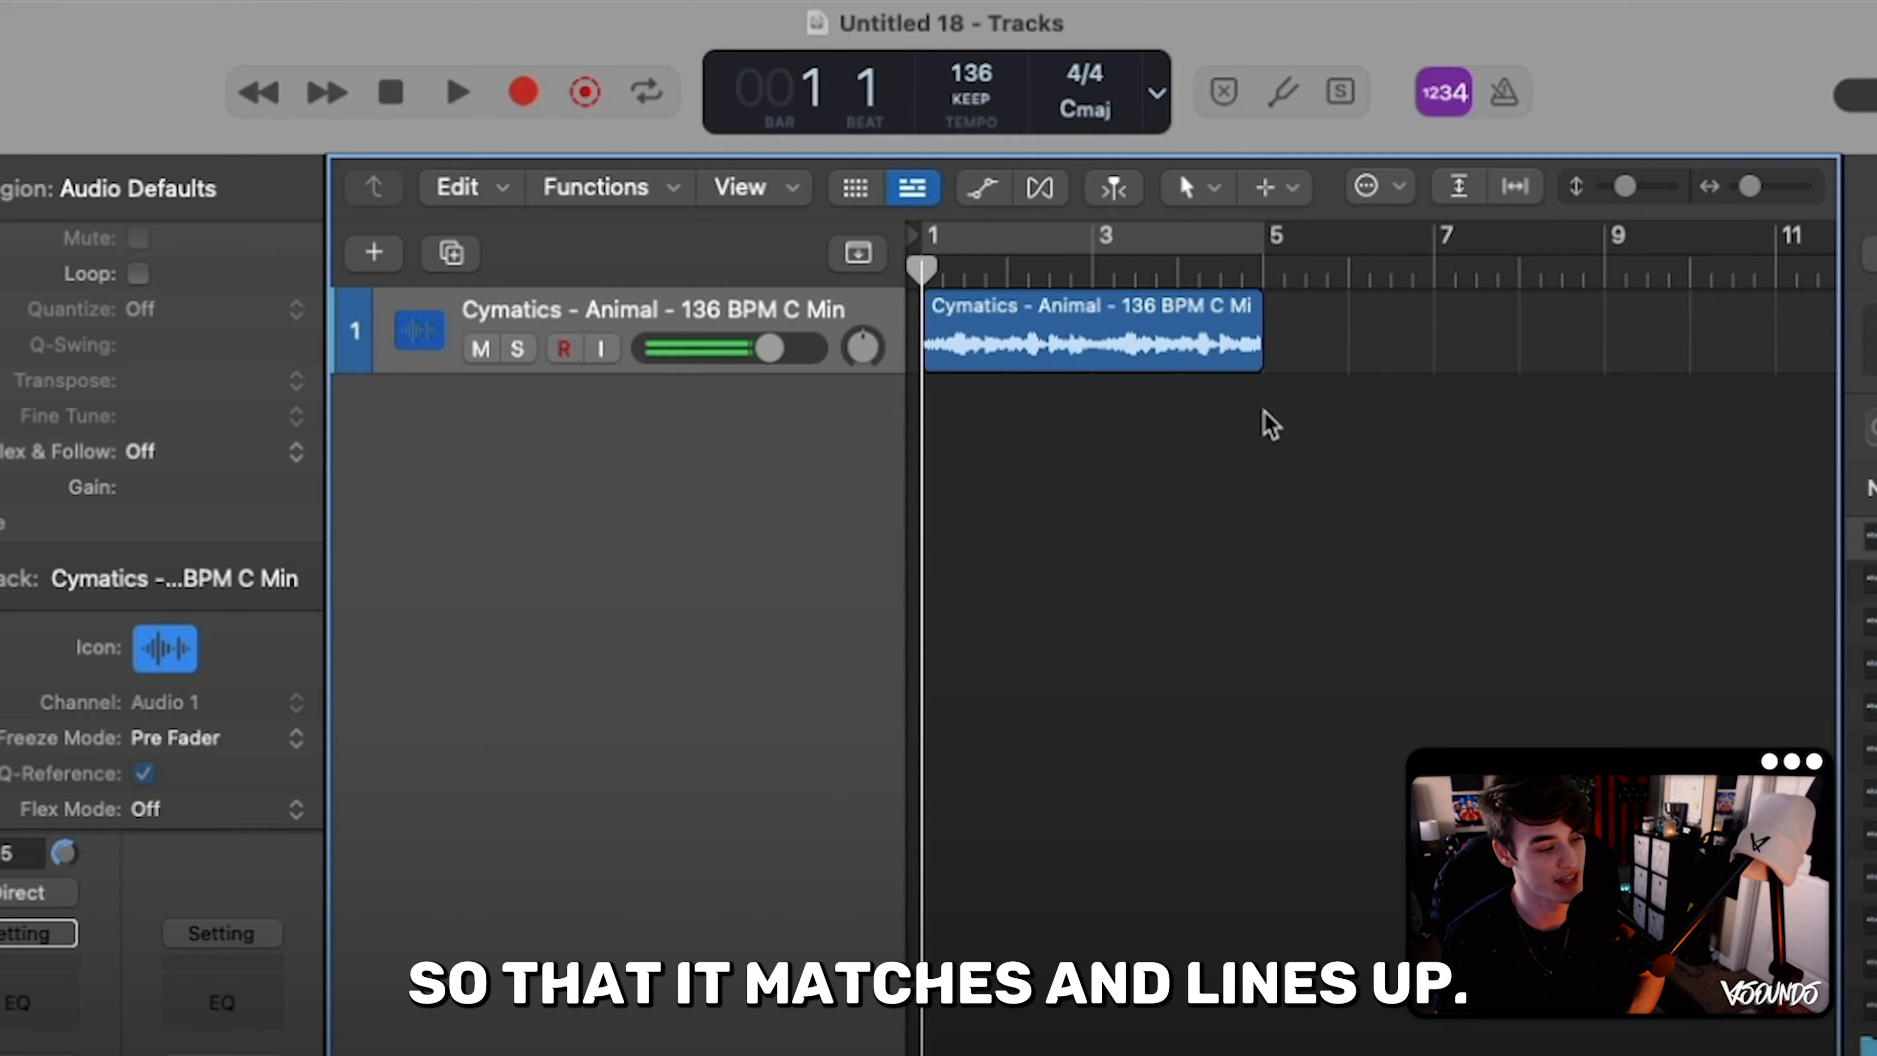
click(1265, 359)
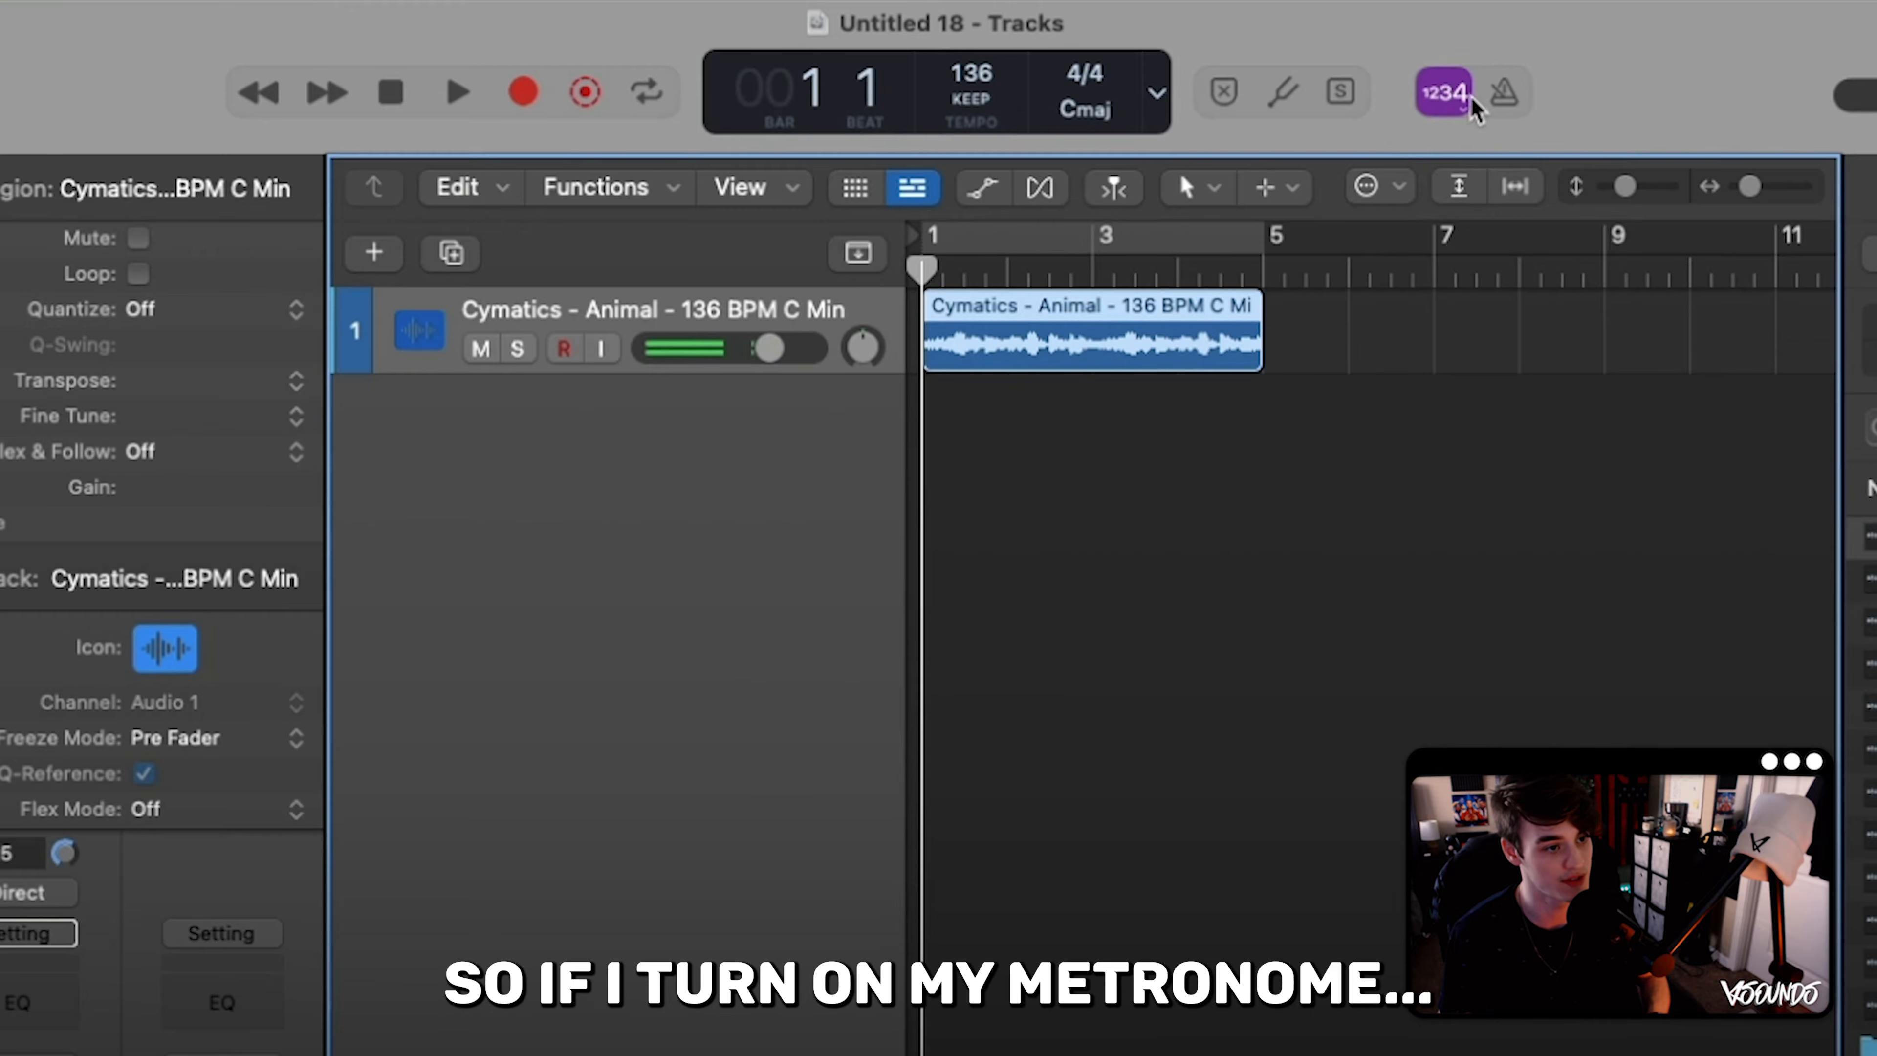
click(1504, 95)
key(space)
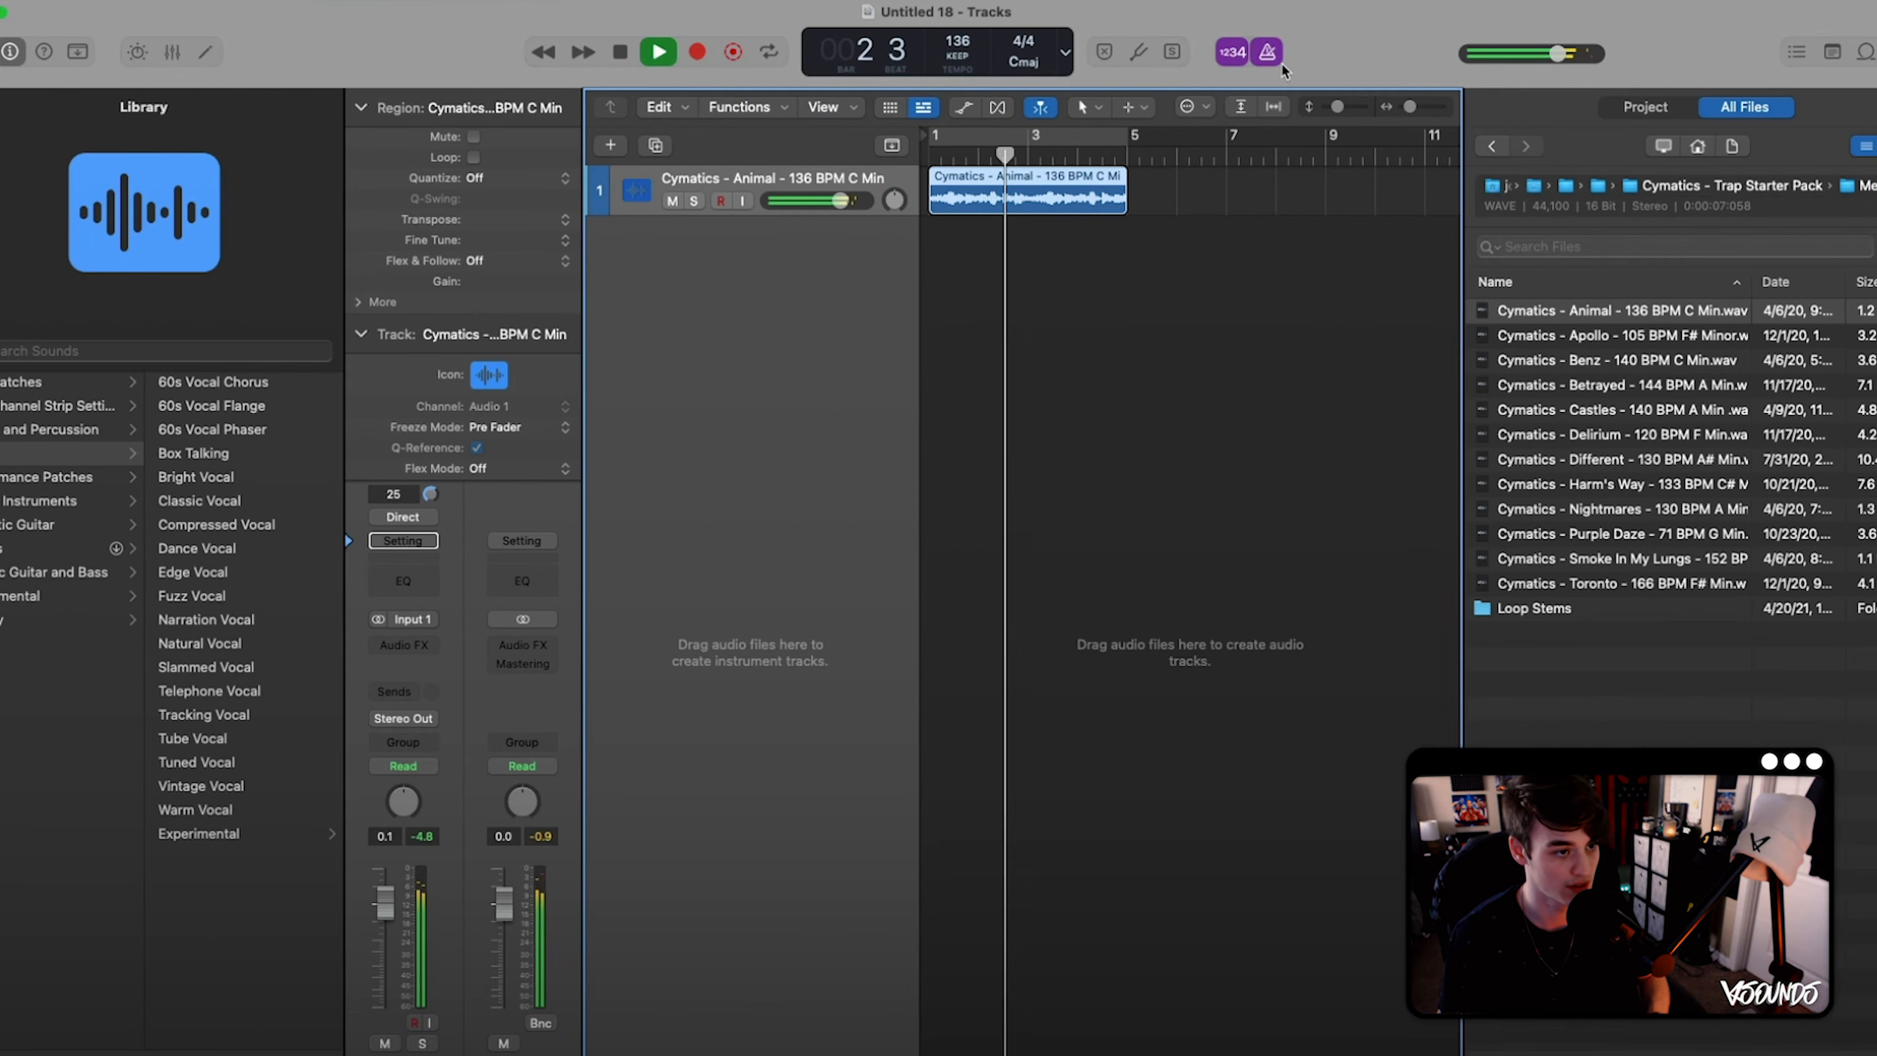
- Turn off the metronome, stop playback and deselect the melody region
click(1268, 52)
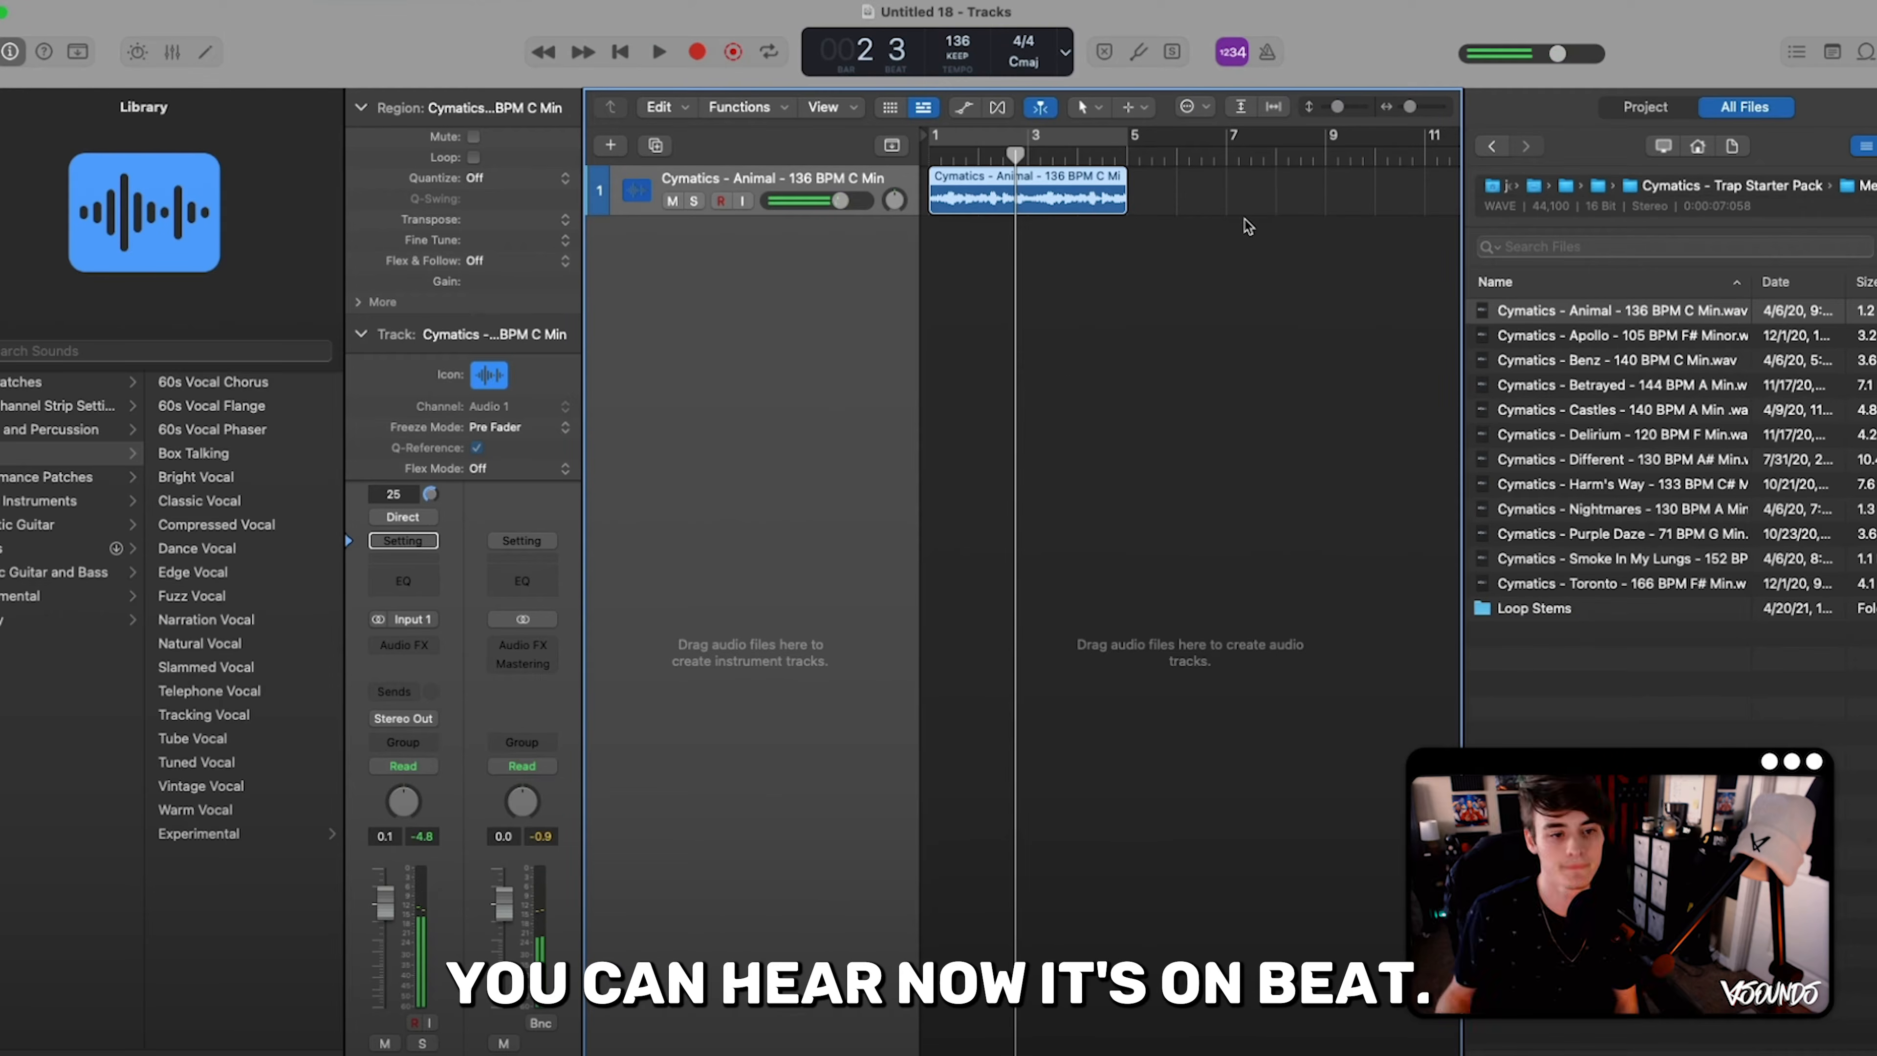
click(1248, 225)
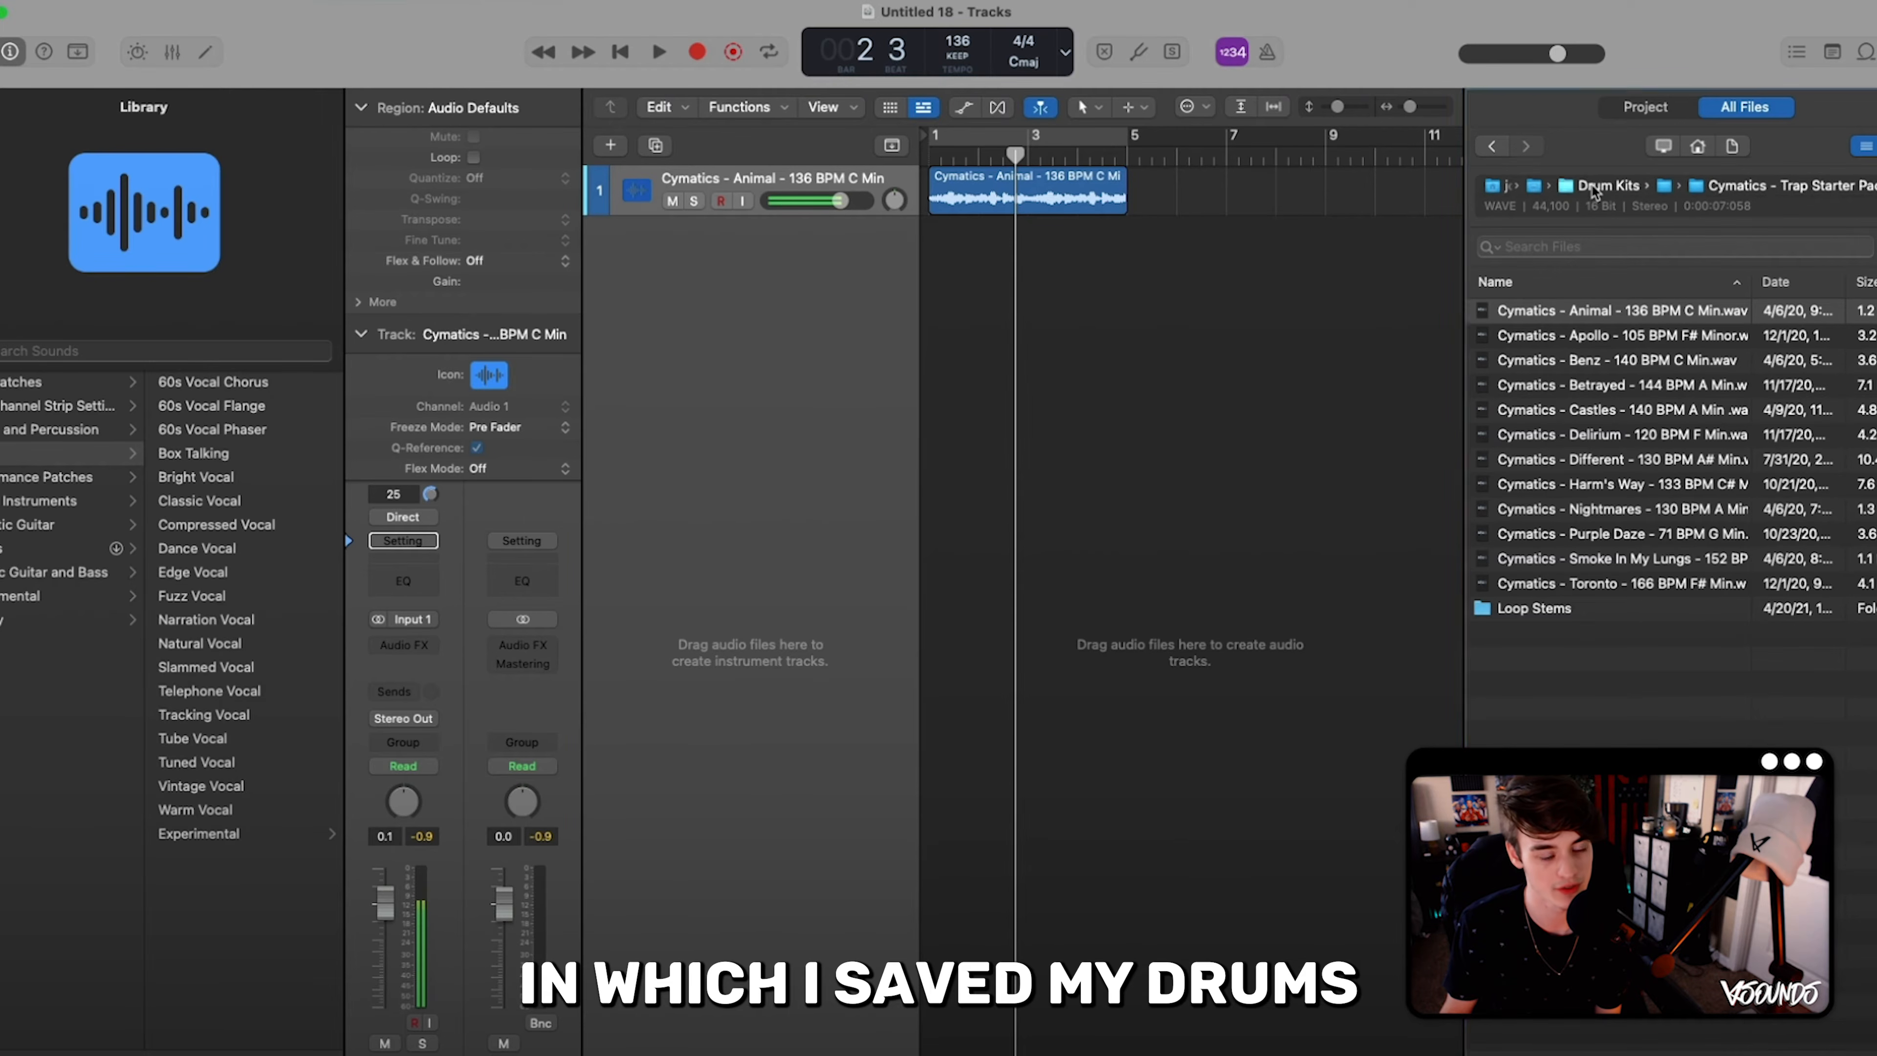
- From the Drum Kits folder, open the Claps folder under Drums - One Shots in the Cymatics - 9God Hip Hop pack
click(1579, 188)
double_click(1532, 311)
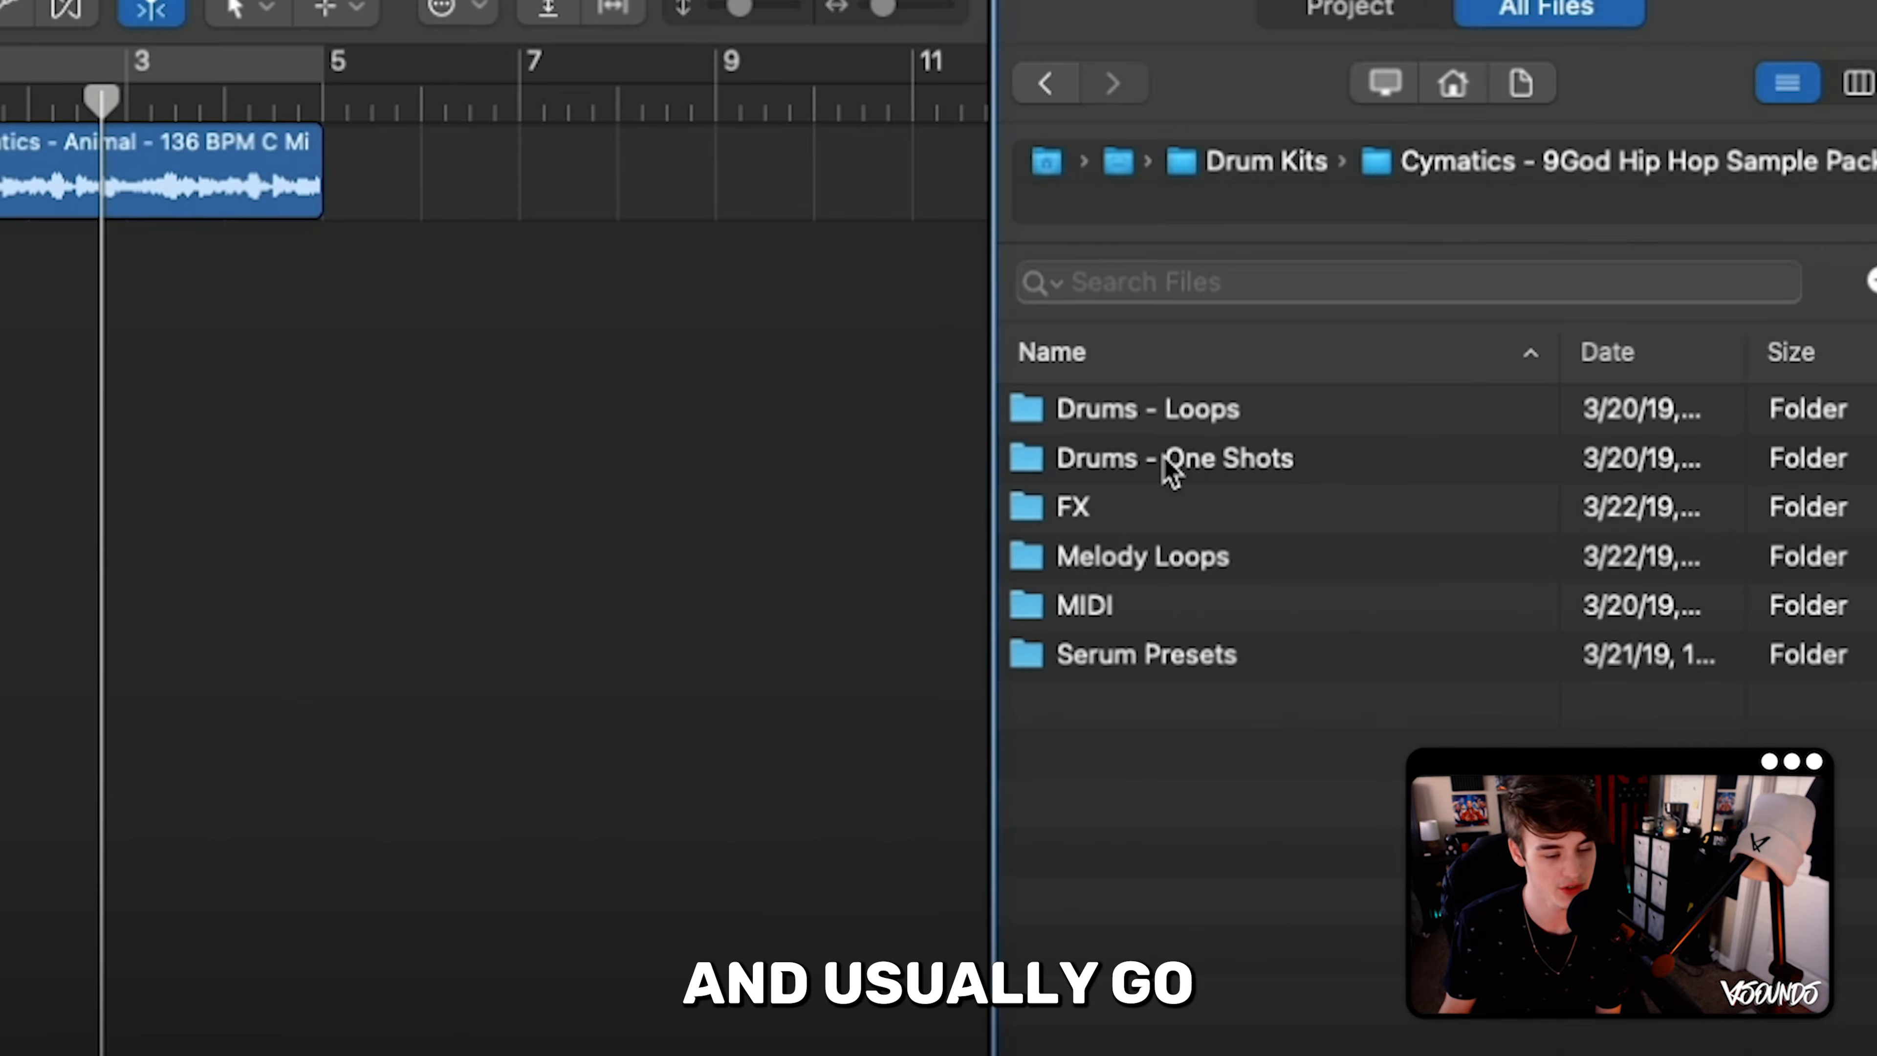
double_click(1545, 336)
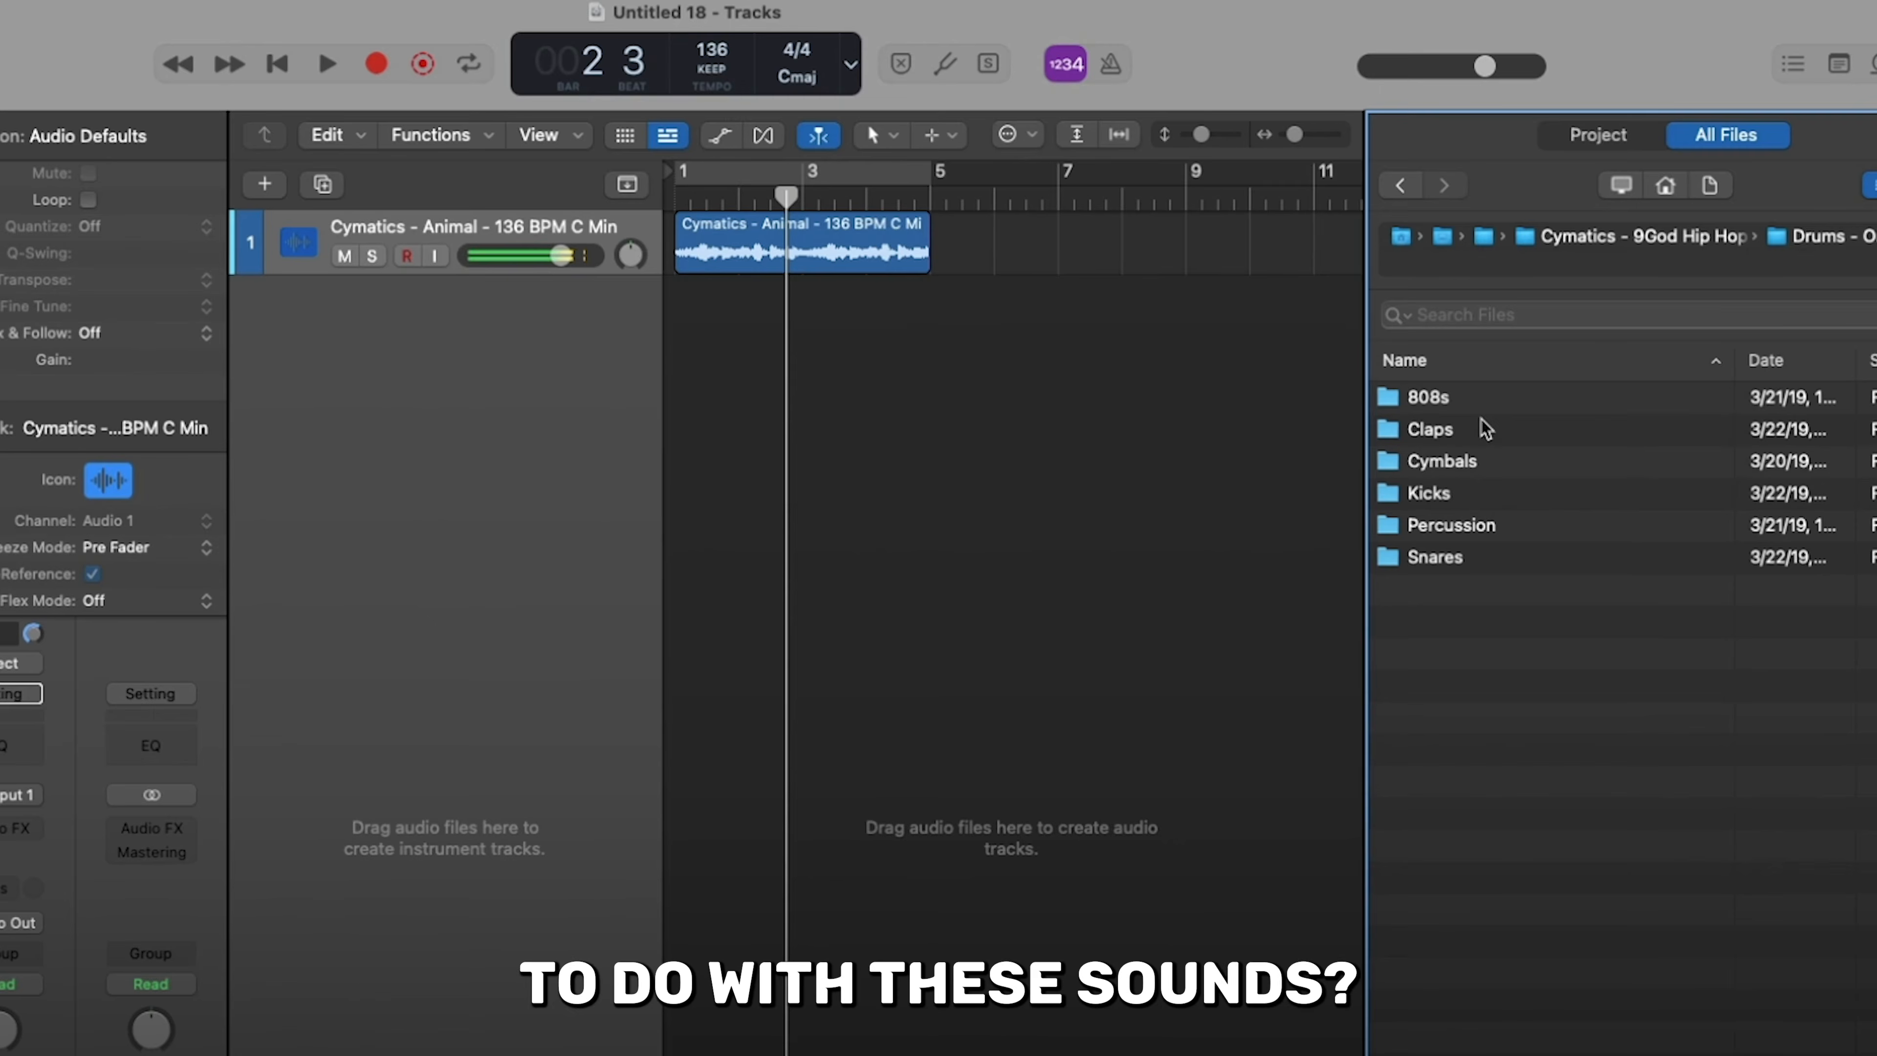
click(1483, 428)
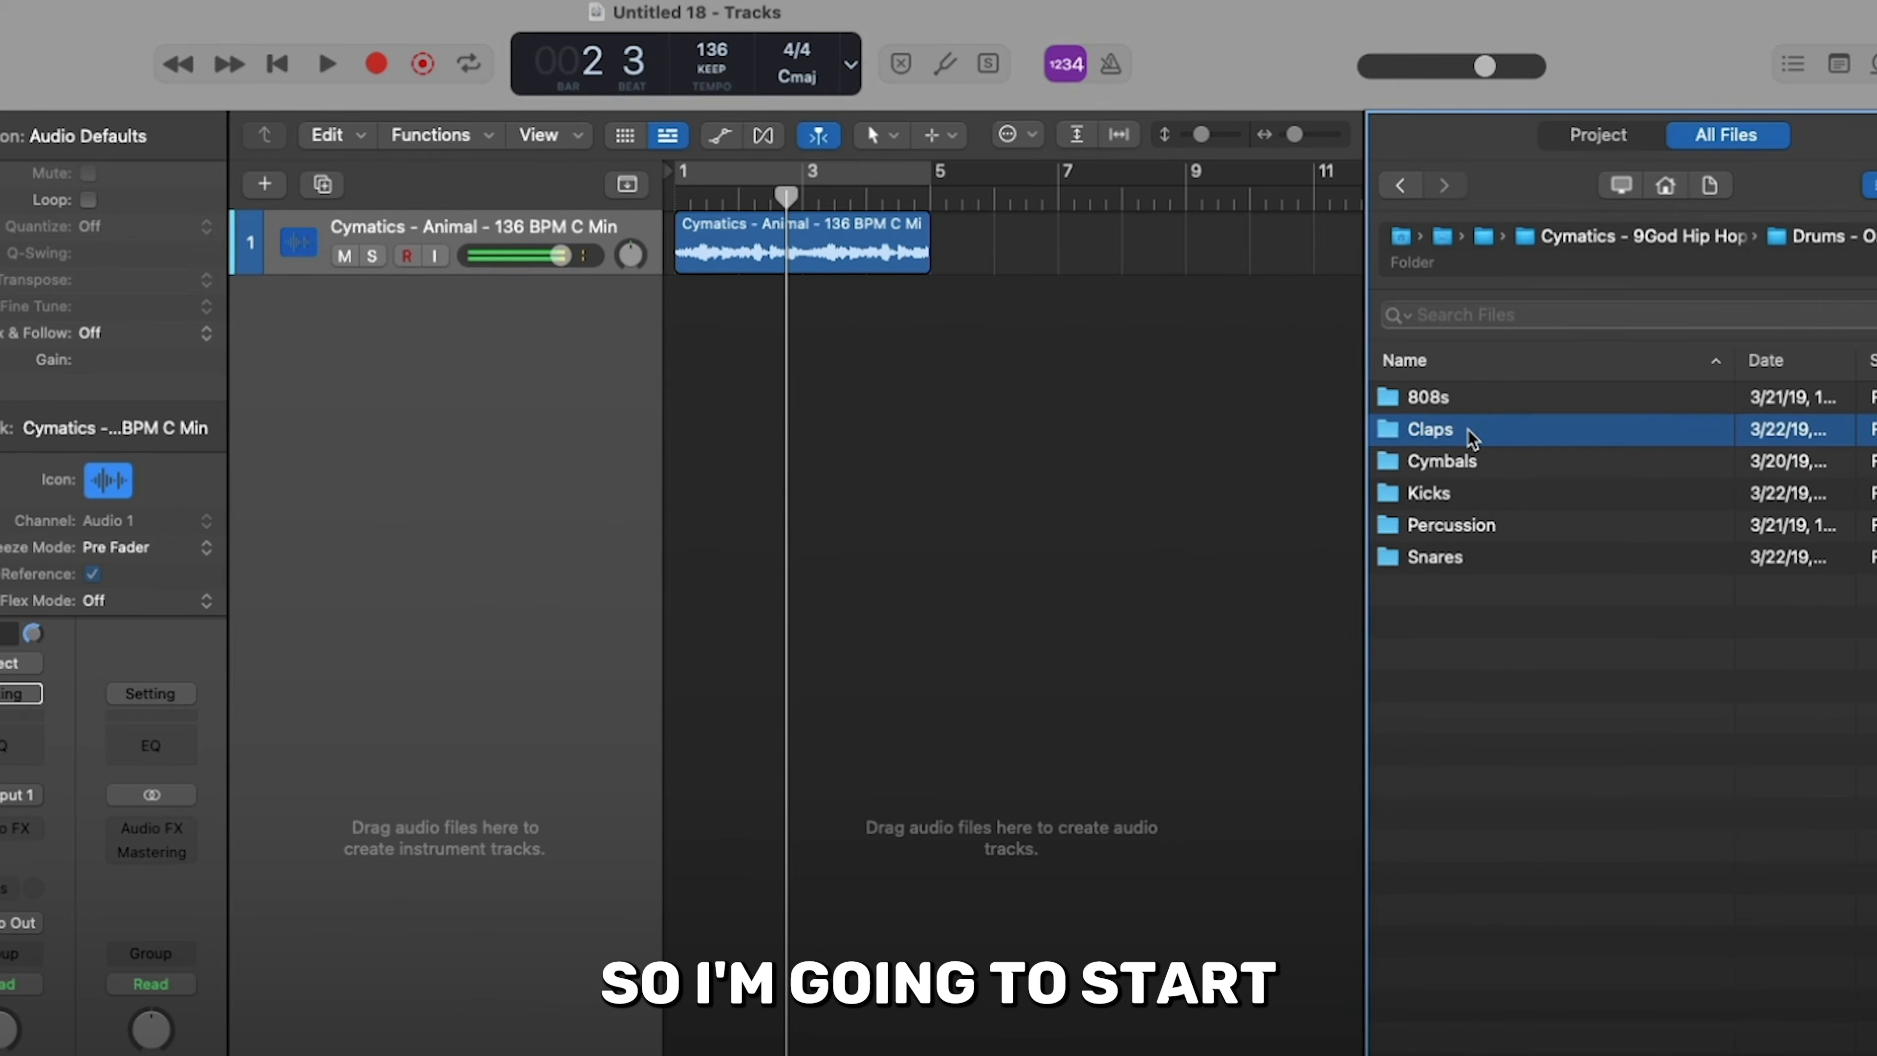
double_click(1470, 429)
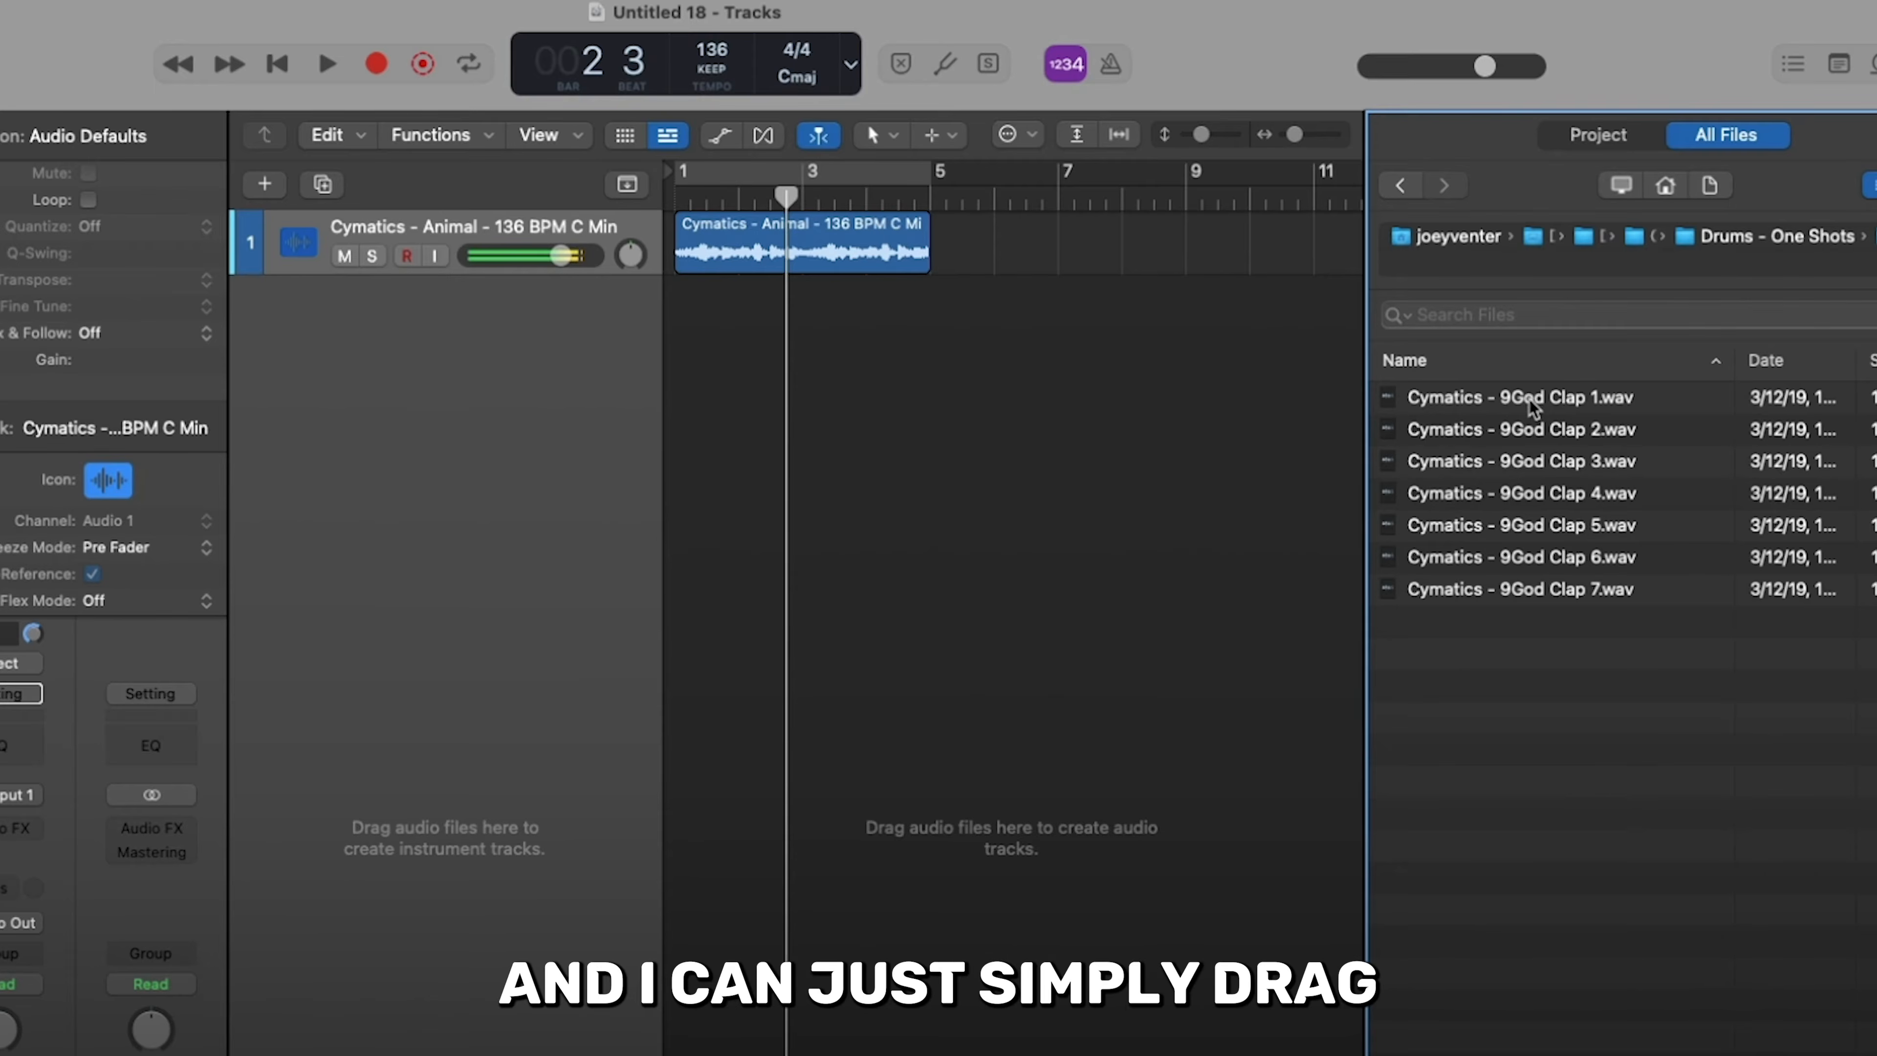
- Place 9God Clap 1 on a new track at beat 3 of bars 1 to 4 and play it with those bars cycled
drag(1533, 405, 775, 324)
click(712, 315)
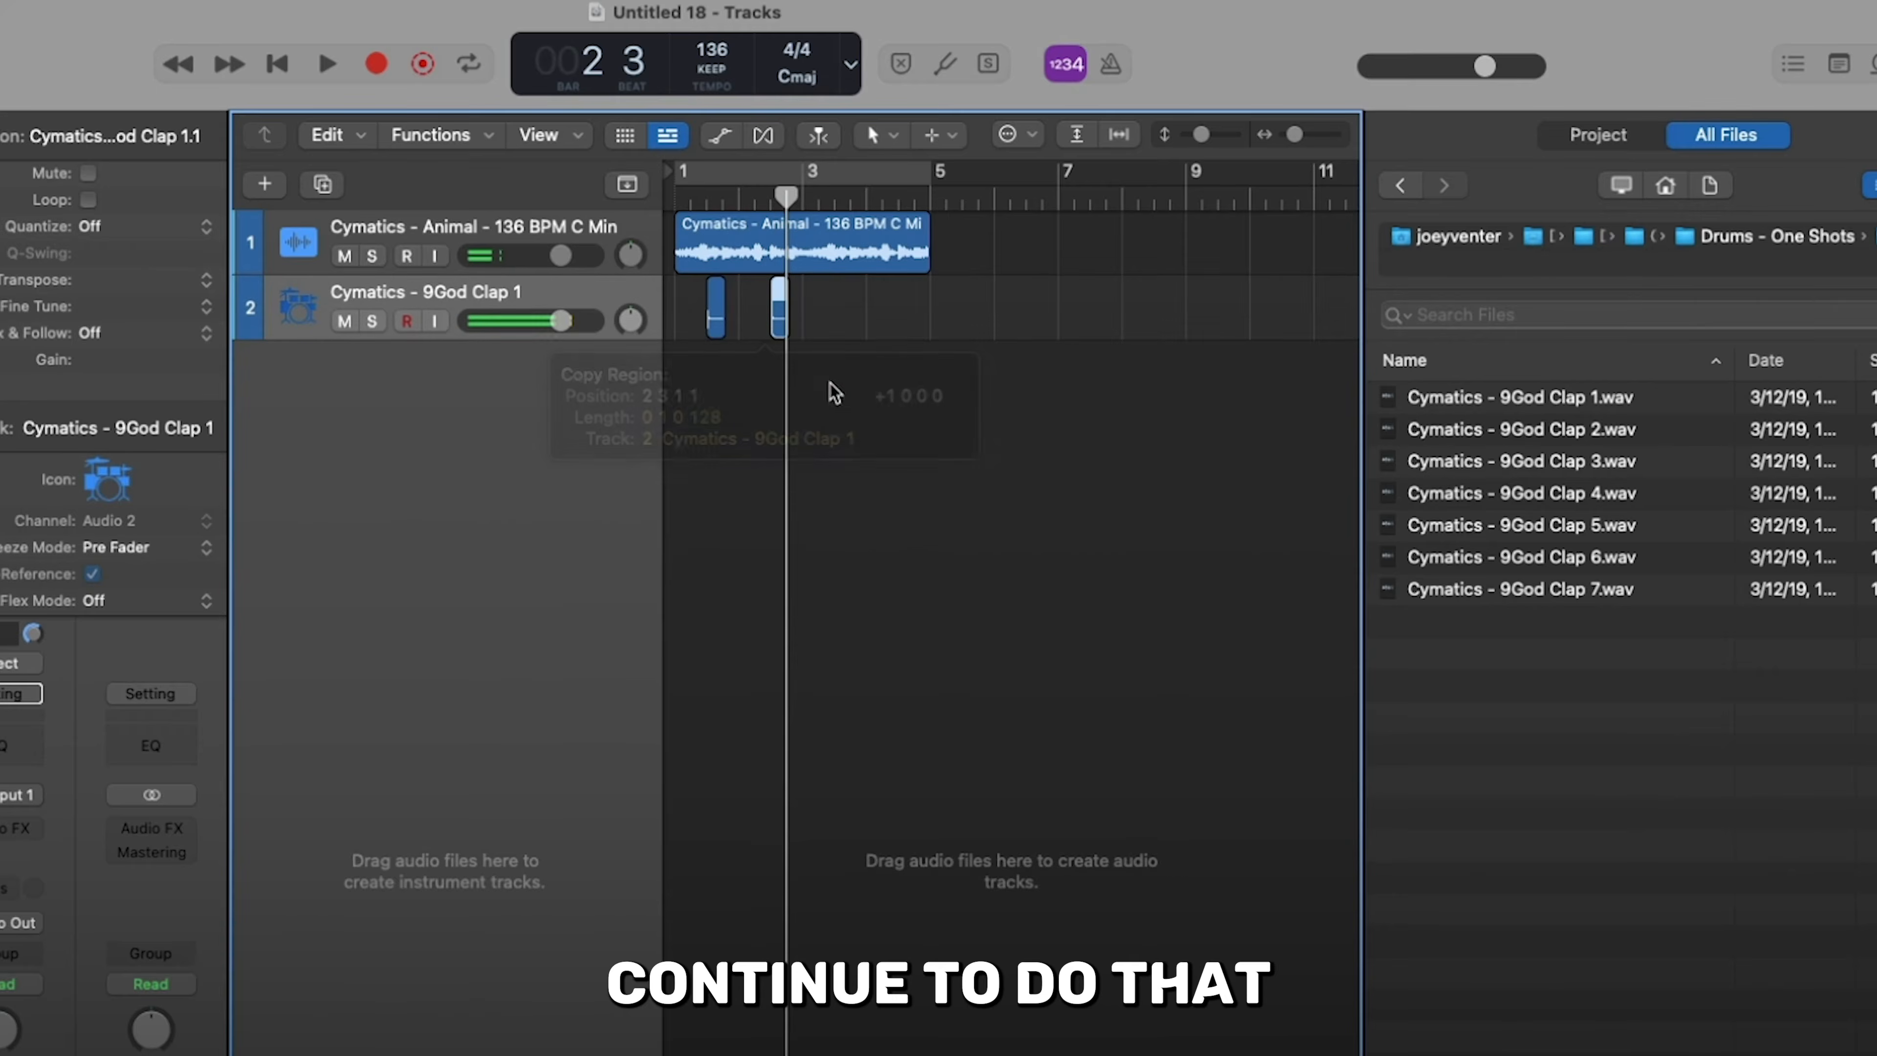
drag(838, 389, 714, 323)
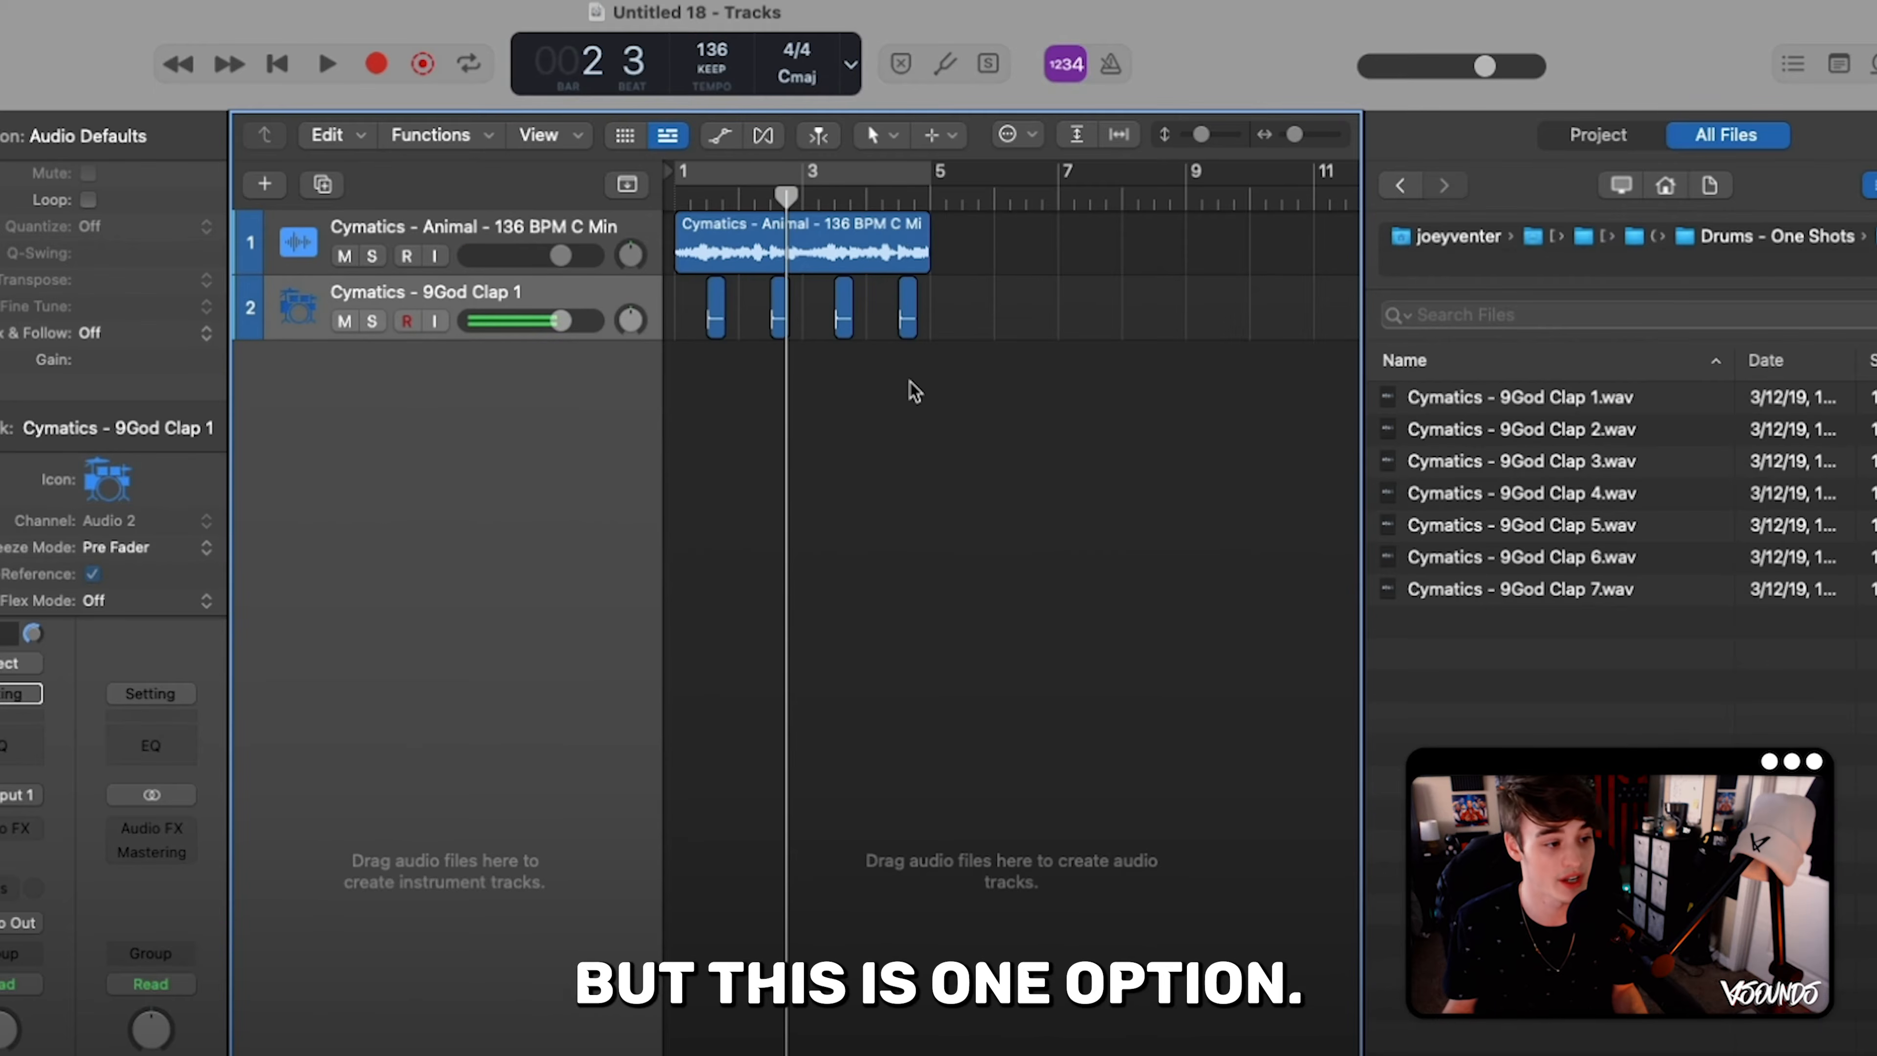
key(space)
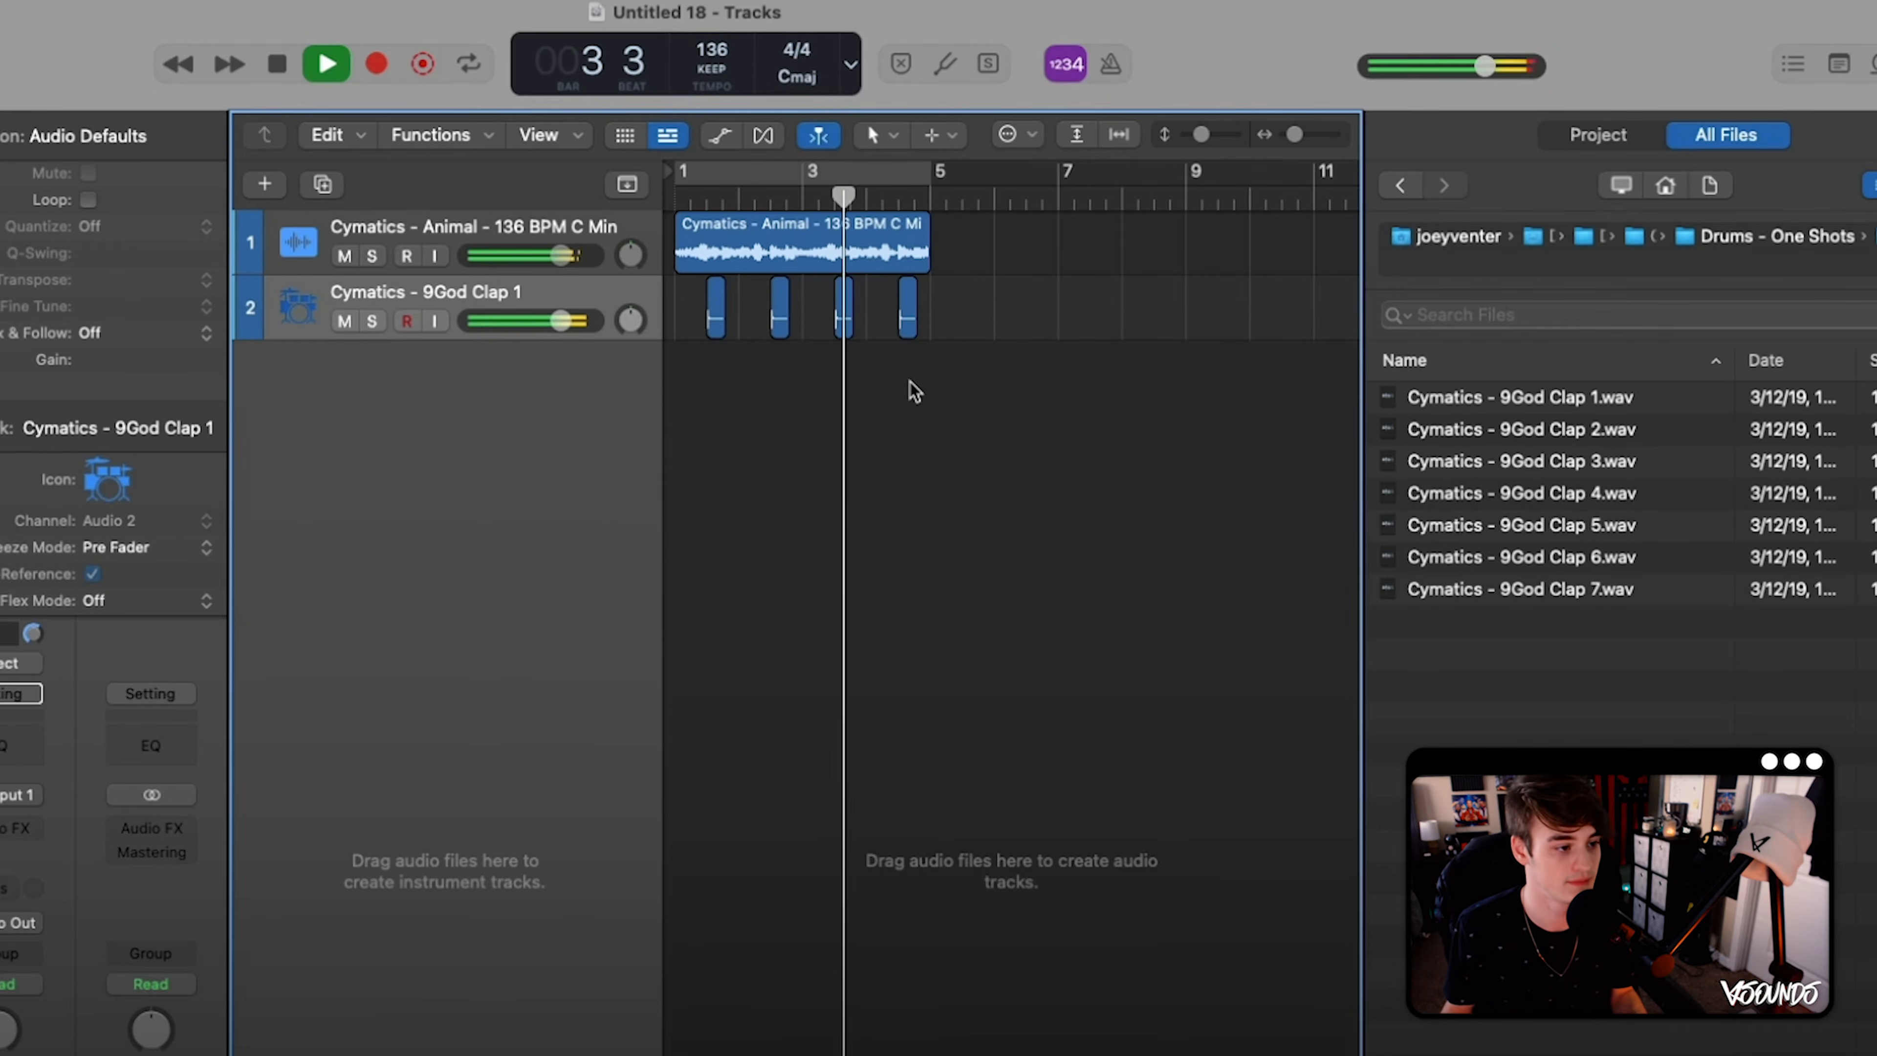
click(839, 171)
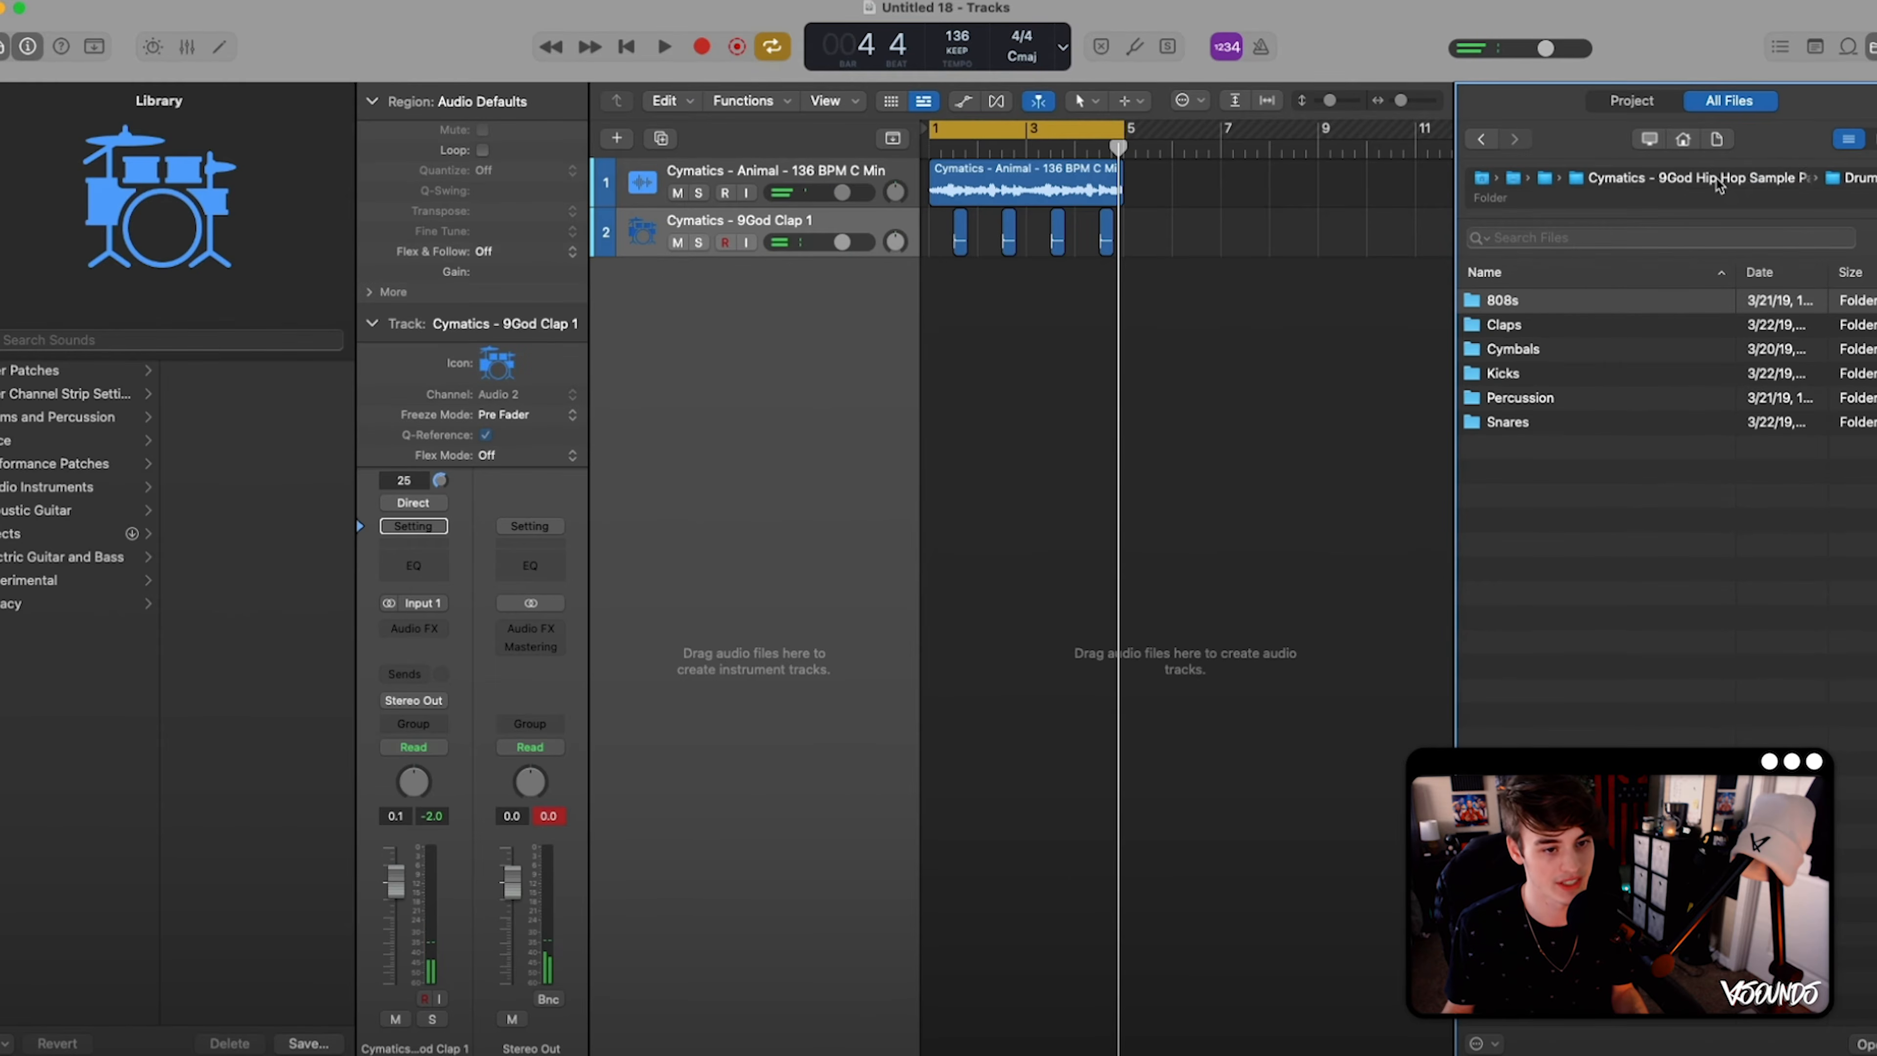
- Repeat the four Blitz Hihat regions until the hi-hat track fills bars 1 to 4, and play the beat
click(1718, 181)
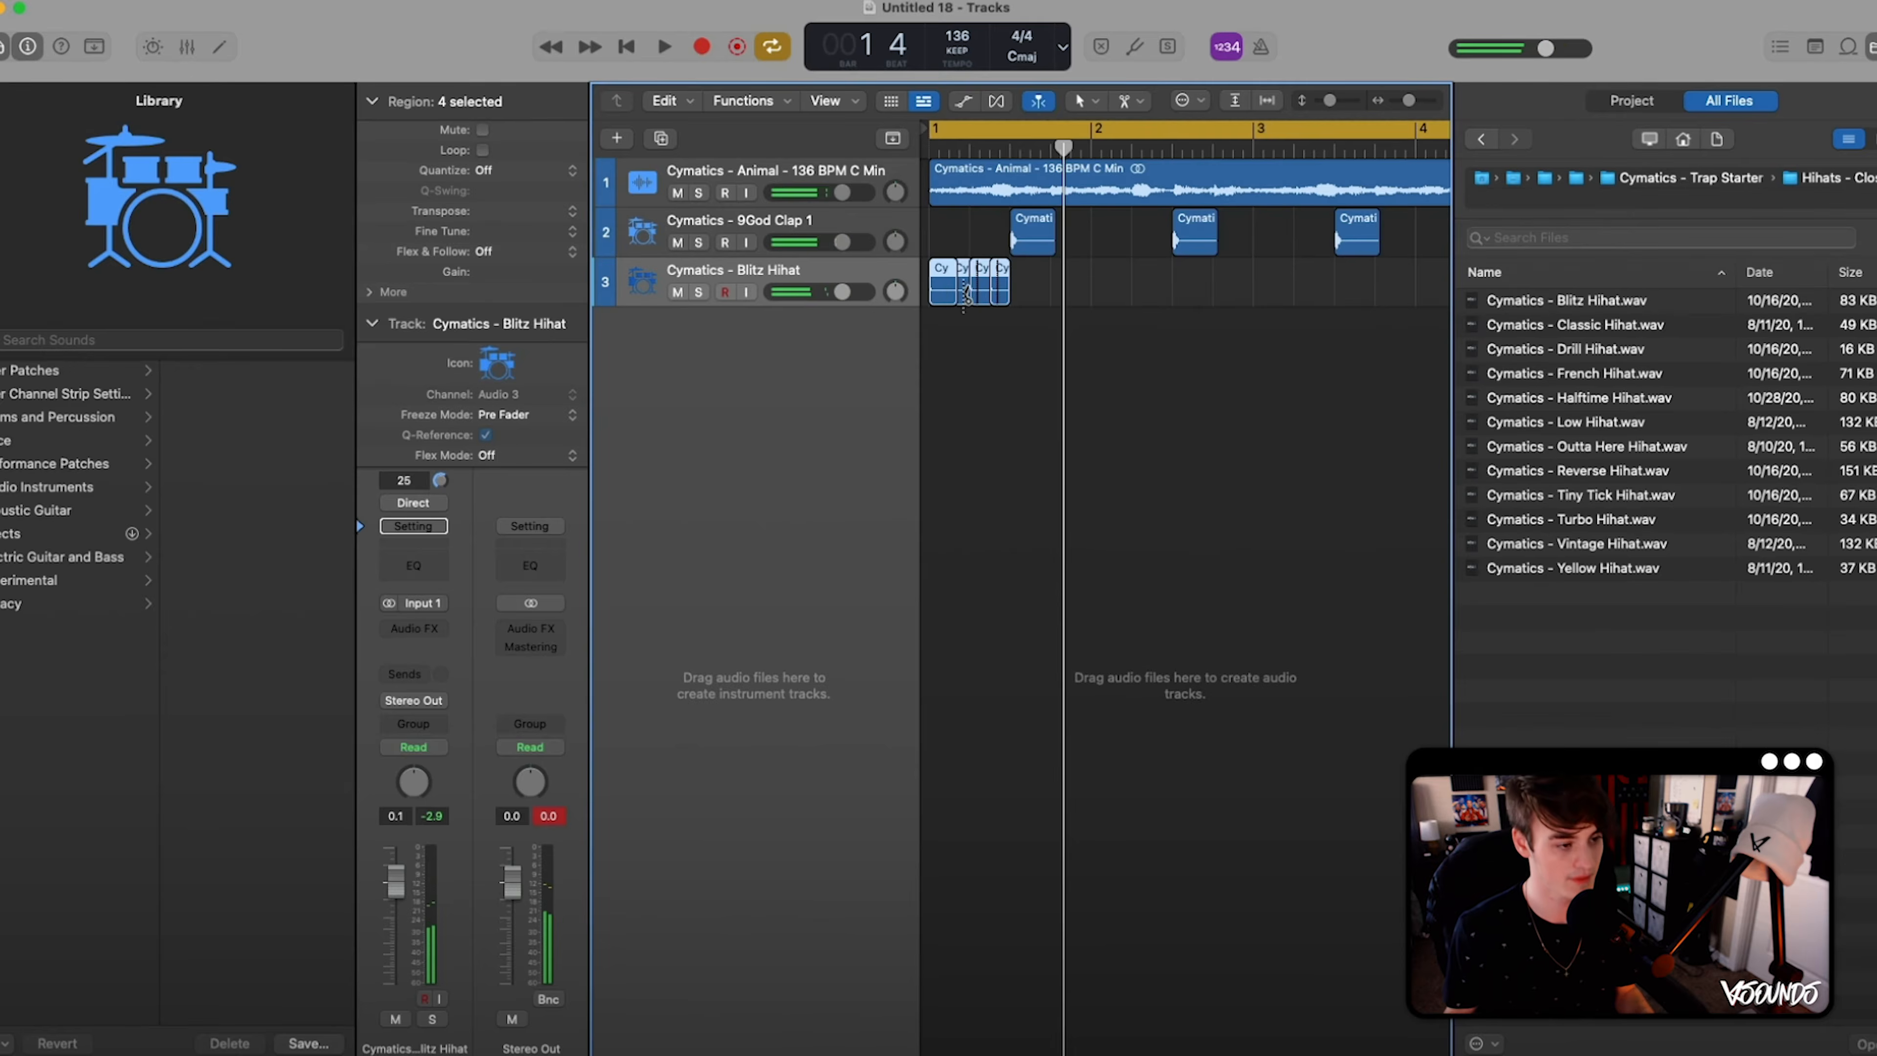
key(super+r)
key(super+r)
key(super+r)
key(super+r)
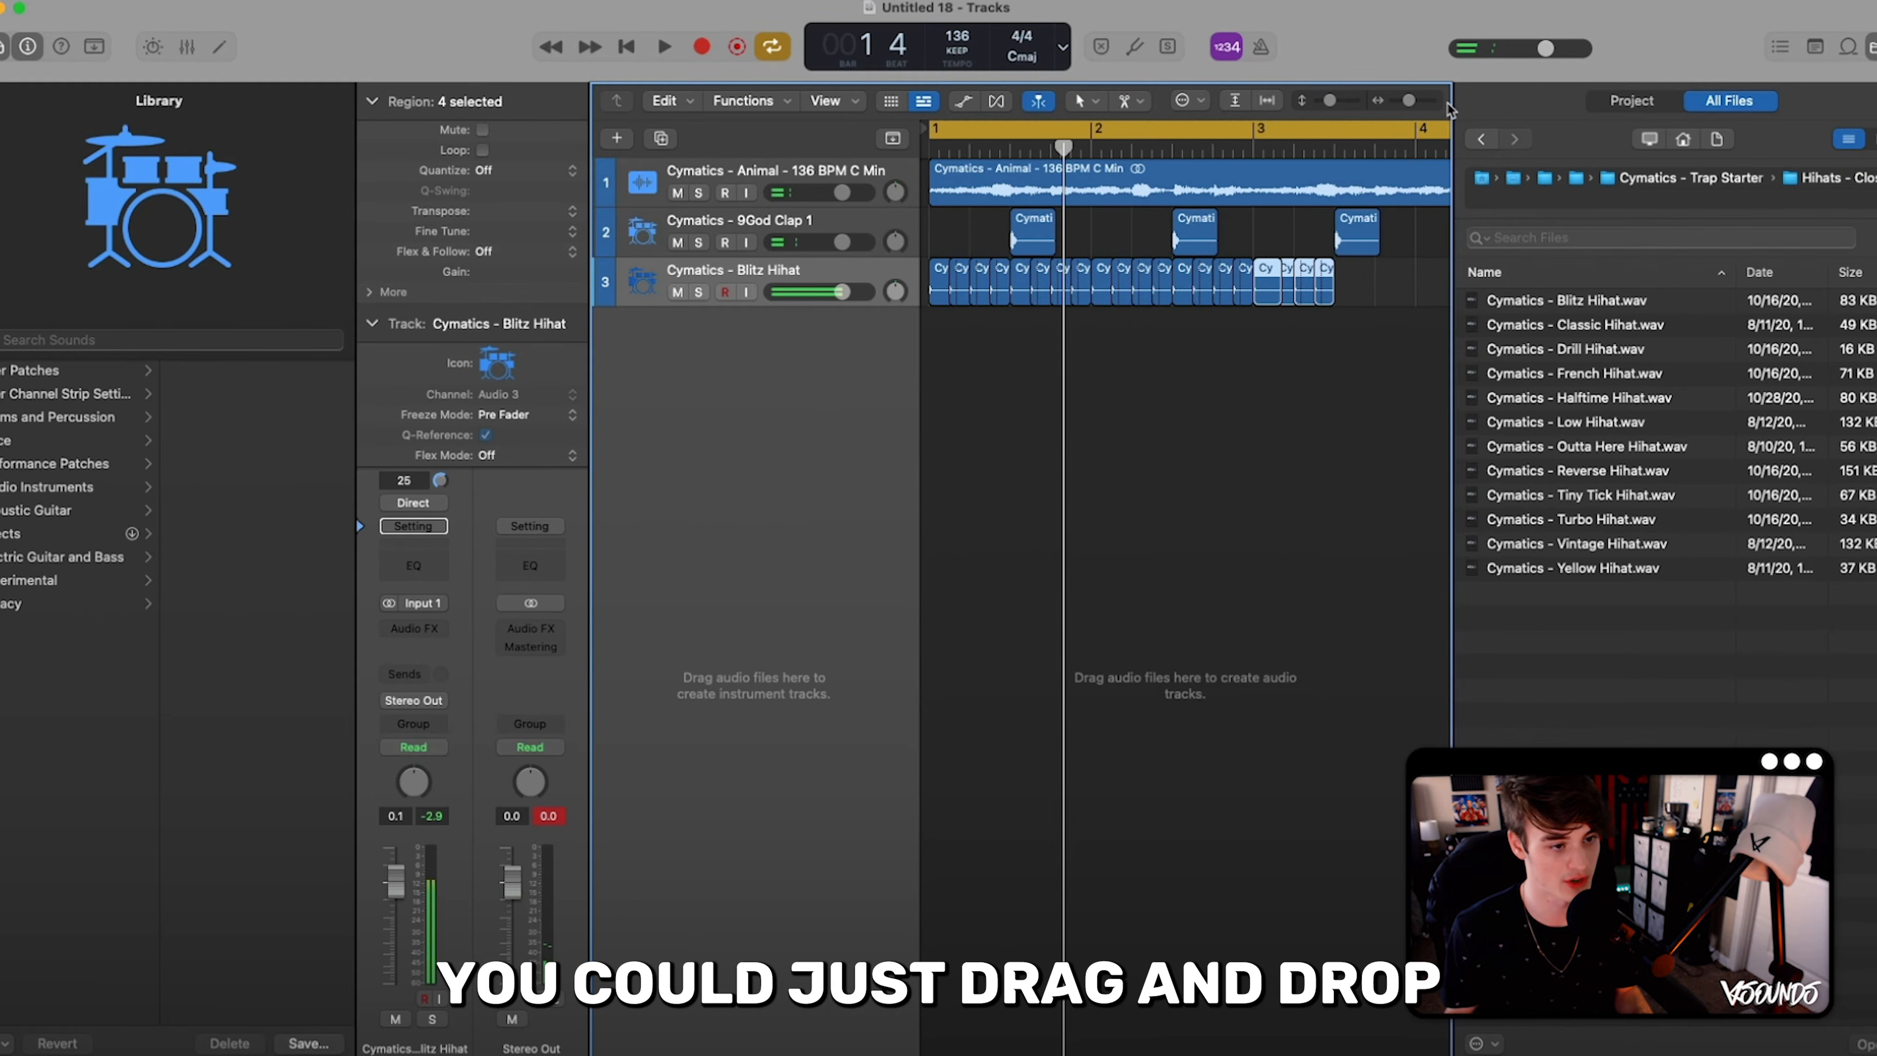
drag(1412, 103, 1410, 103)
key(super+r)
key(super+r)
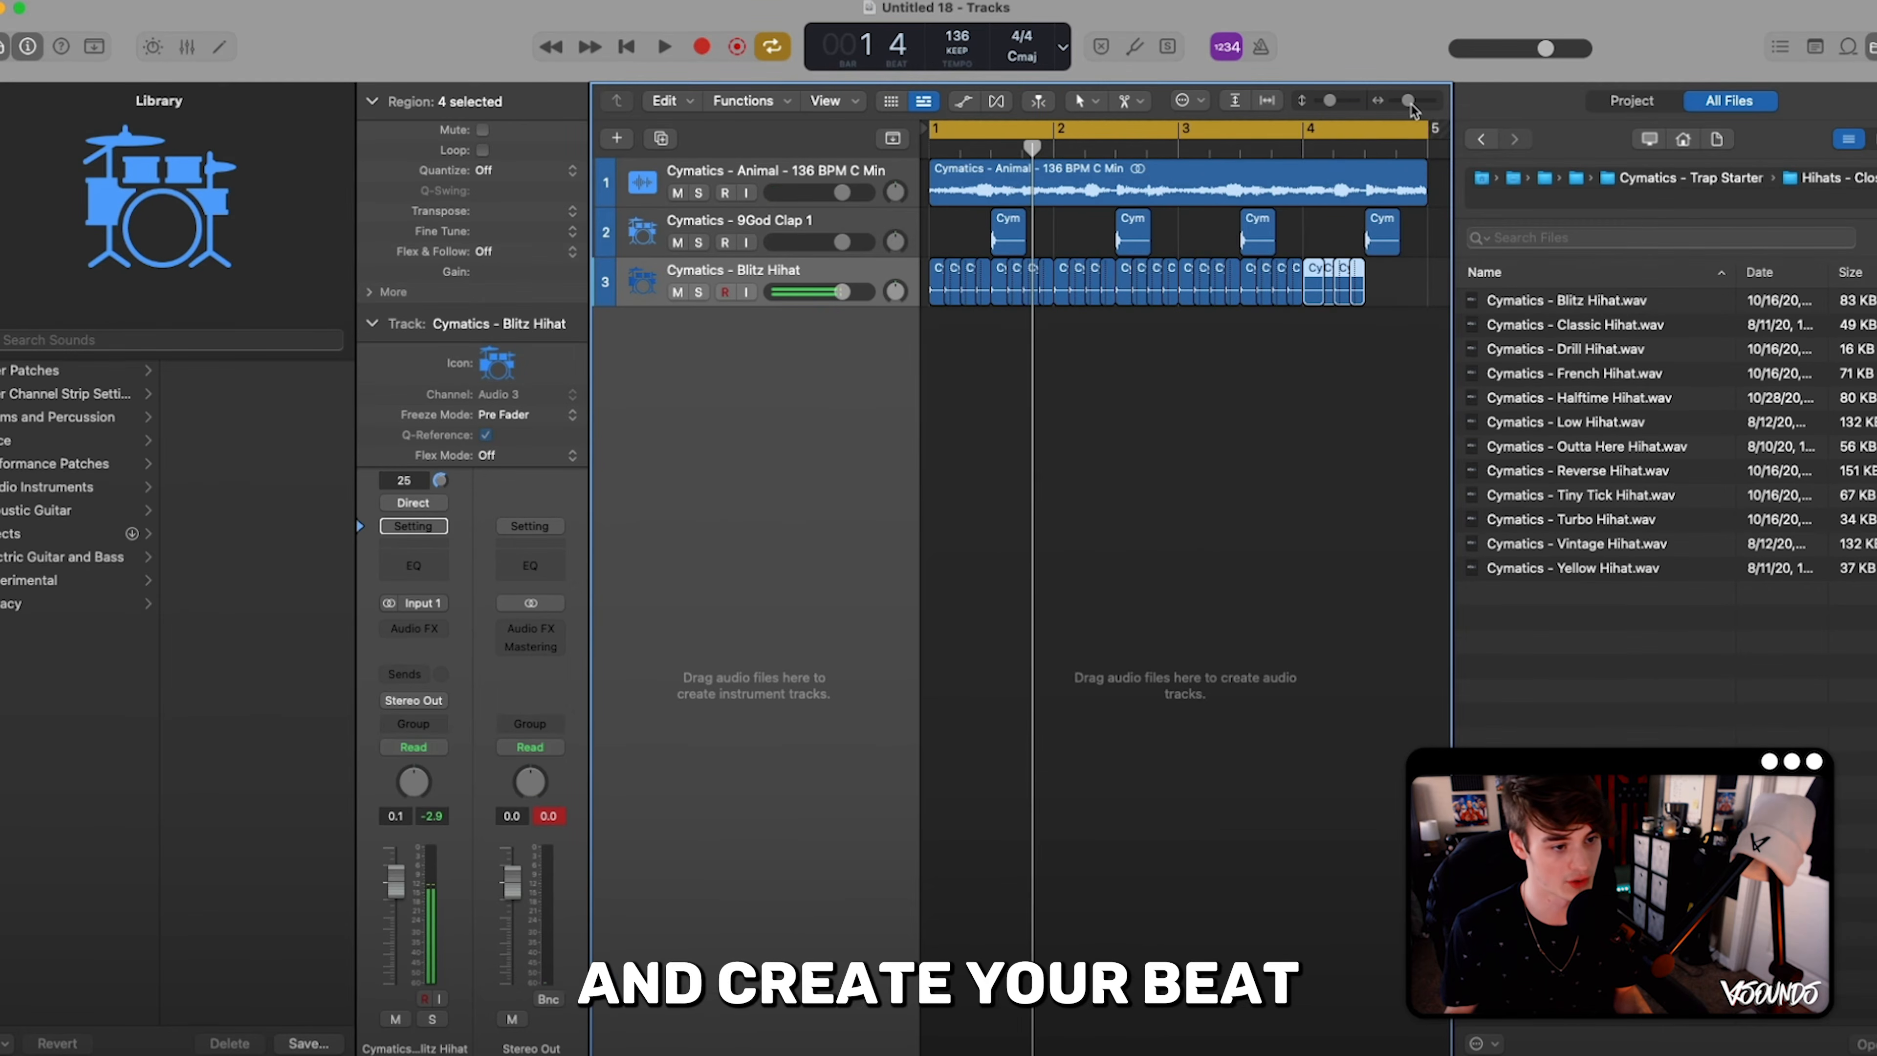
key(super+r)
click(1304, 371)
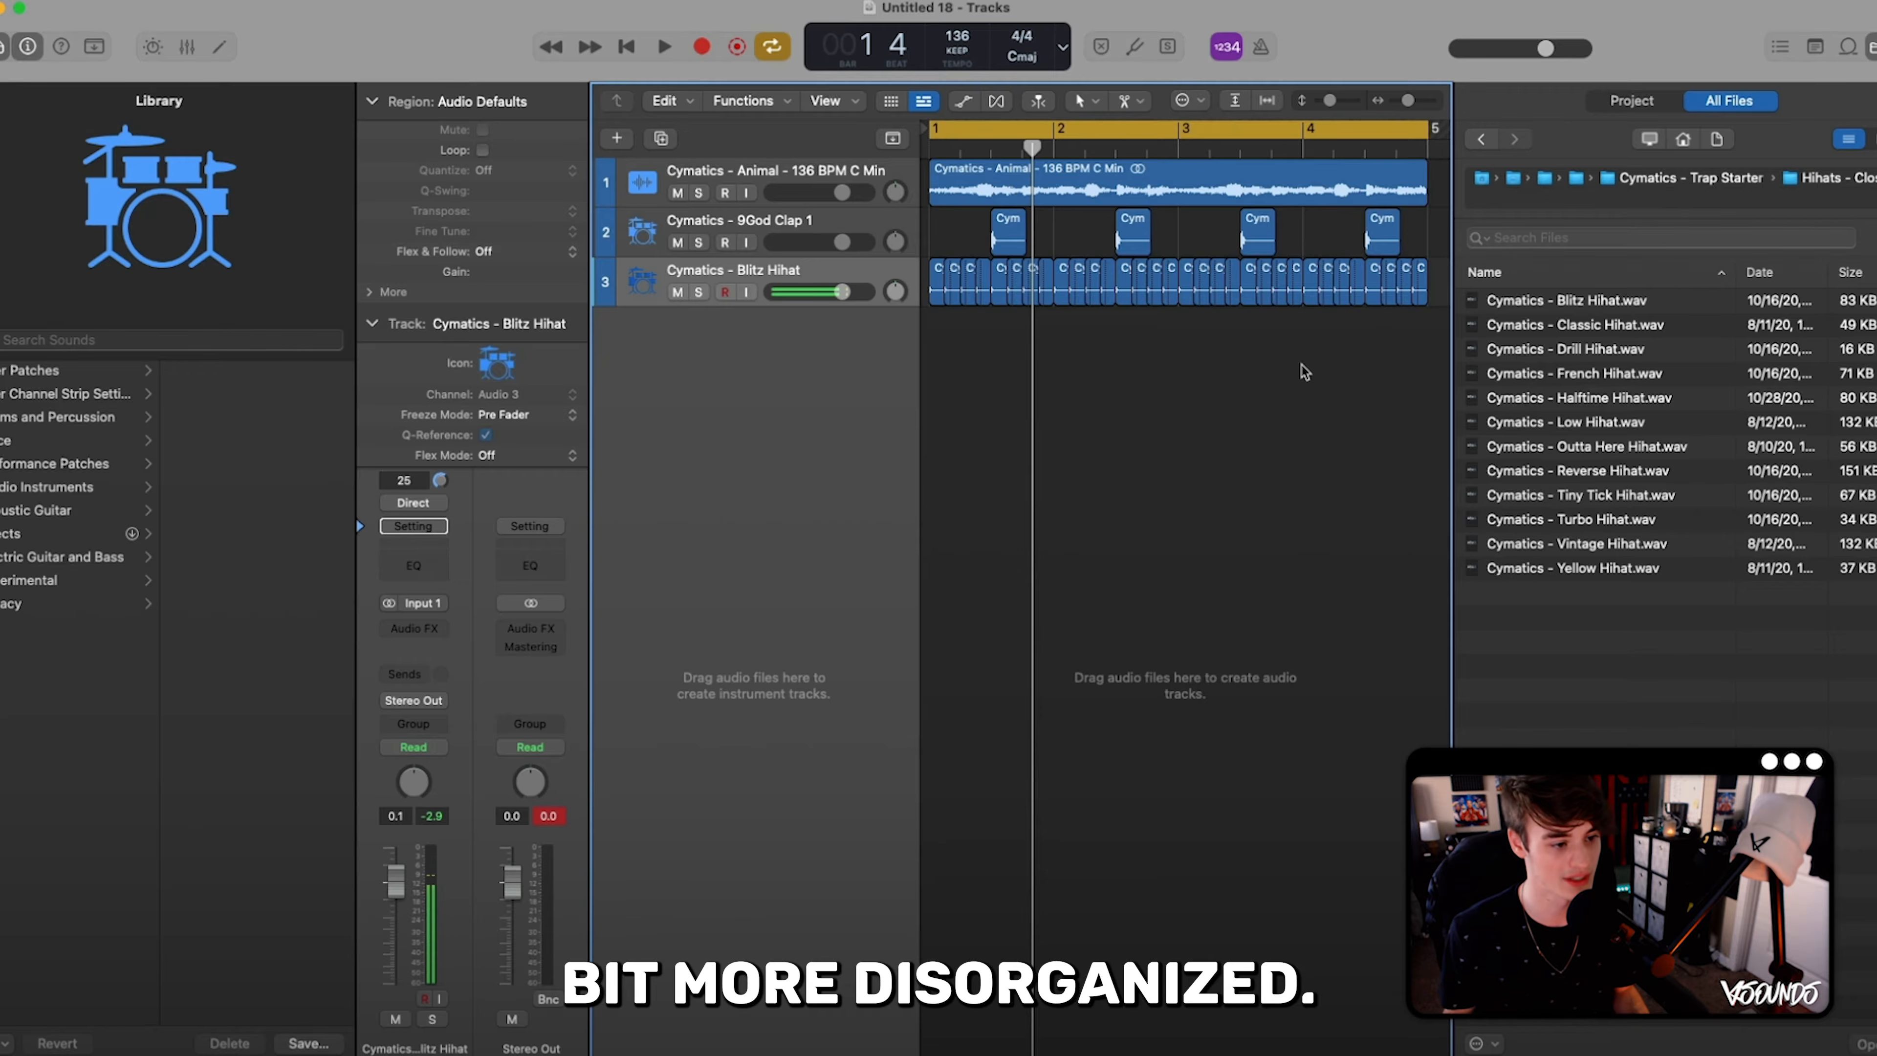
key(space)
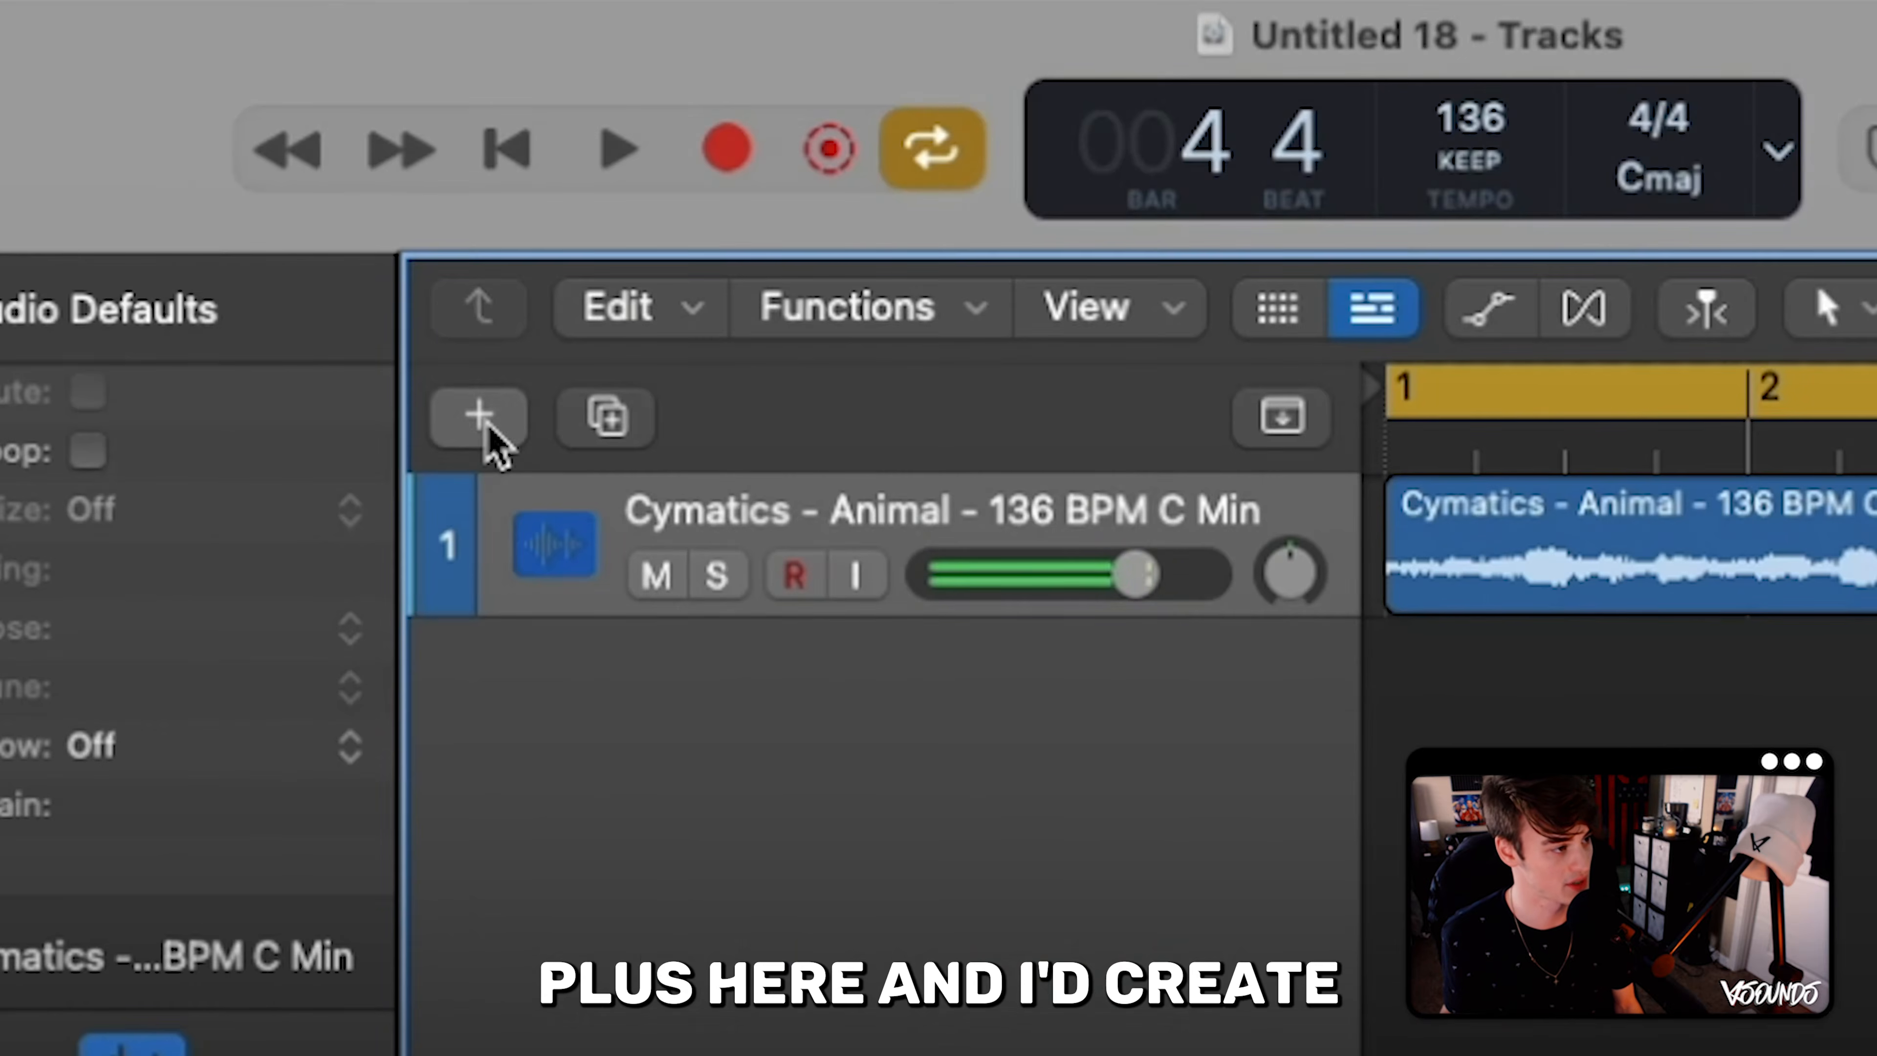
- Create a software instrument track and replace its Quick Sampler with Drum Machine Designer
click(488, 428)
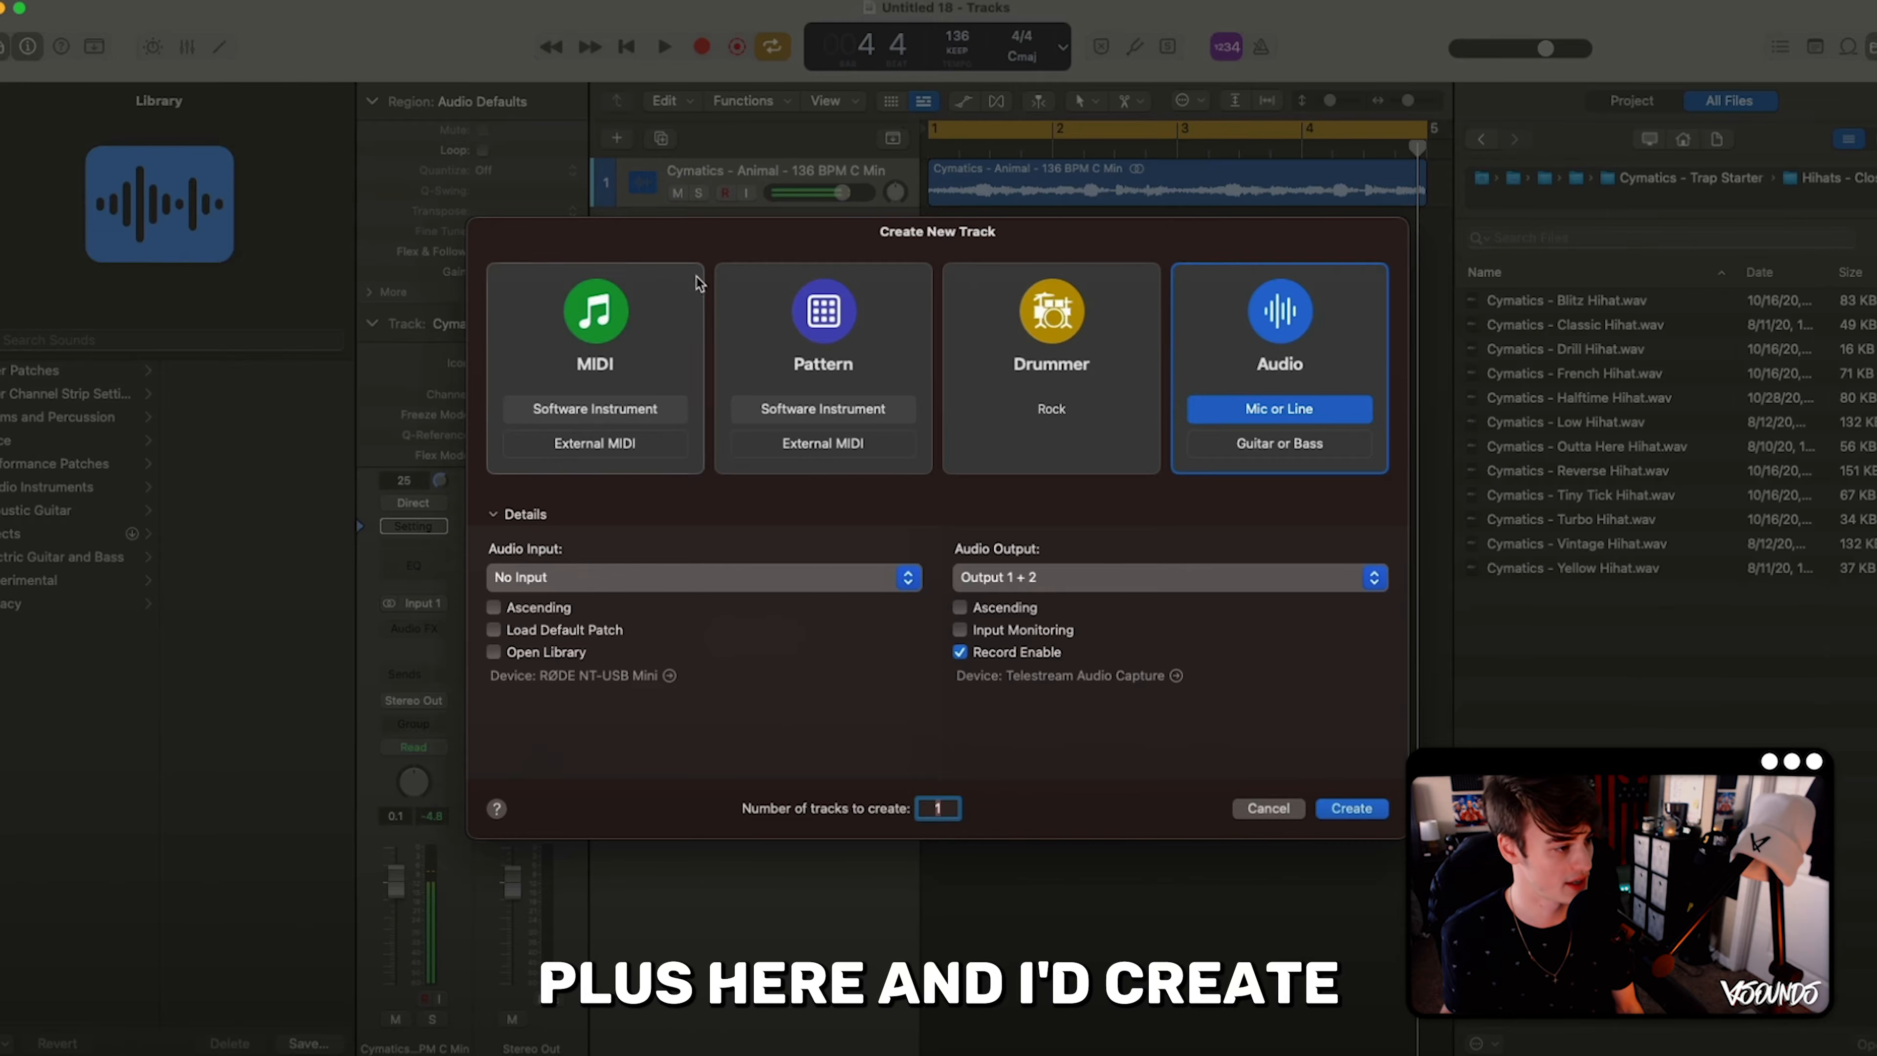
click(660, 408)
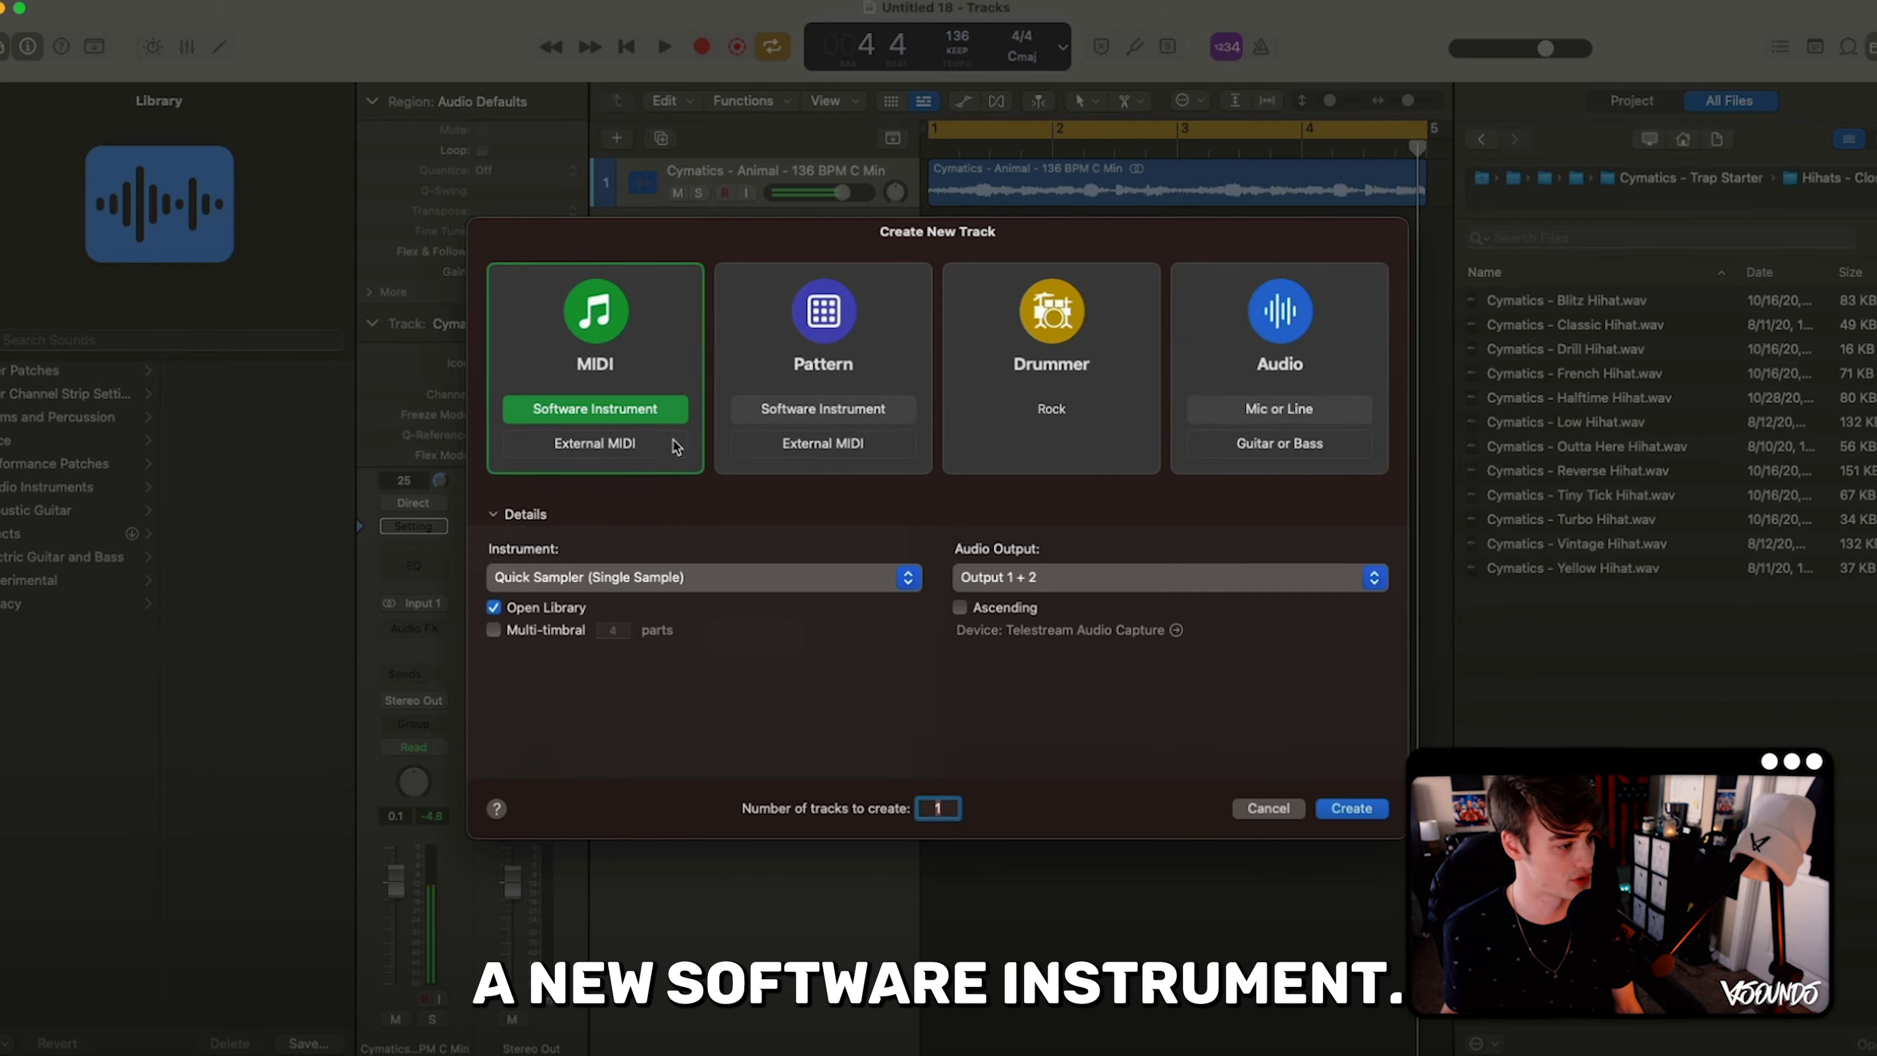
click(1330, 810)
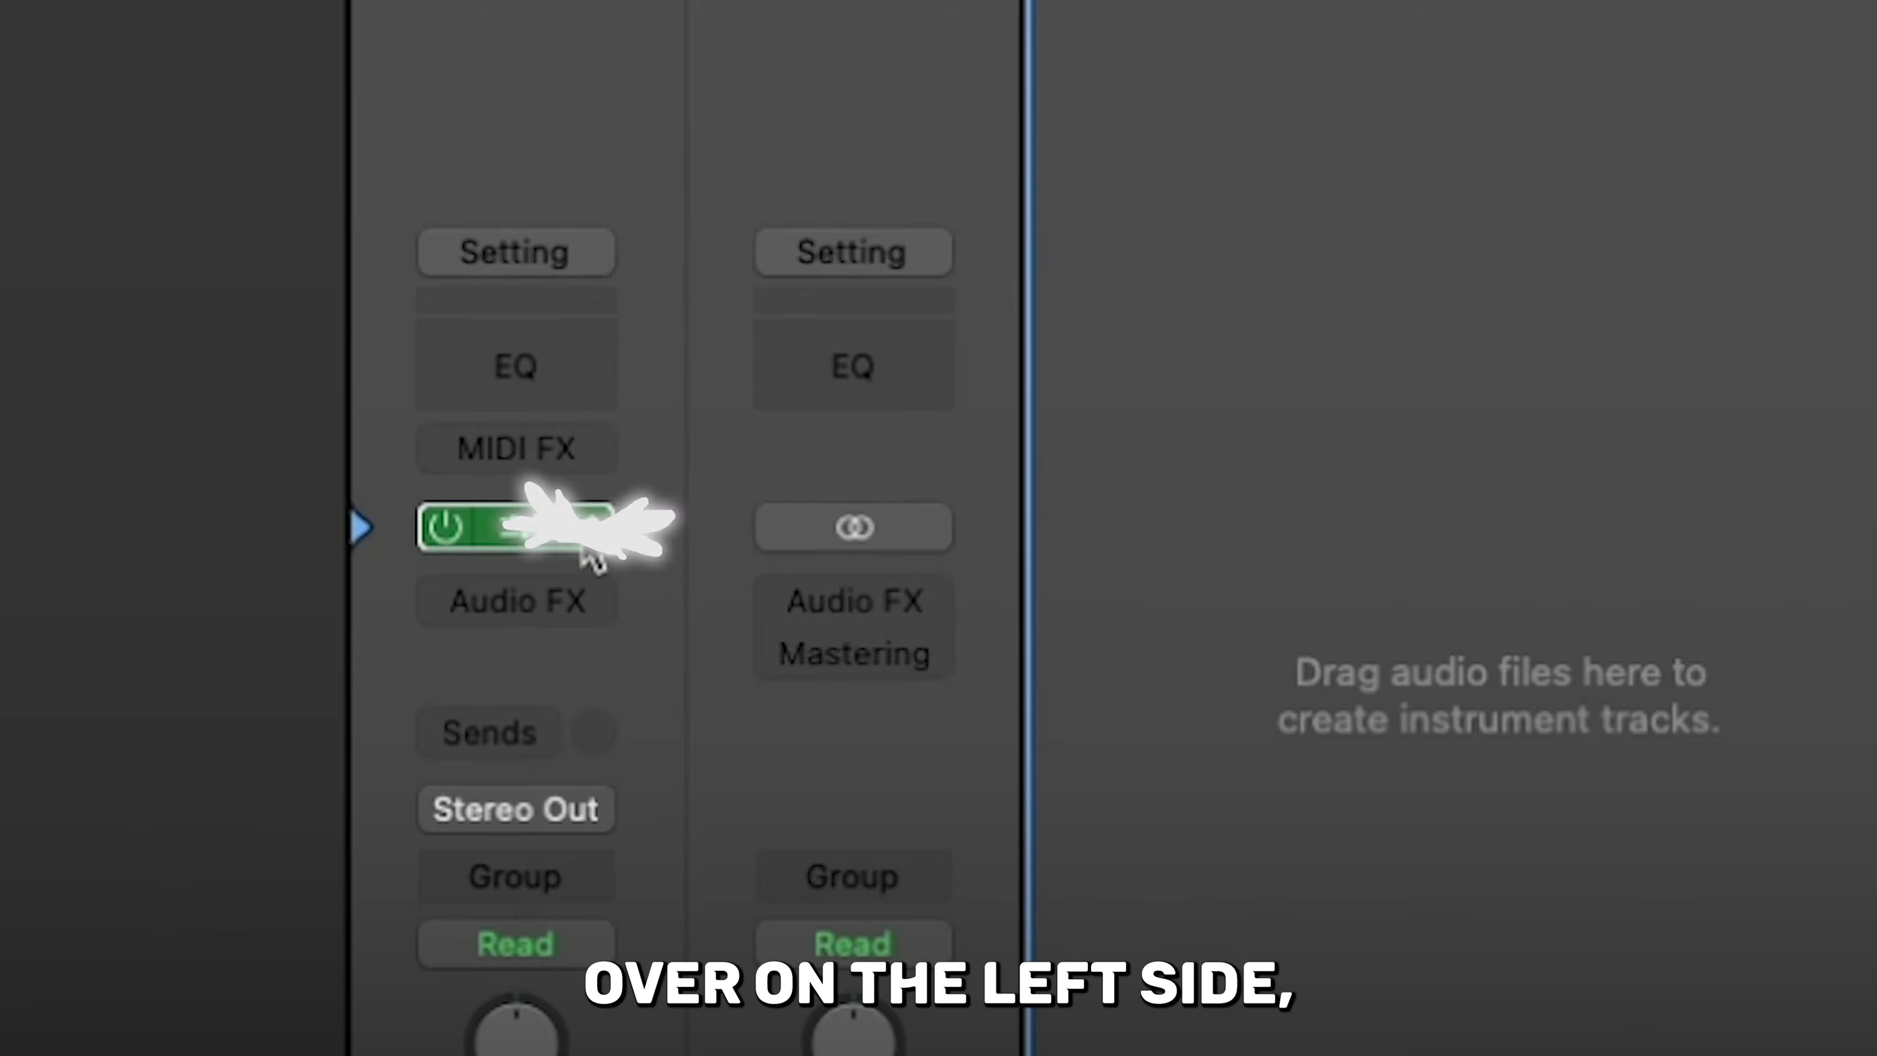
click(439, 605)
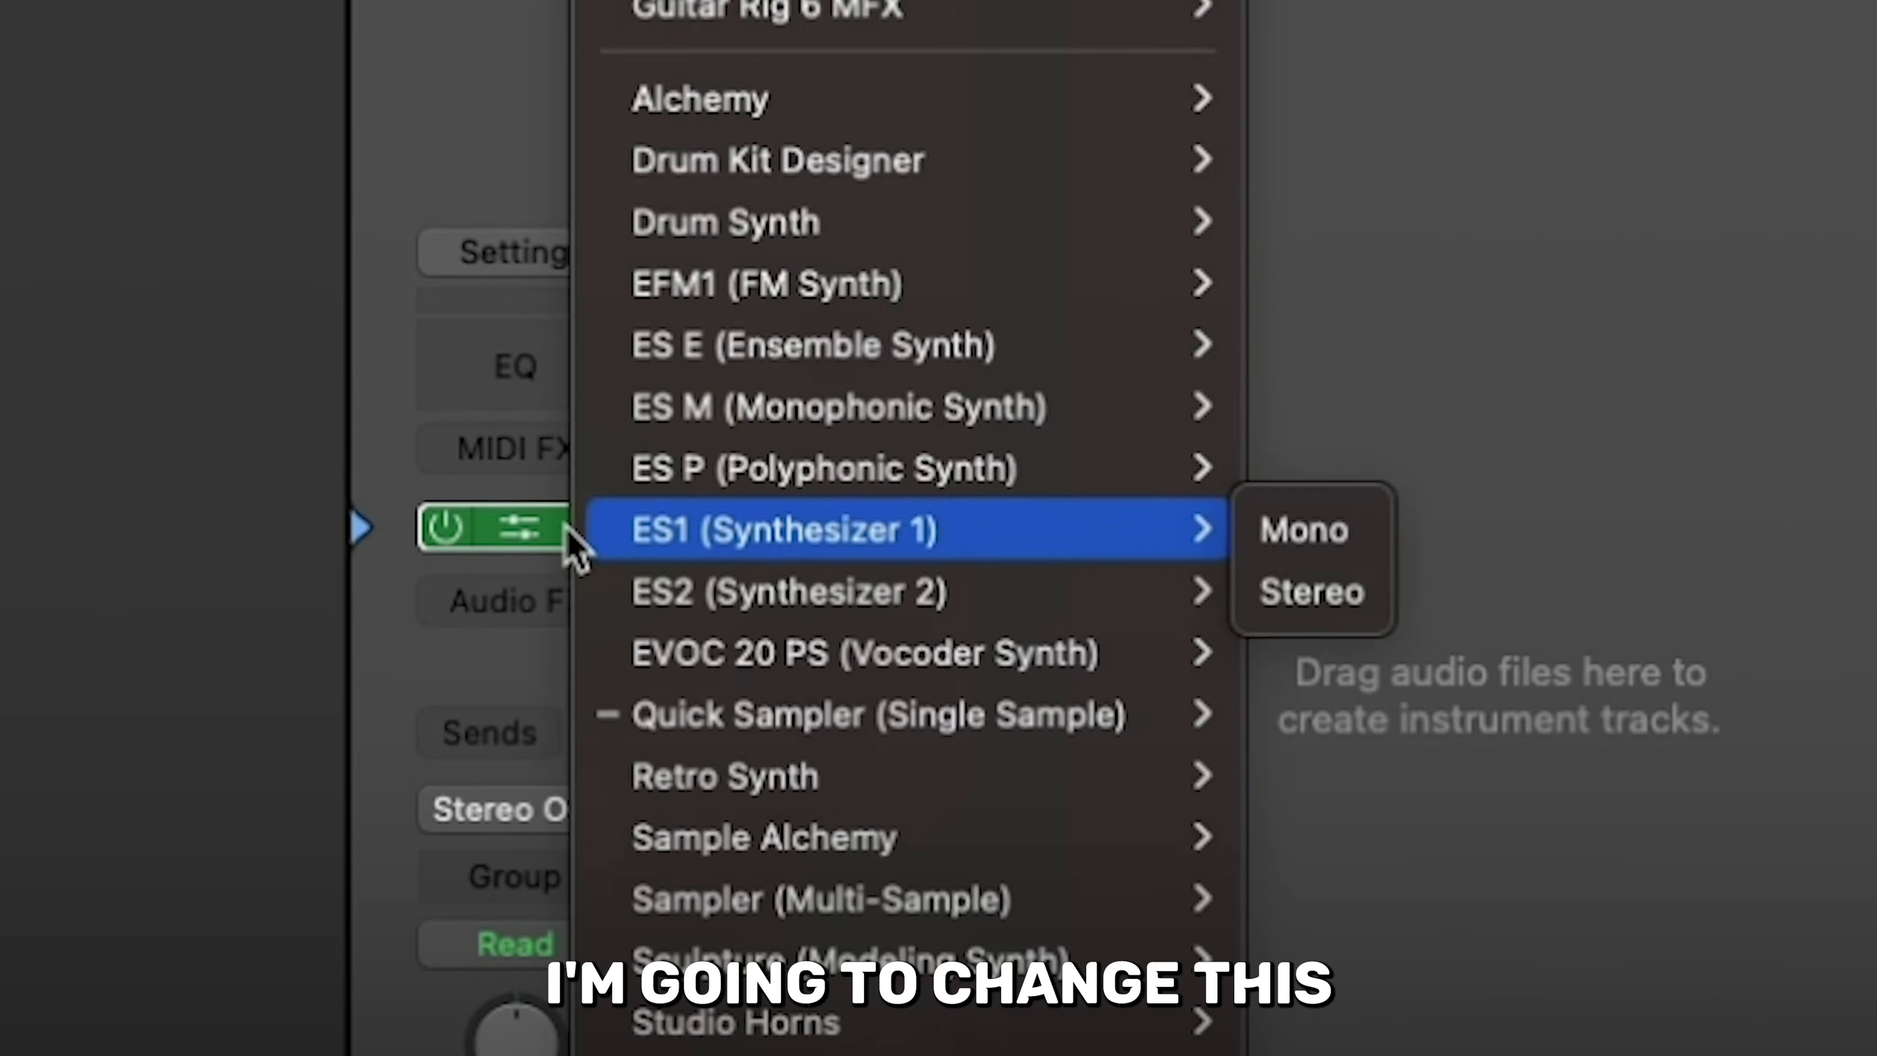
click(813, 785)
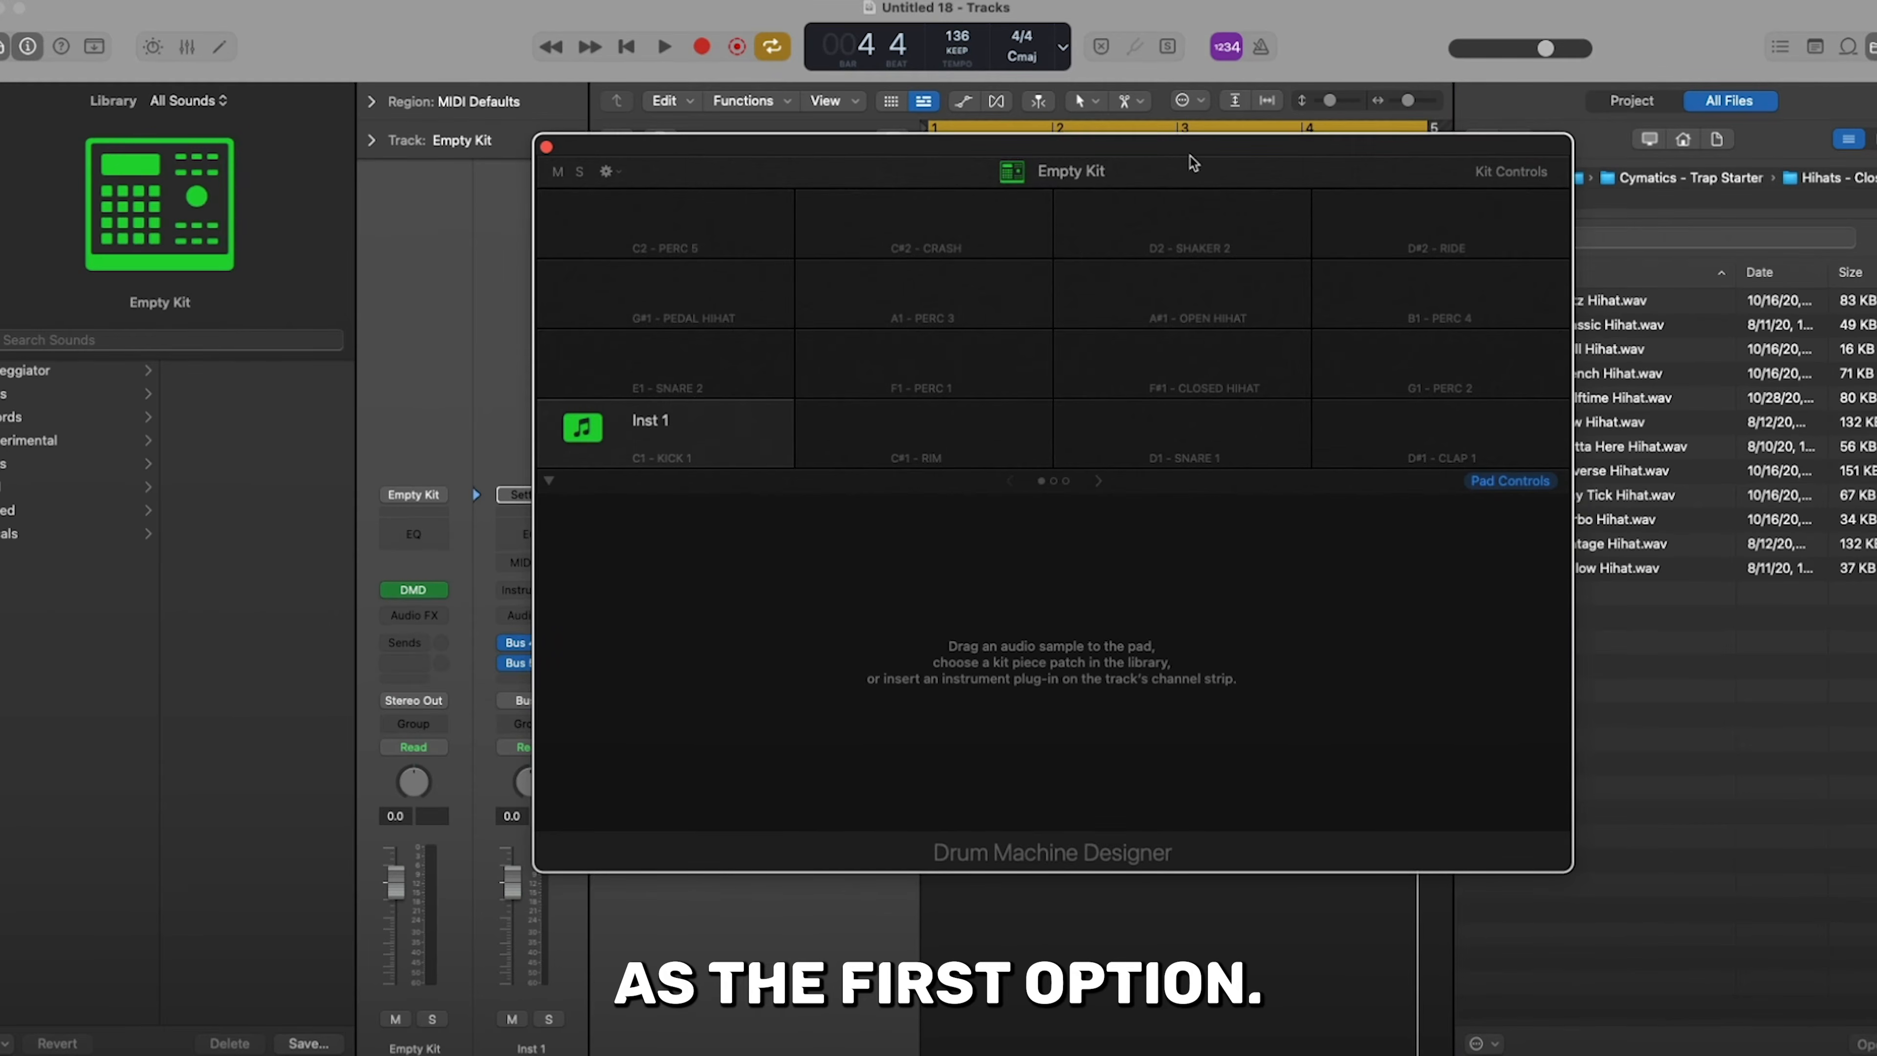
drag(1191, 157, 1035, 168)
- Load Cymatics - Baby Snare - F.wav from the Trap Starter Pack's Snares folder onto the C1 pad of the empty kit
click(1702, 184)
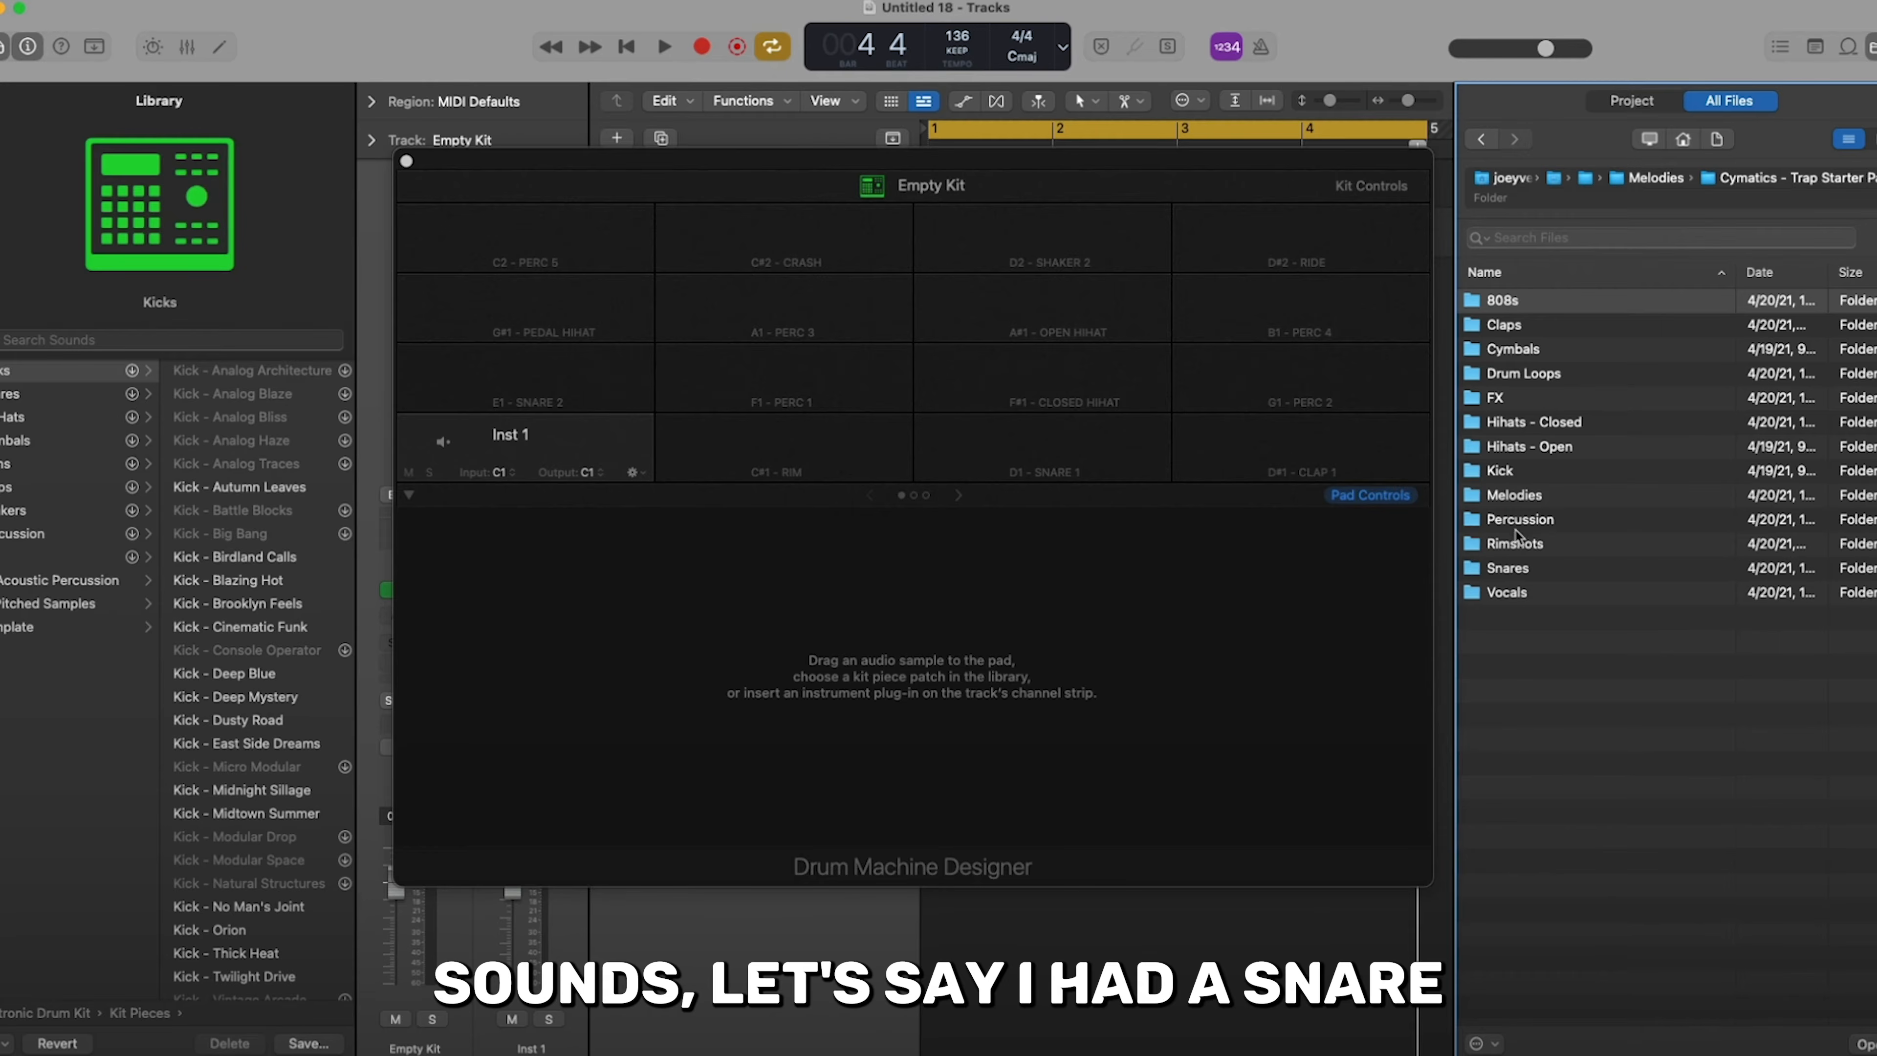
click(1507, 567)
double_click(1504, 568)
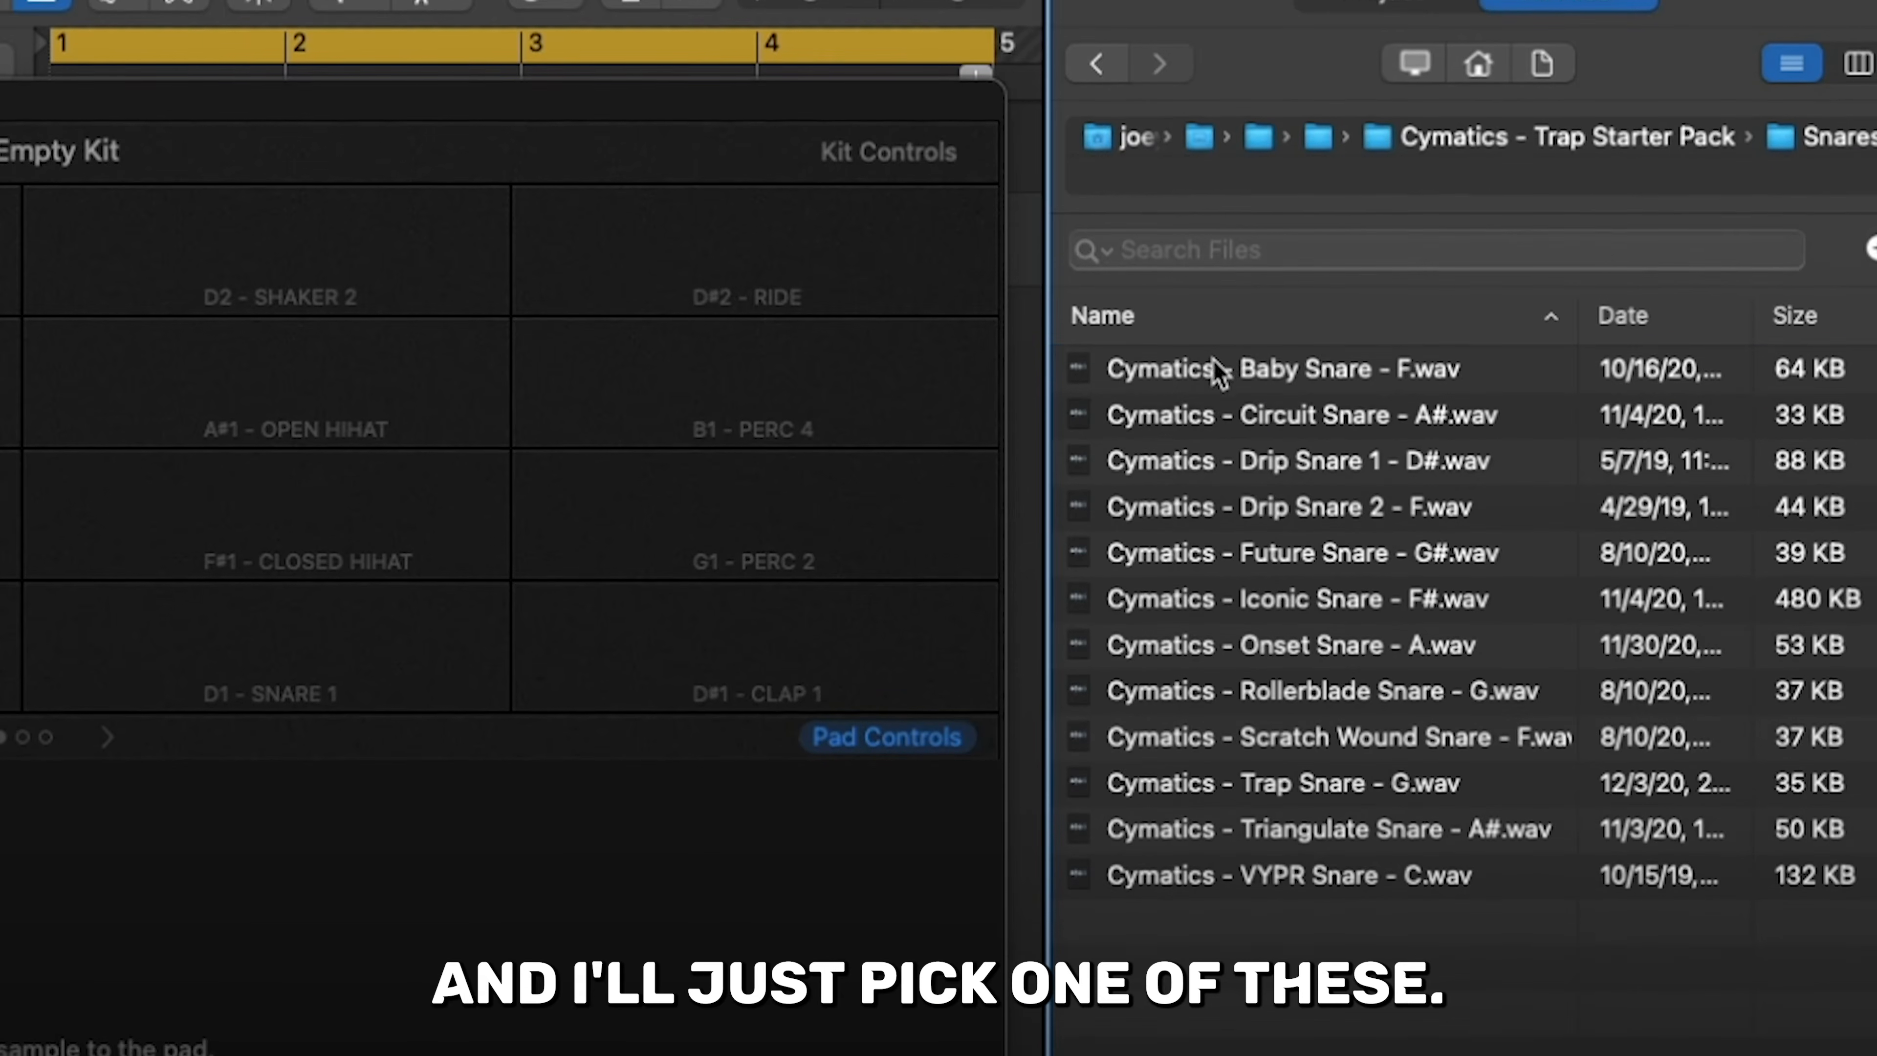
click(1546, 300)
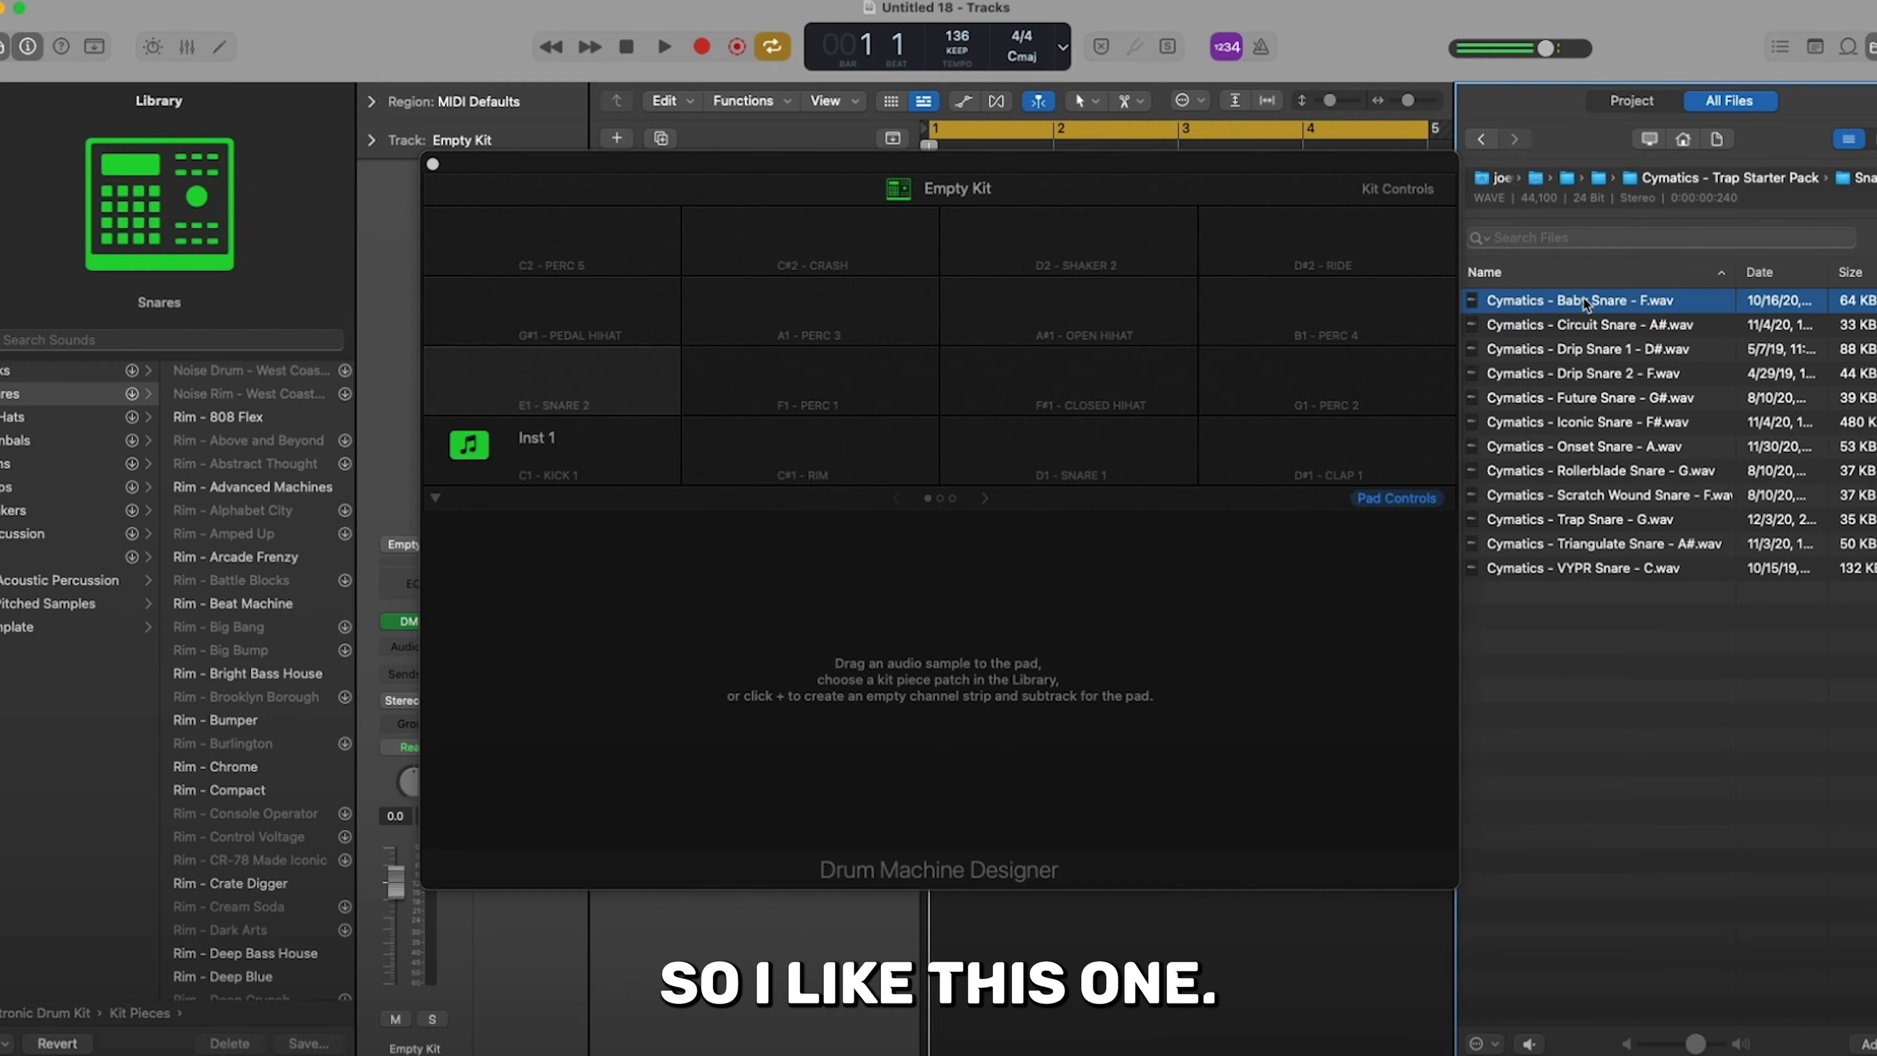
drag(1582, 299, 587, 444)
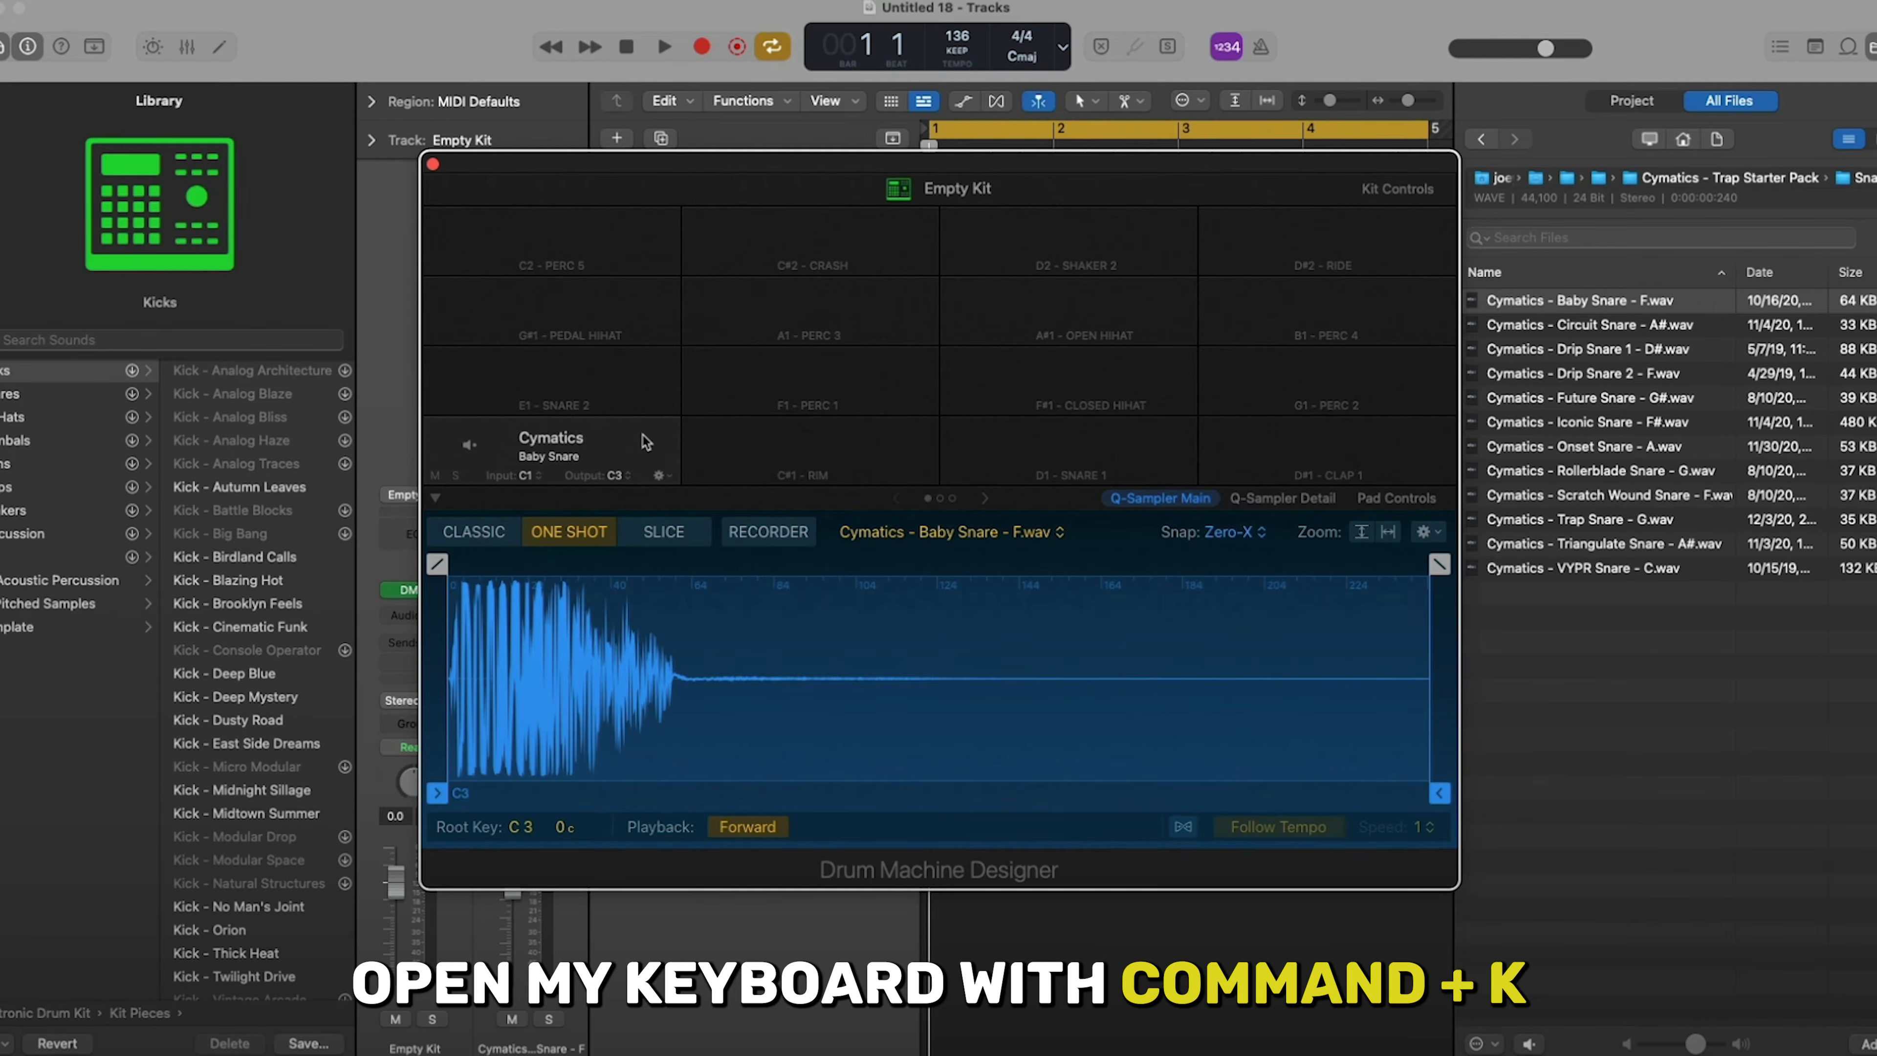
- Open Musical Typing and play the snare on C1 several times
key(super+k)
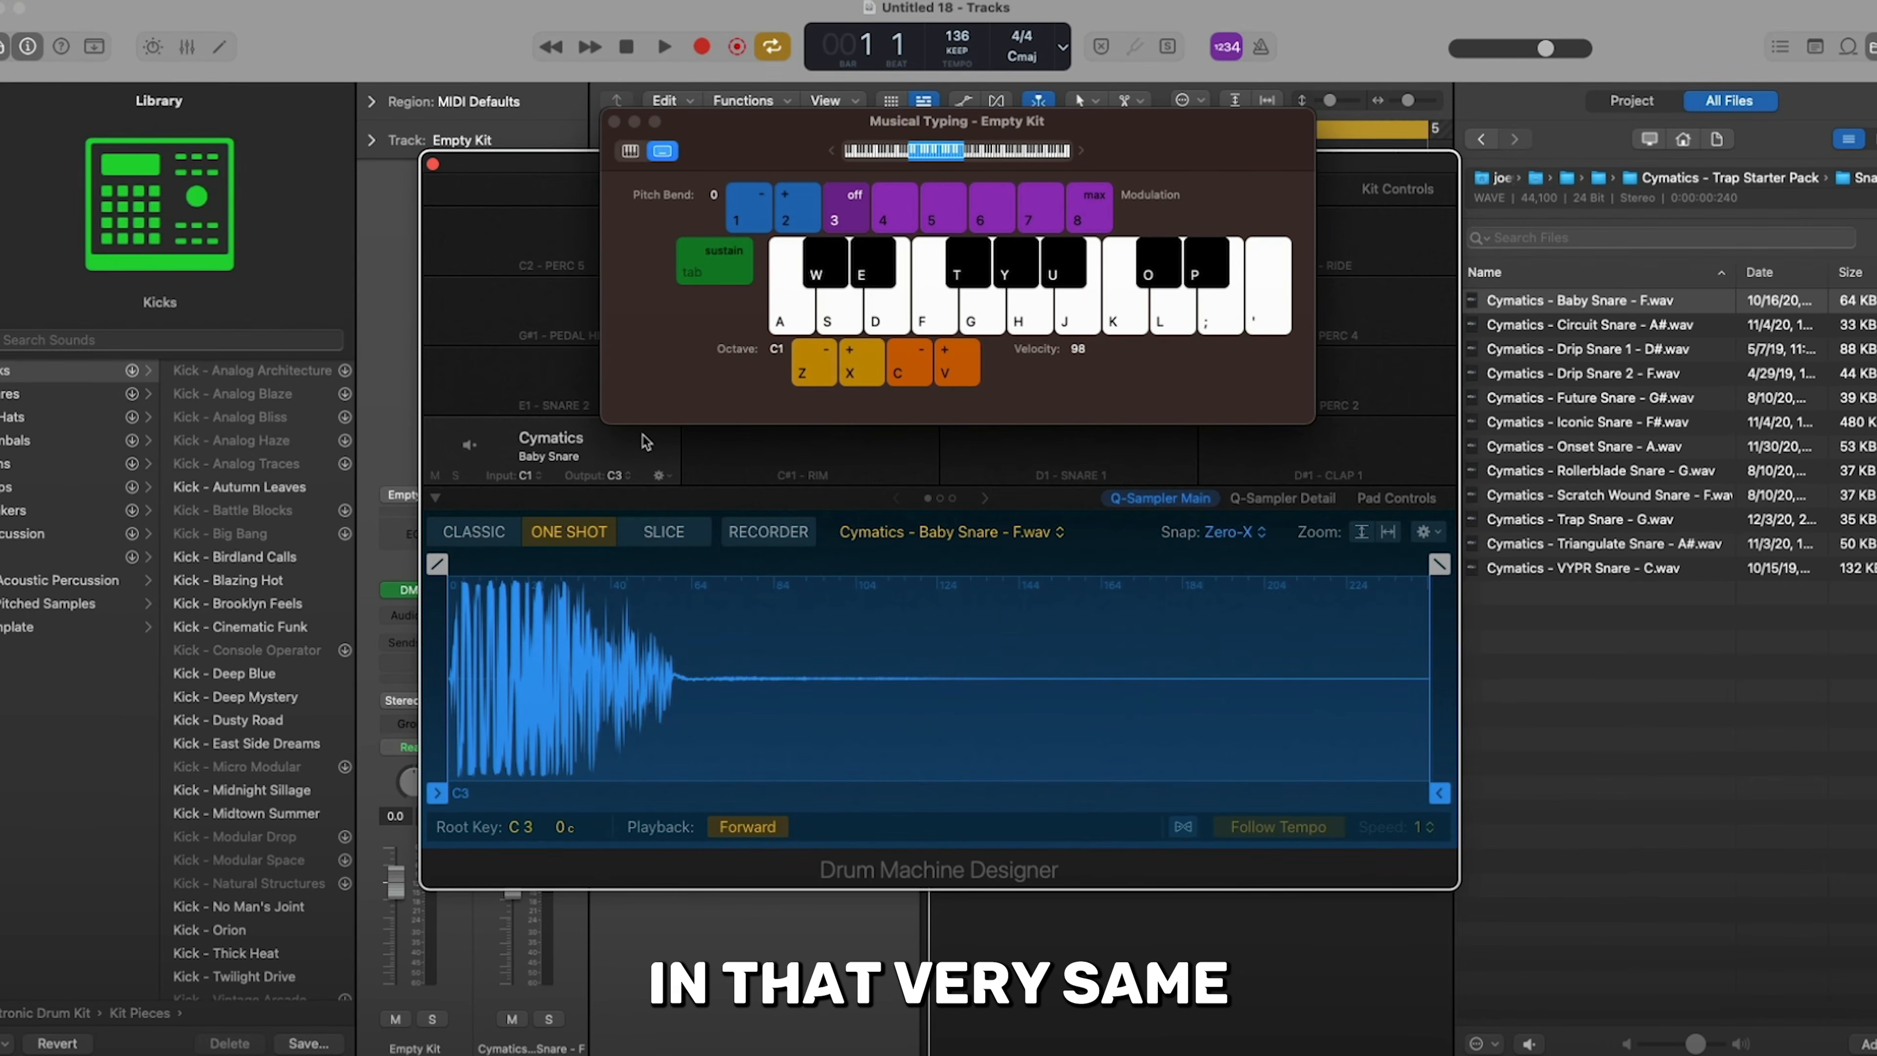
key(a)
key(a)
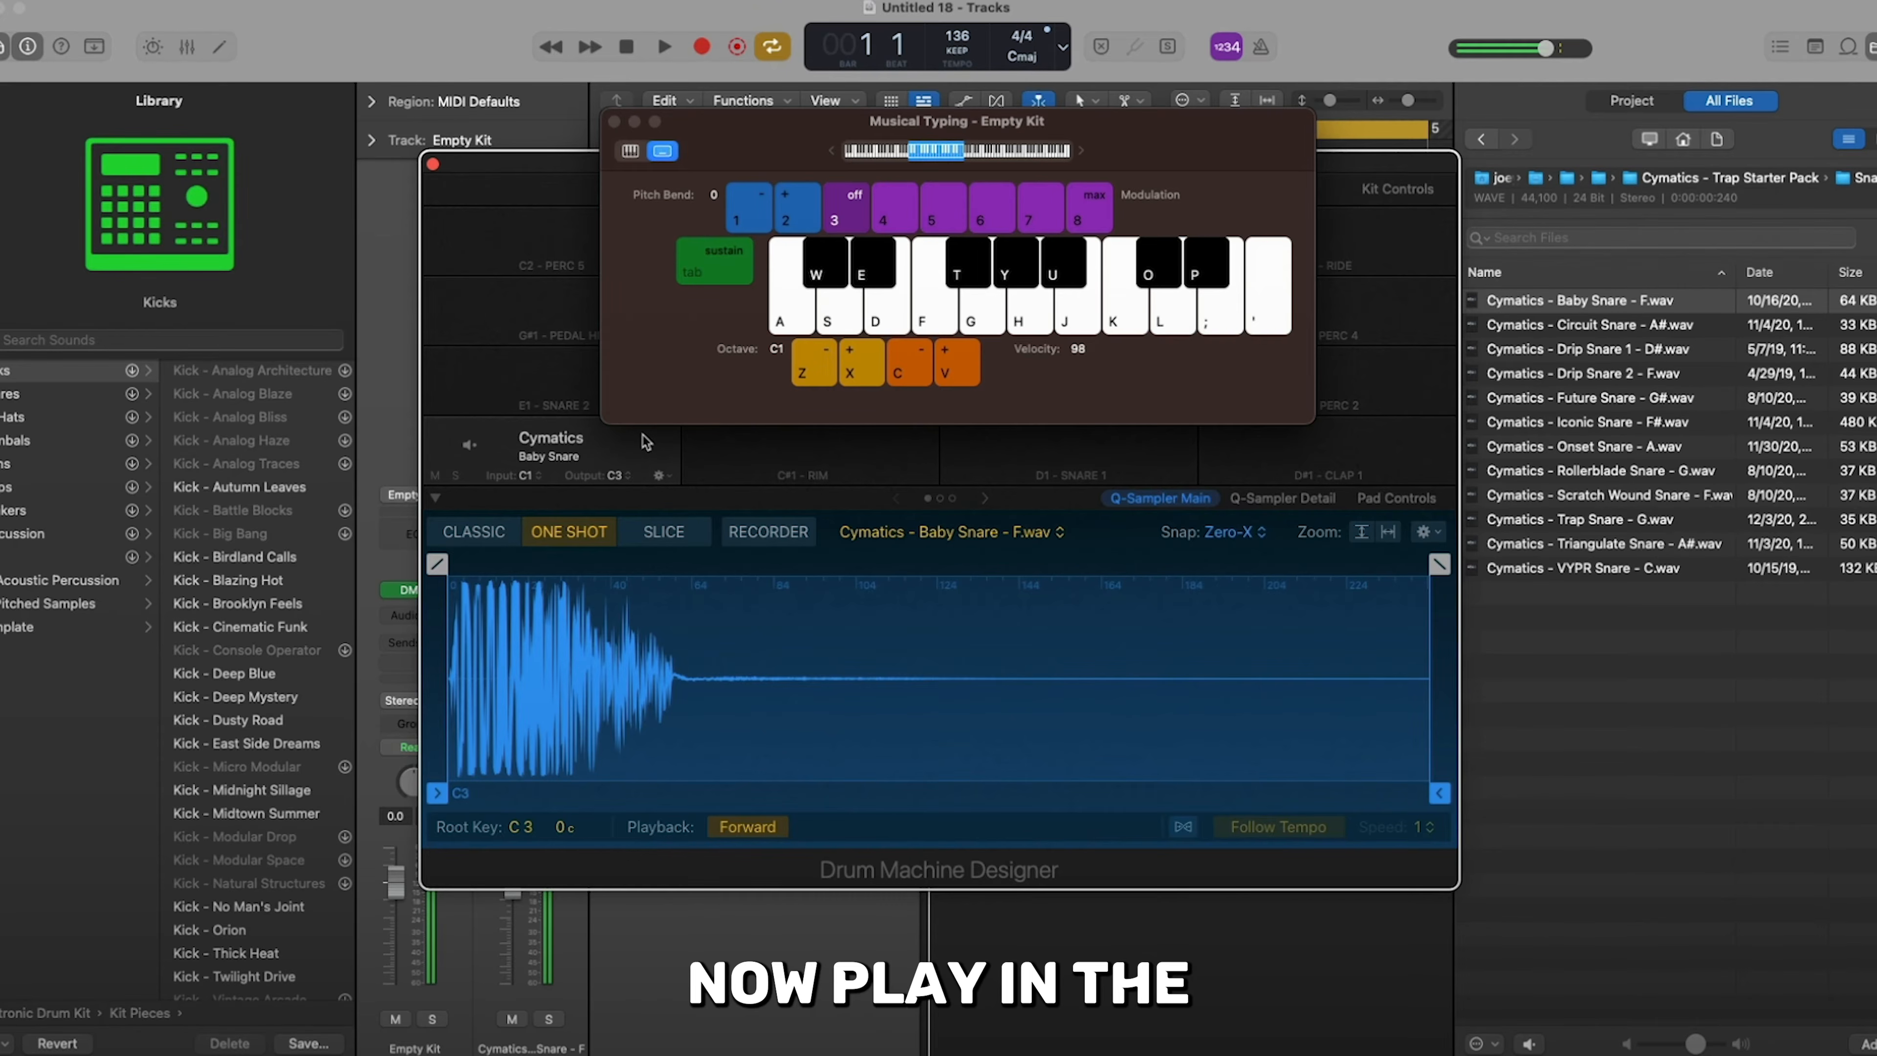
key(a)
key(a)
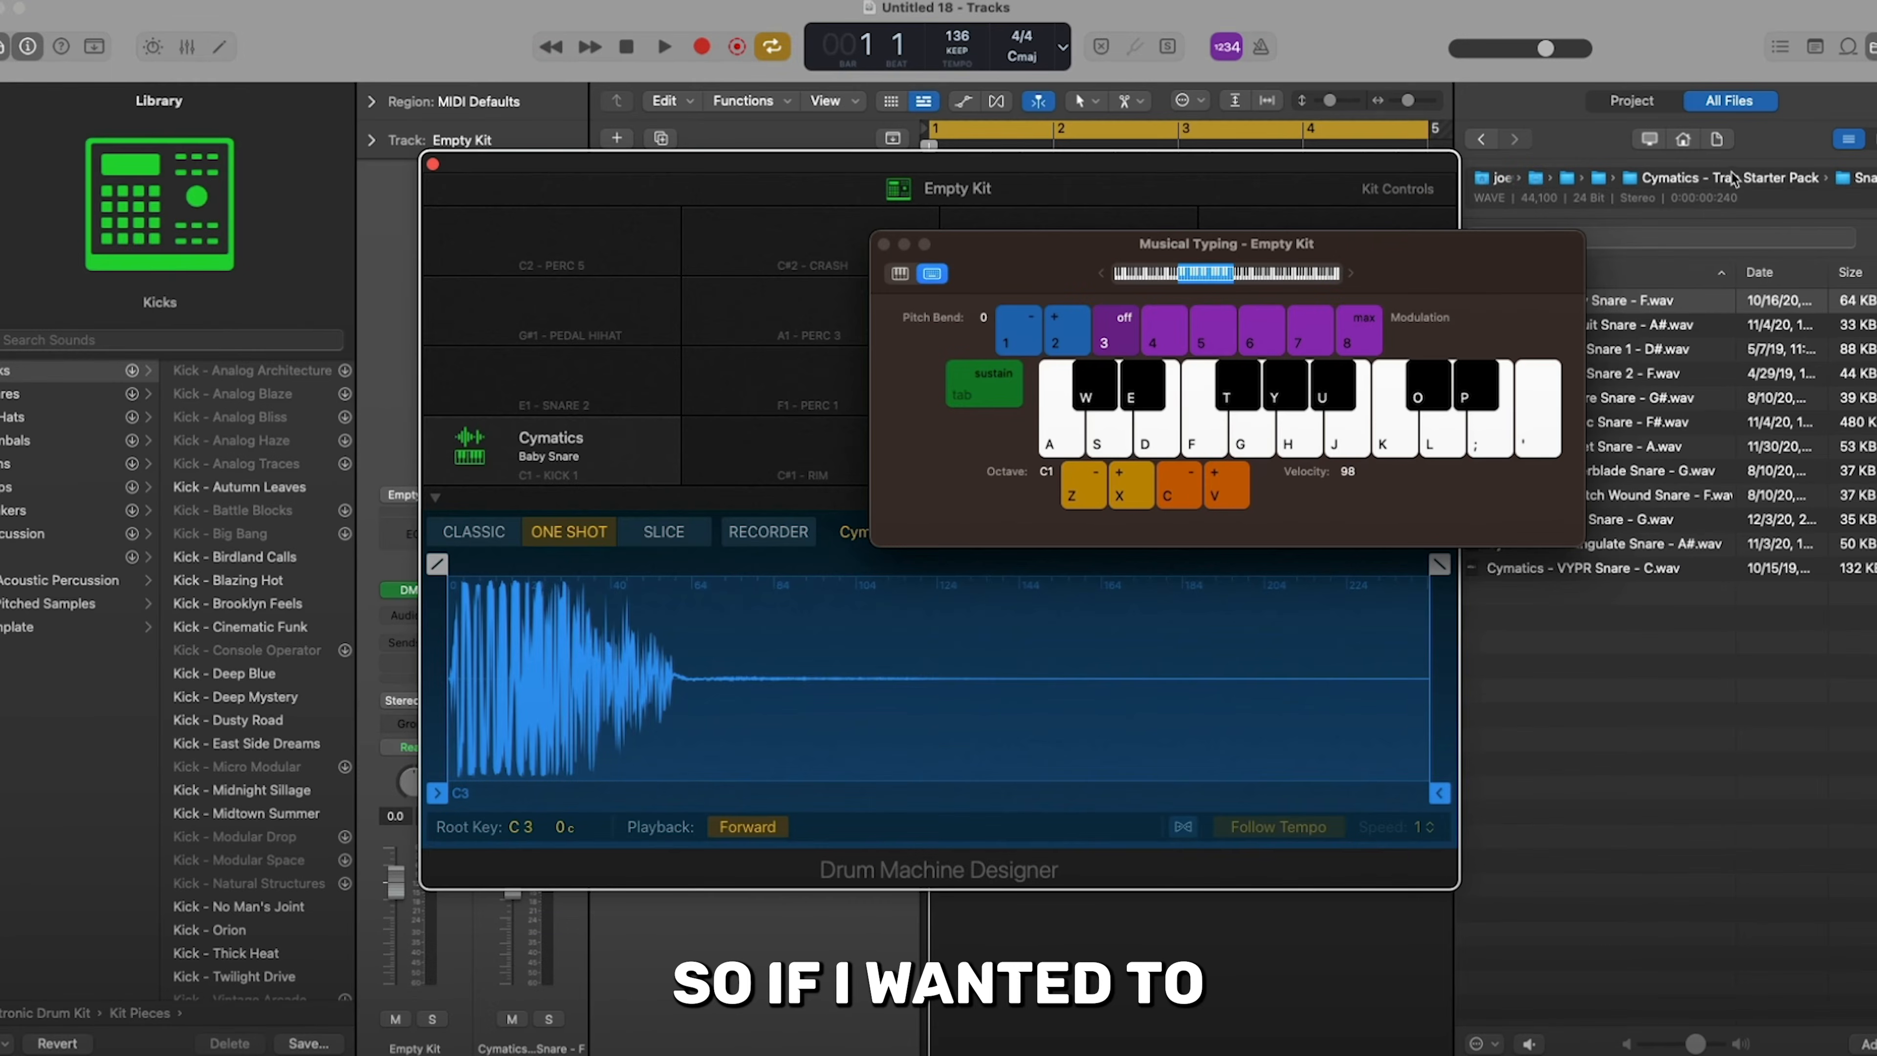
- Load Cymatics - Erosion Kick.wav from the Trap Starter Pack's Kick folder onto the kit's C#1 pad
click(1725, 177)
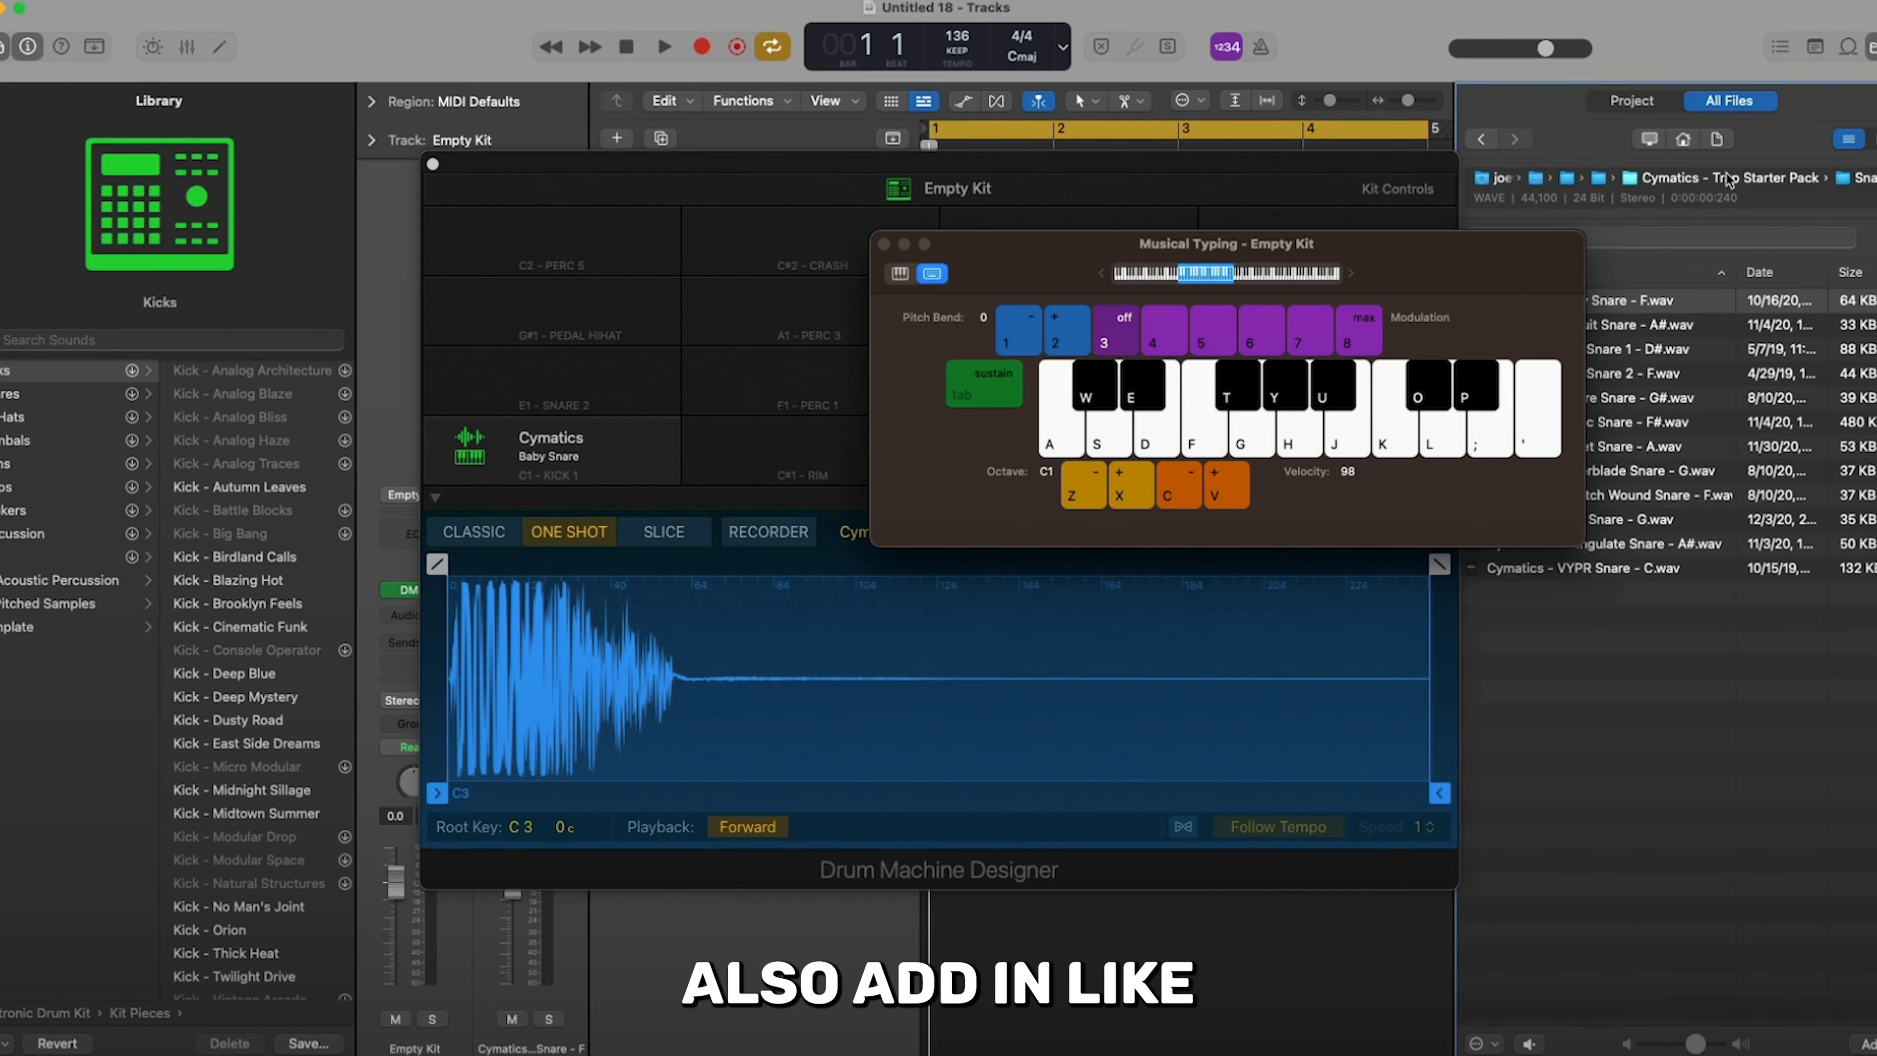
drag(1436, 245, 1098, 135)
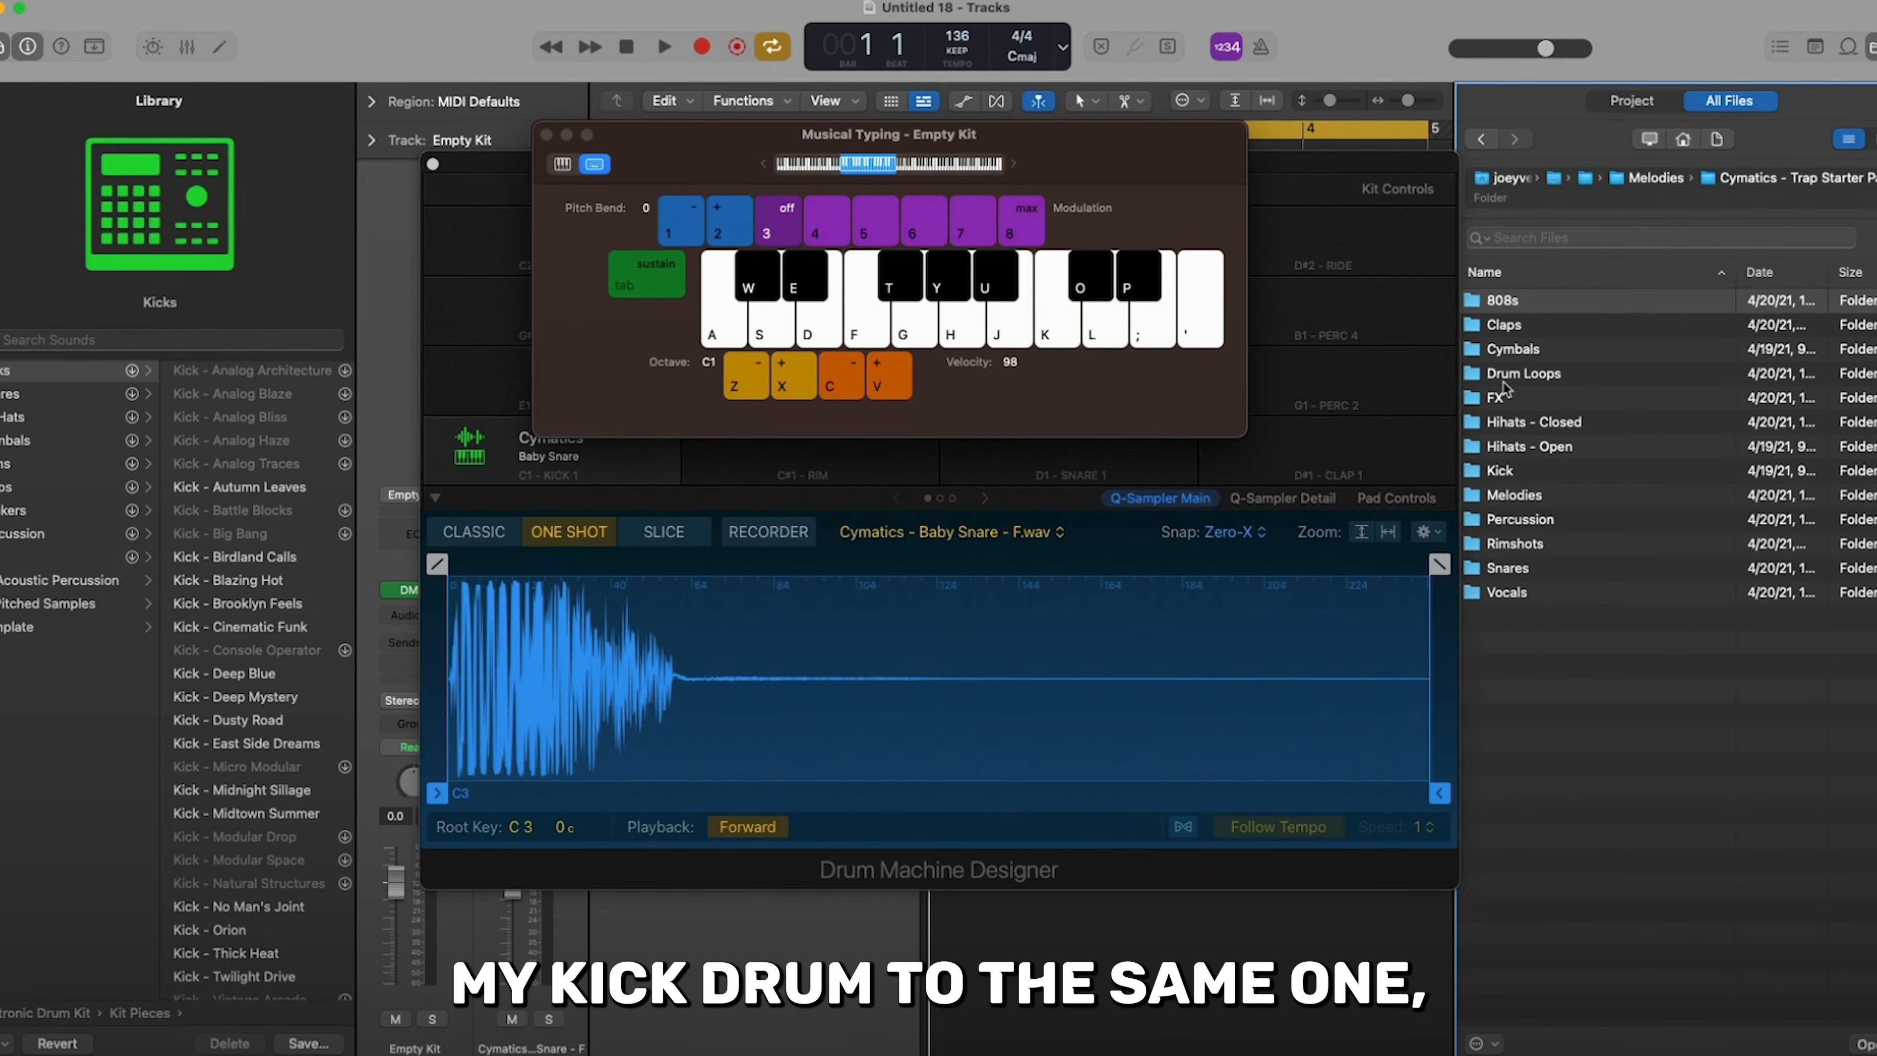
double_click(1507, 471)
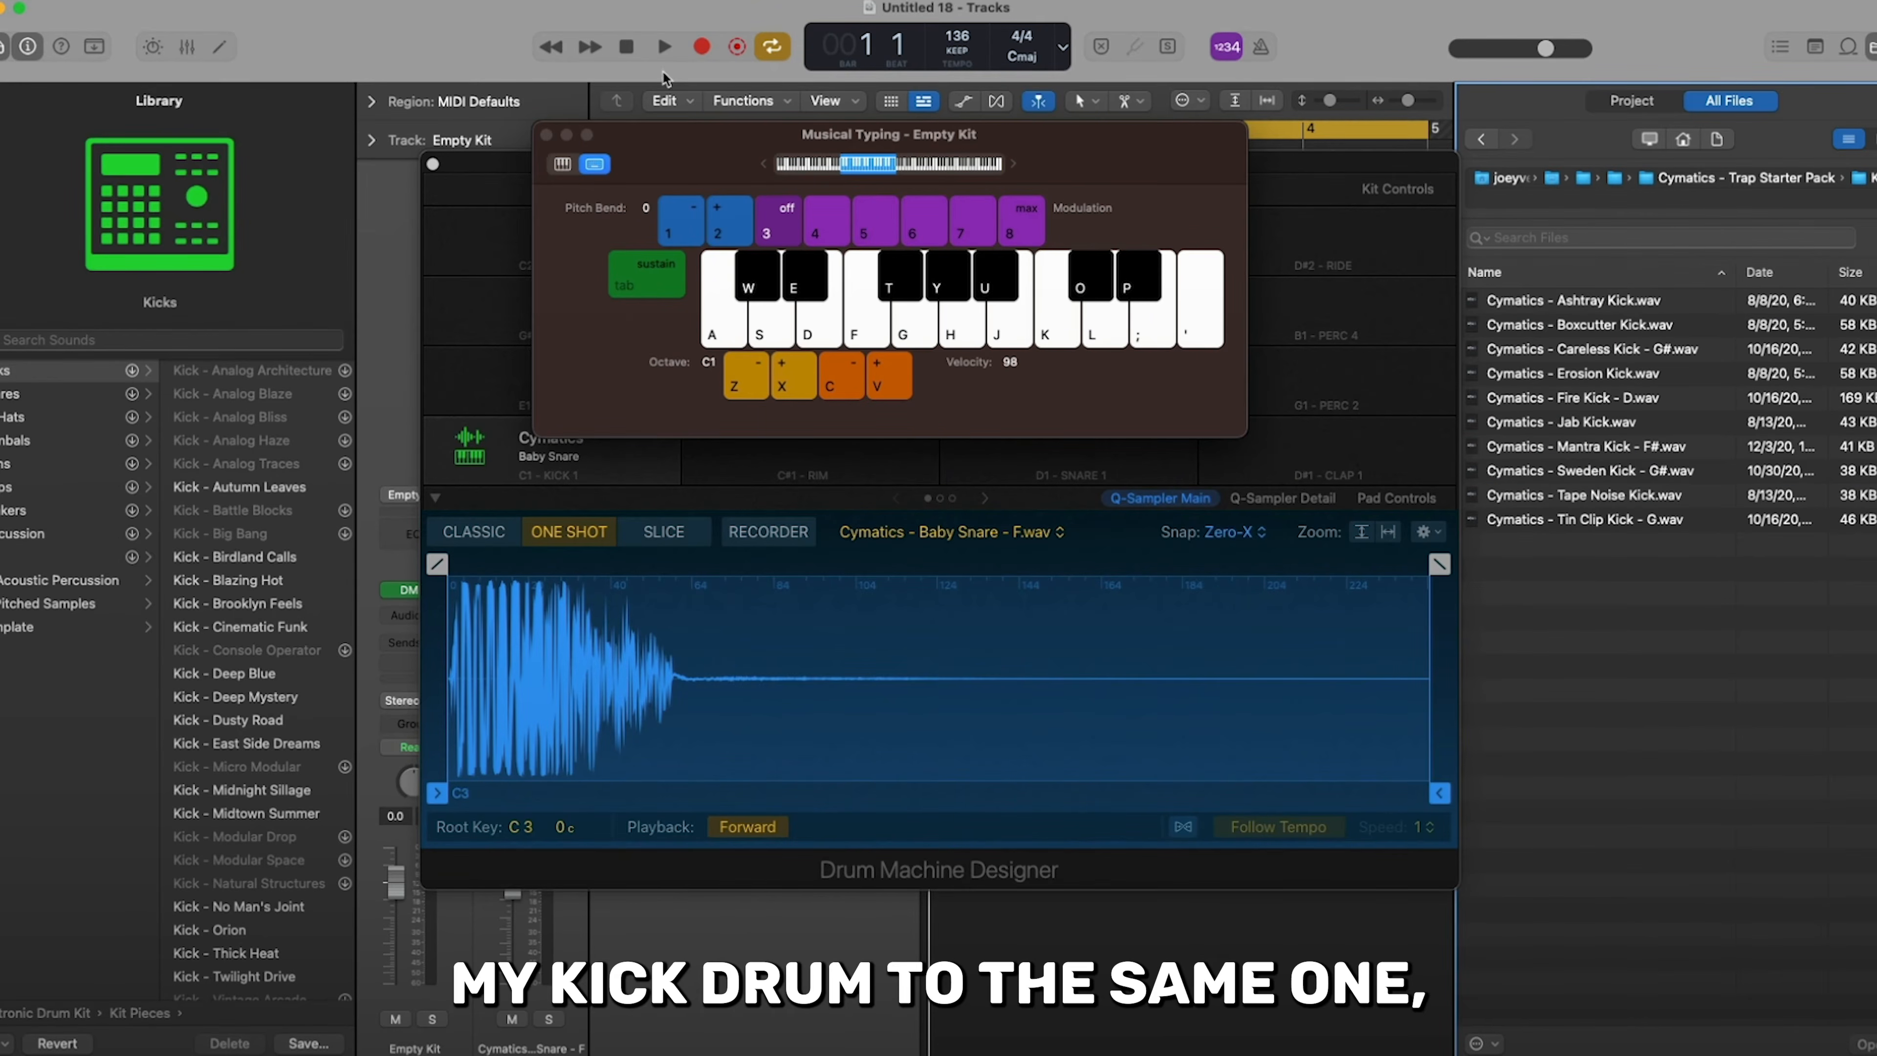
click(546, 134)
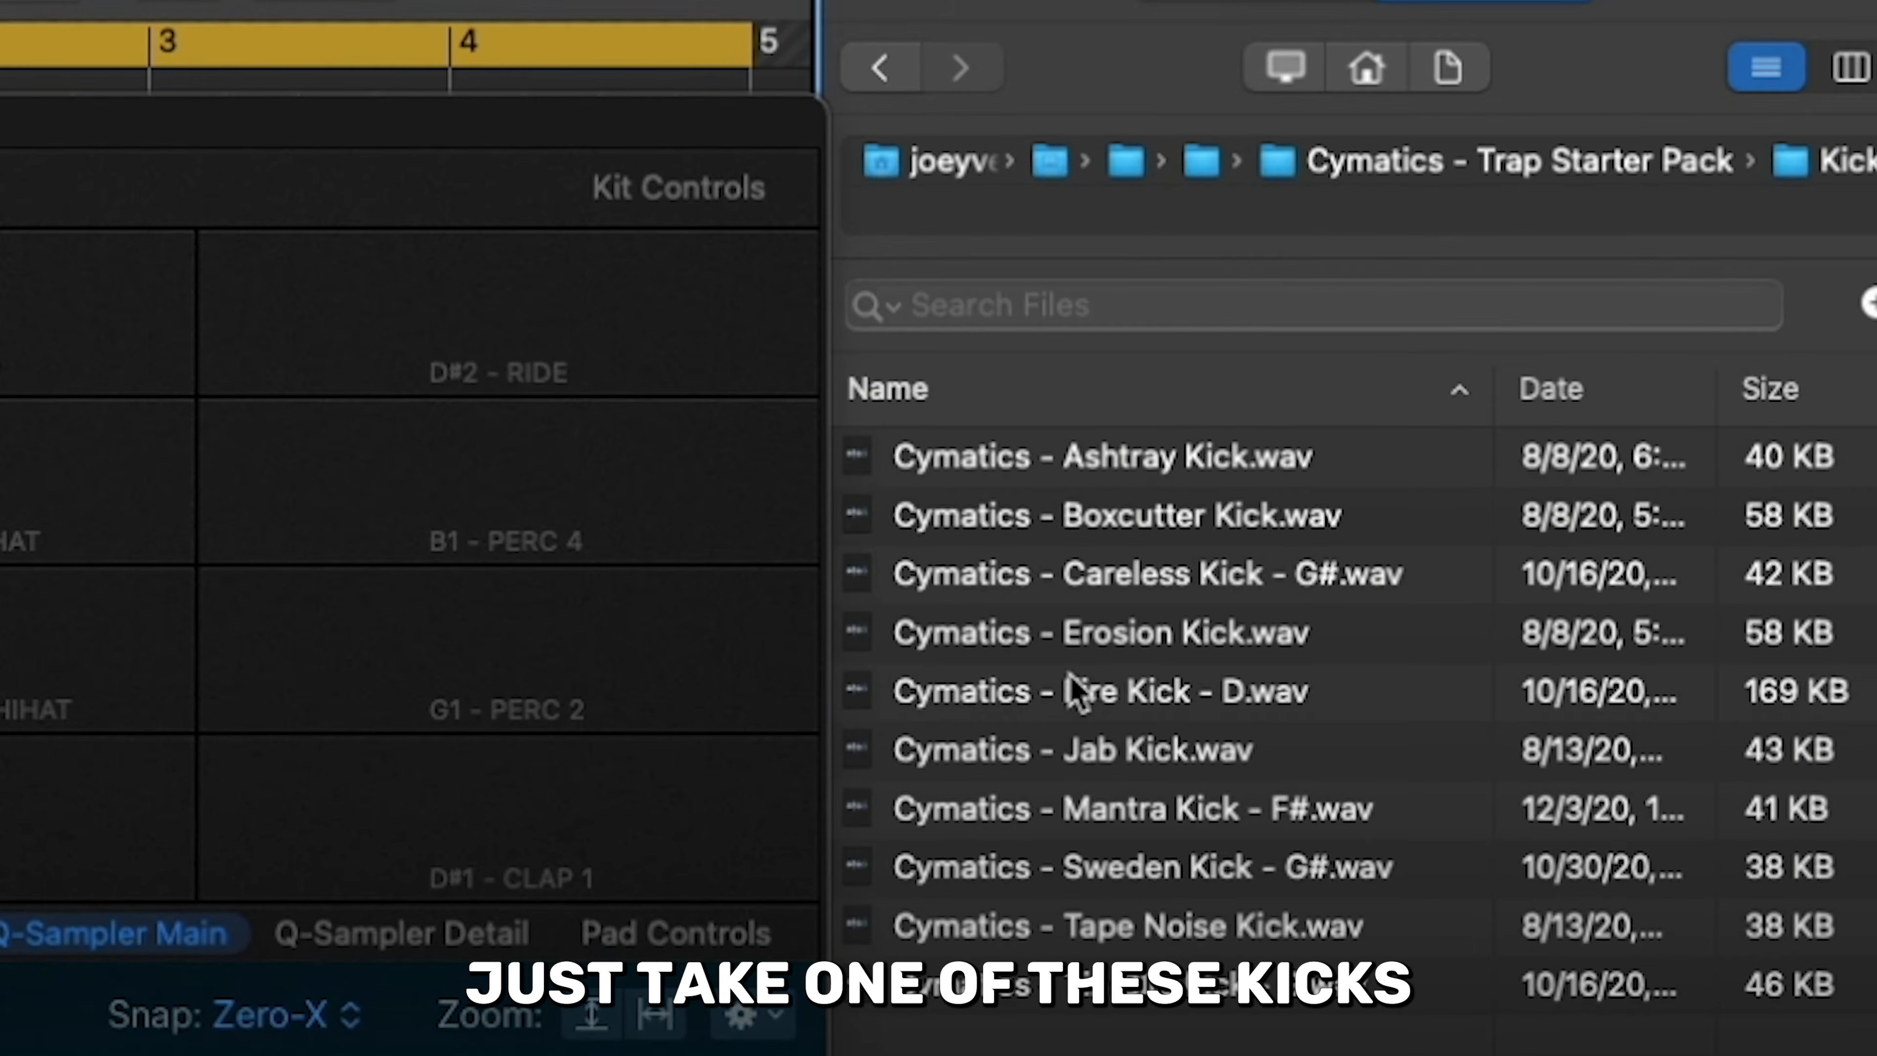
click(1075, 691)
click(1073, 634)
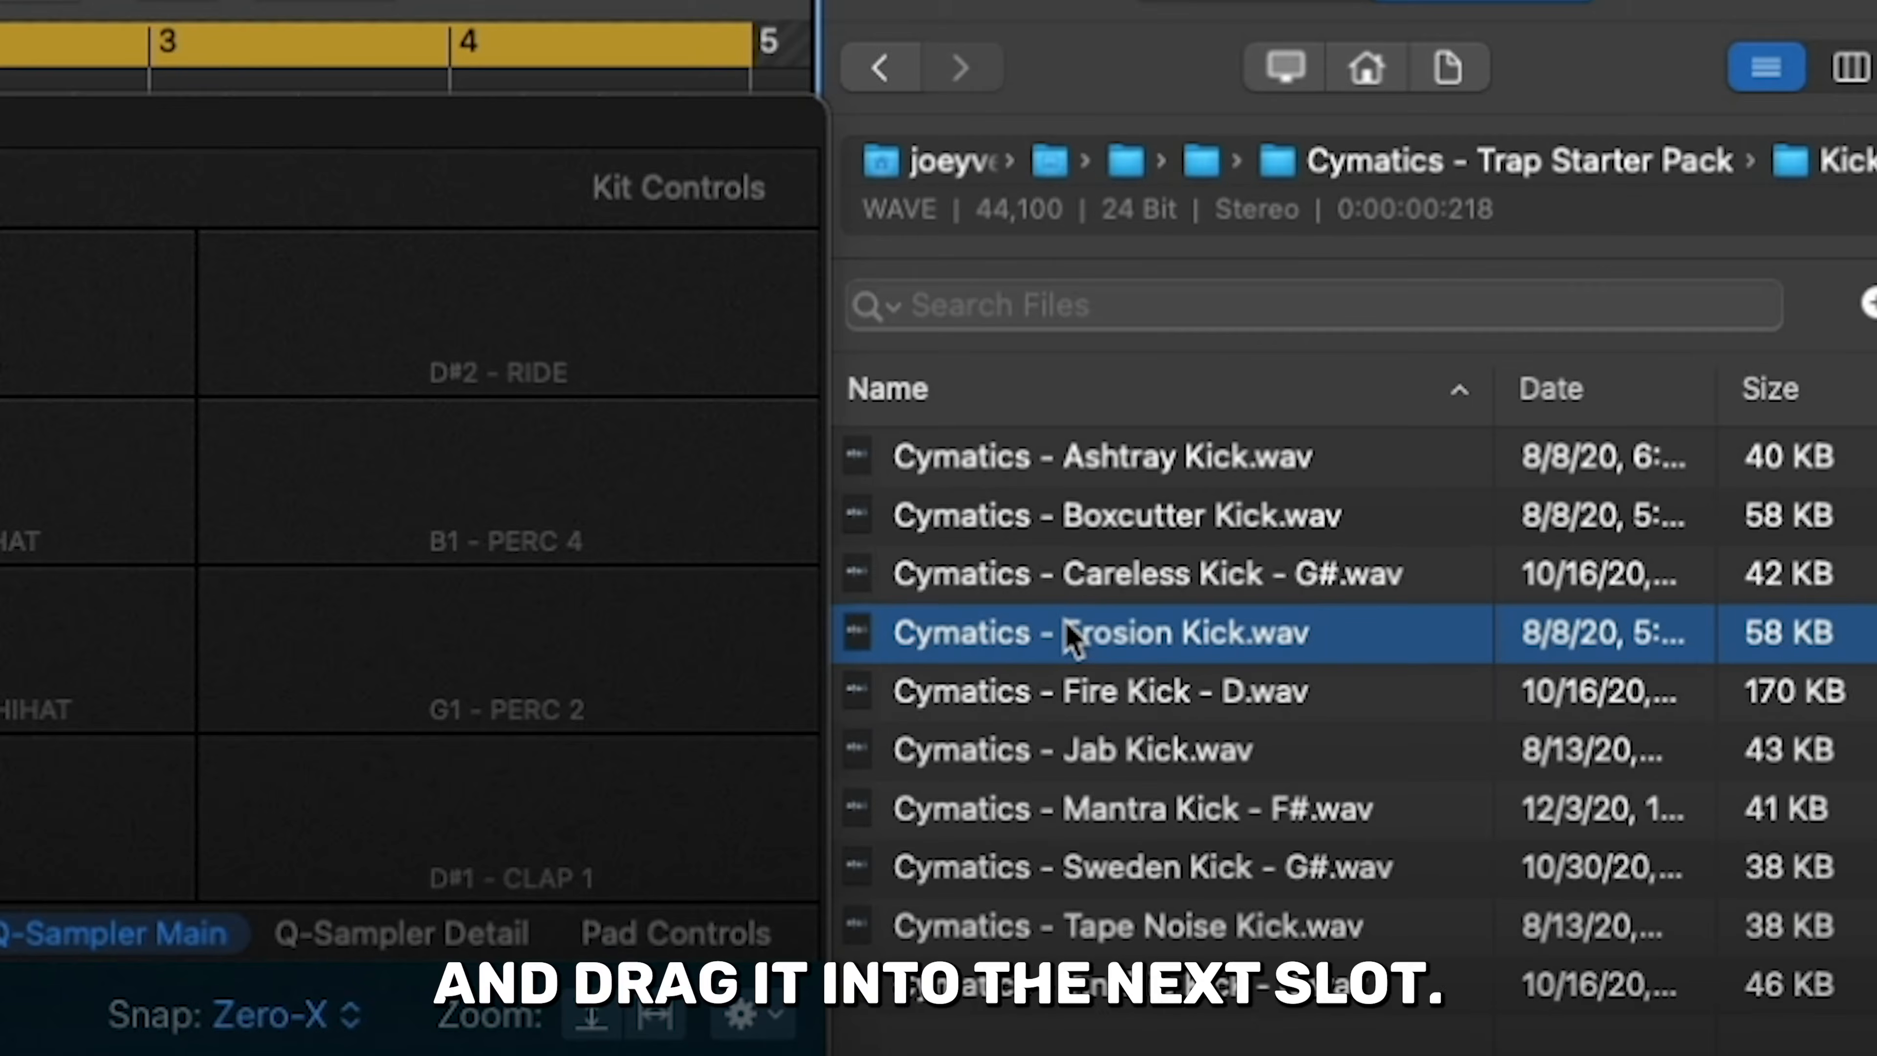
drag(1073, 634, 807, 511)
- Record a four-bar kick and snare pattern on the Empty Kit track with Musical Typing and show it in the Piano Roll
key(super+k)
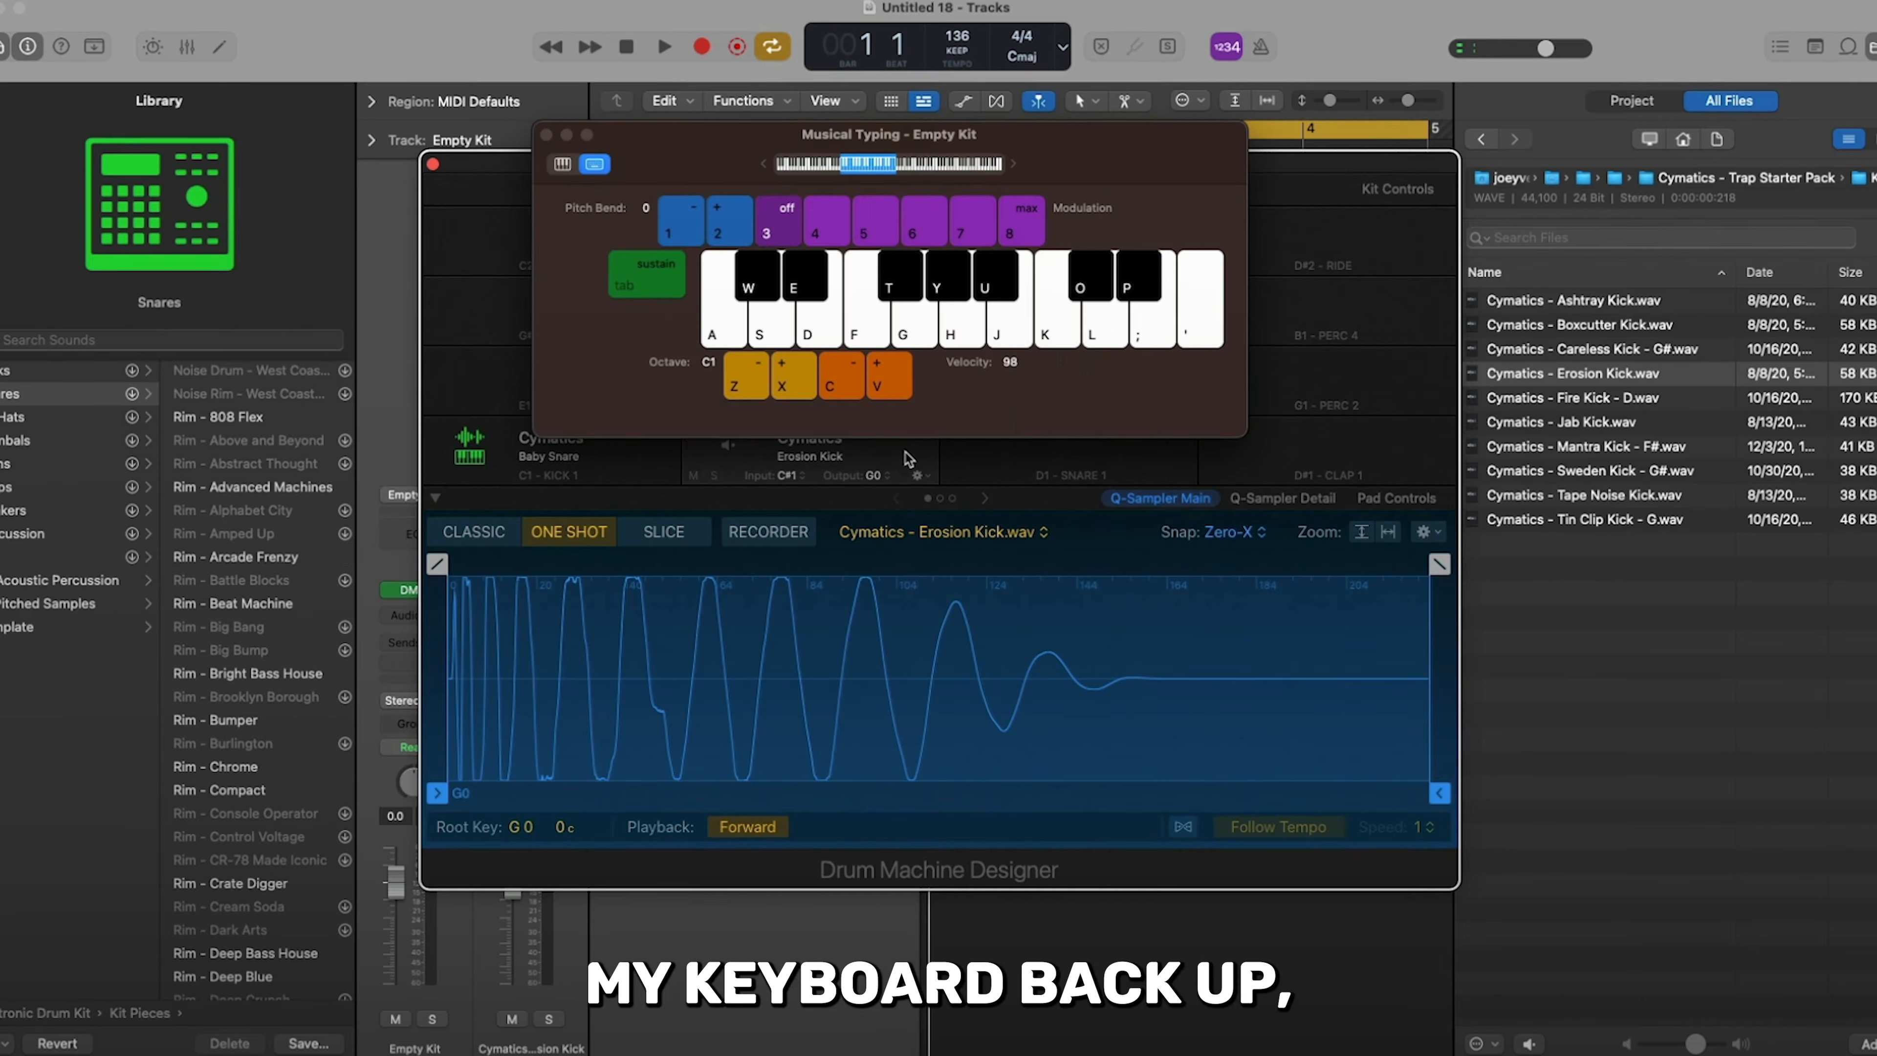
key(w)
key(w)
key(a)
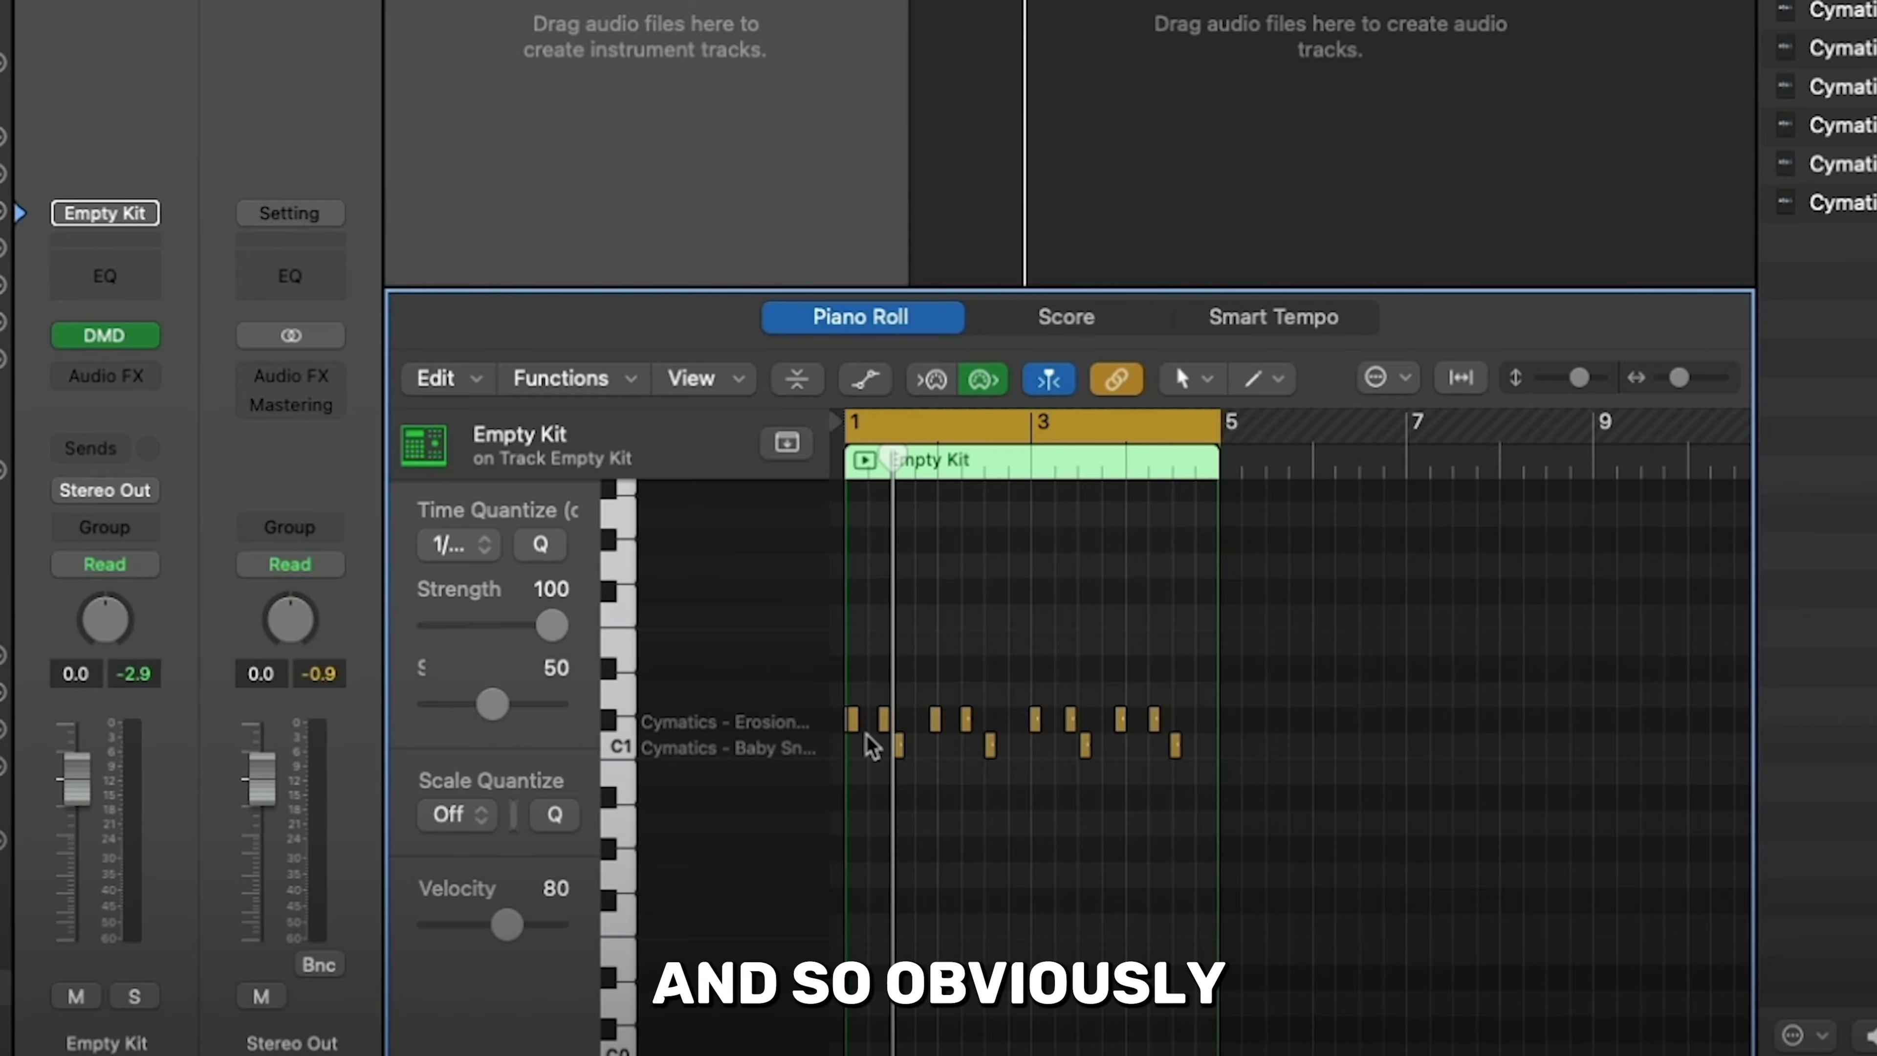
click(888, 731)
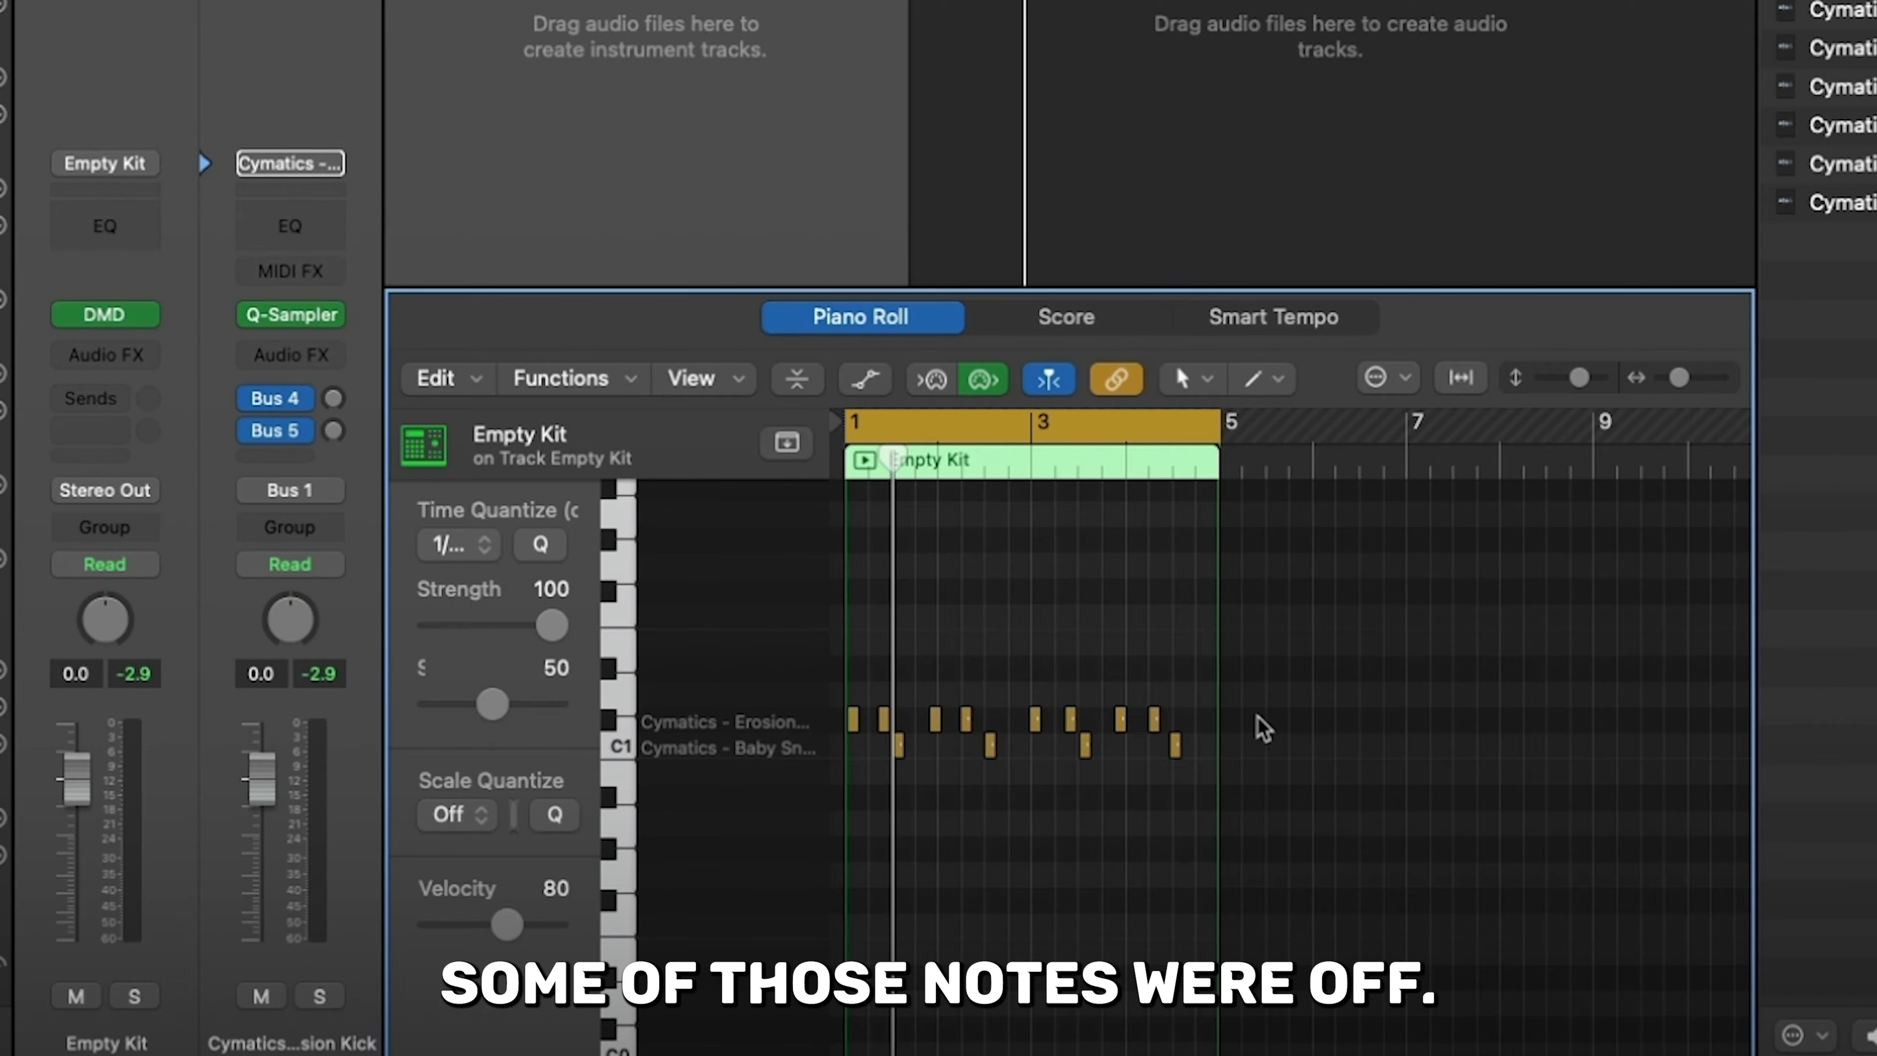
- Quantize all of the kick notes in the Empty Kit region
drag(1257, 715, 708, 734)
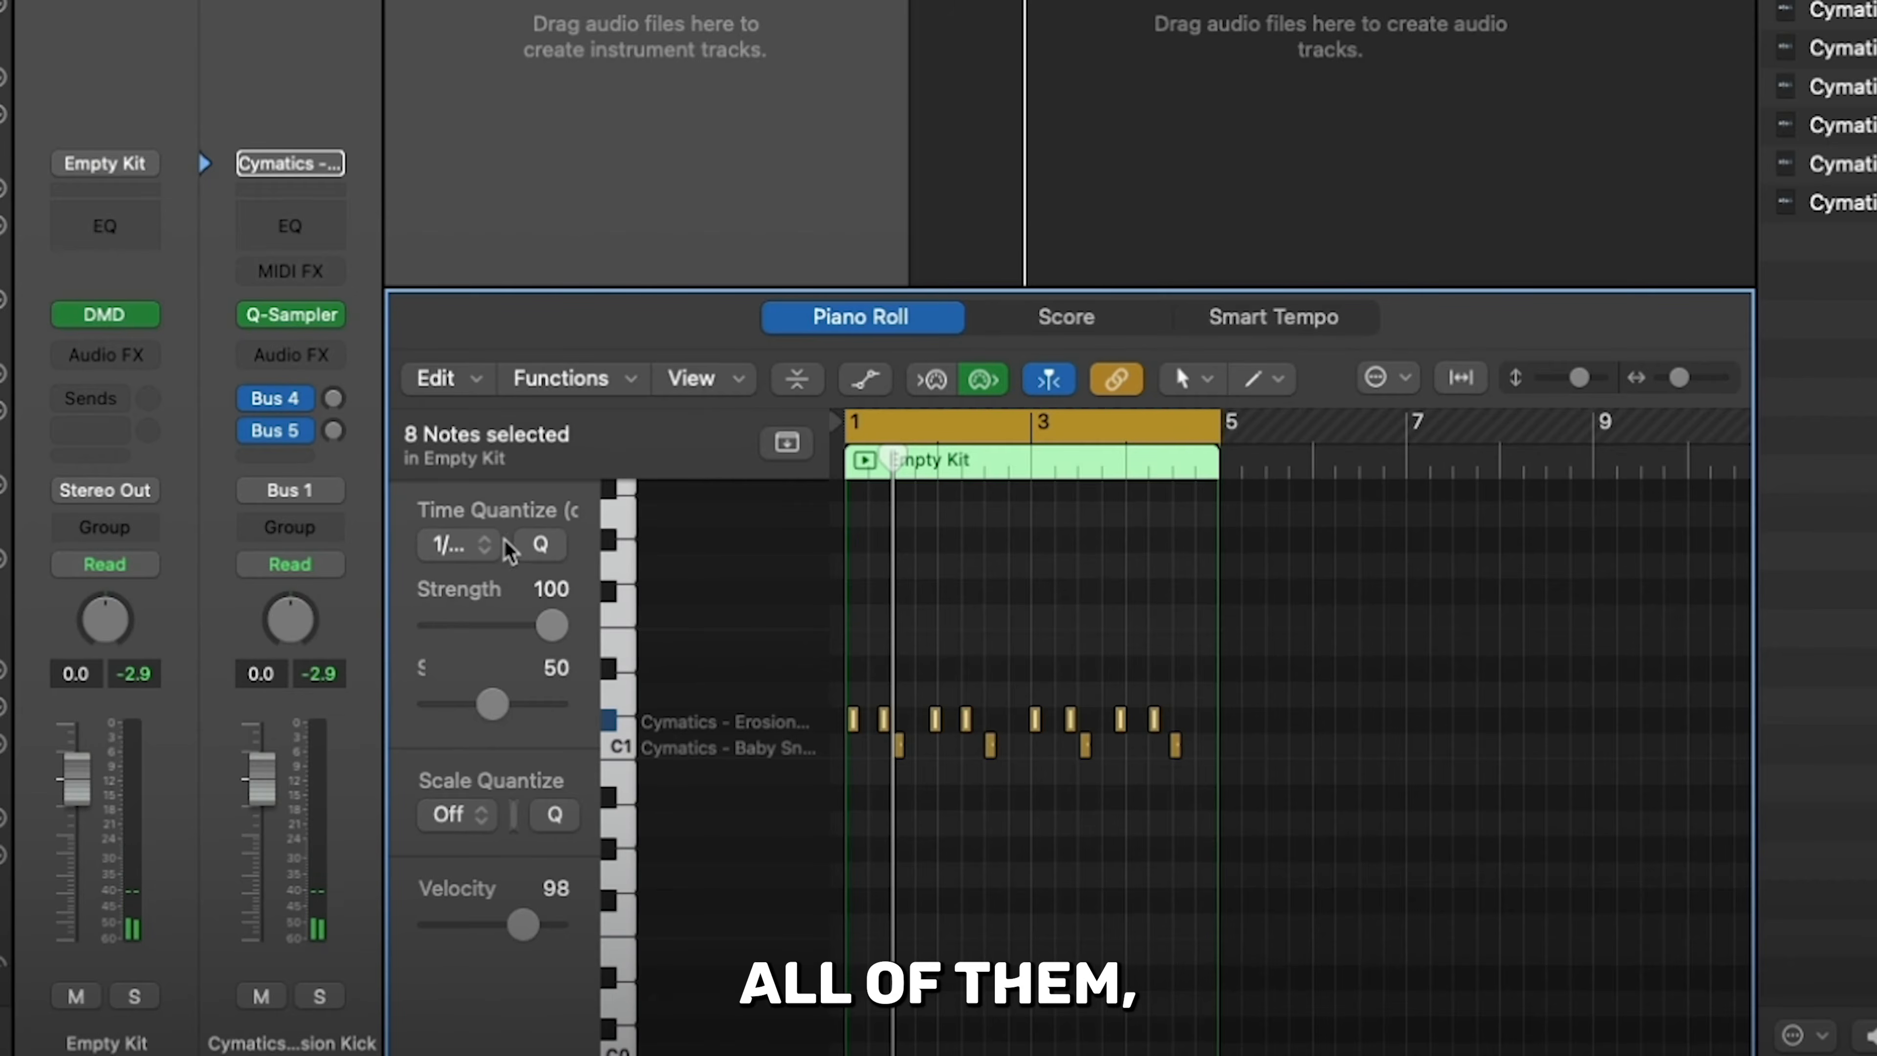
click(538, 545)
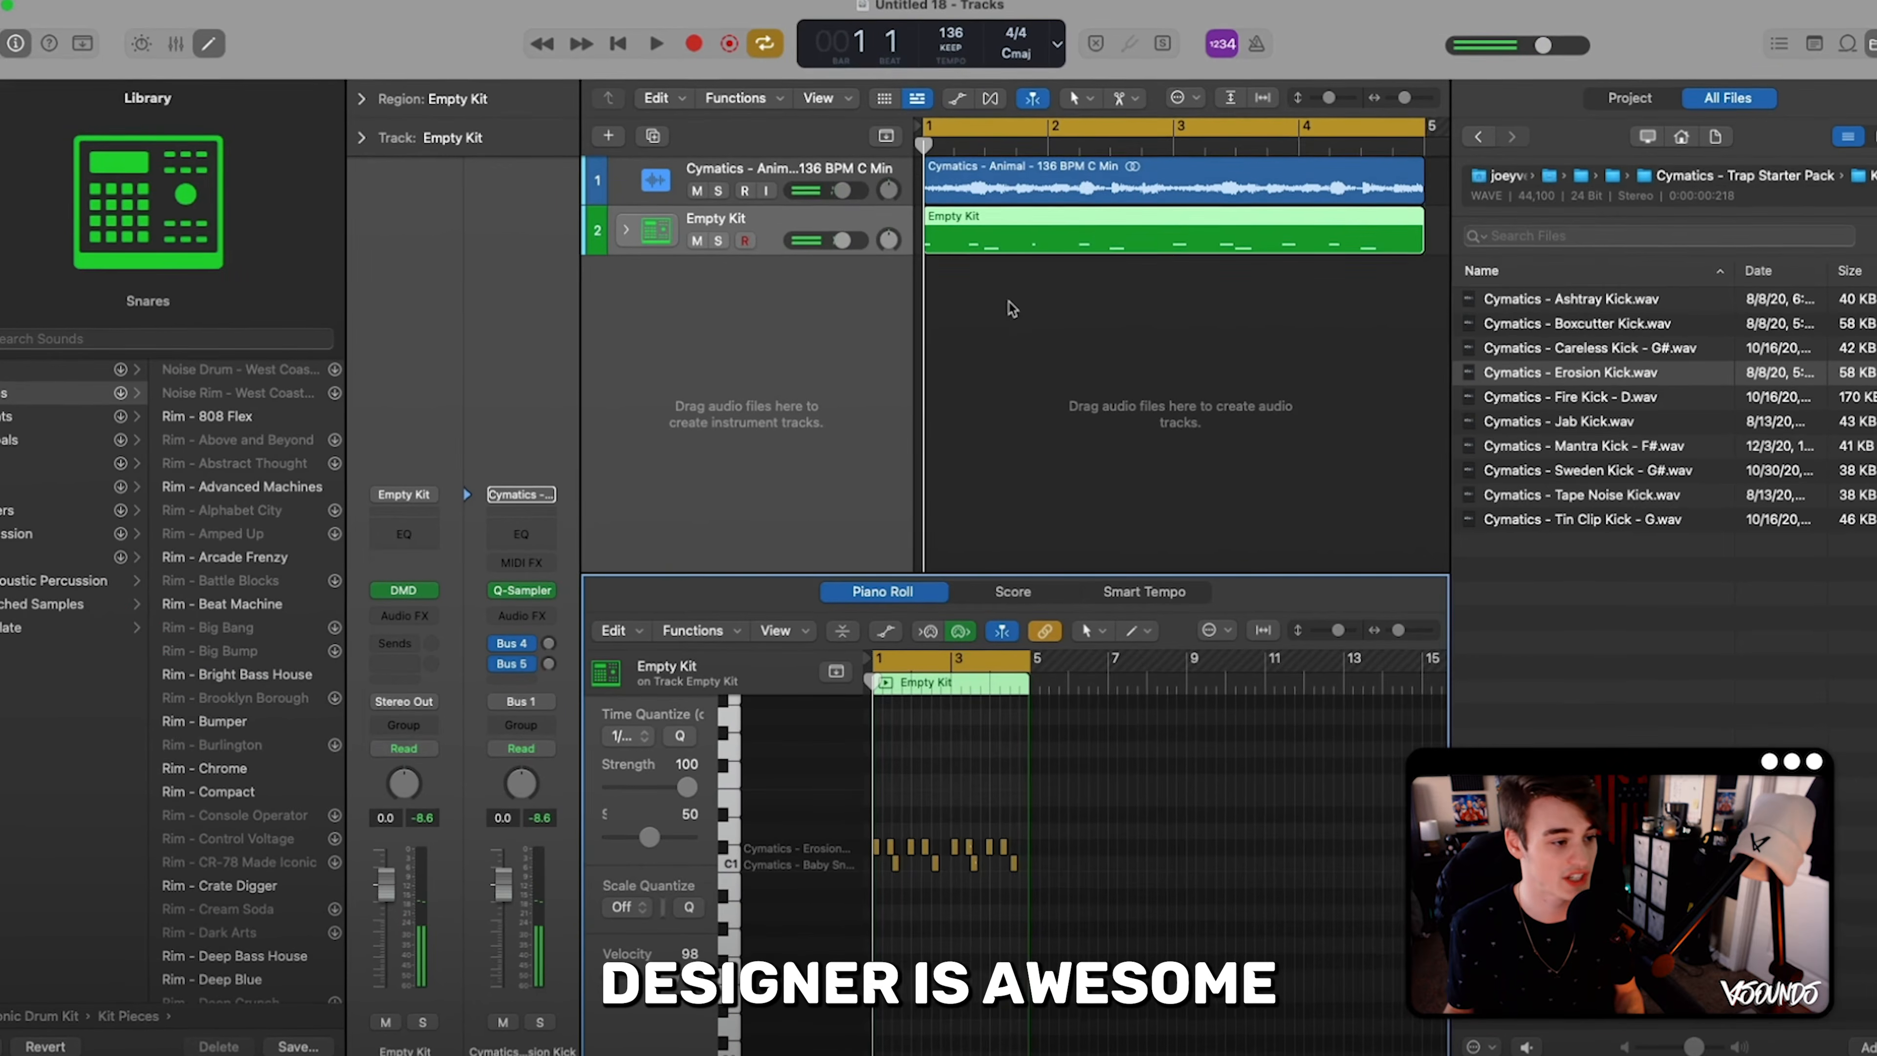
- Delete the recorded Empty Kit region from its track
drag(1005, 301, 988, 238)
key(Delete)
- Open Drum Machine Designer for the Empty Kit track, review its pads and Quick Sampler controls, and close it
click(414, 593)
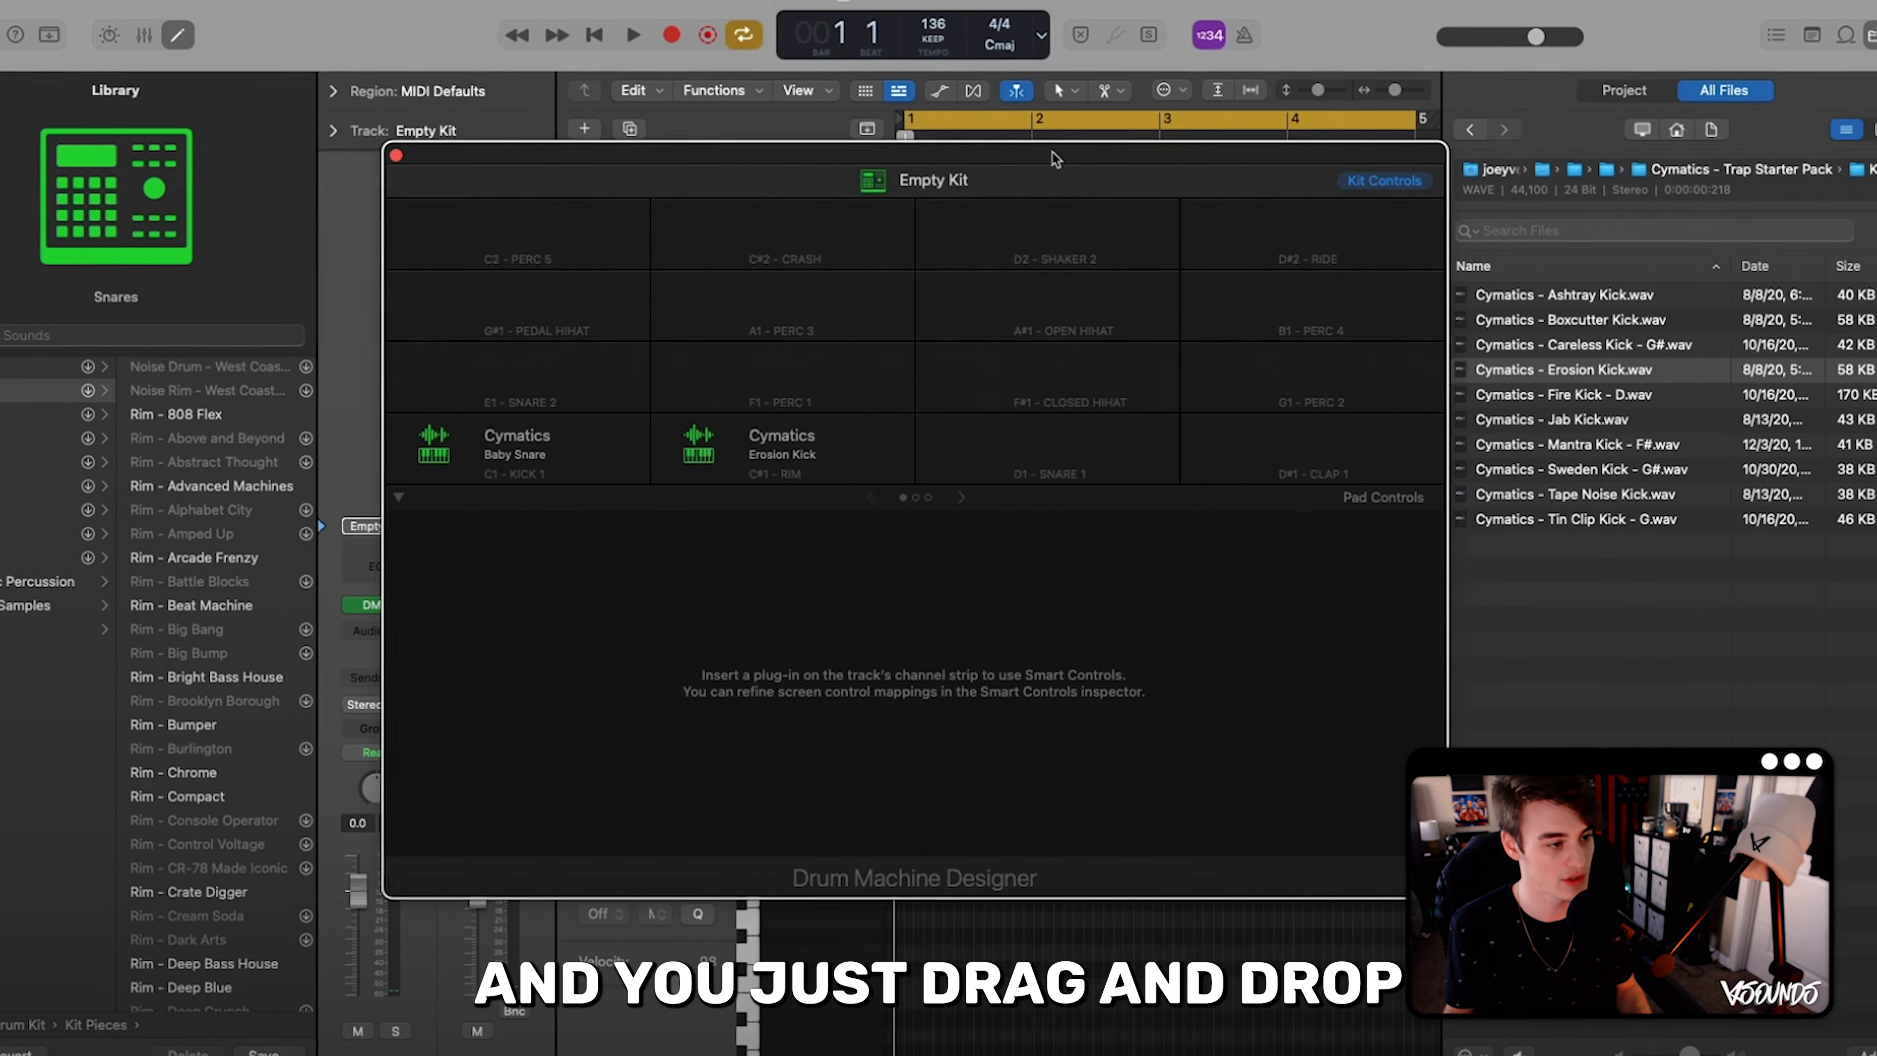
drag(1053, 153, 891, 143)
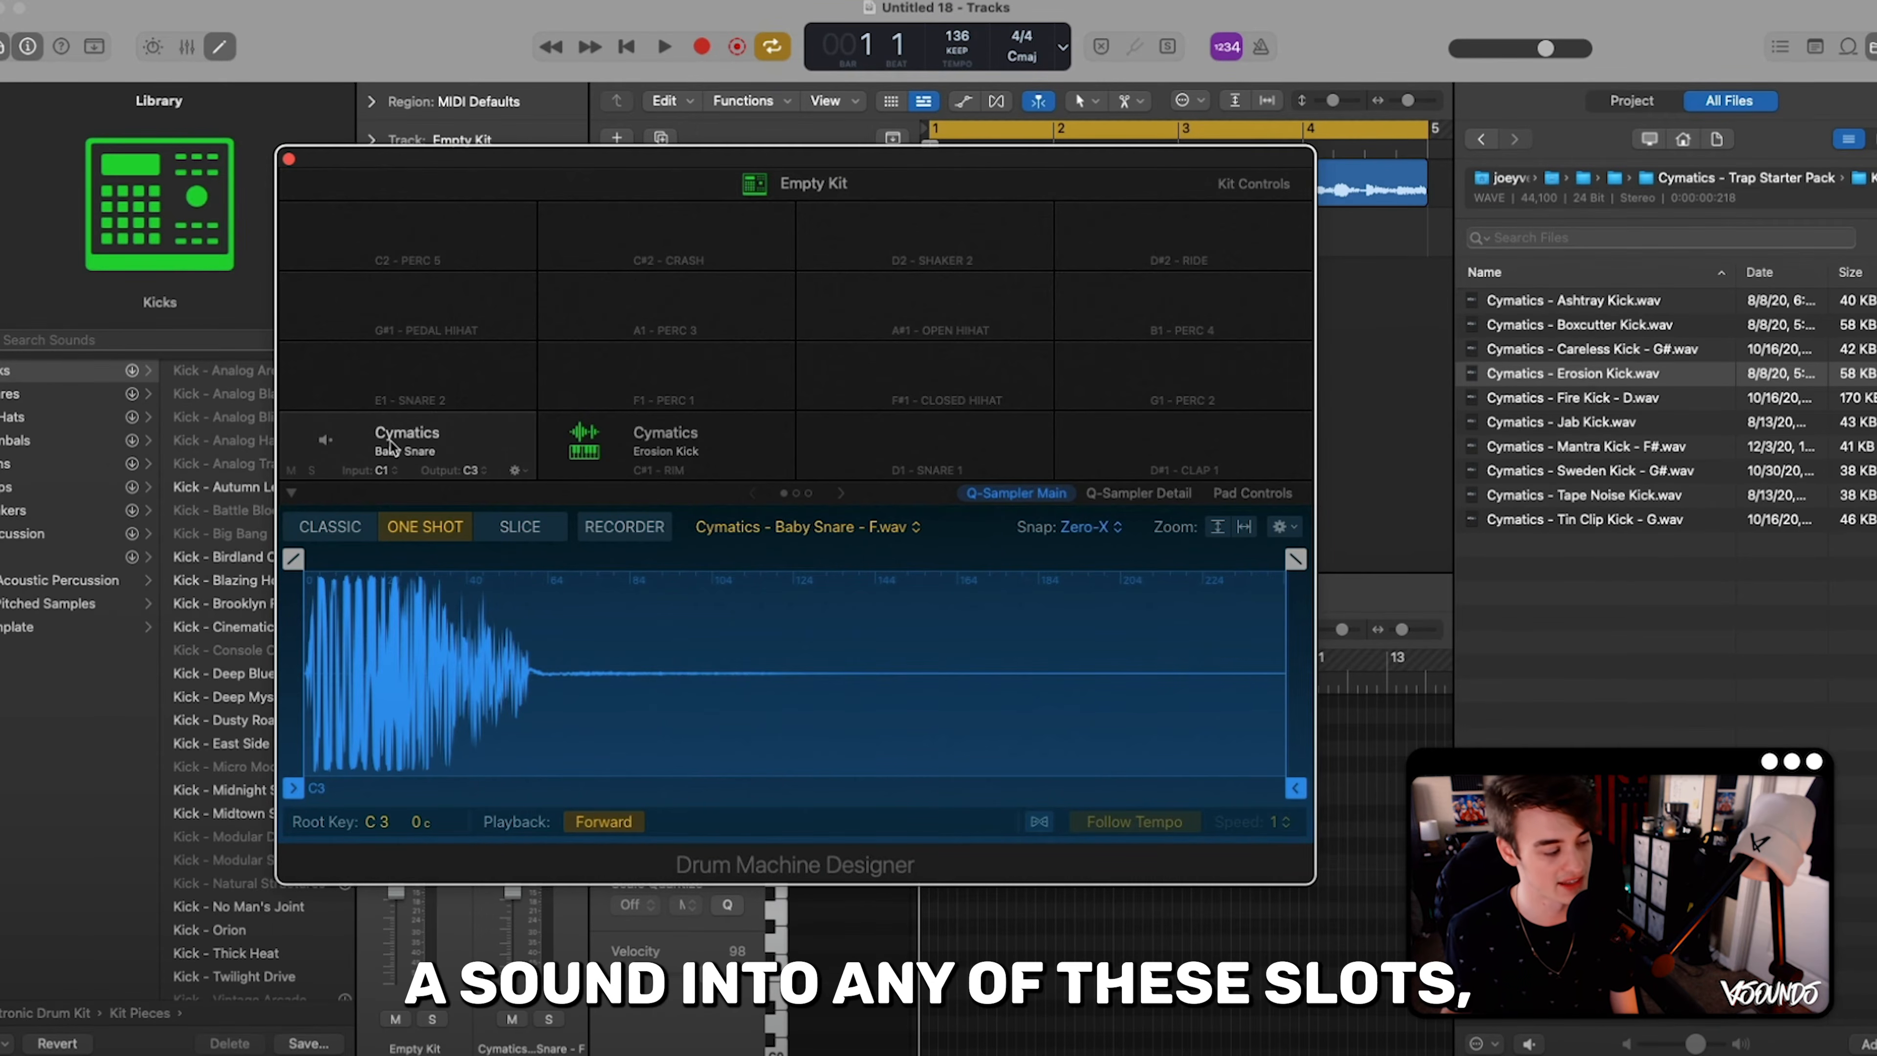
click(1110, 496)
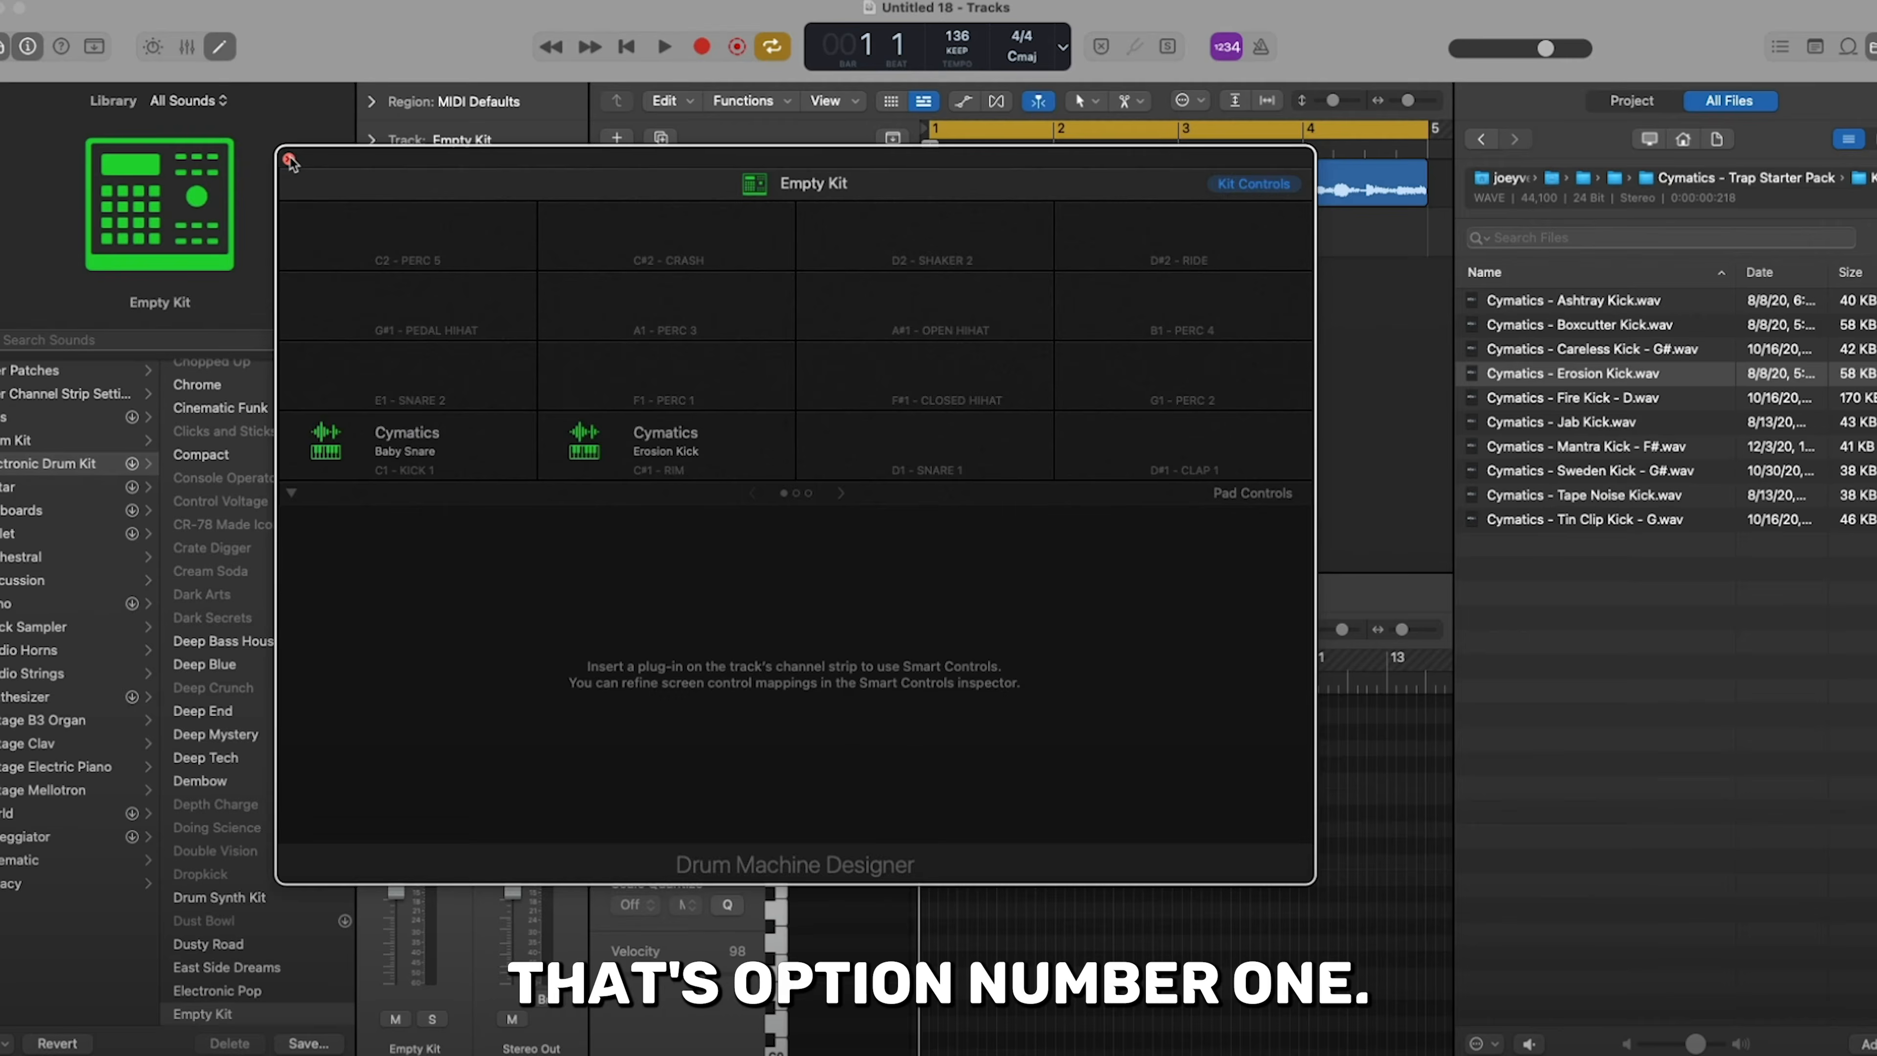
click(288, 159)
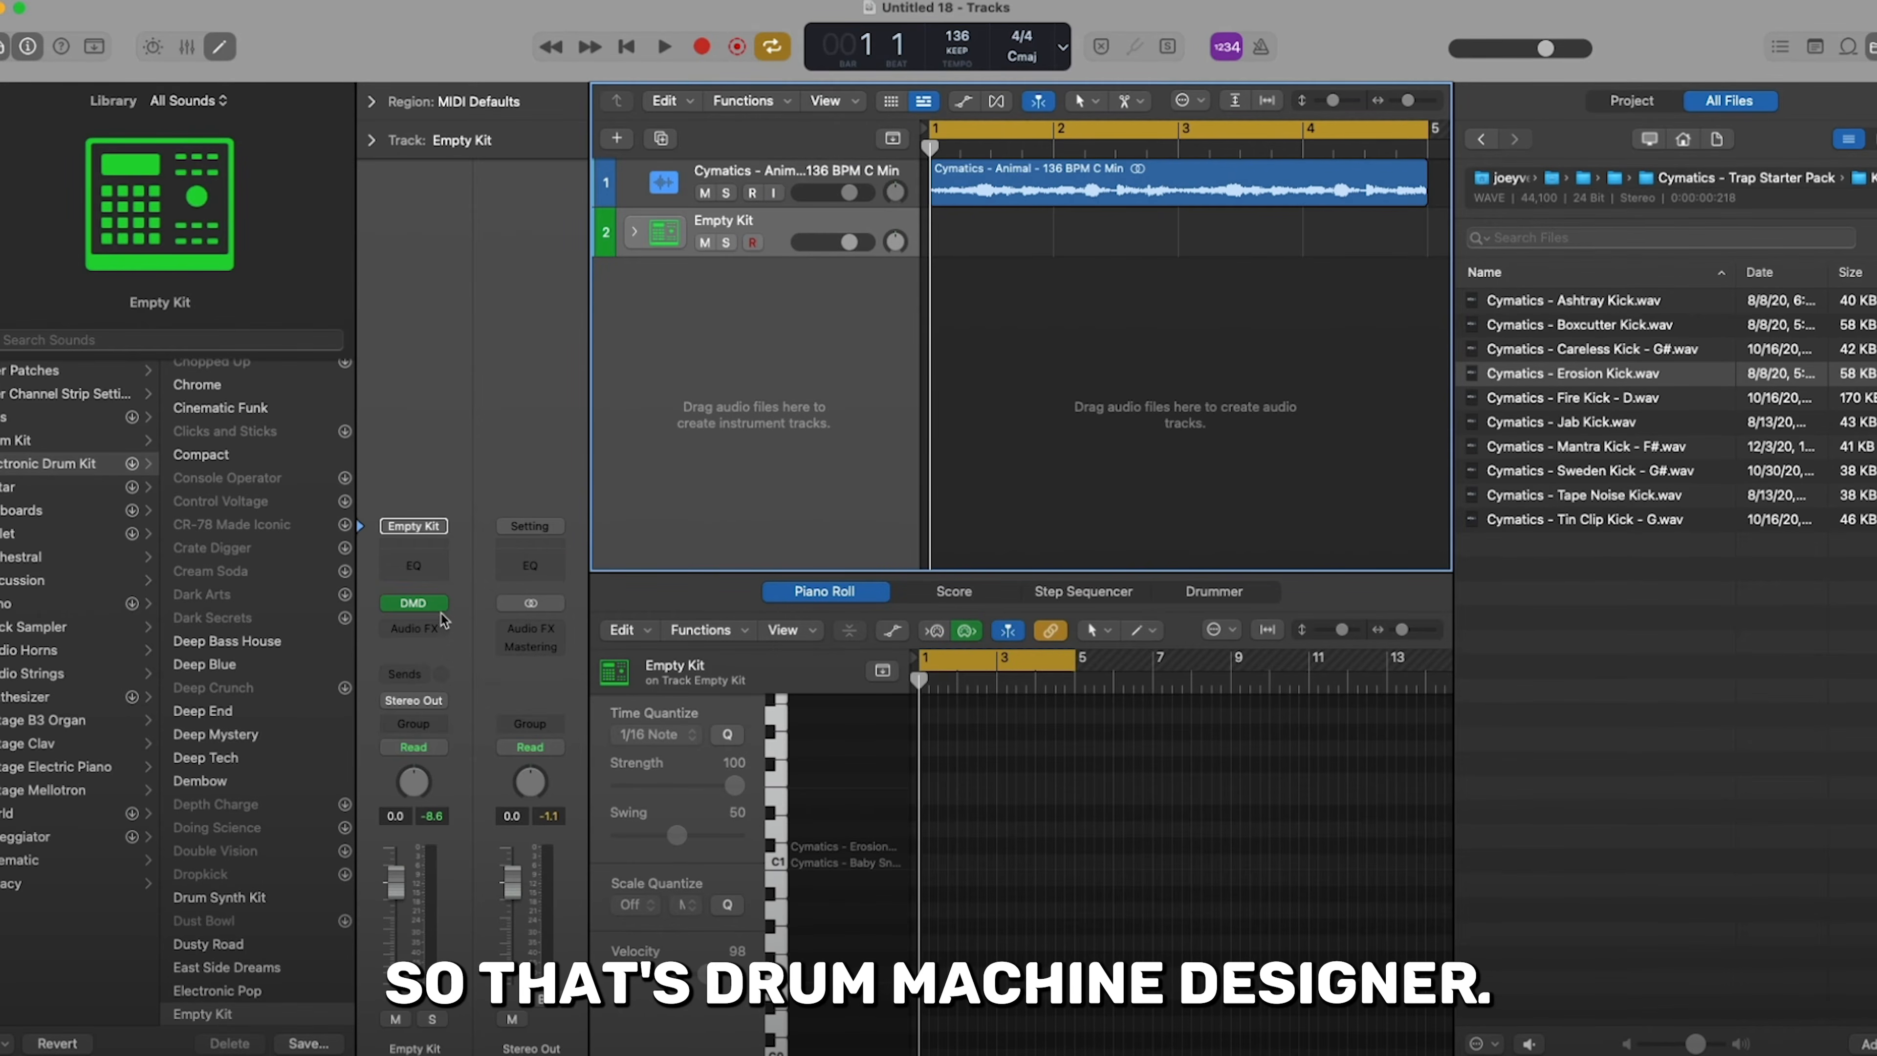
- Create a software instrument track and load Ultrabeat (Drum Machine) in stereo as its instrument
click(616, 139)
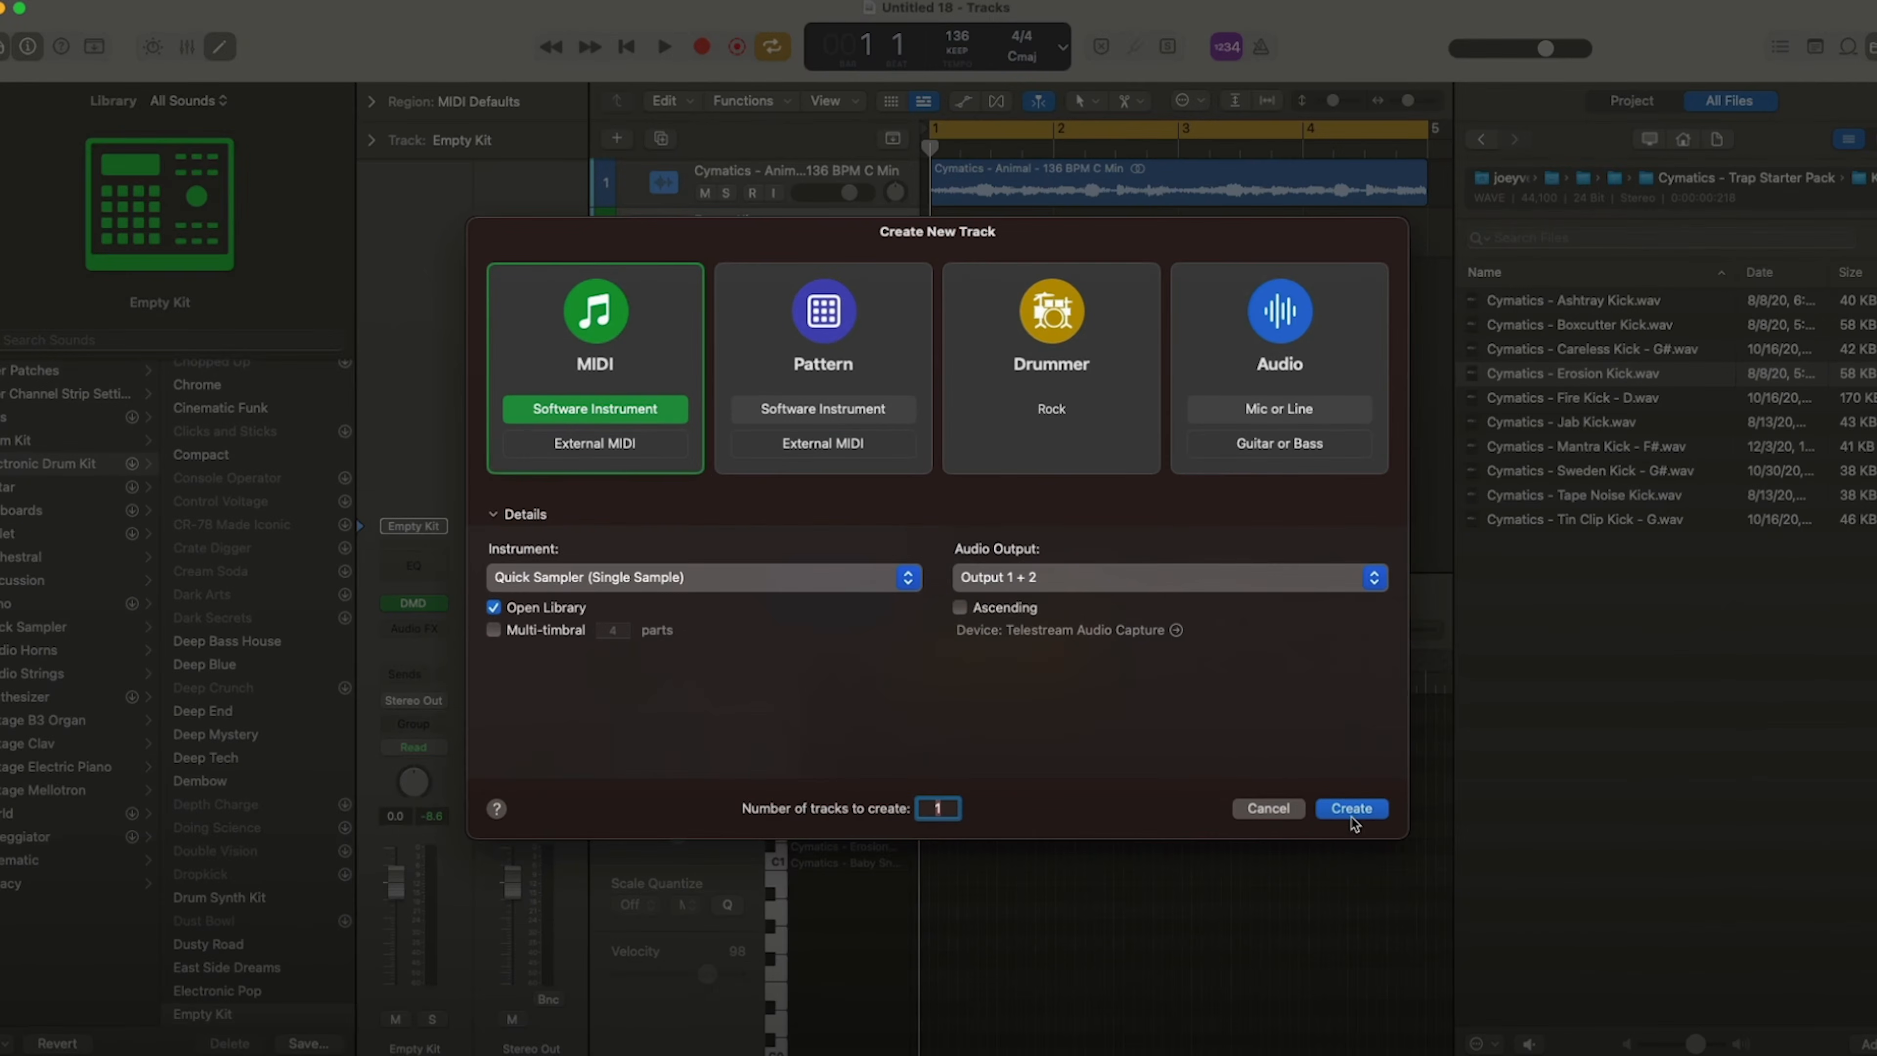
click(1350, 810)
click(436, 604)
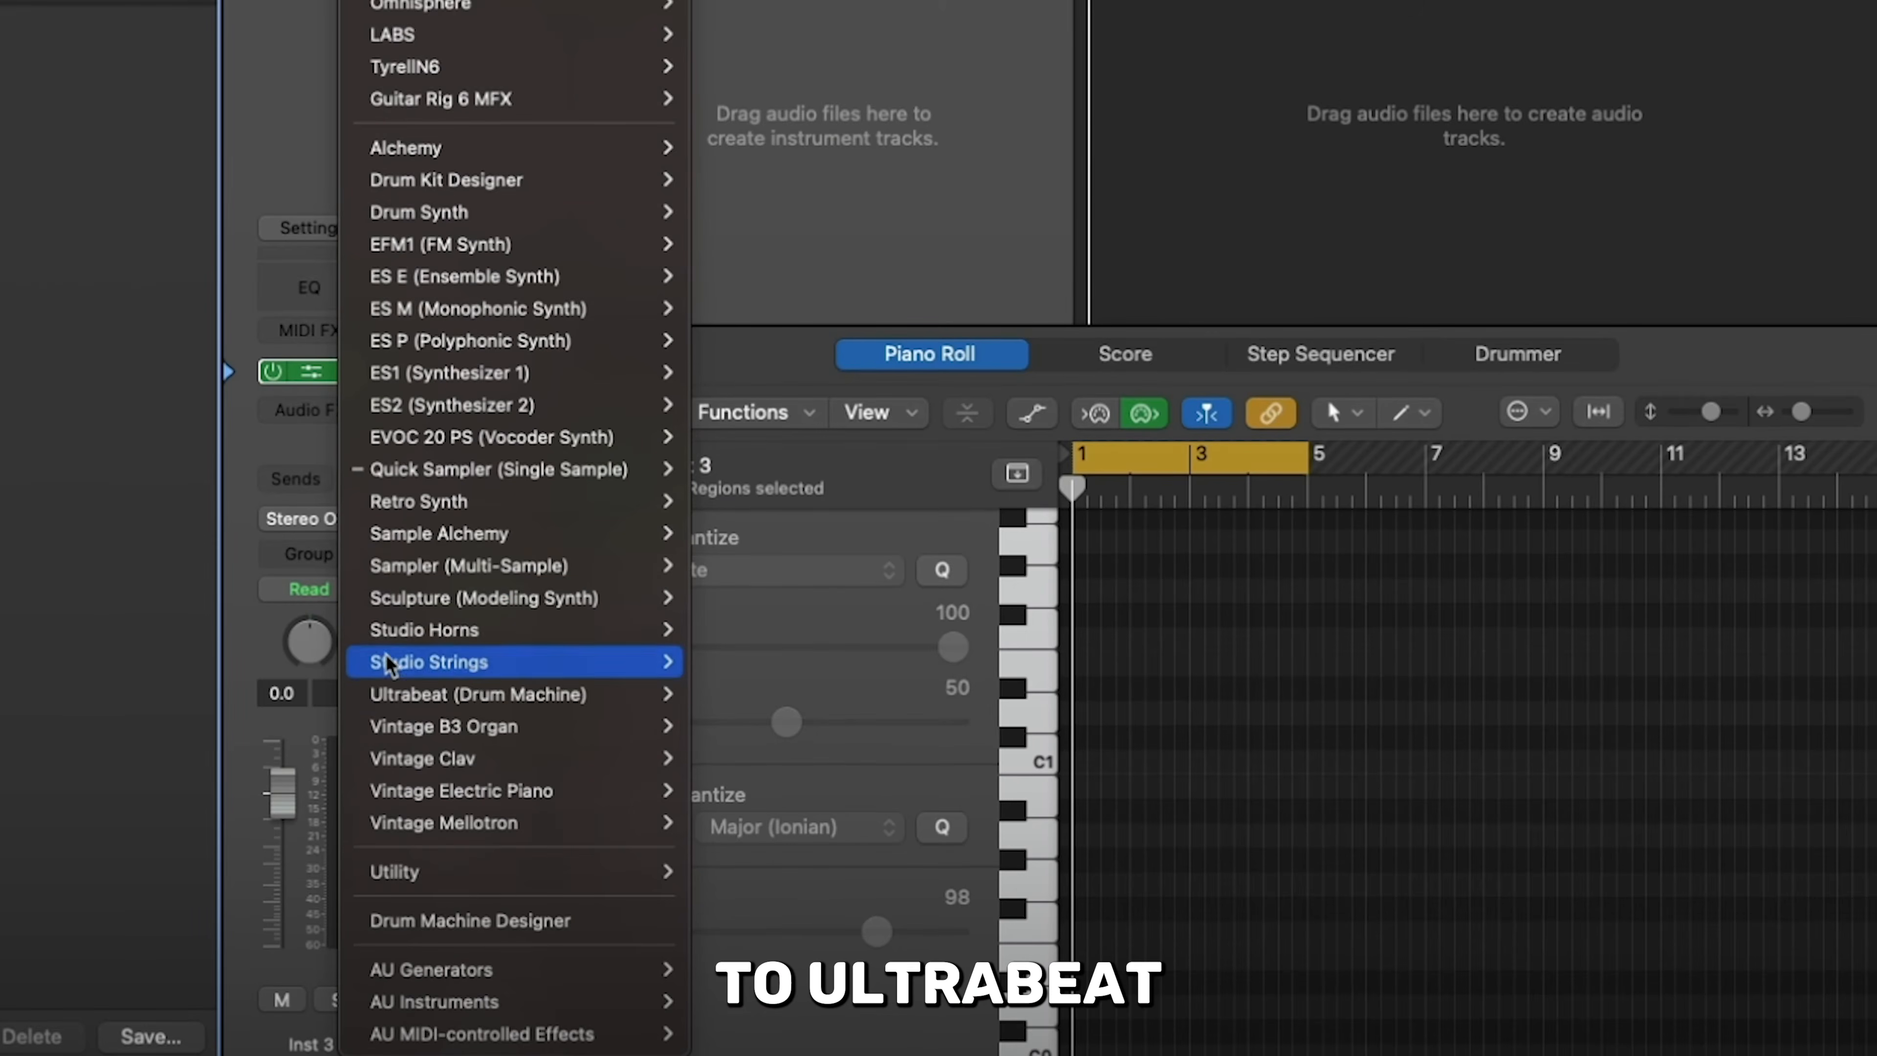
mouse_move(436, 695)
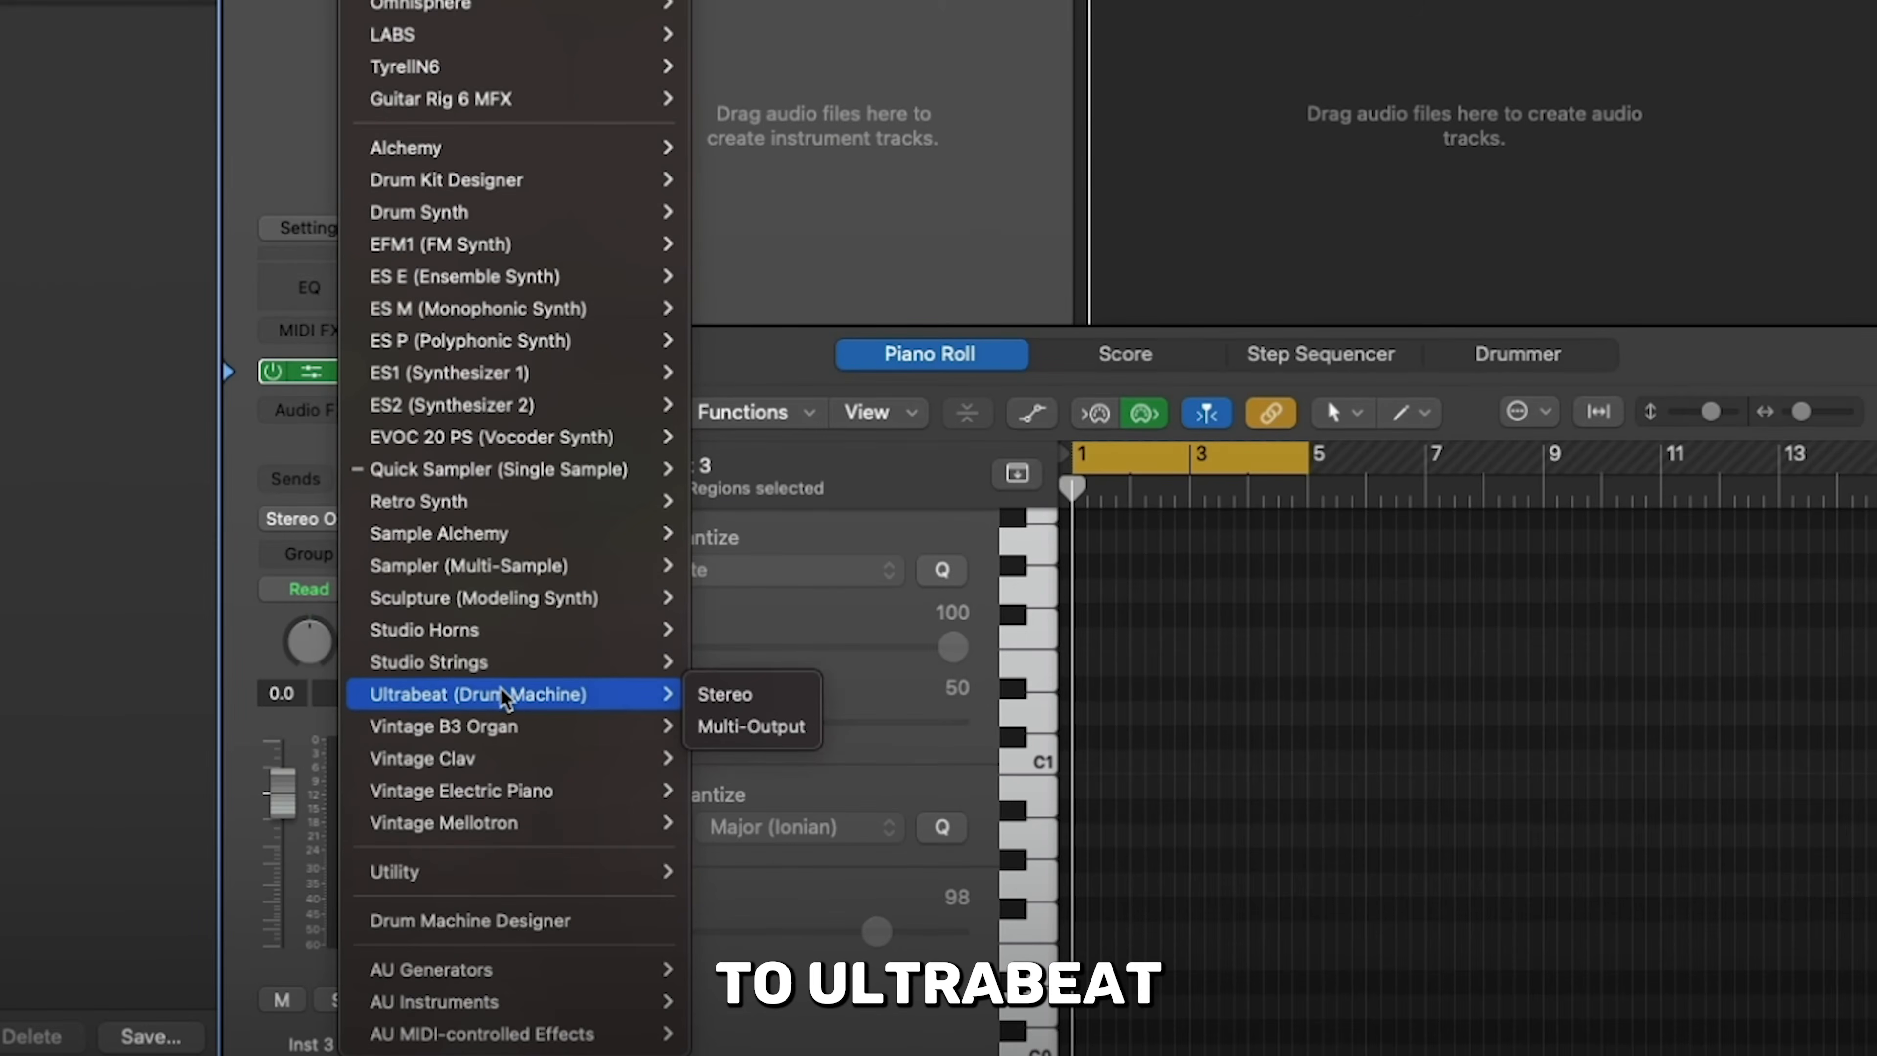
click(720, 695)
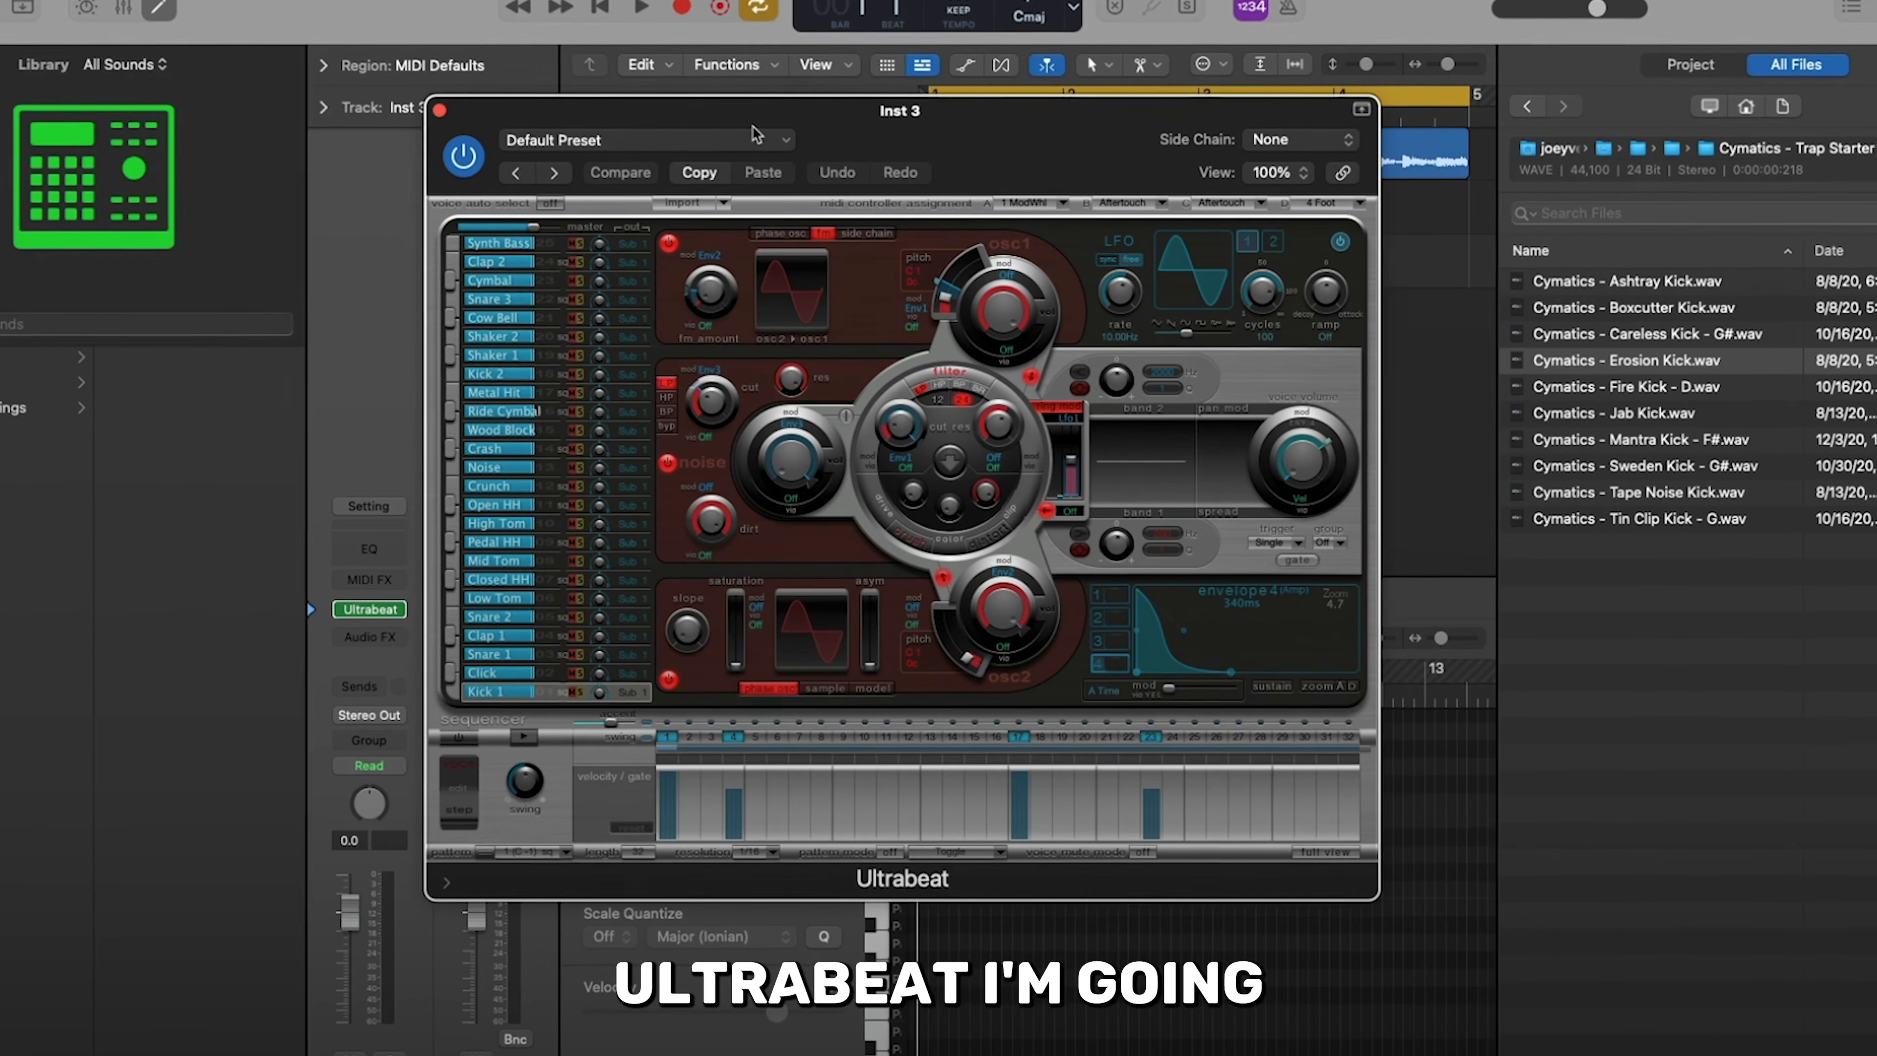
- Load the Drag & Drop Samples preset from Ultrabeat's drum kits
click(755, 135)
mouse_move(738, 653)
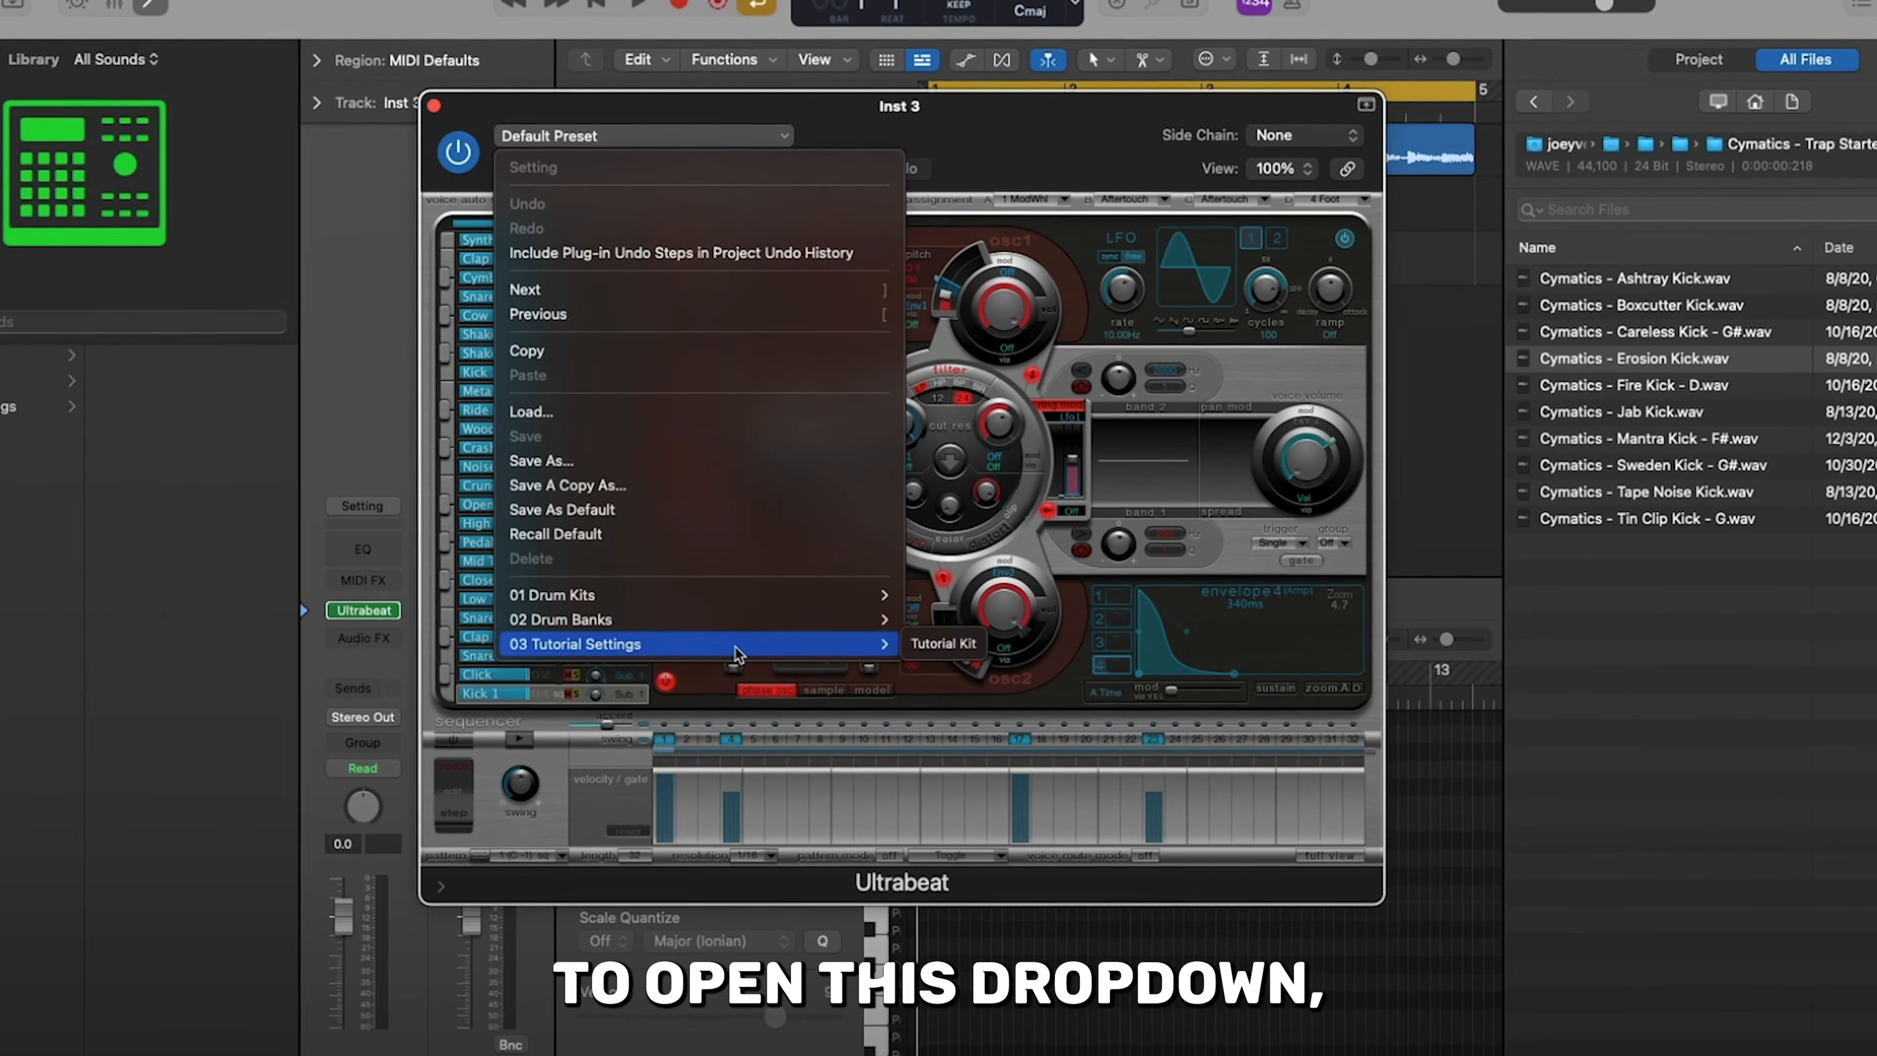
mouse_move(754, 594)
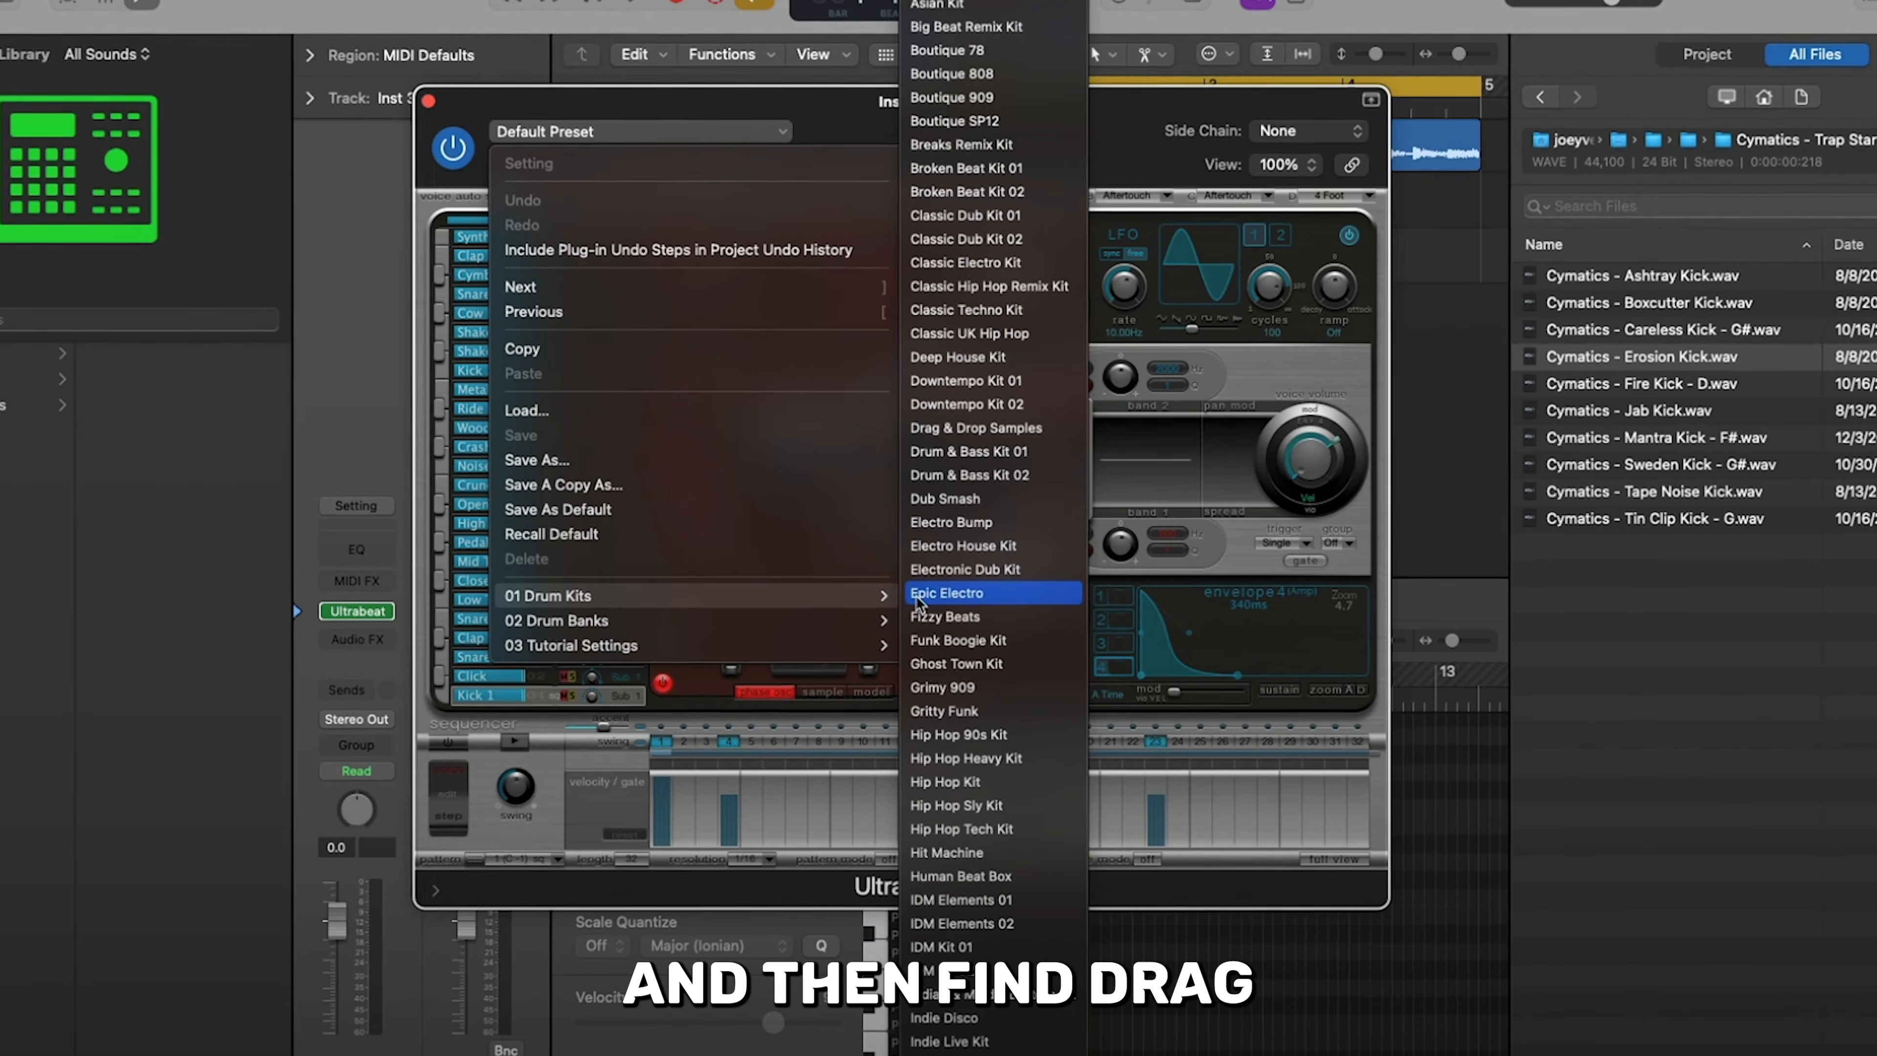
click(973, 428)
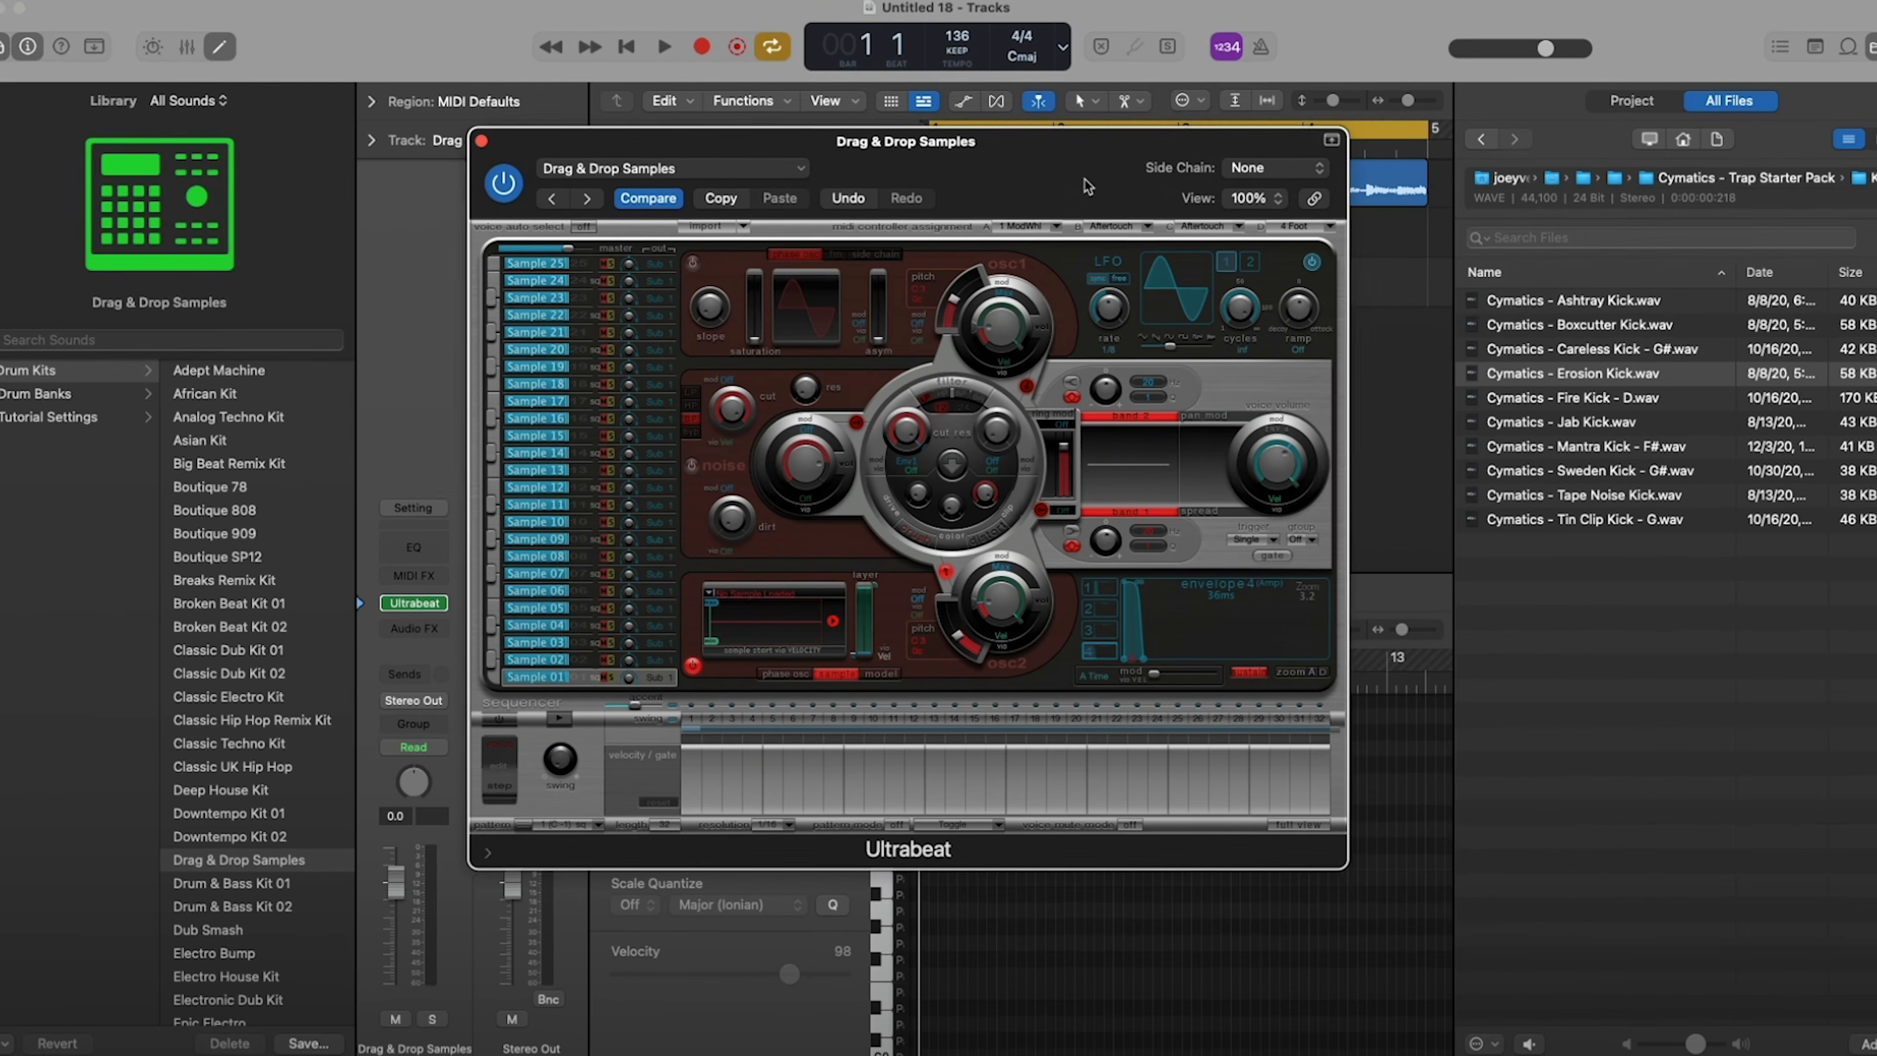
- Load Cymatics - Erosion Kick.wav into oscillator 2 of Ultrabeat's Sample 01
drag(1084, 179, 1197, 181)
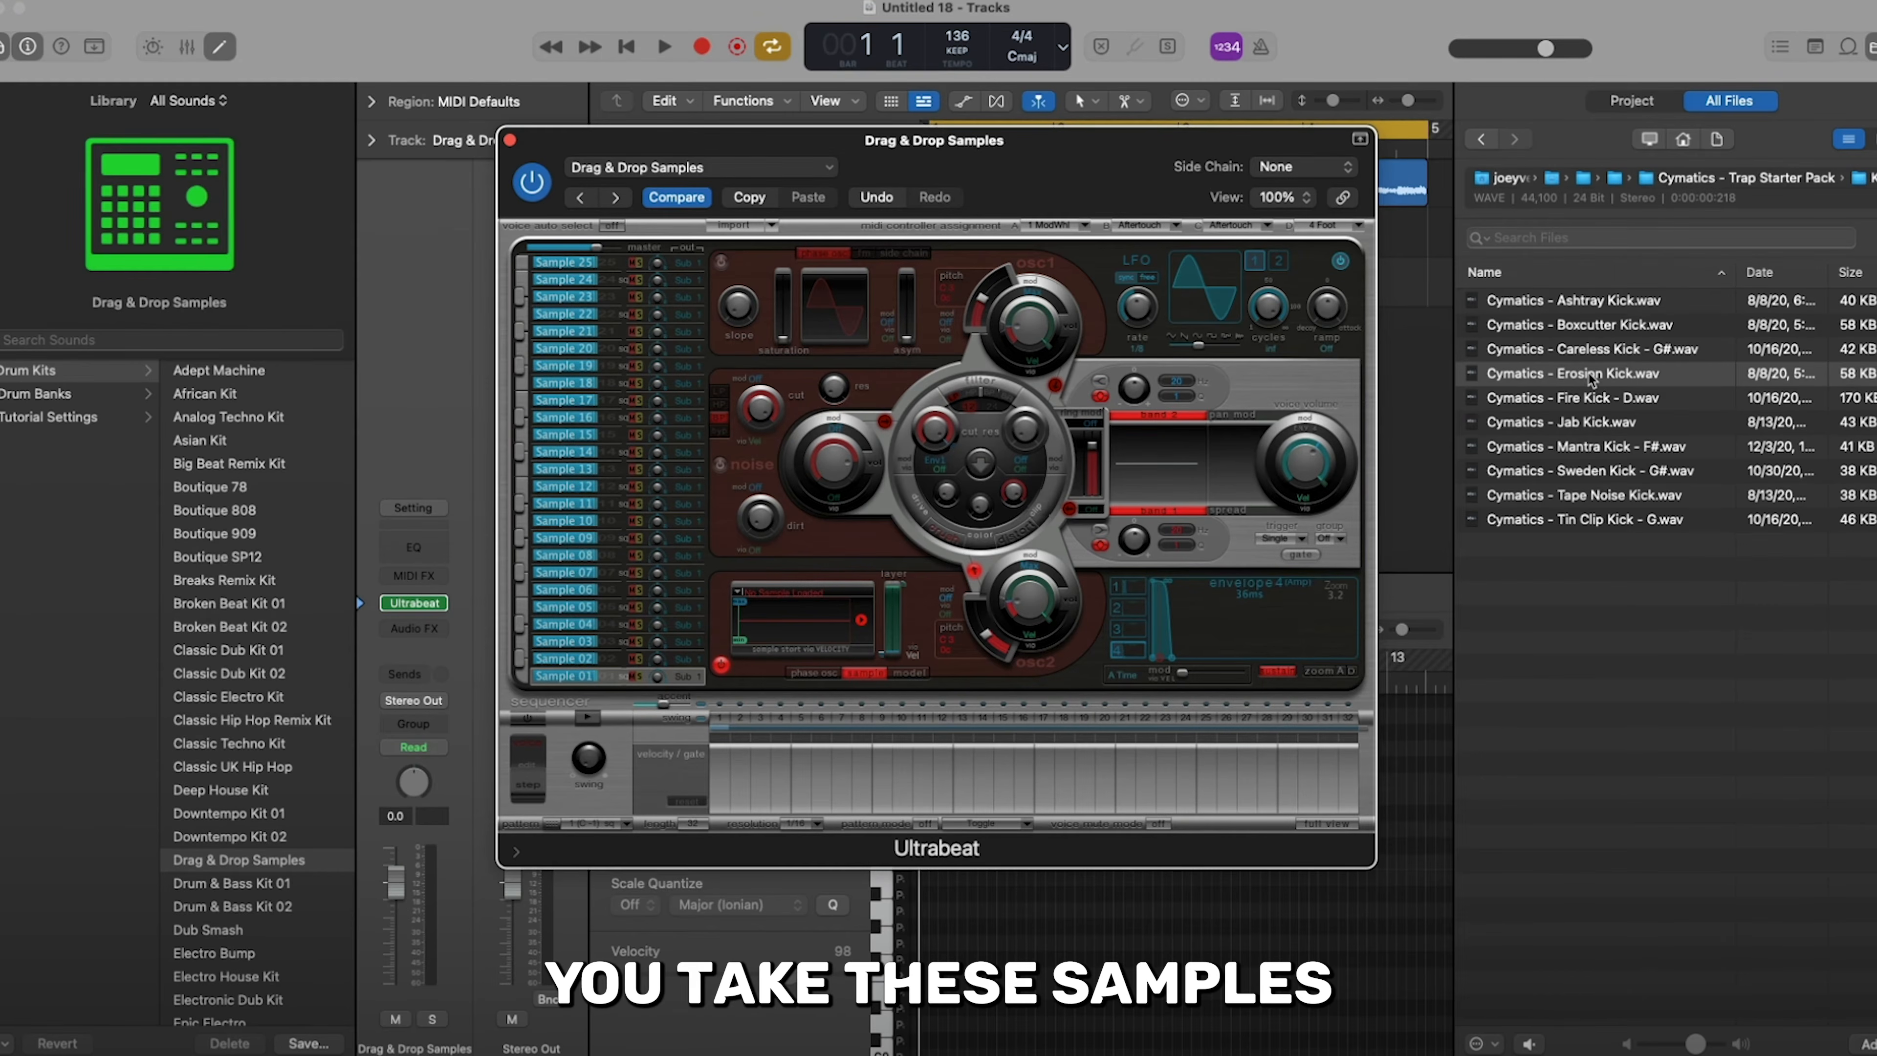
drag(1591, 379, 786, 630)
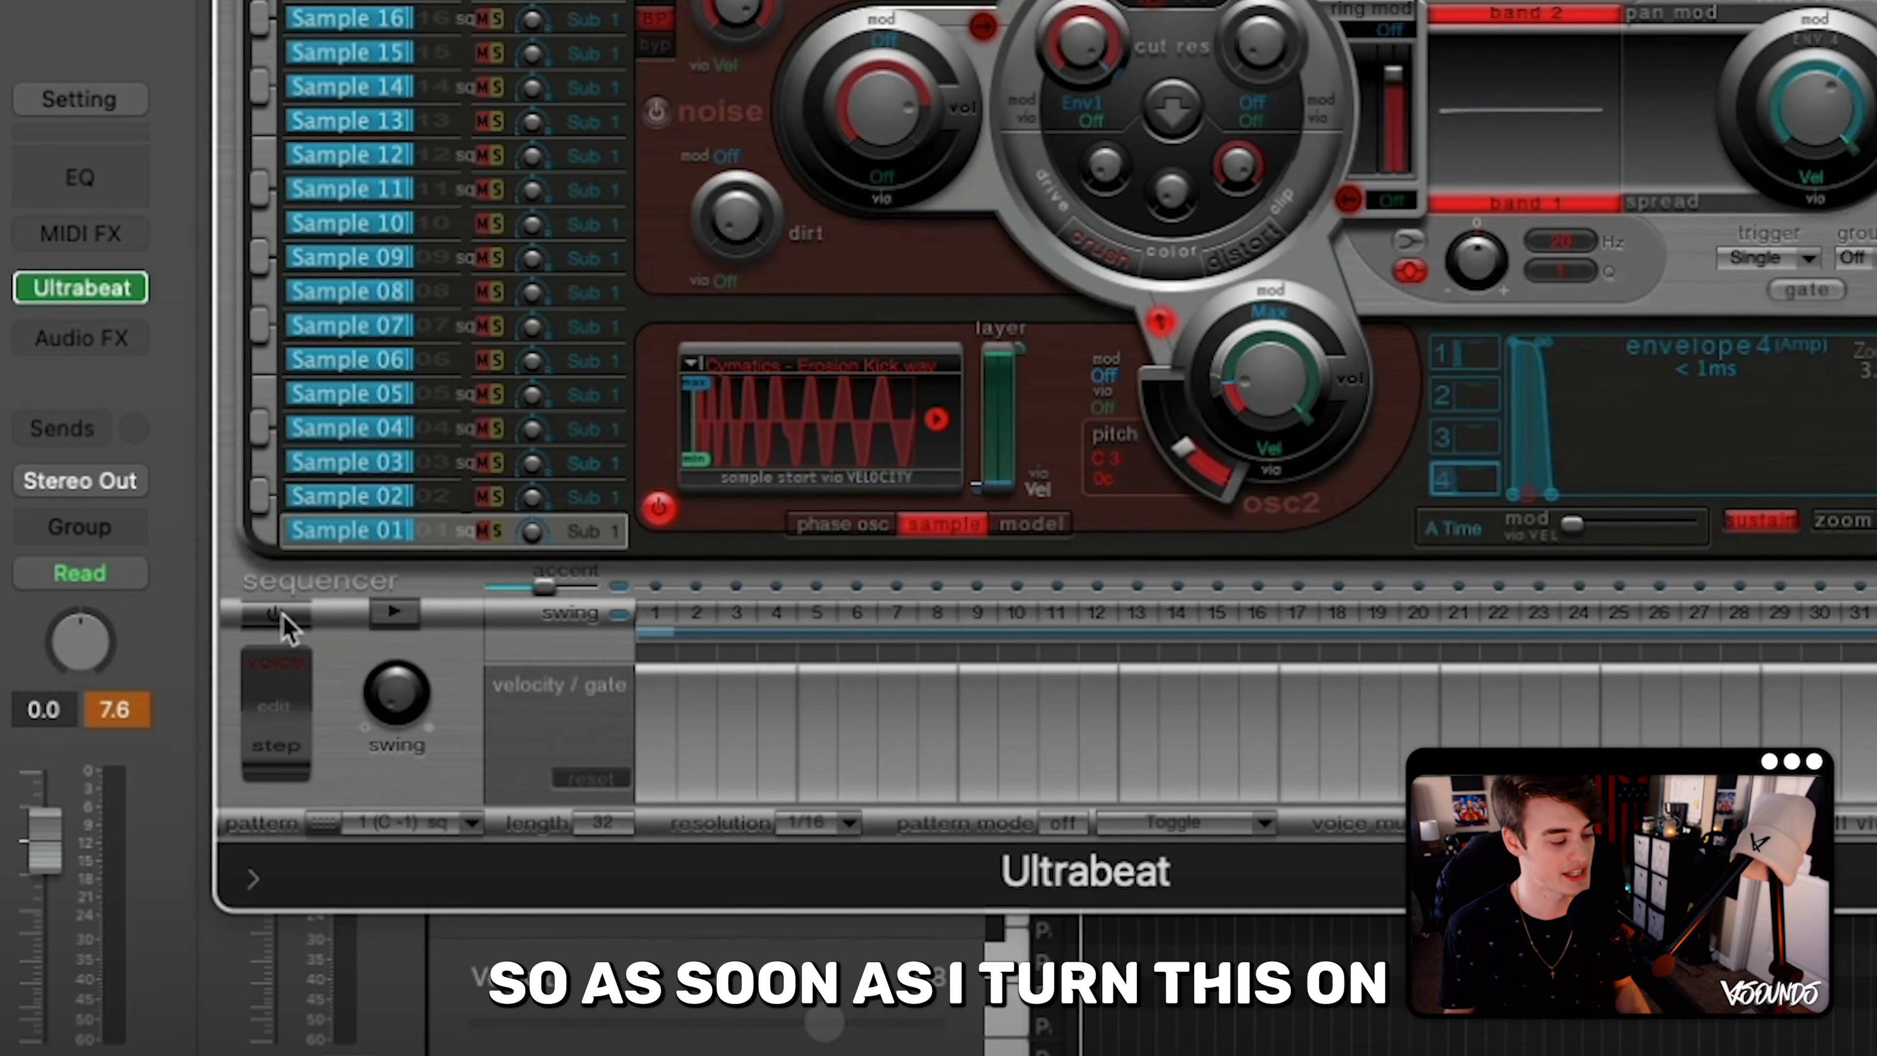
- Turn on Ultrabeat's sequencer and draw Sample 01 kick hits on steps 1, 7, 13, 15 and 23
click(275, 615)
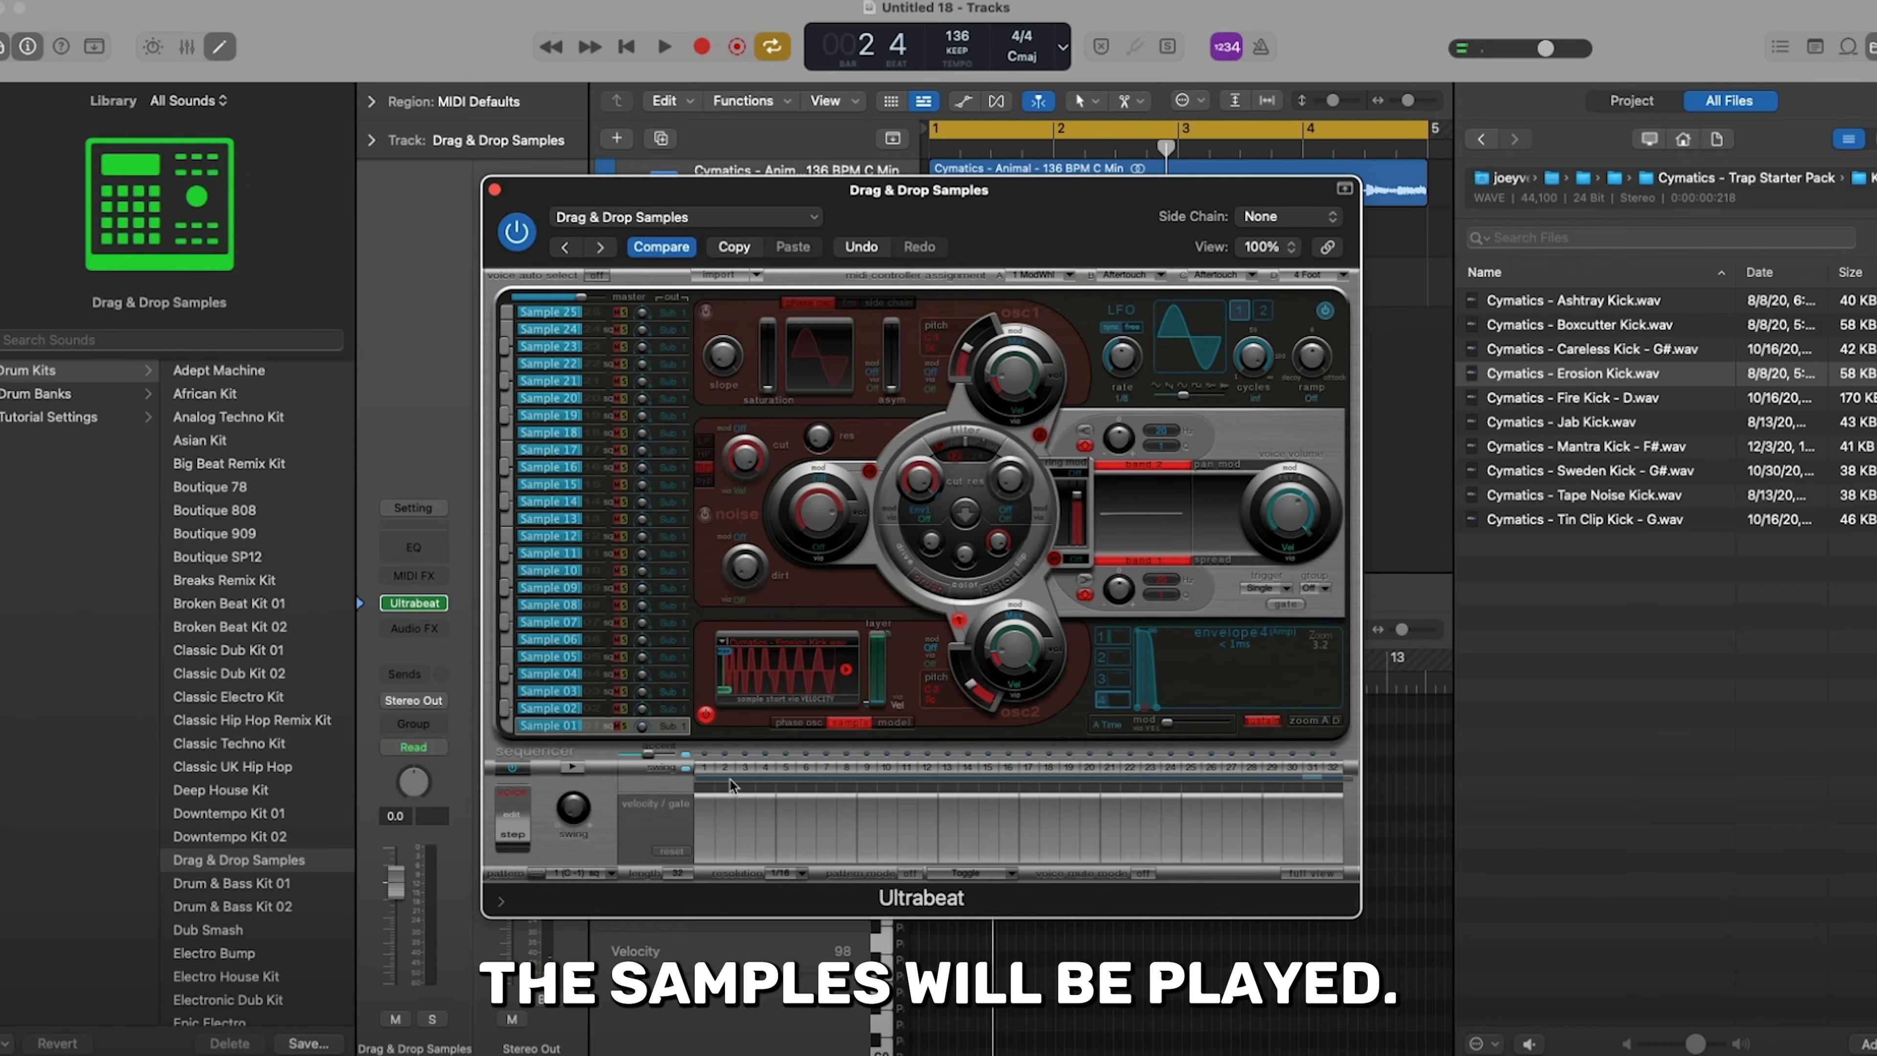
drag(697, 839, 709, 846)
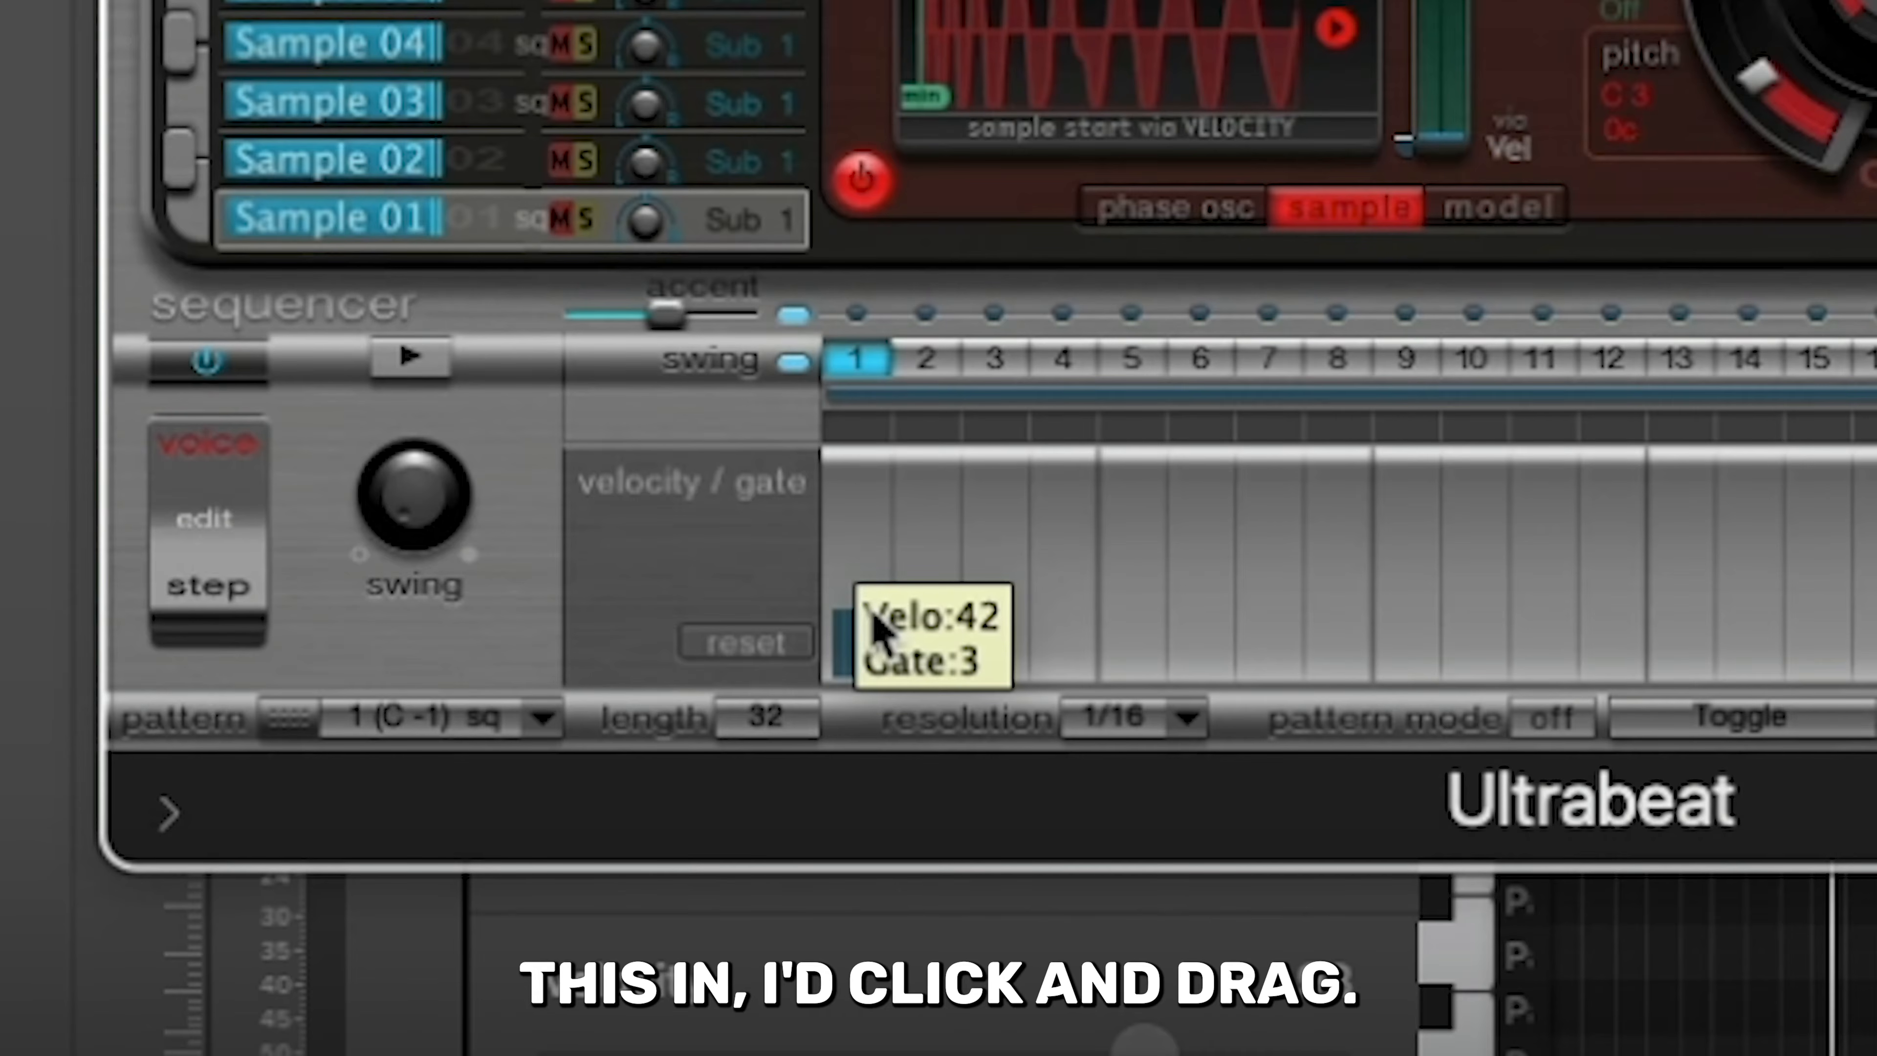
drag(876, 621, 890, 618)
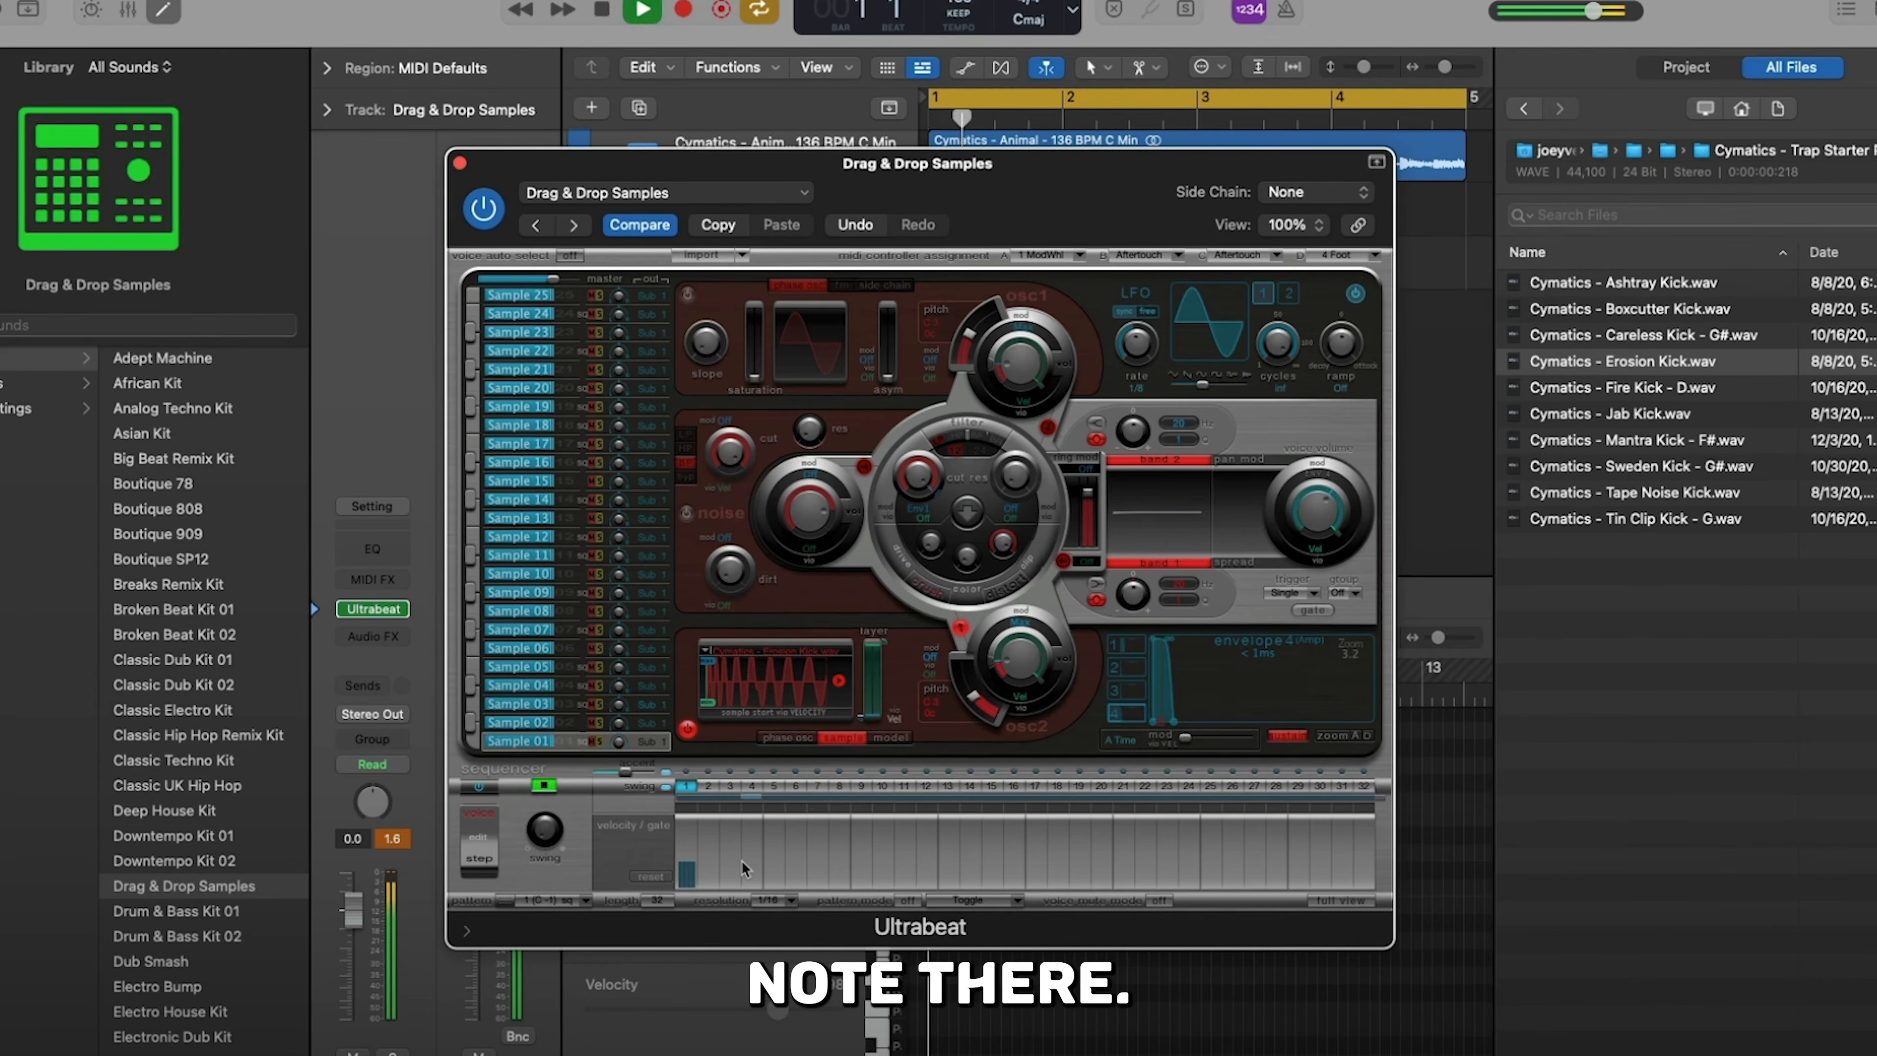
click(817, 871)
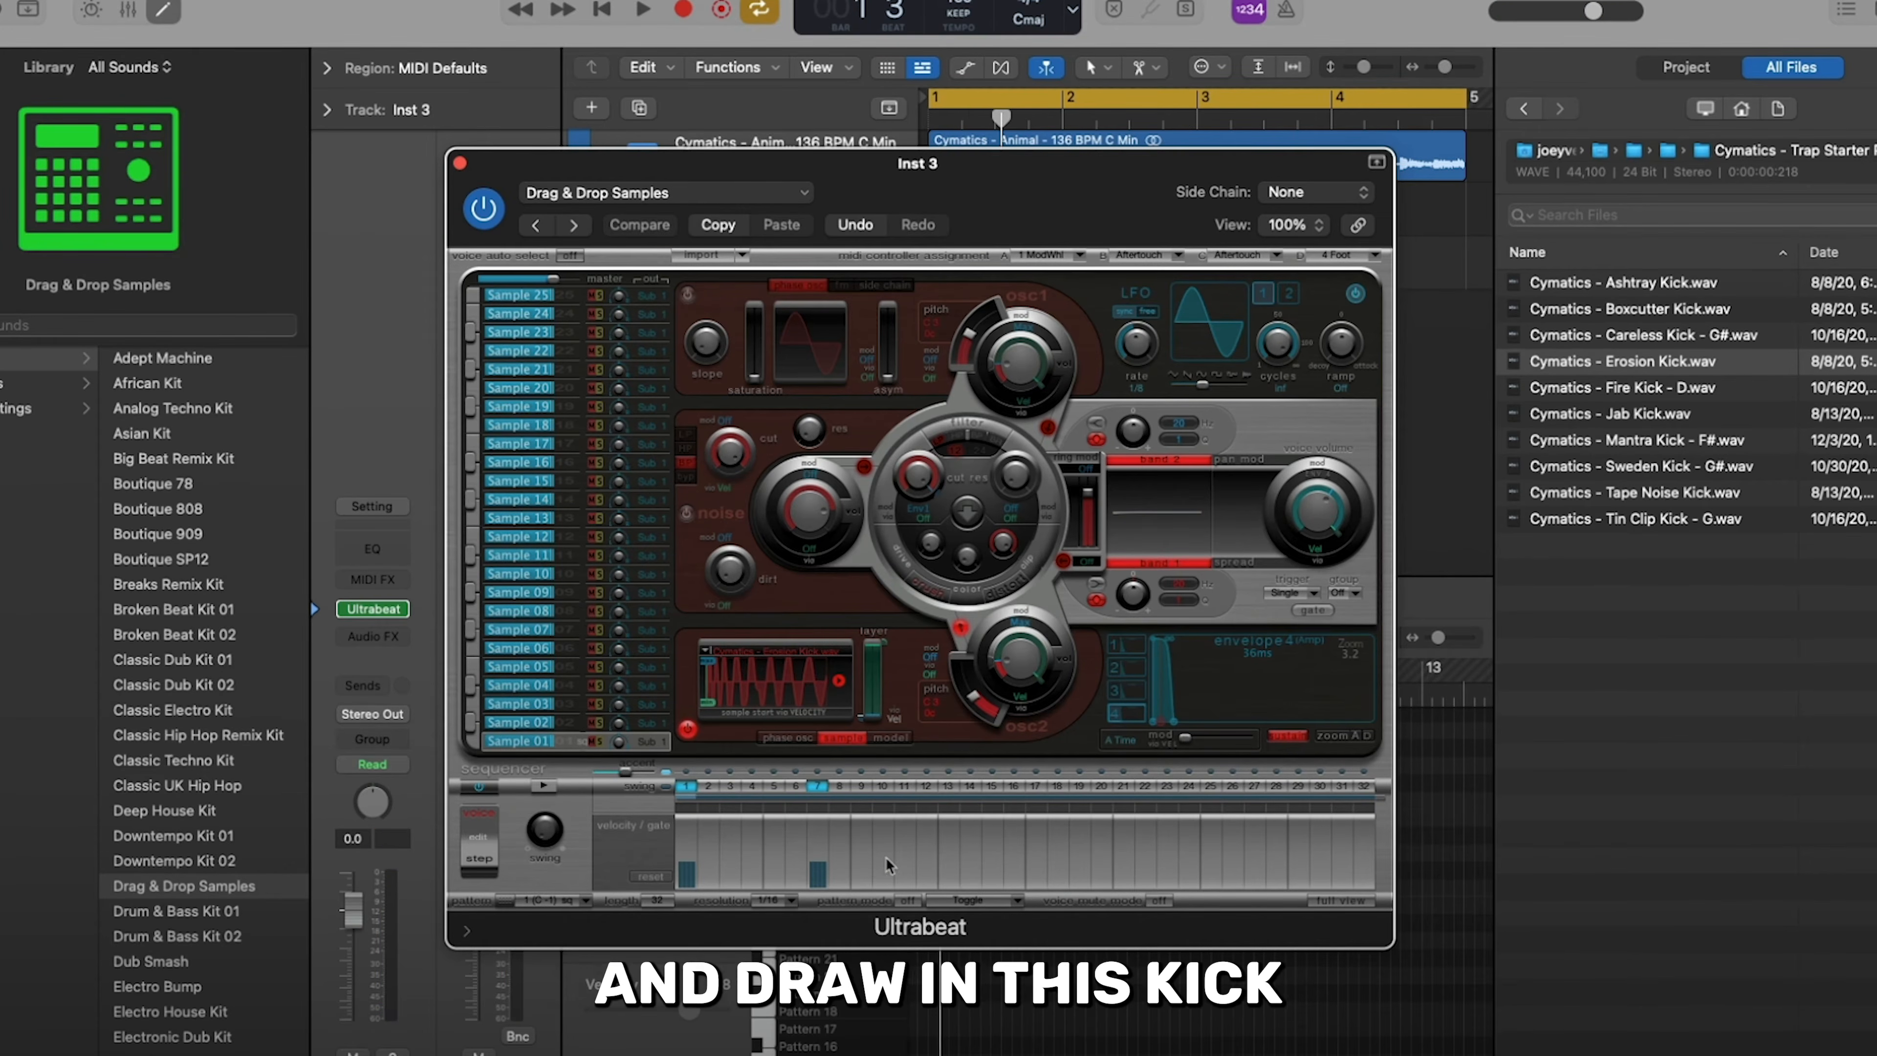
click(949, 872)
click(992, 872)
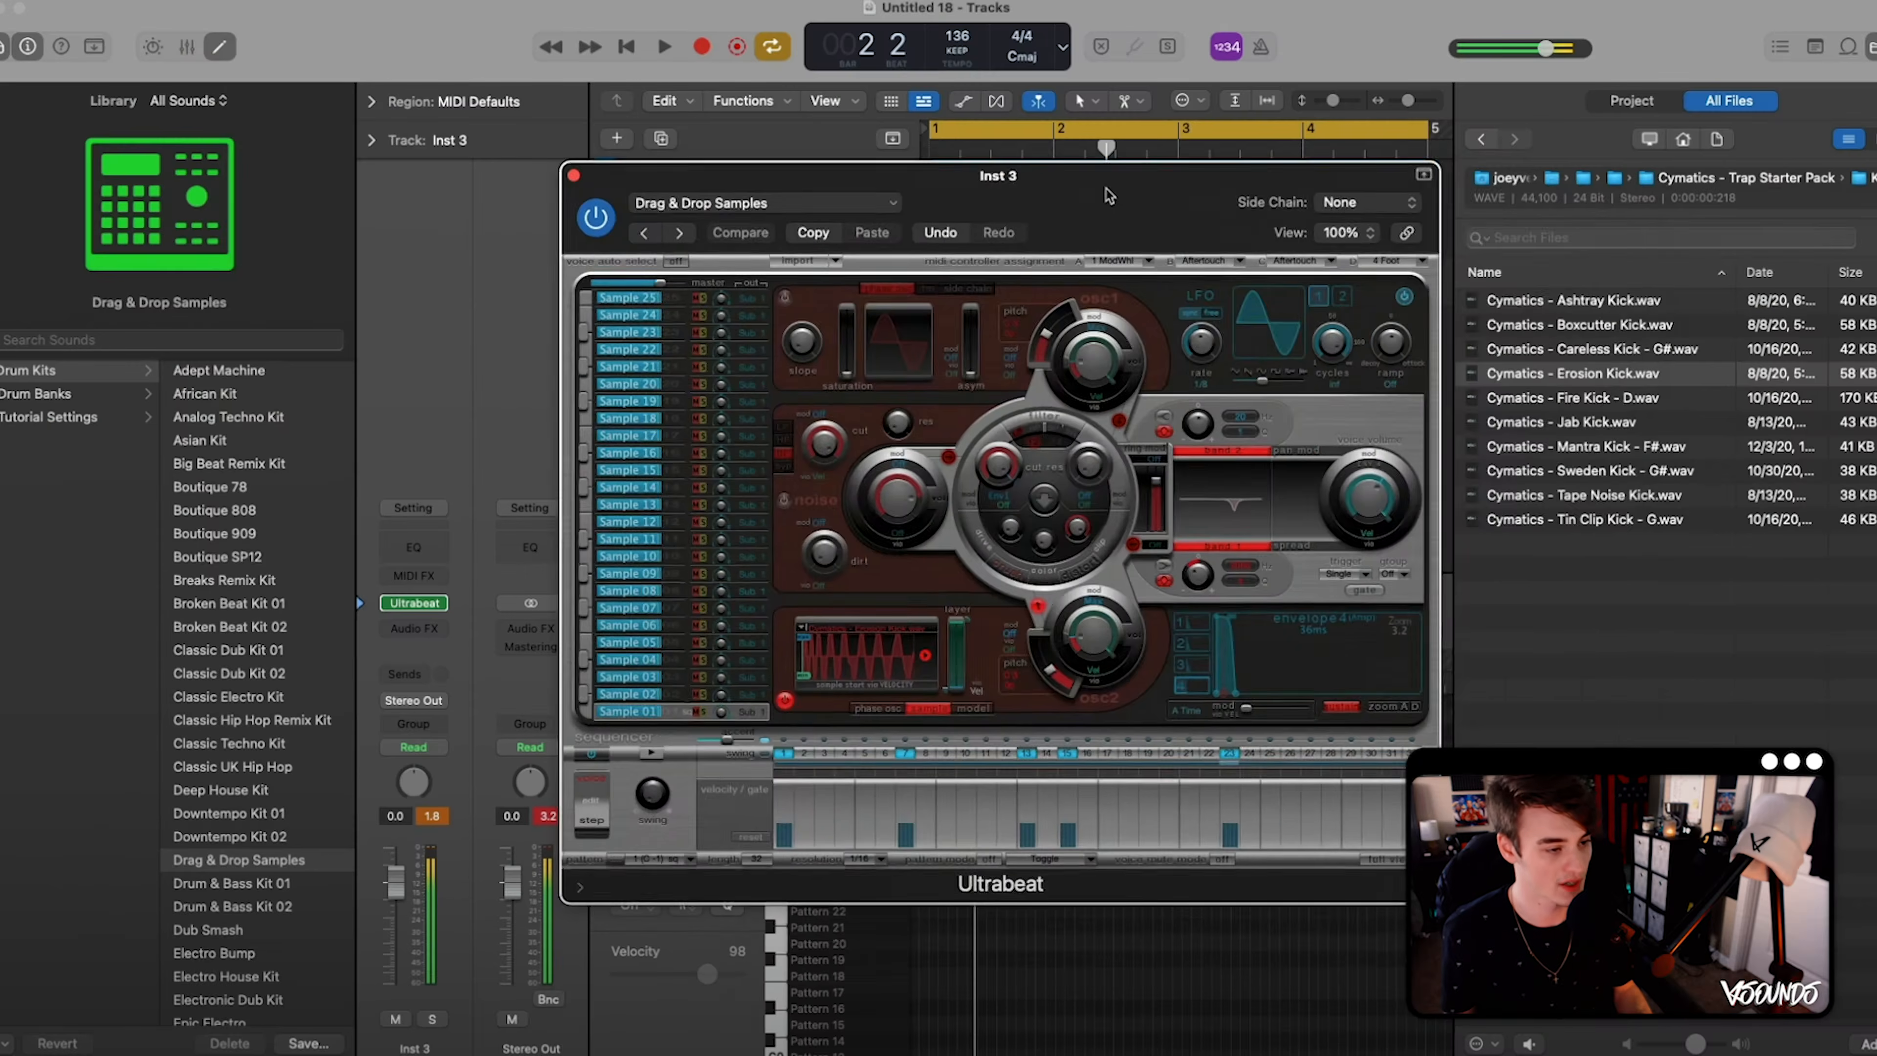
- Place the sequencer pattern as a region at bar 1 of the Drag & Drop Samples track, and turn off and close Ultrabeat's sequencer
drag(1104, 187, 1634, 213)
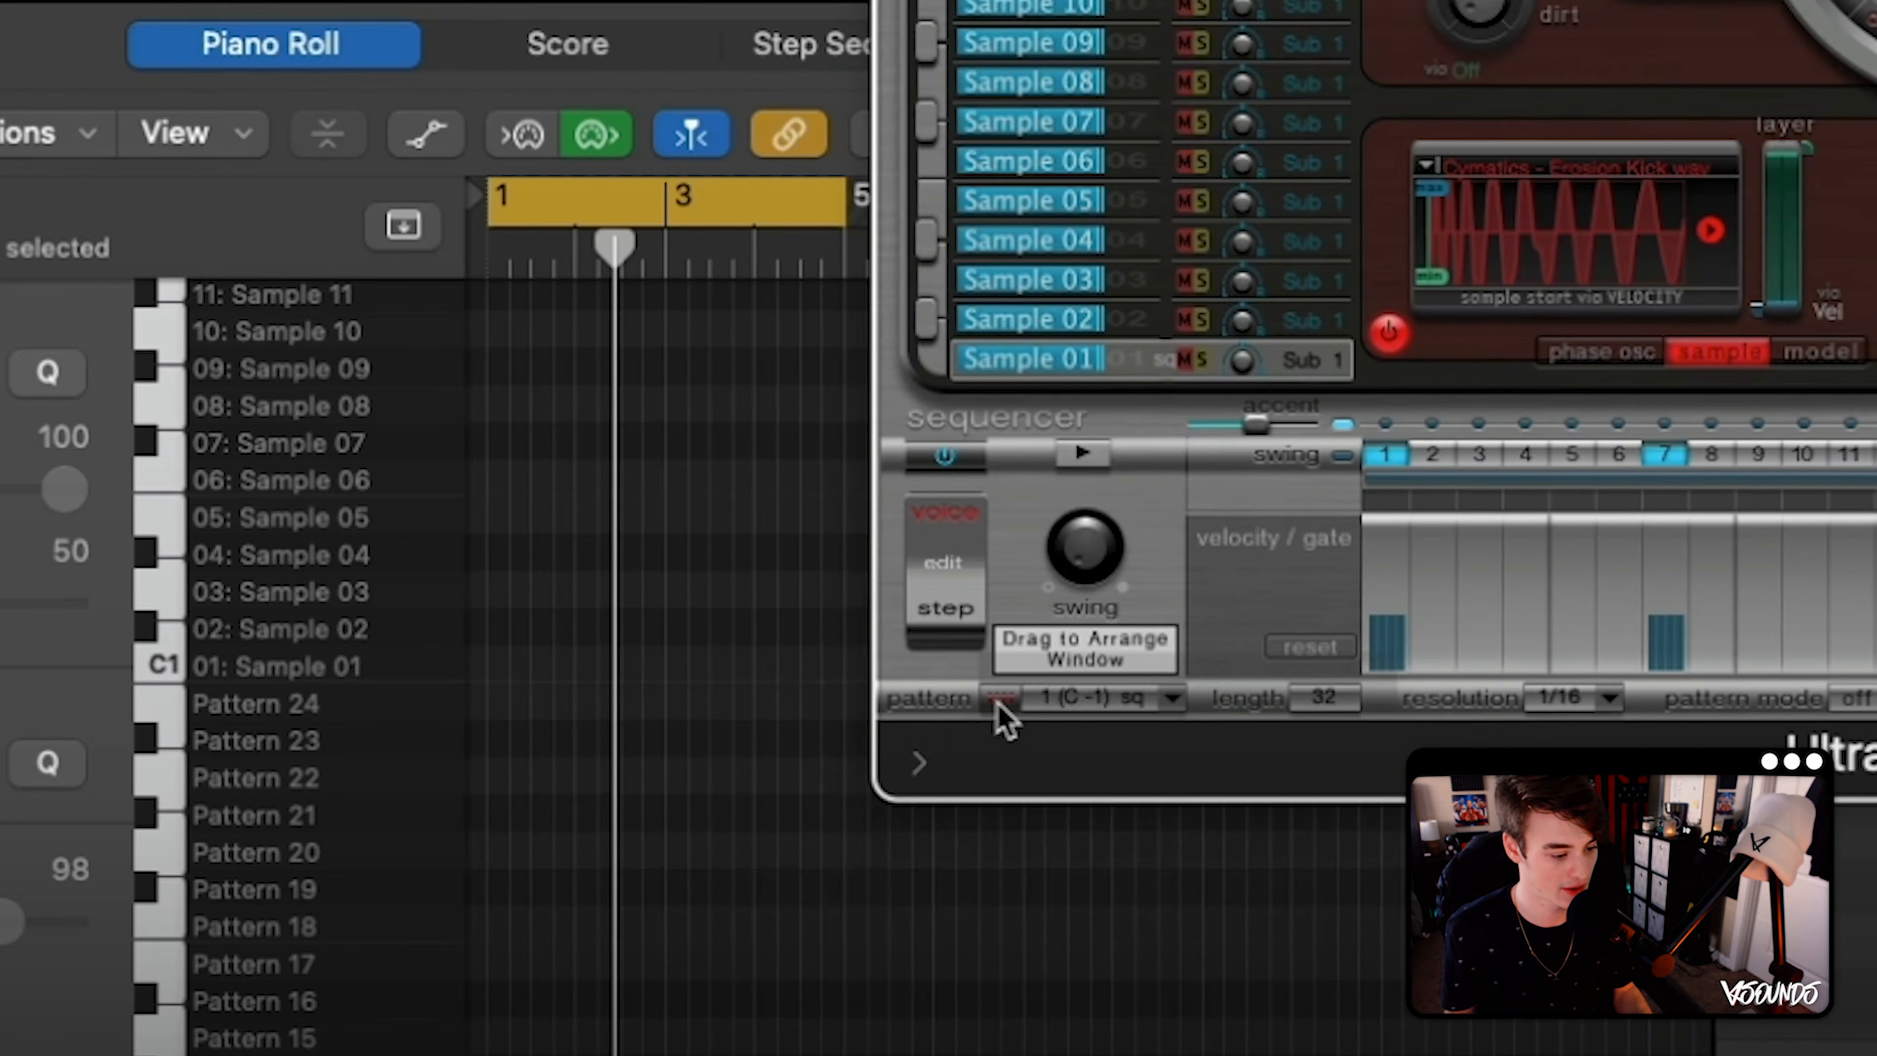
drag(999, 708, 592, 0)
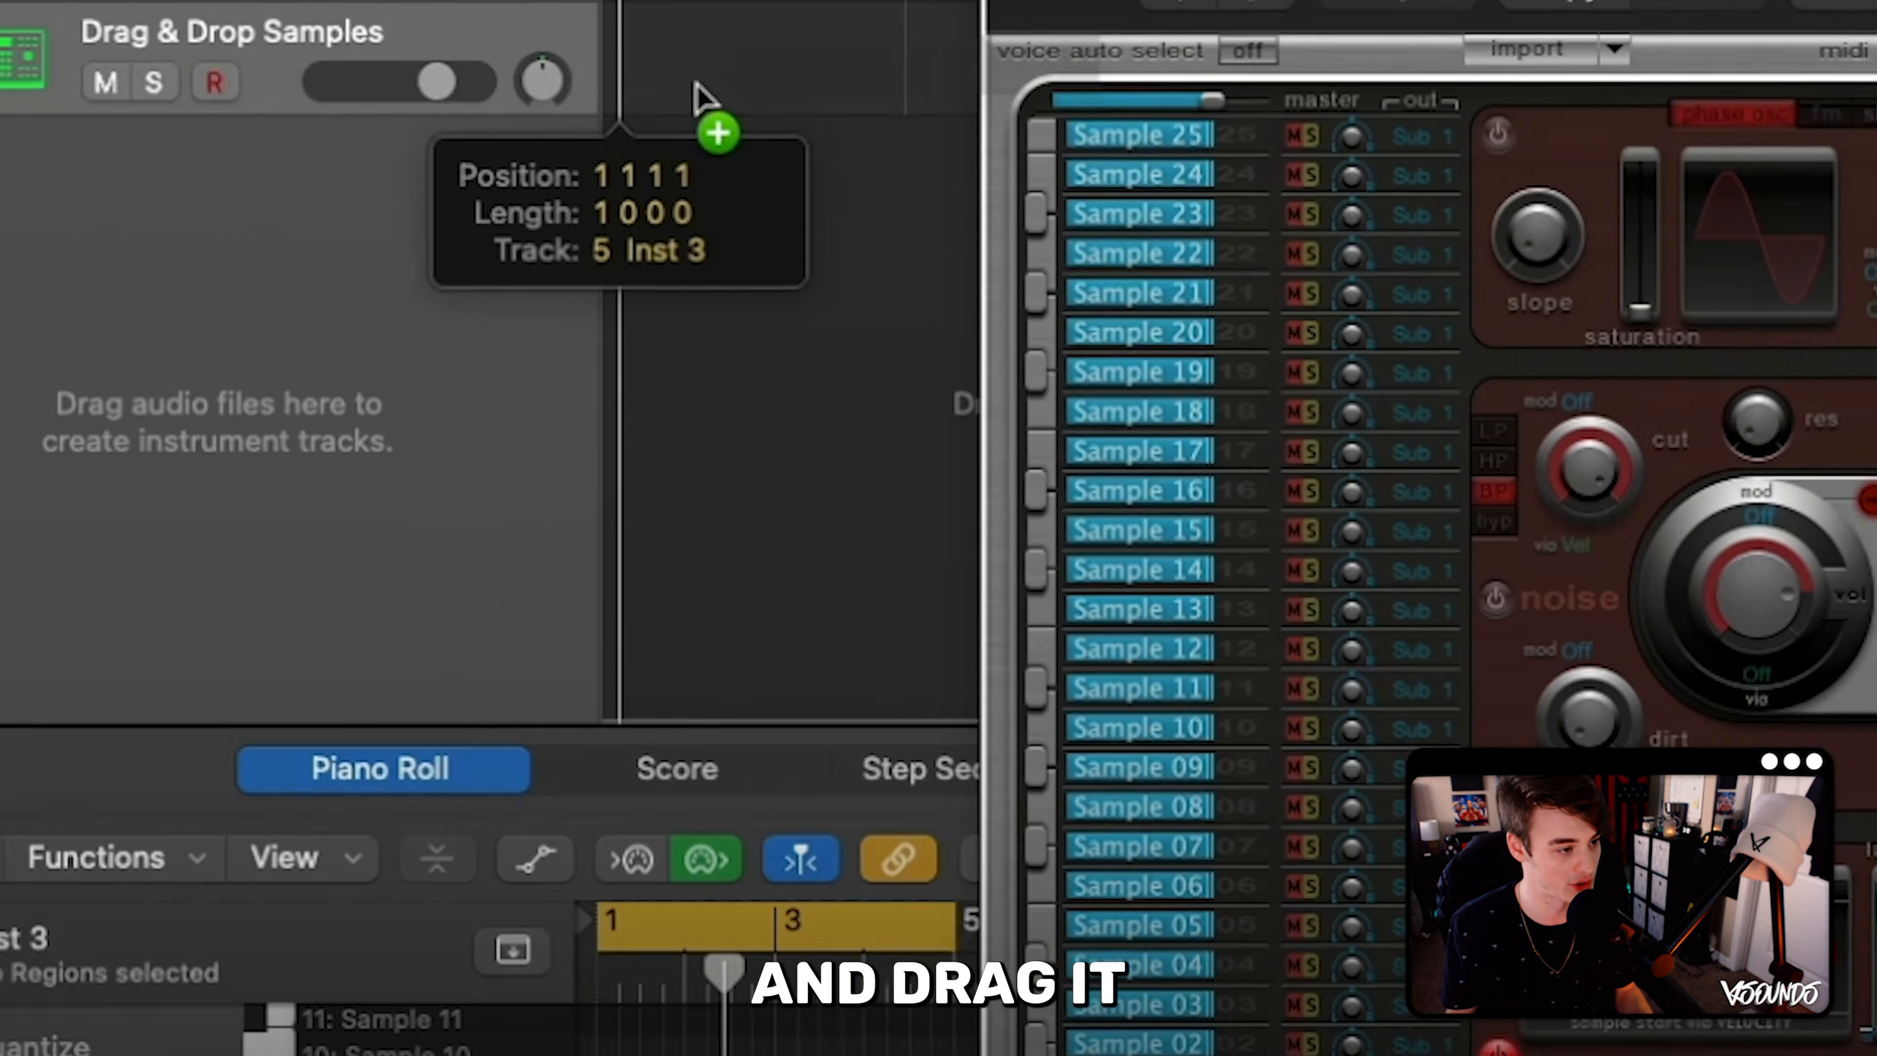
drag(698, 97, 636, 70)
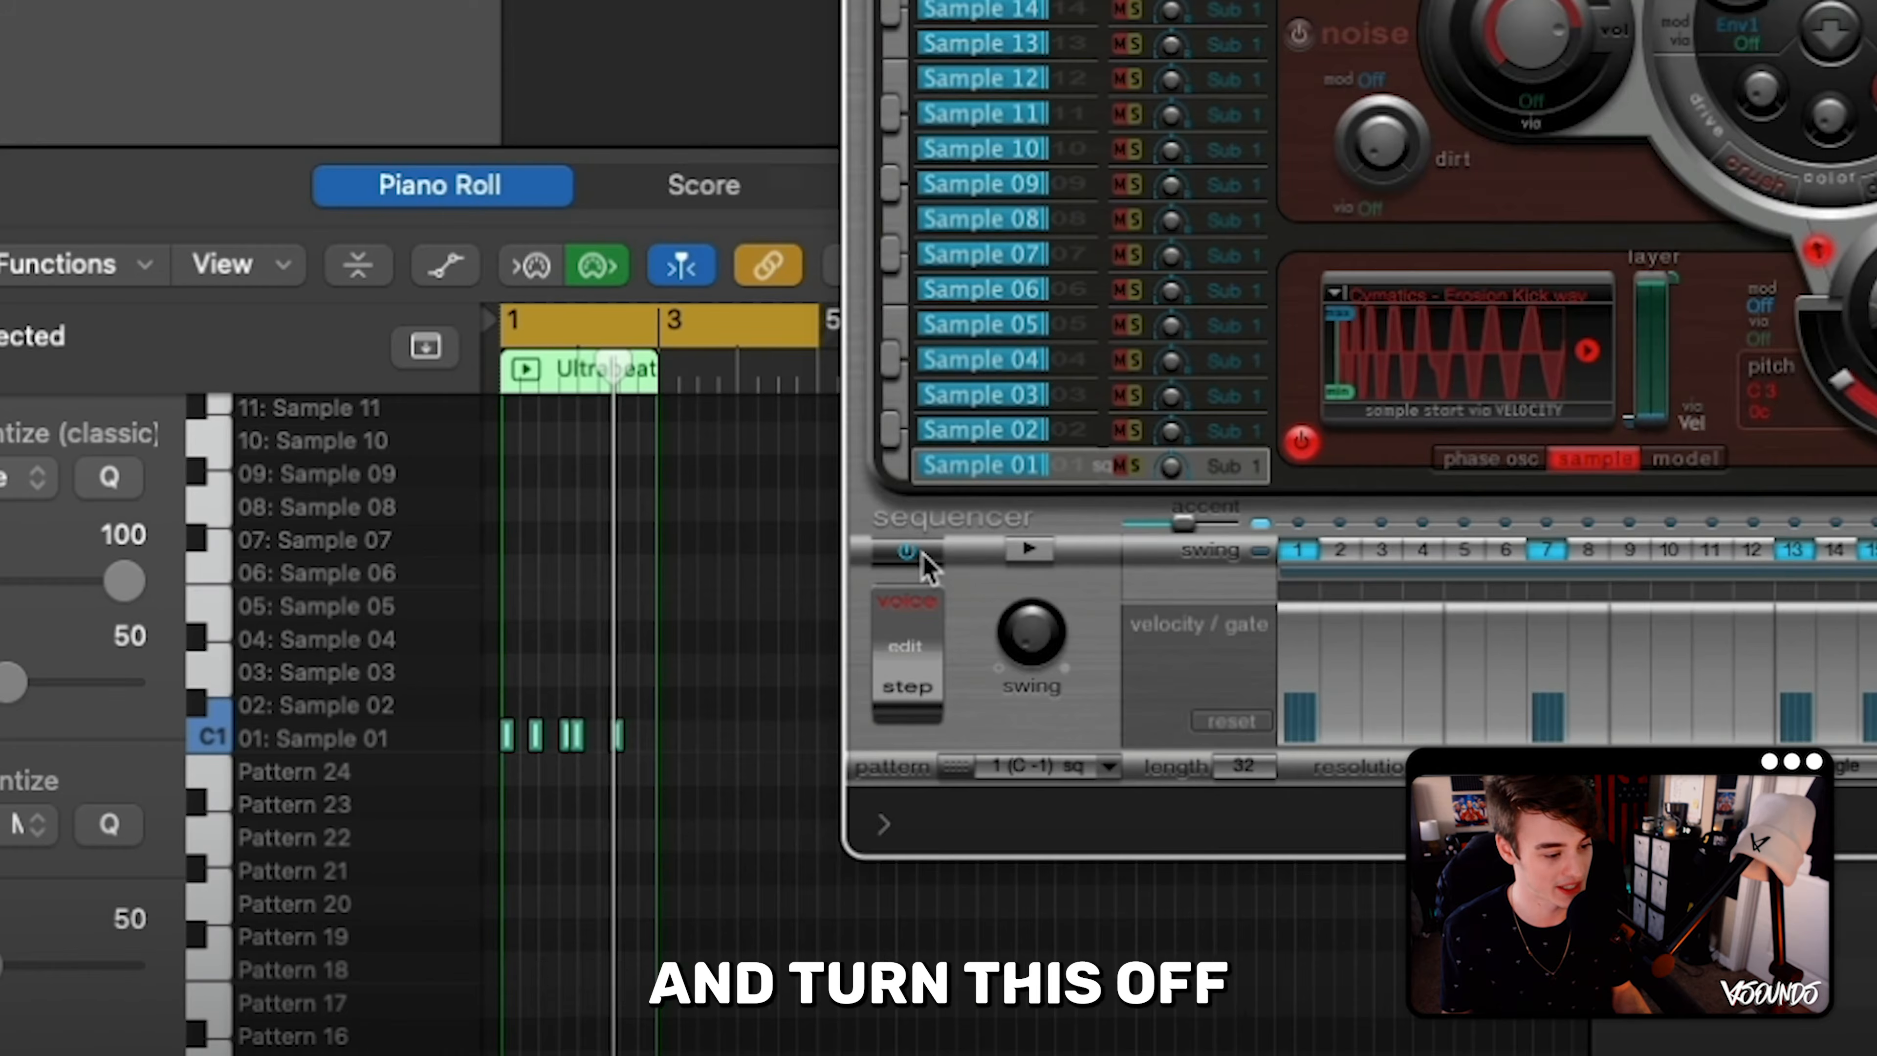
click(1118, 771)
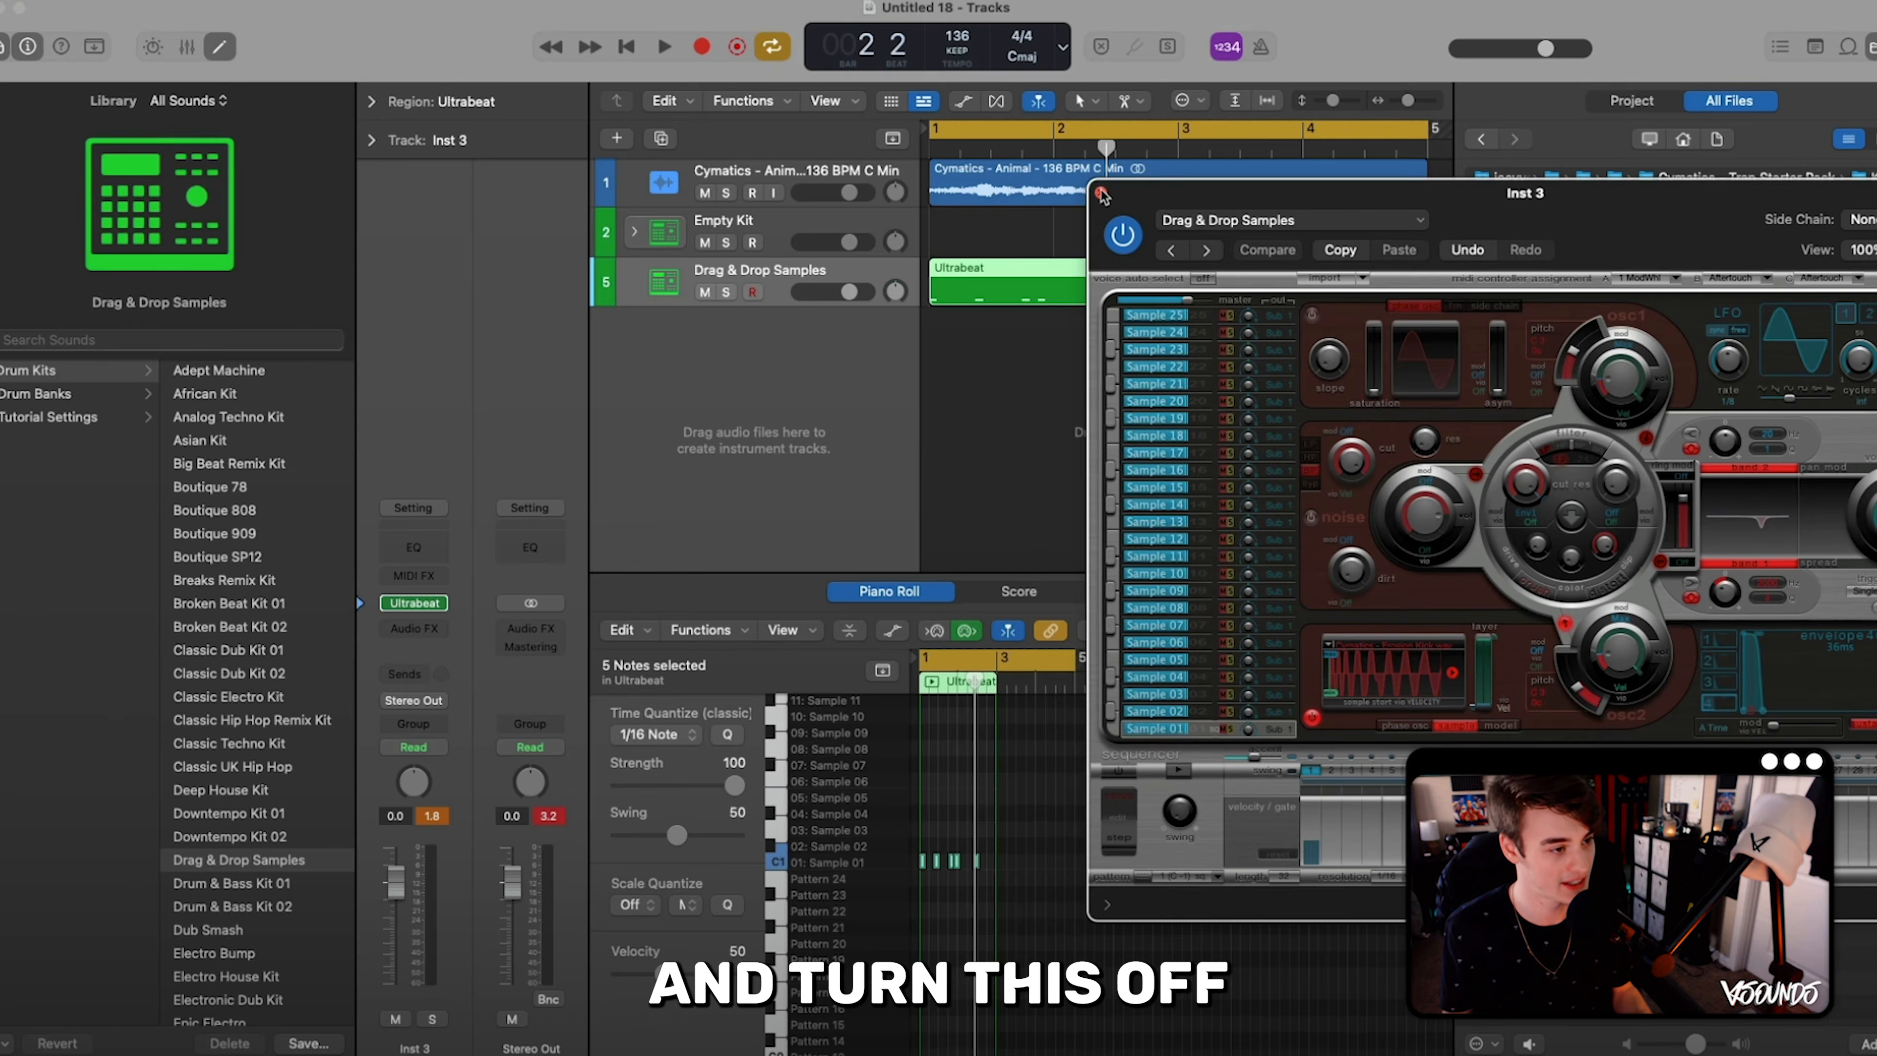
click(1103, 195)
- Play back the kick pattern with the melody and loop the Ultrabeat region up to bar 5
click(1065, 335)
key(space)
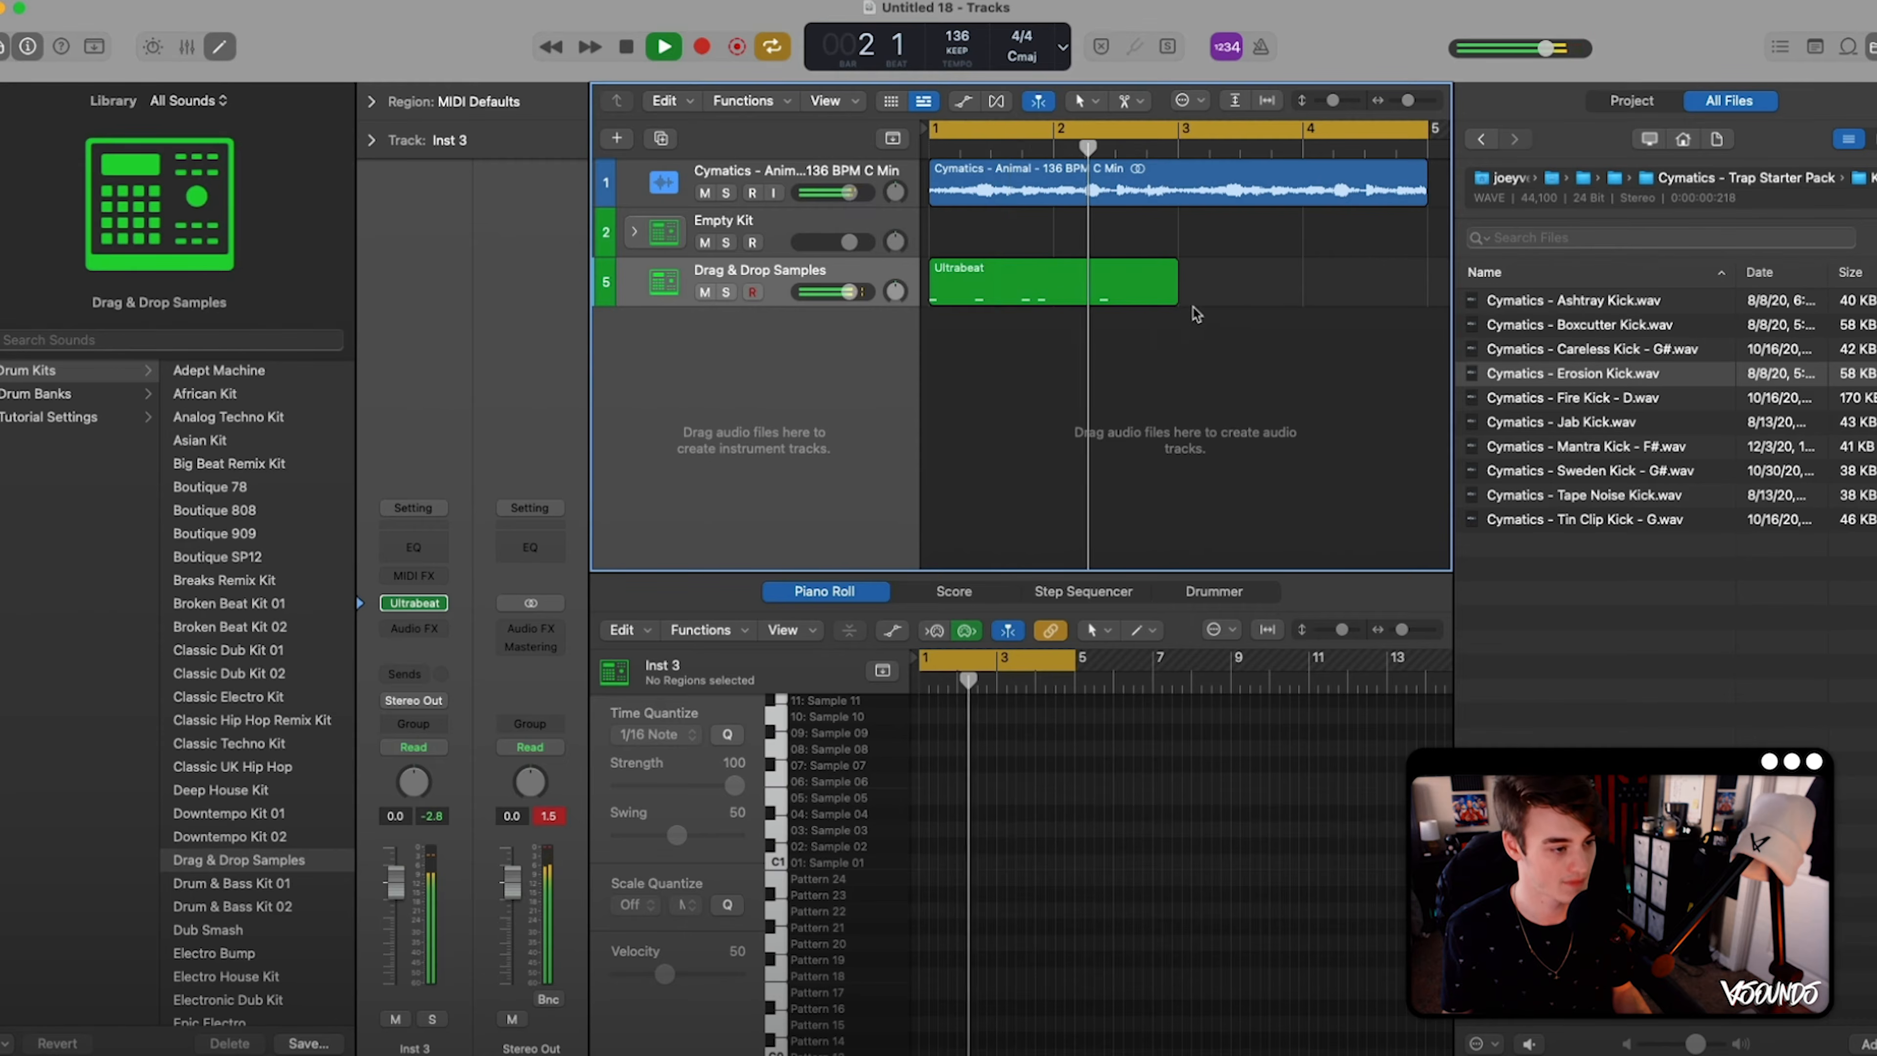
key(space)
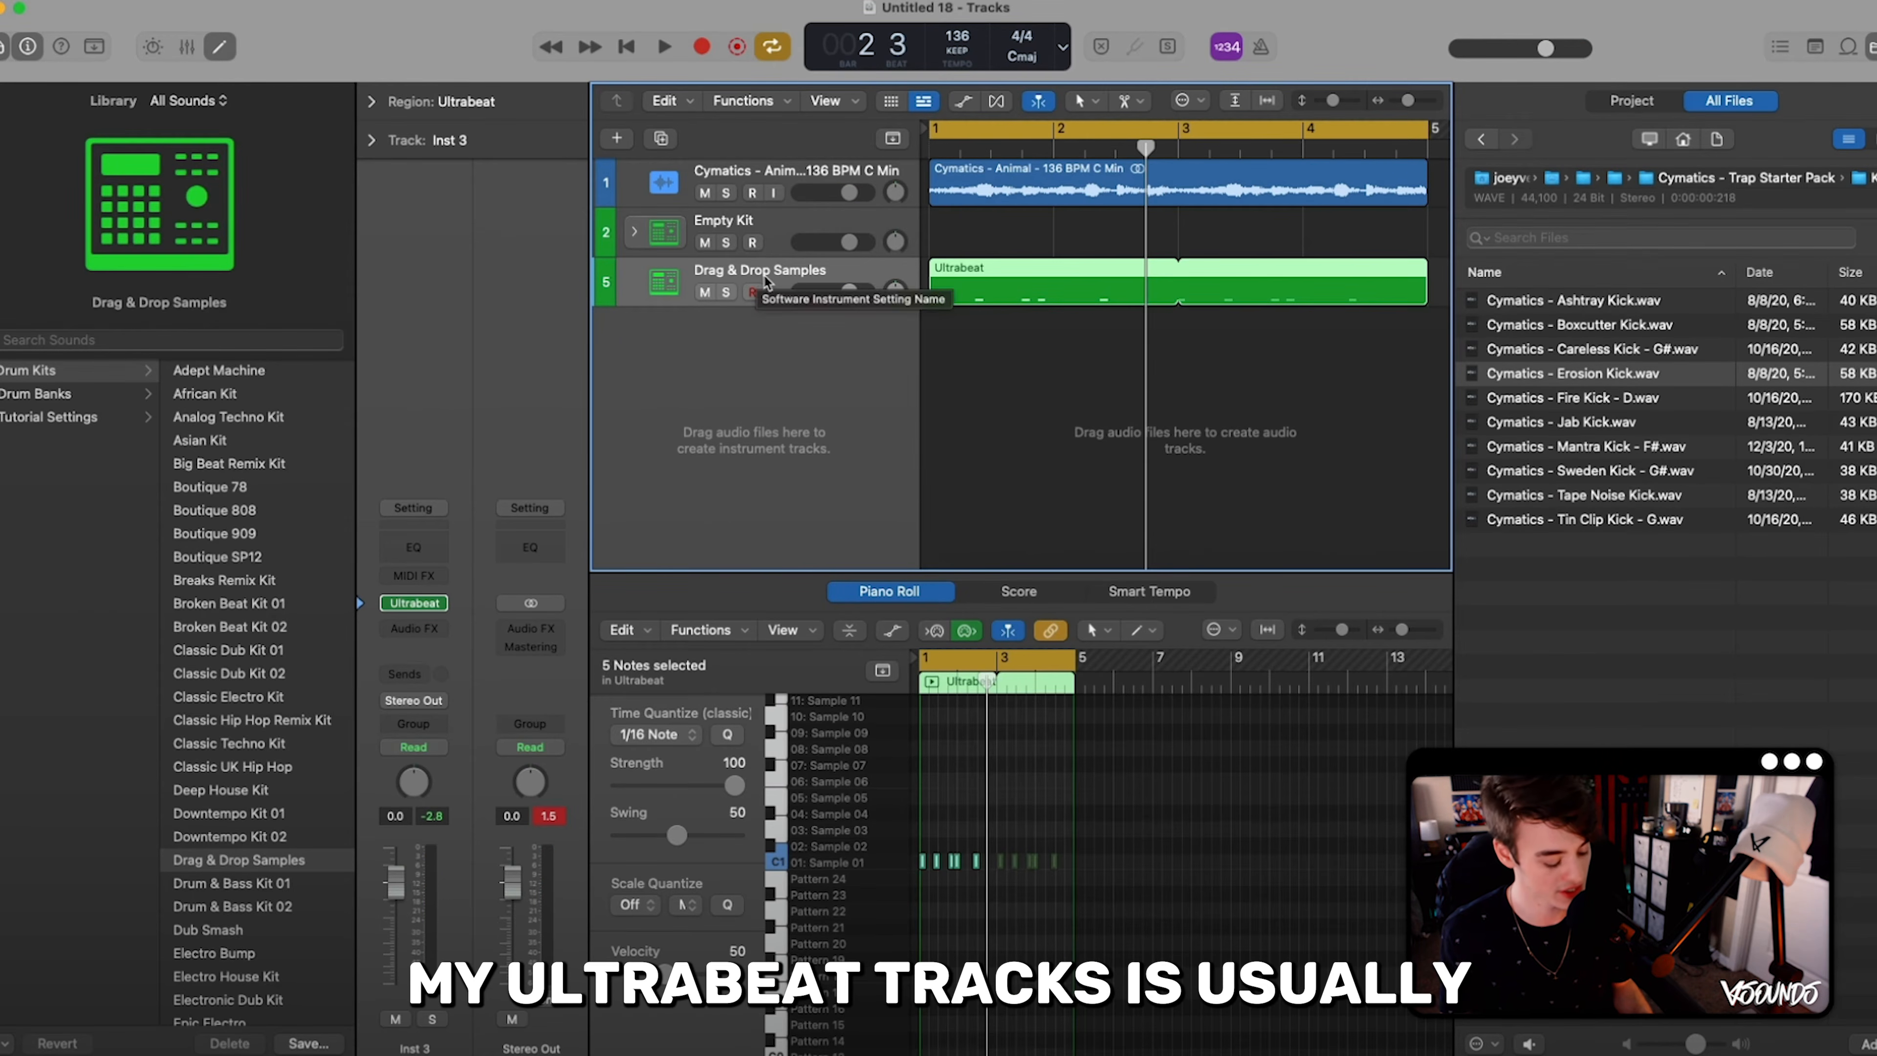
- Duplicate the Drag & Drop Samples track, naming the original Kick and the copy Snare
key(super+d)
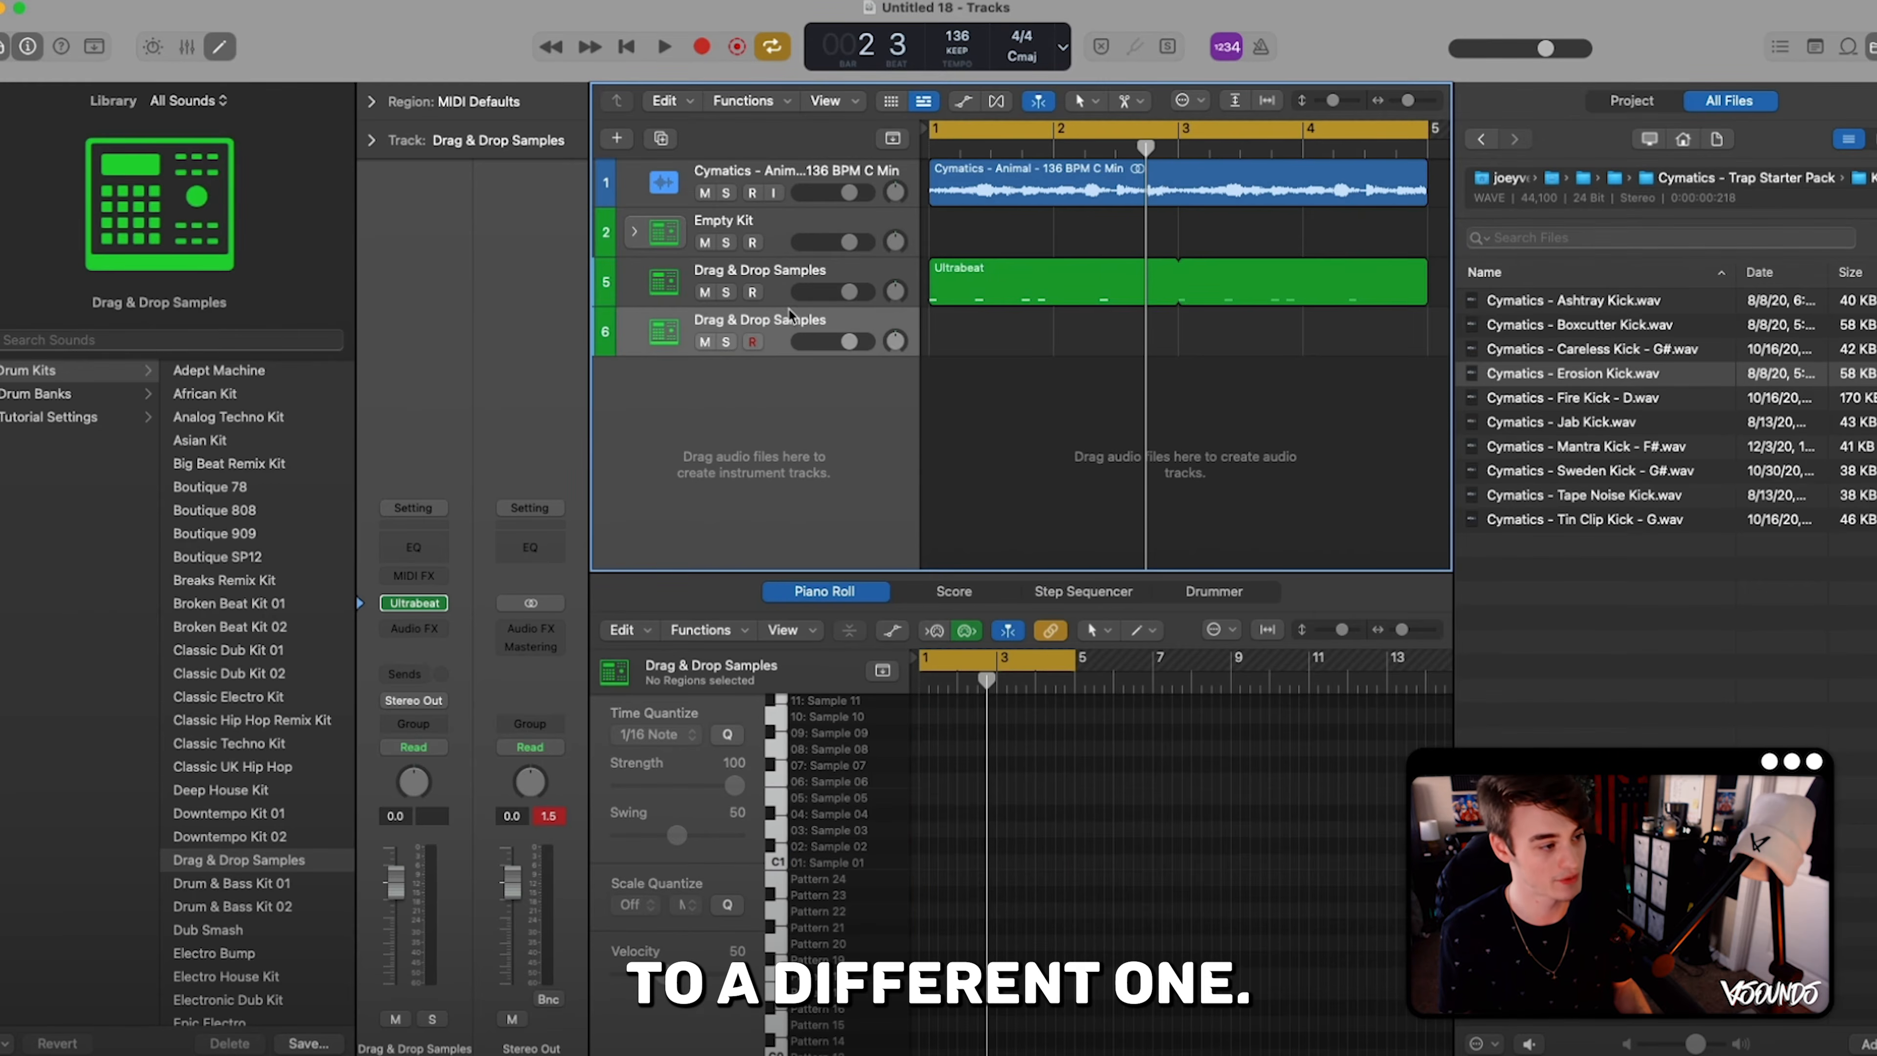
double_click(780, 267)
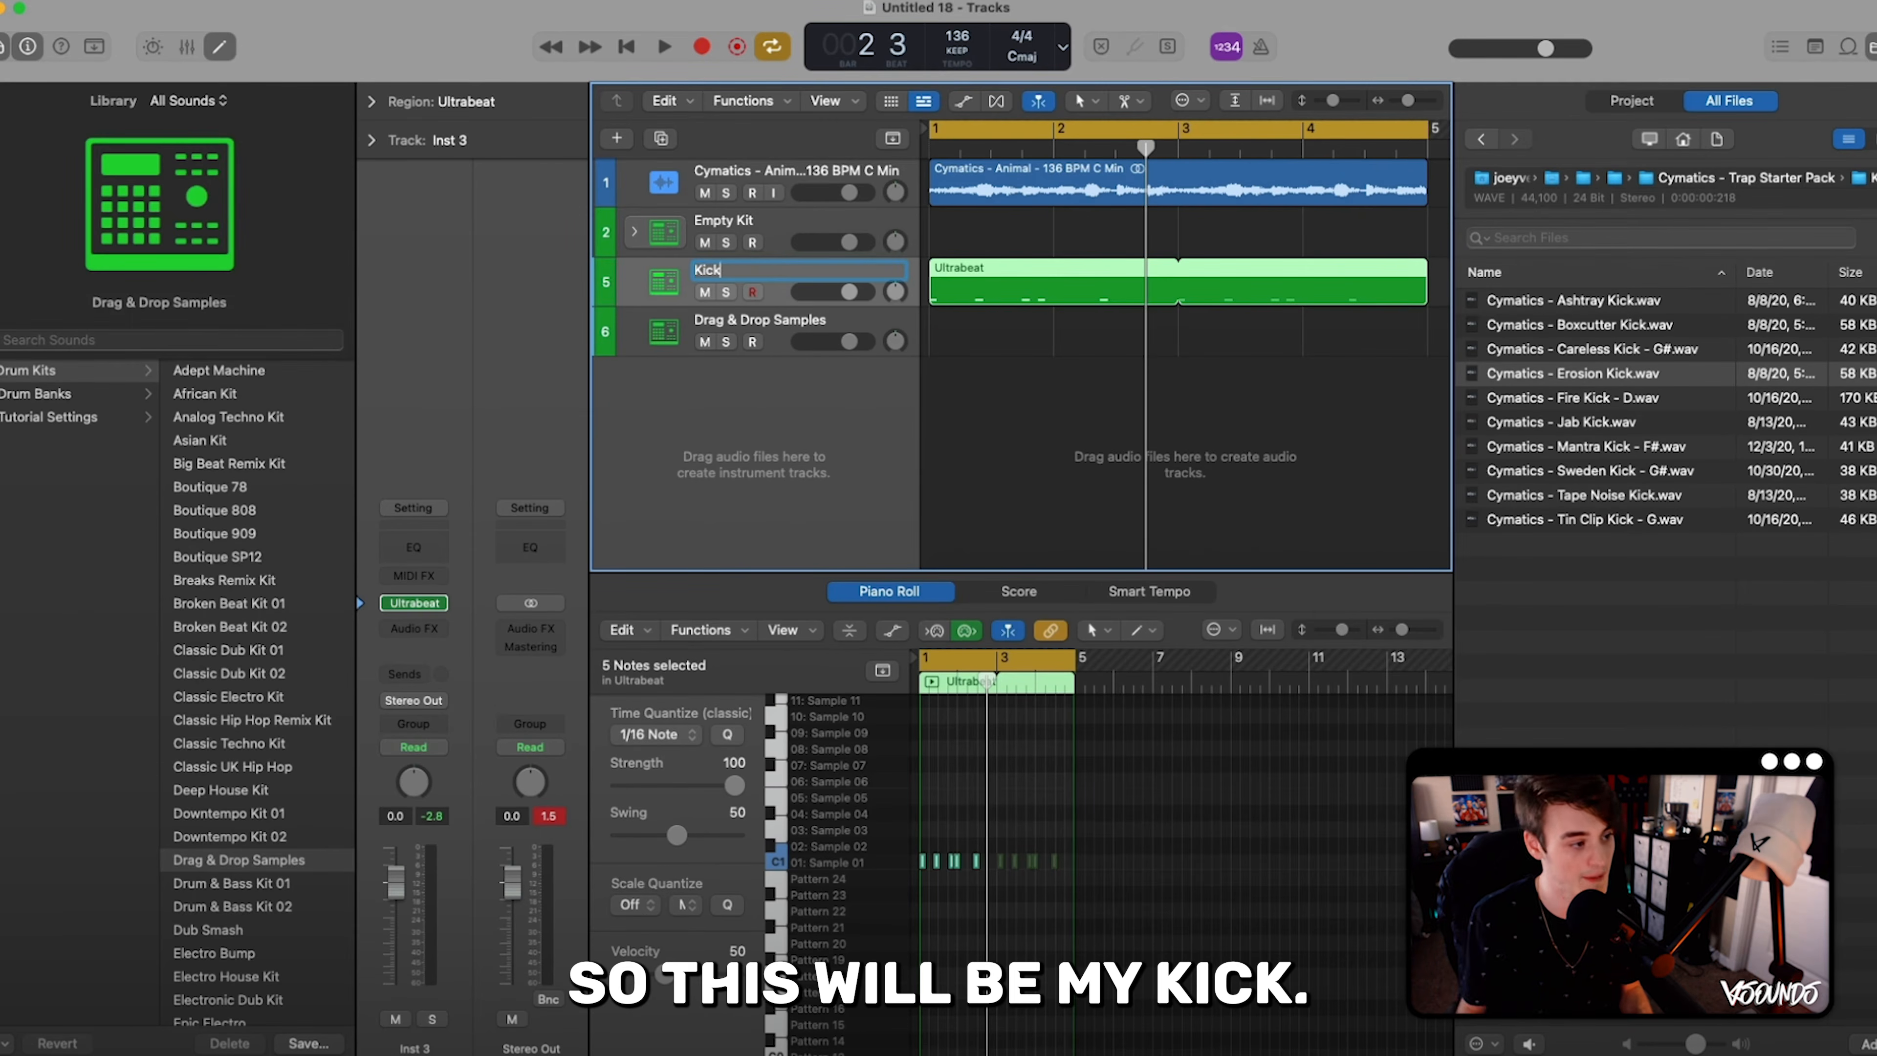
text(Kick)
key(Return)
double_click(750, 322)
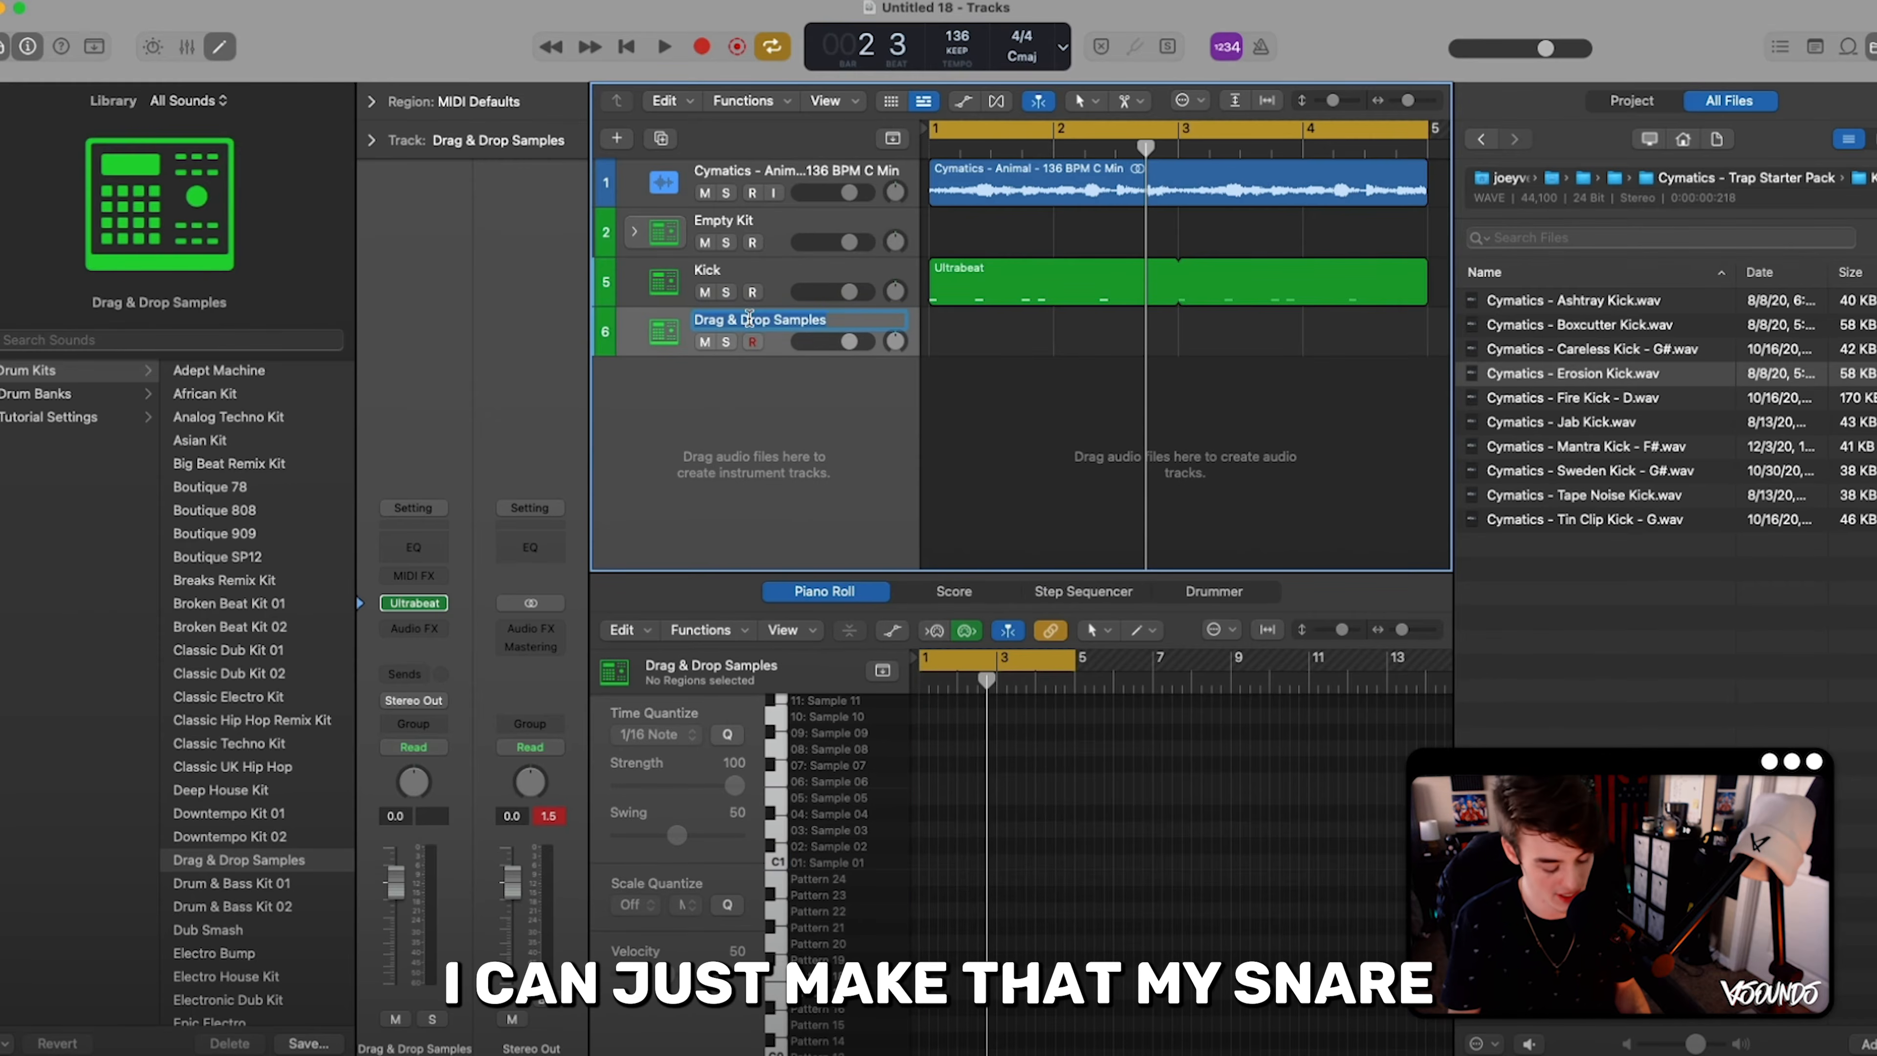
text(Snare)
key(Return)
- Audition the pack's snares and load Cymatics - Rum & Coke Rimshot.wav into Sample 01 of the Snare track's Ultrabeat
double_click(1510, 568)
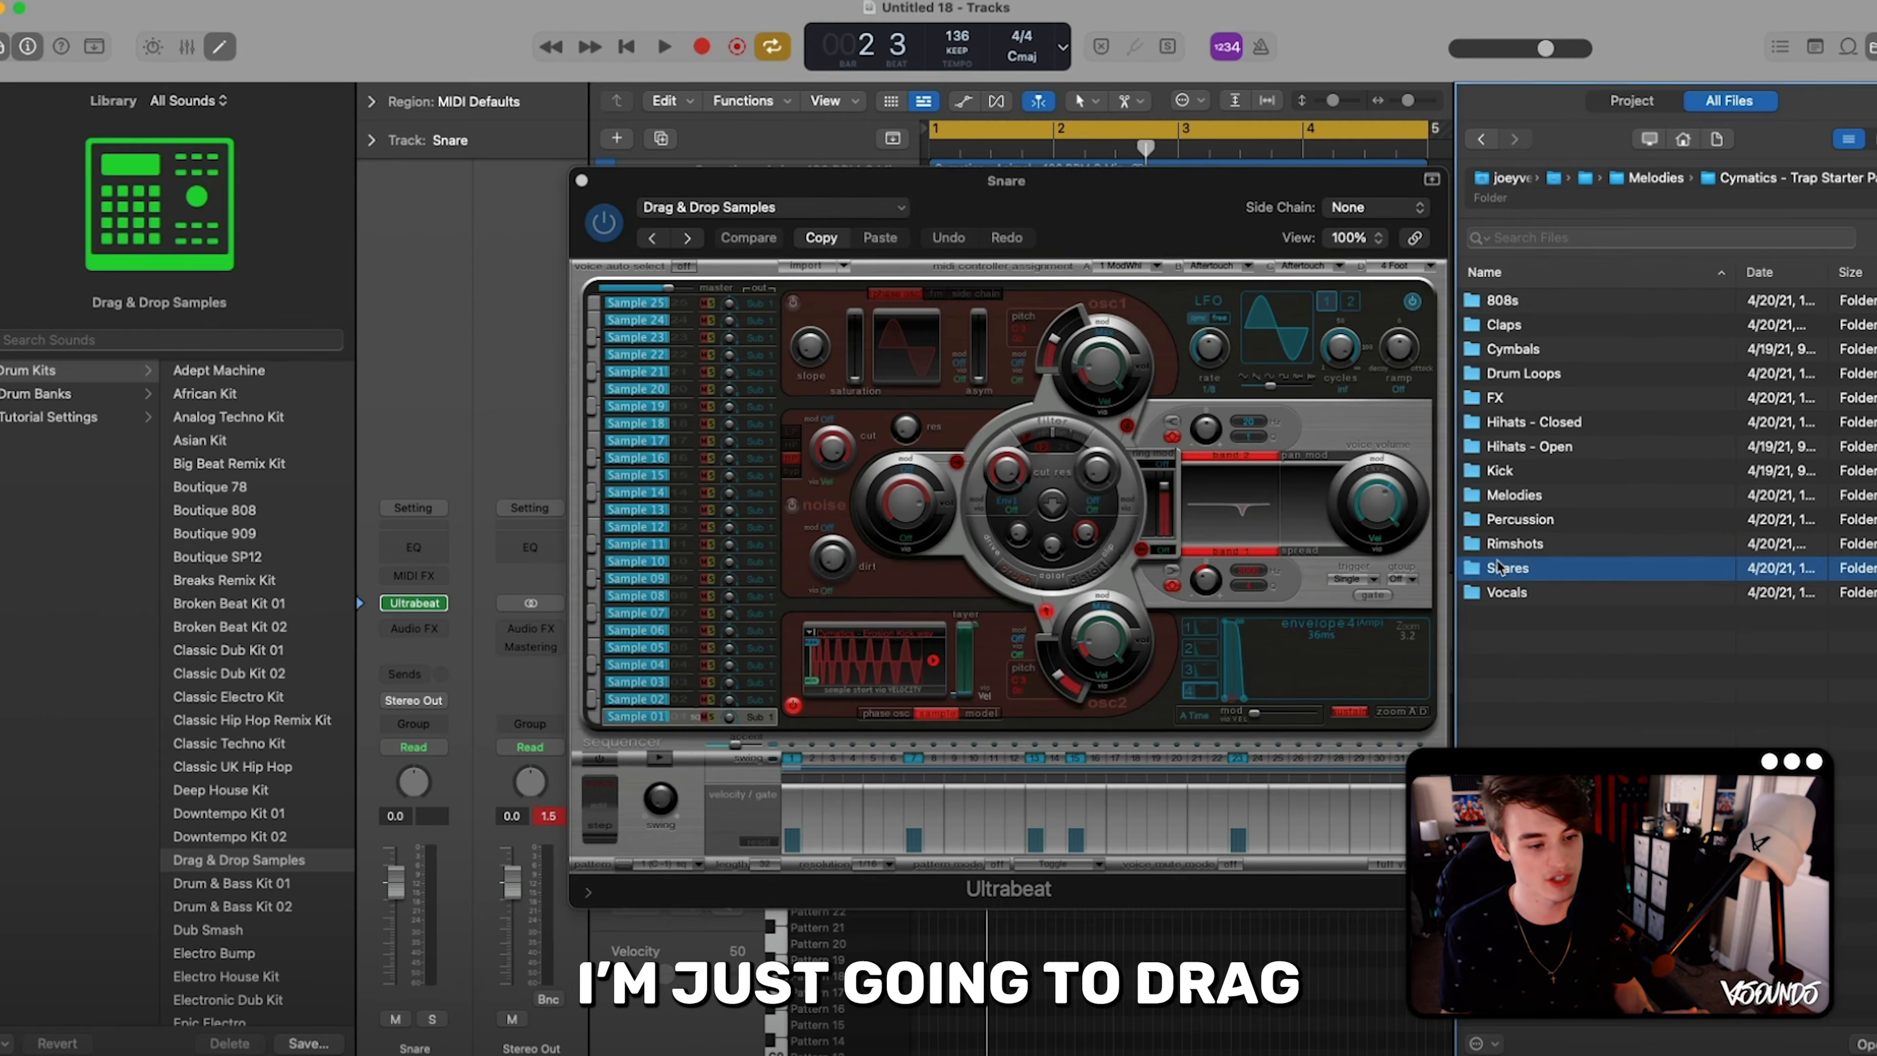
click(1572, 303)
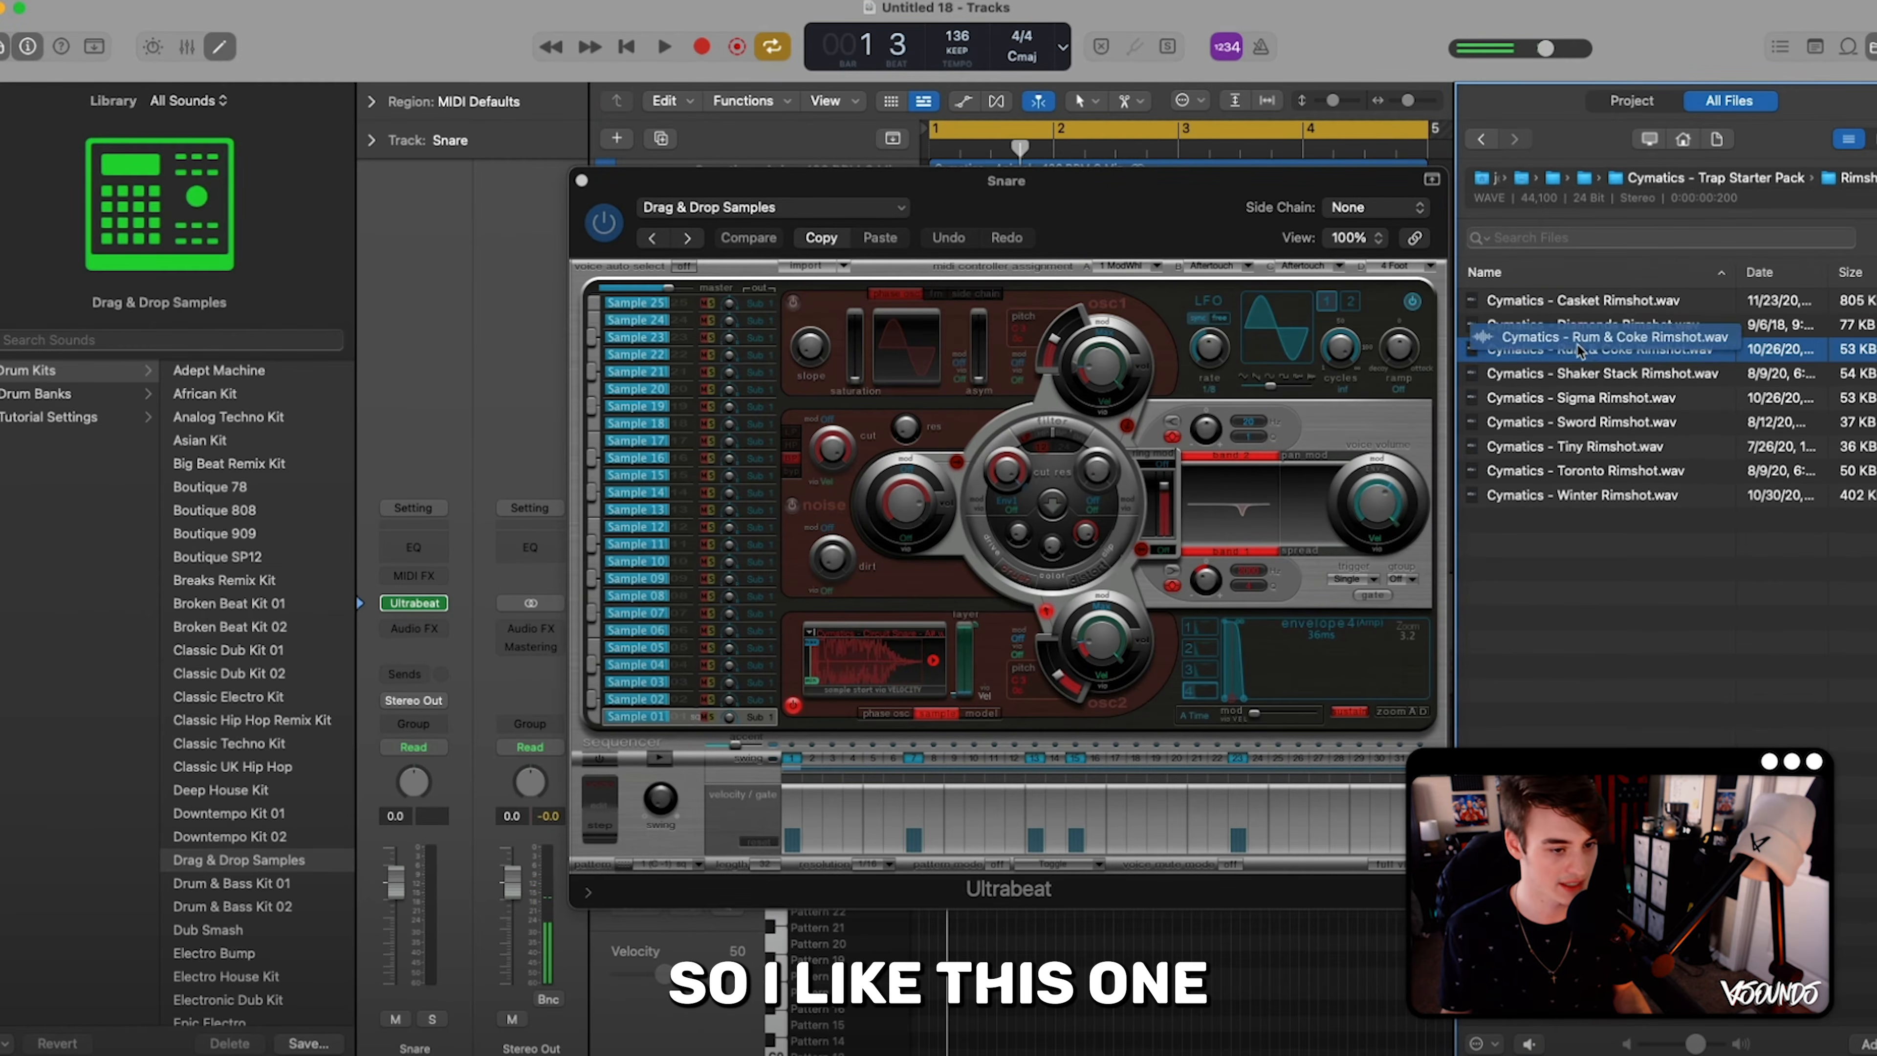
drag(1589, 348, 894, 663)
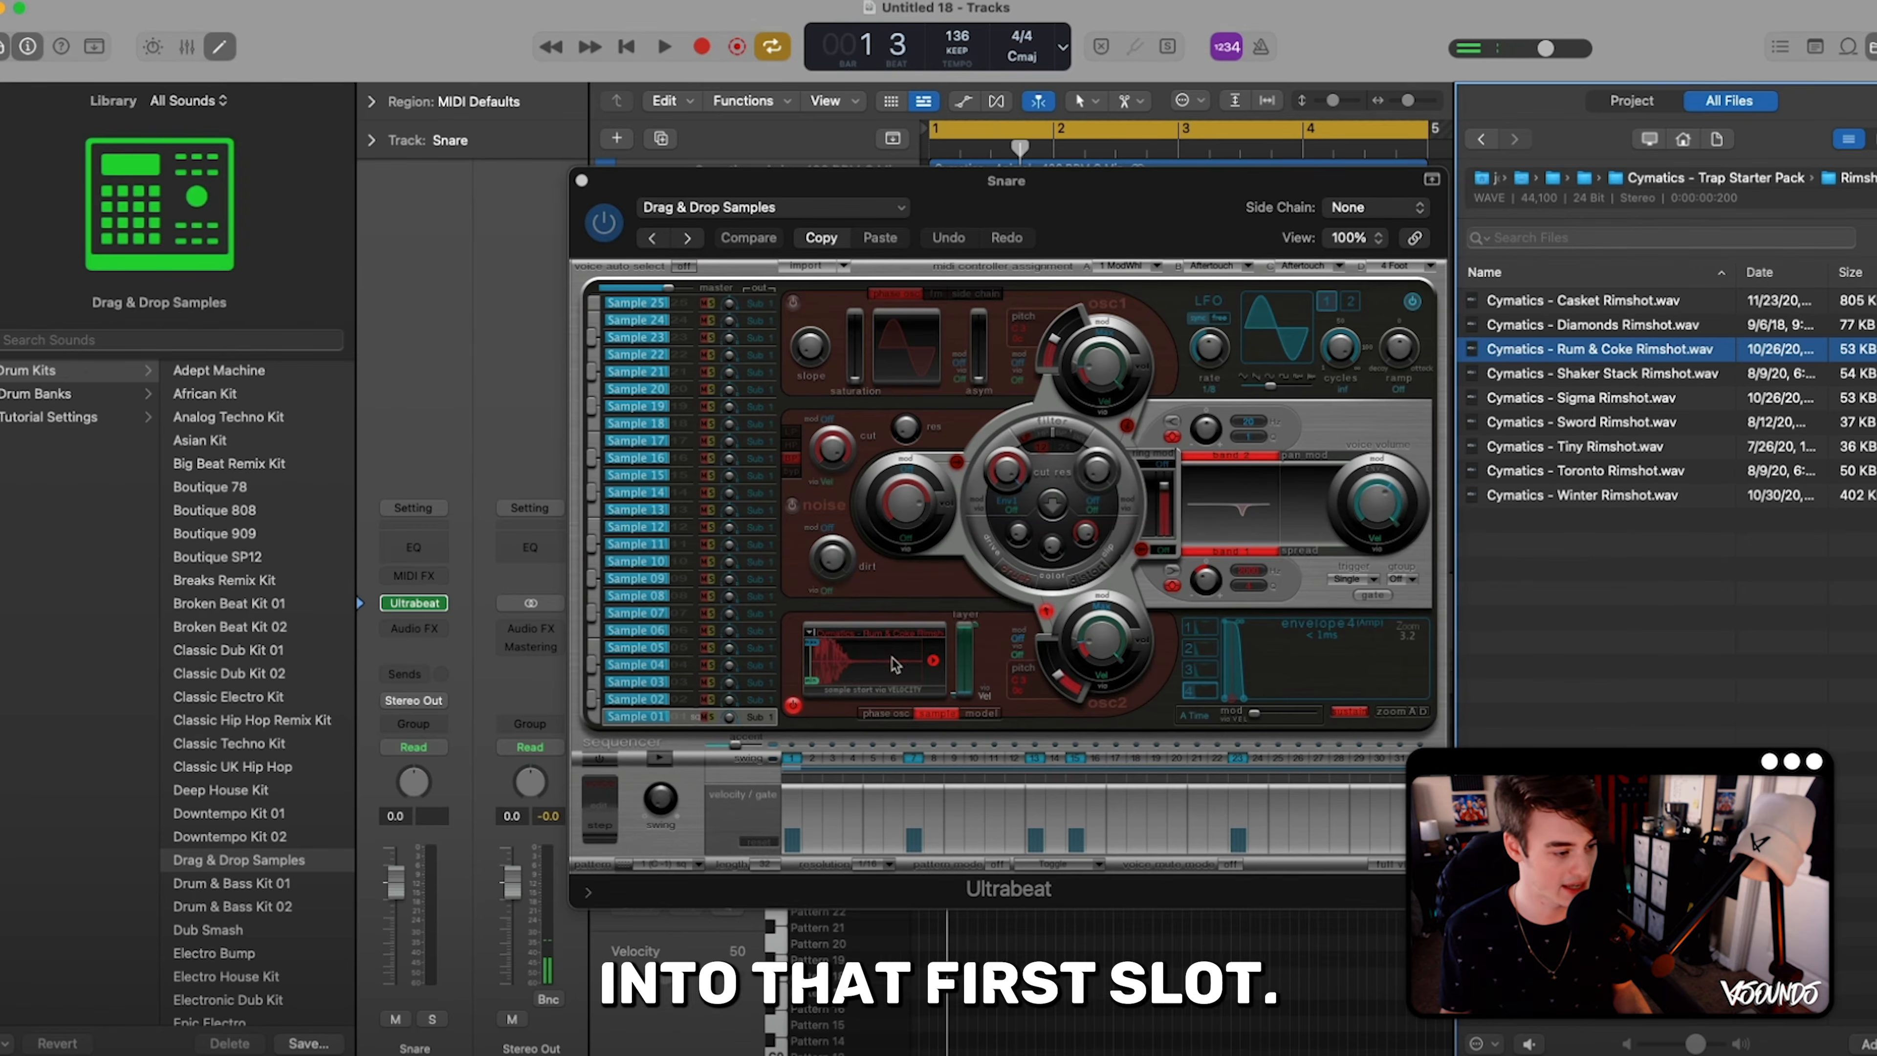
click(582, 181)
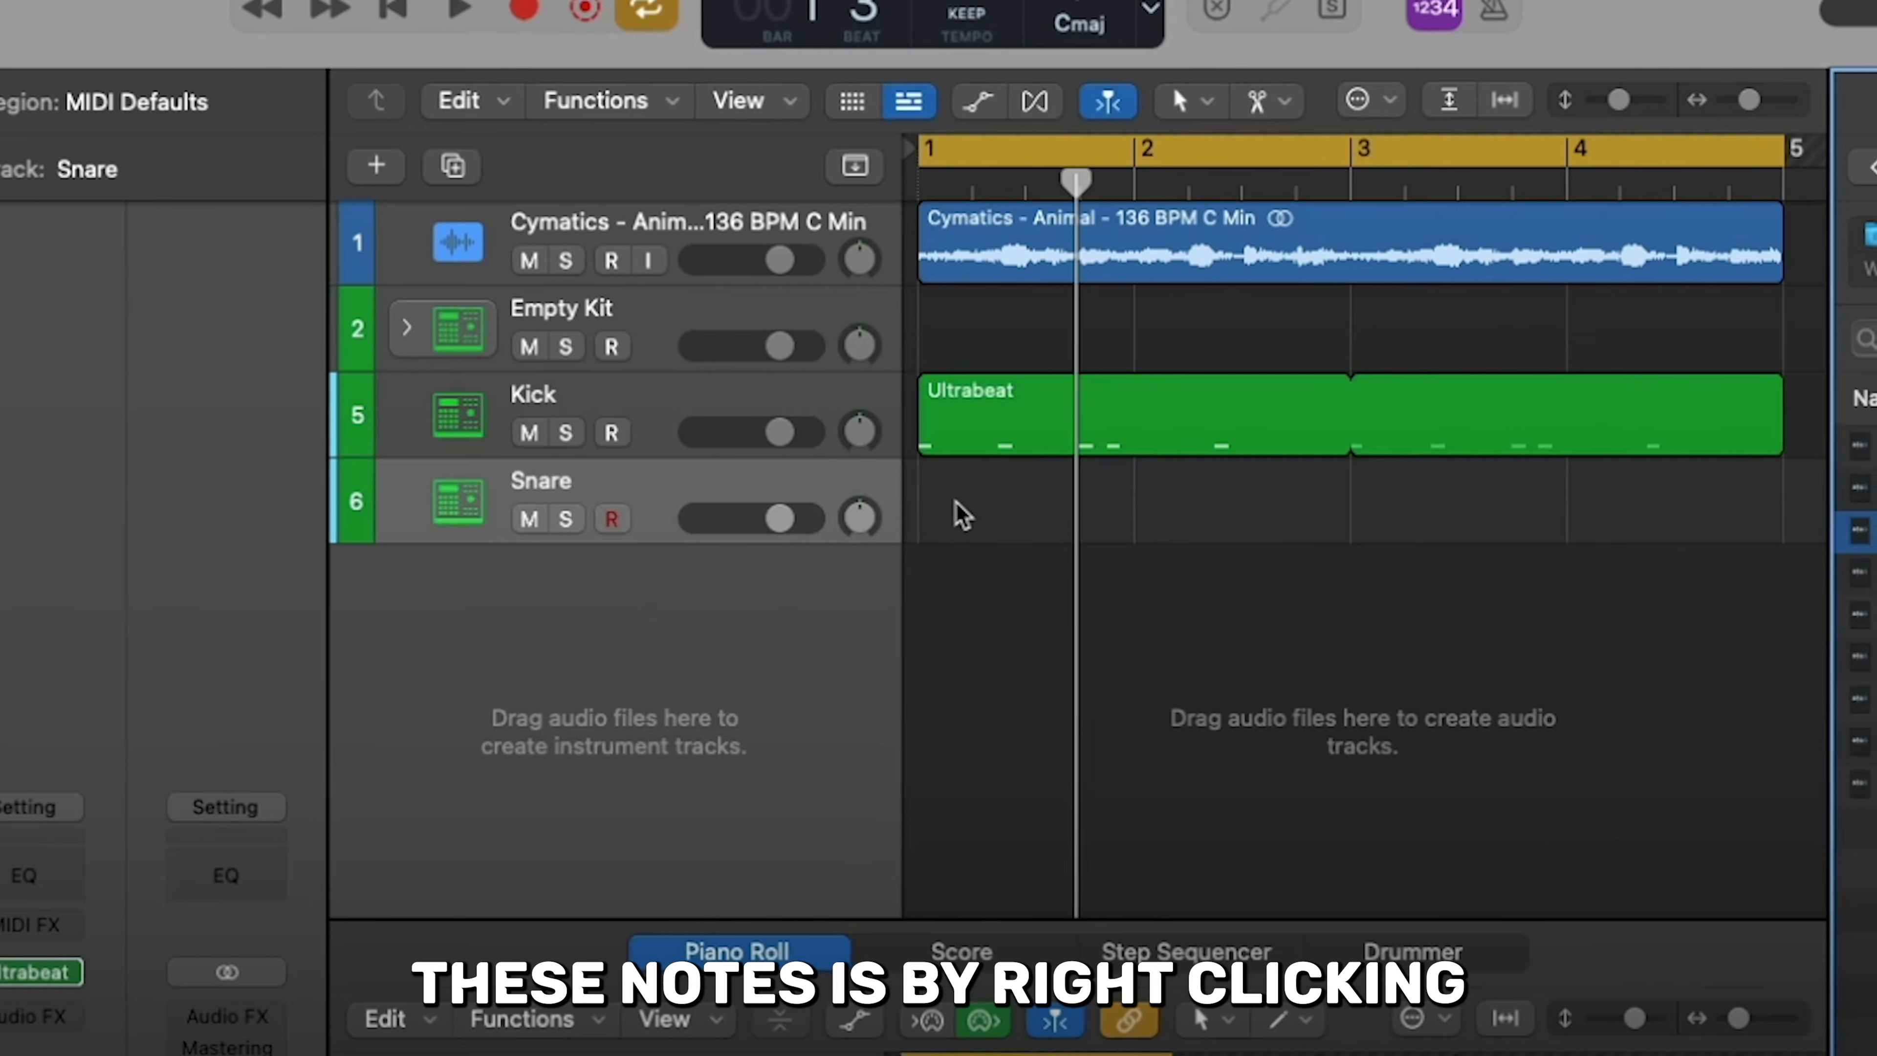
- Create an empty MIDI region at bar 1 of the Snare track and show it enlarged in the Piano Roll
right_click(951, 331)
click(1009, 526)
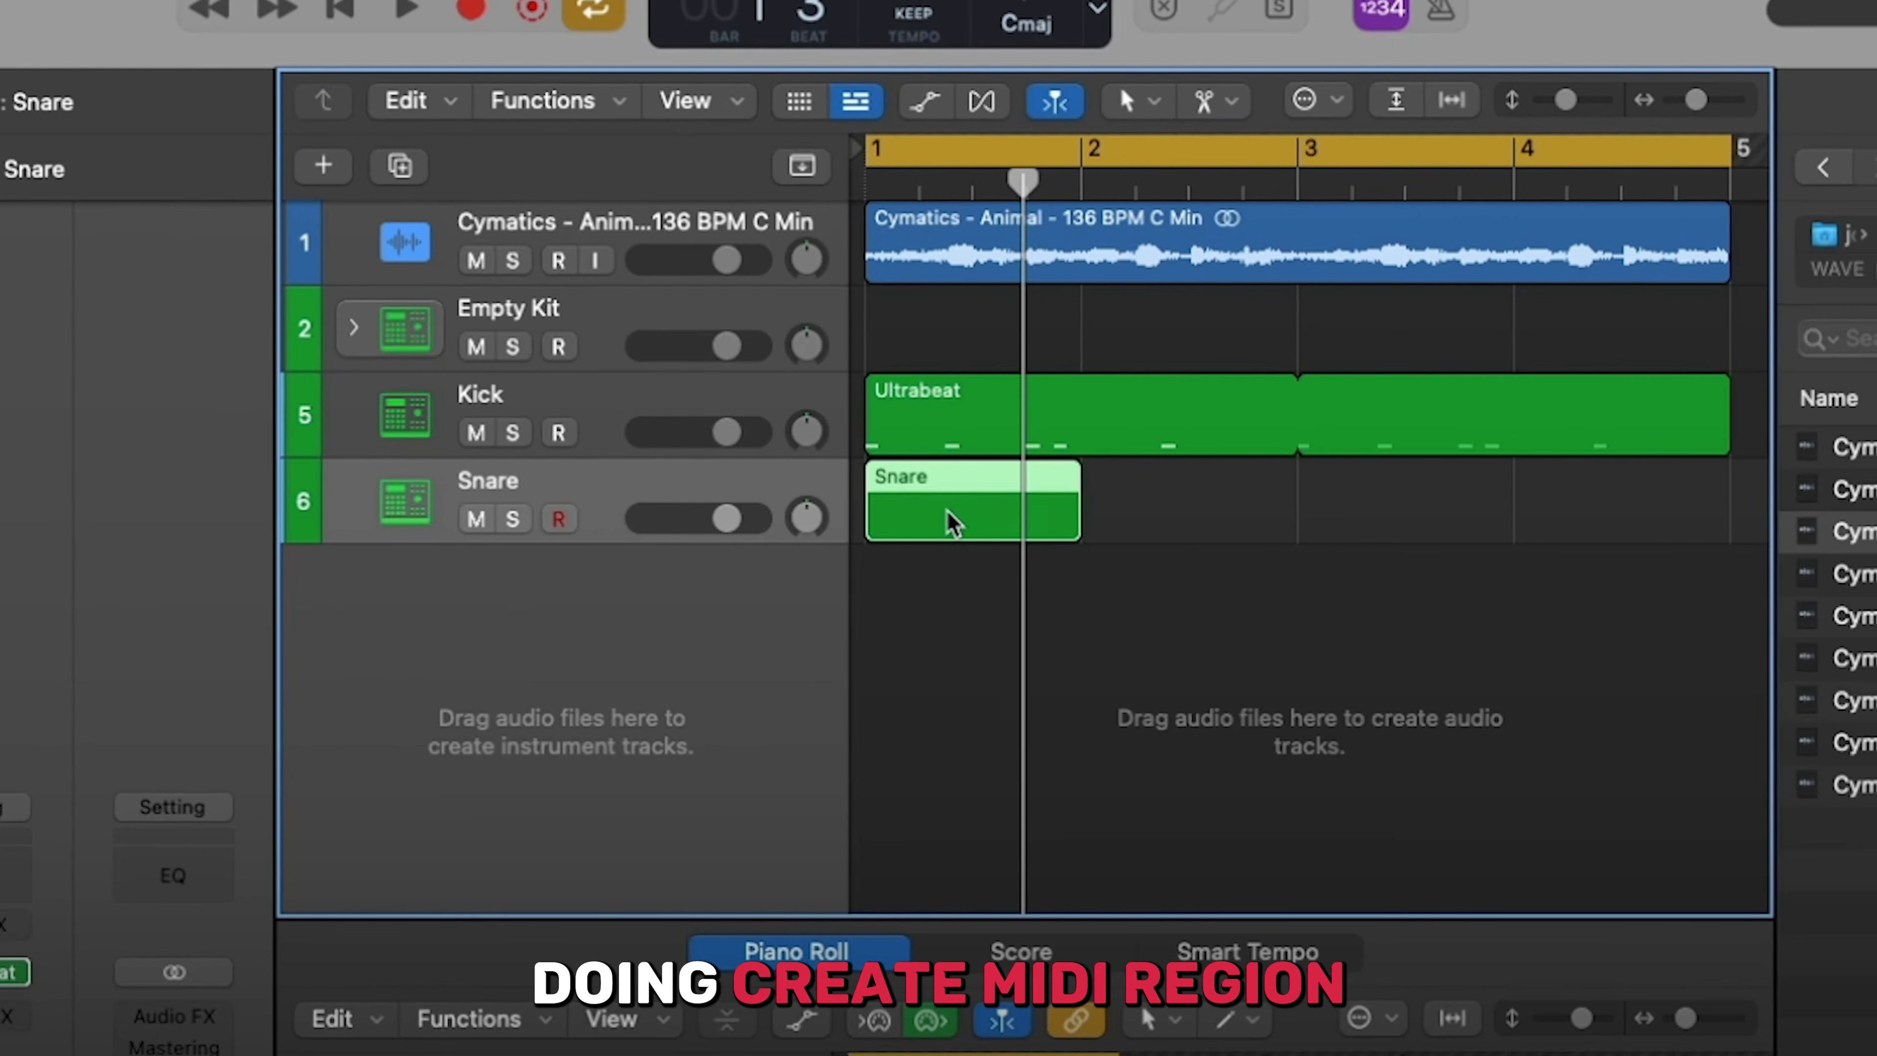
double_click(956, 480)
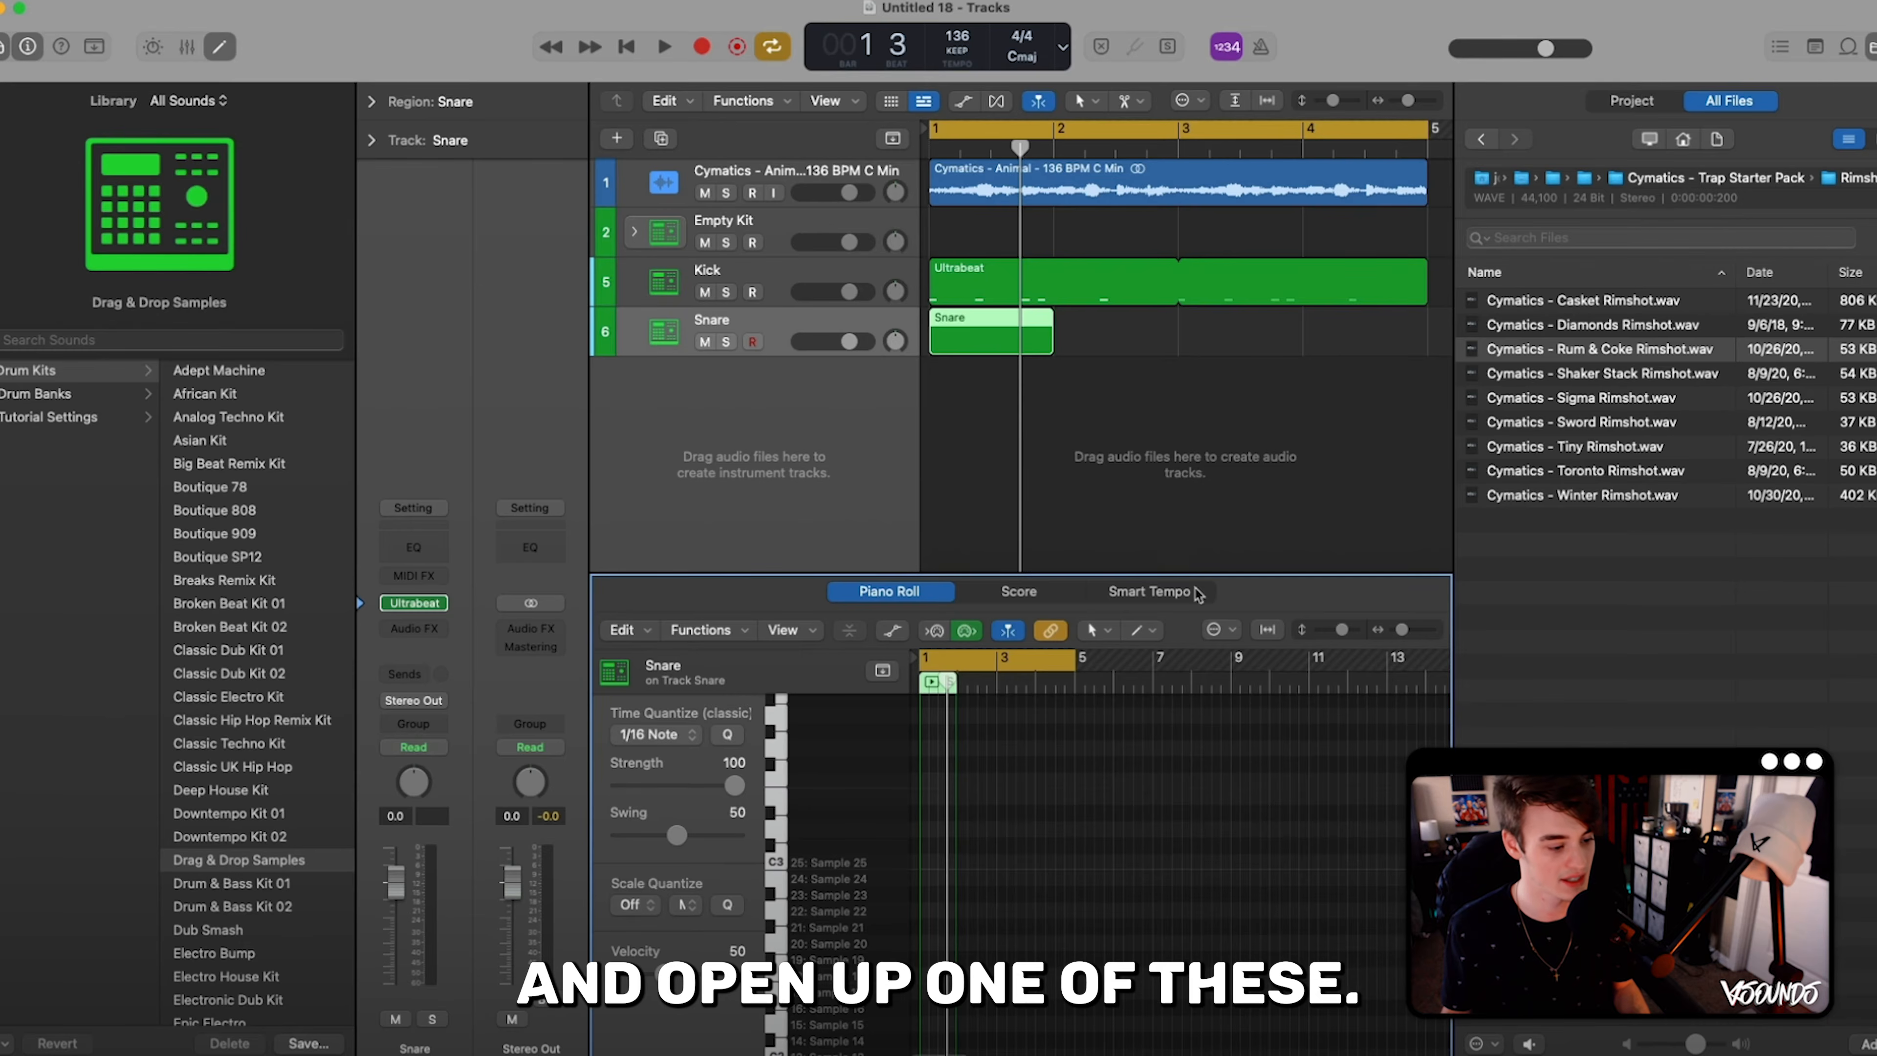
drag(1402, 630, 1427, 631)
scroll(1235, 738, left, 3)
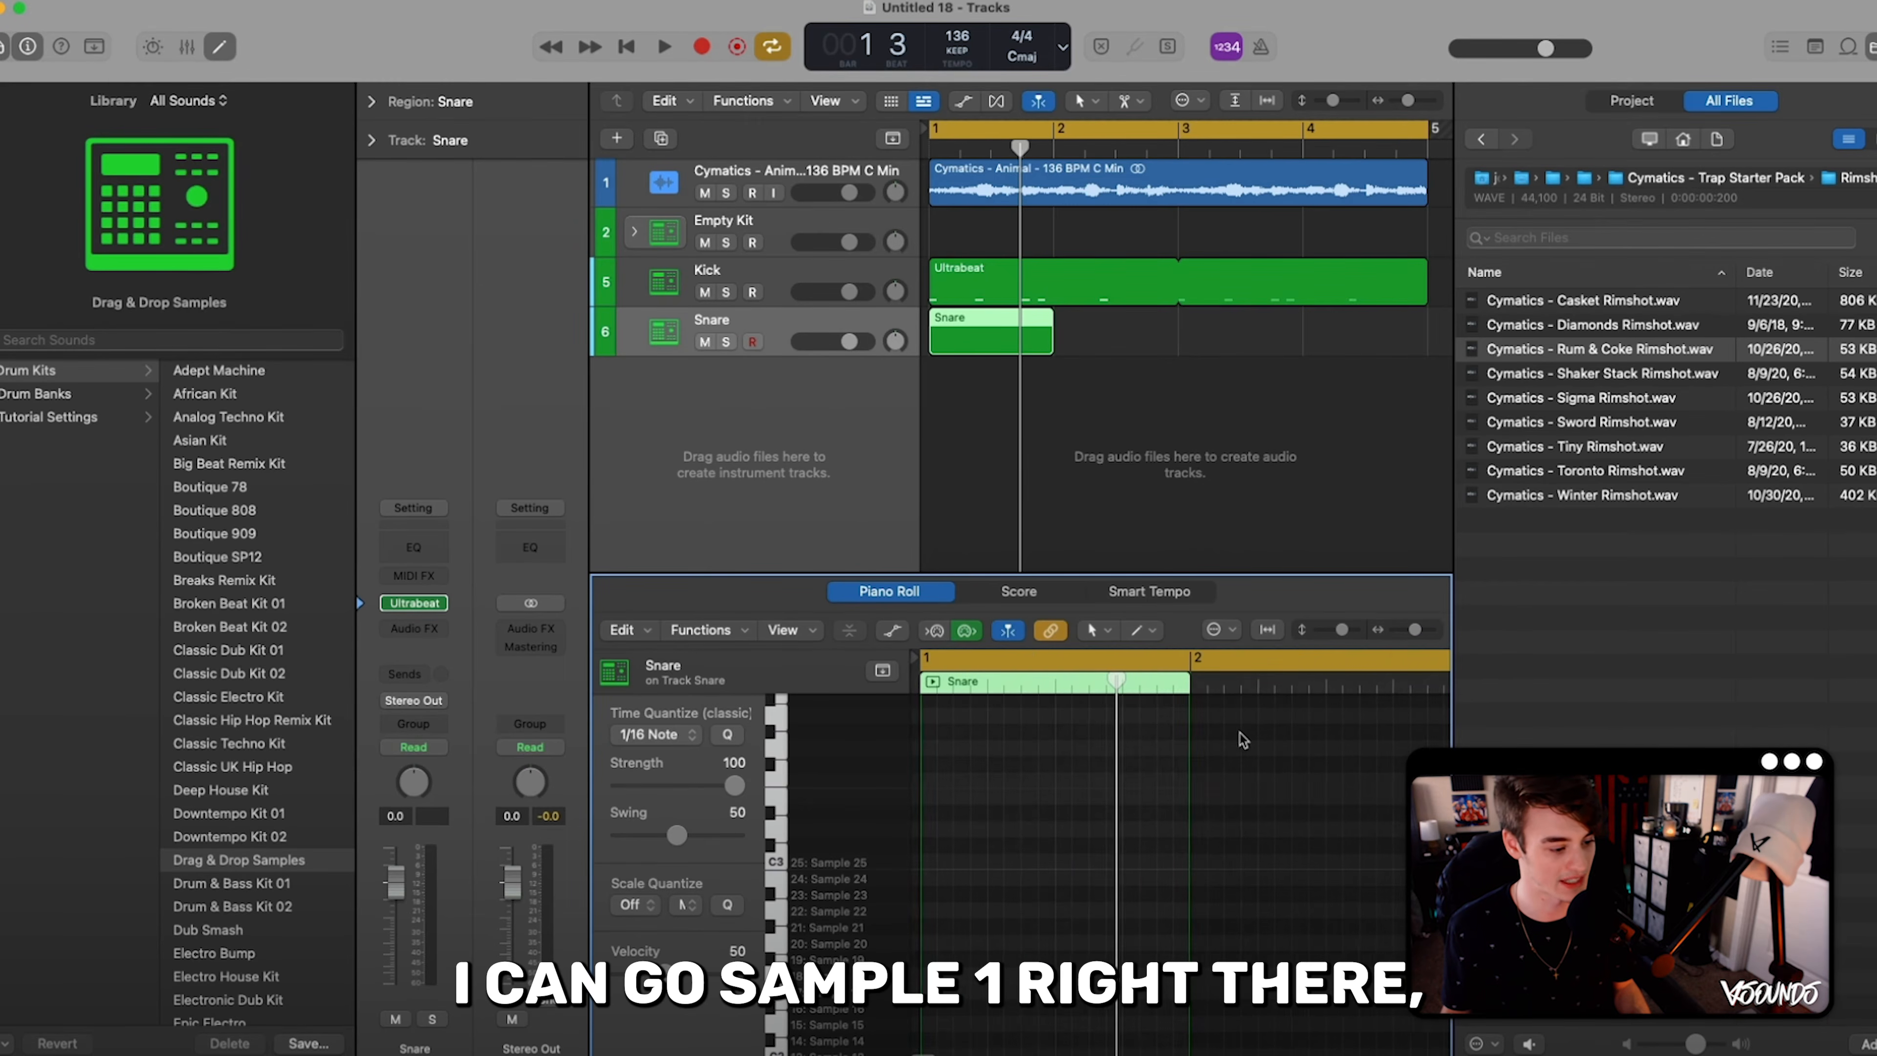
- Add a Sample 01 note on beat 3 of the Snare region, set its velocity to 61, and loop the region to bar 5
scroll(1156, 758, down, 6)
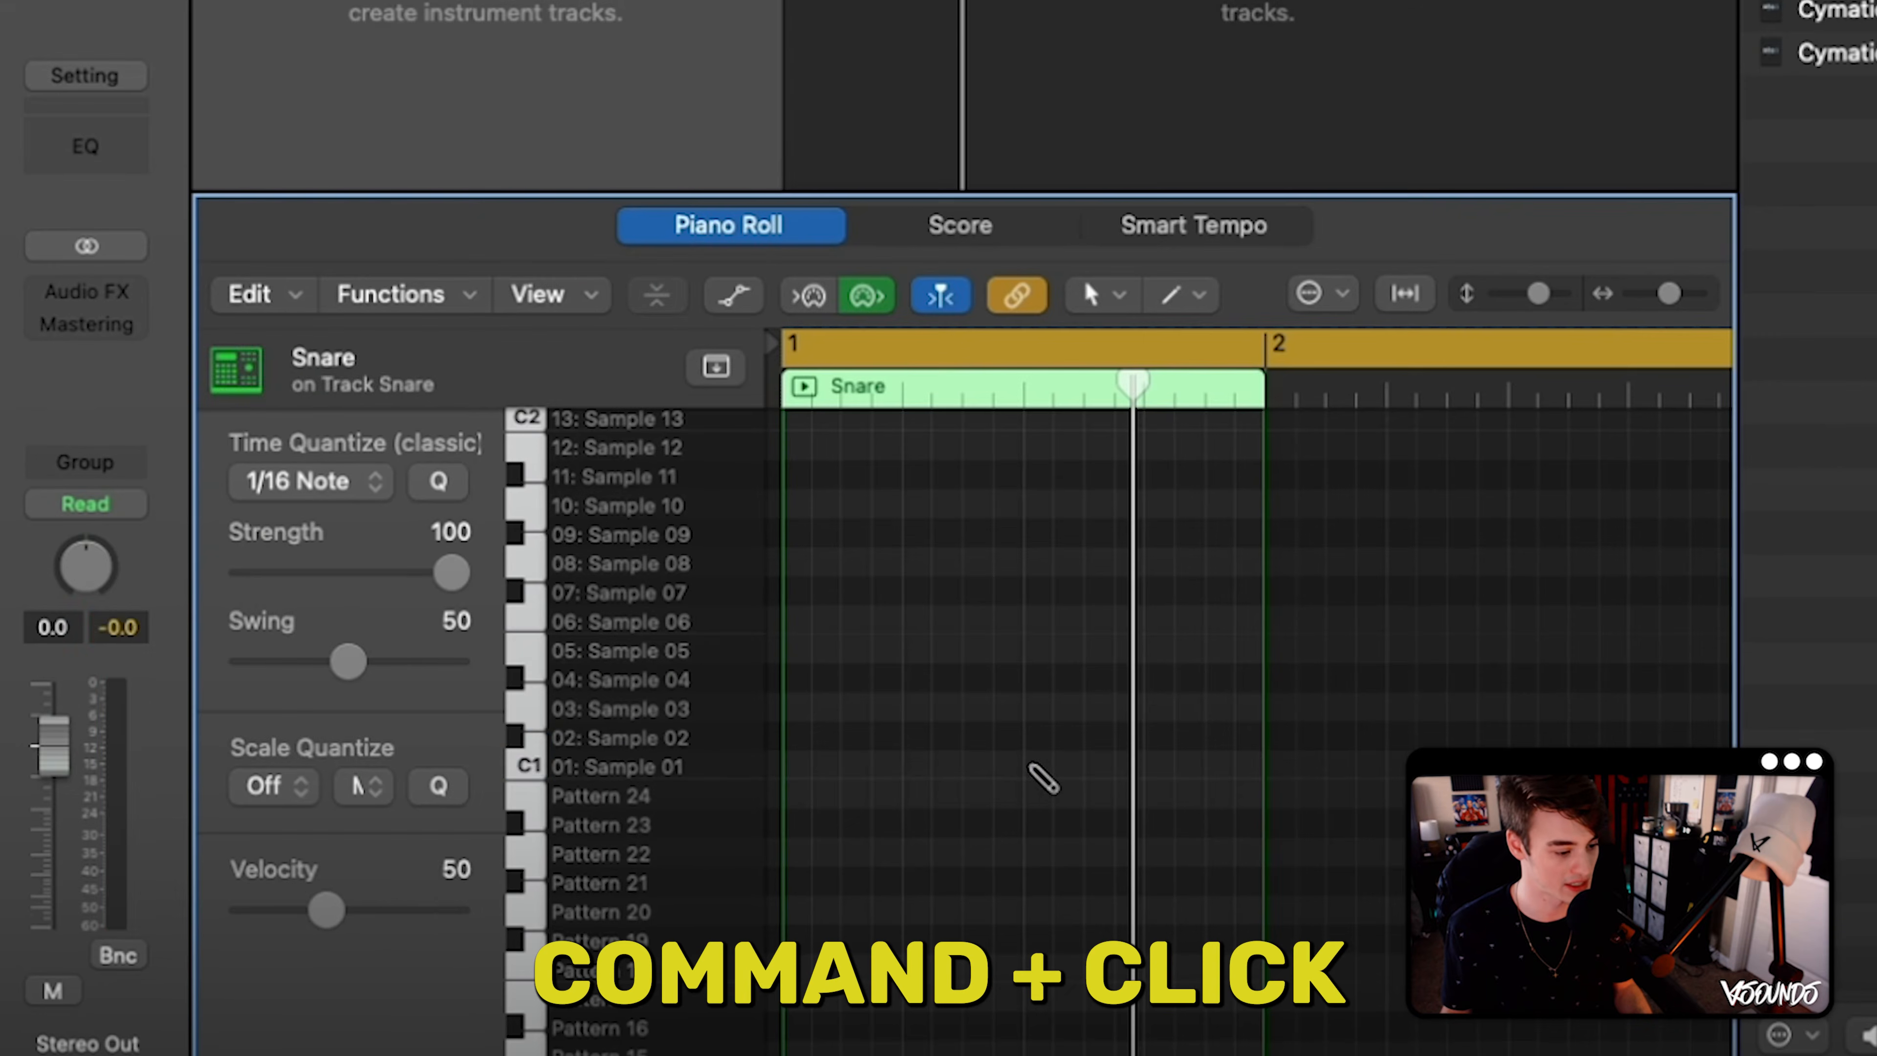
super+click(1031, 767)
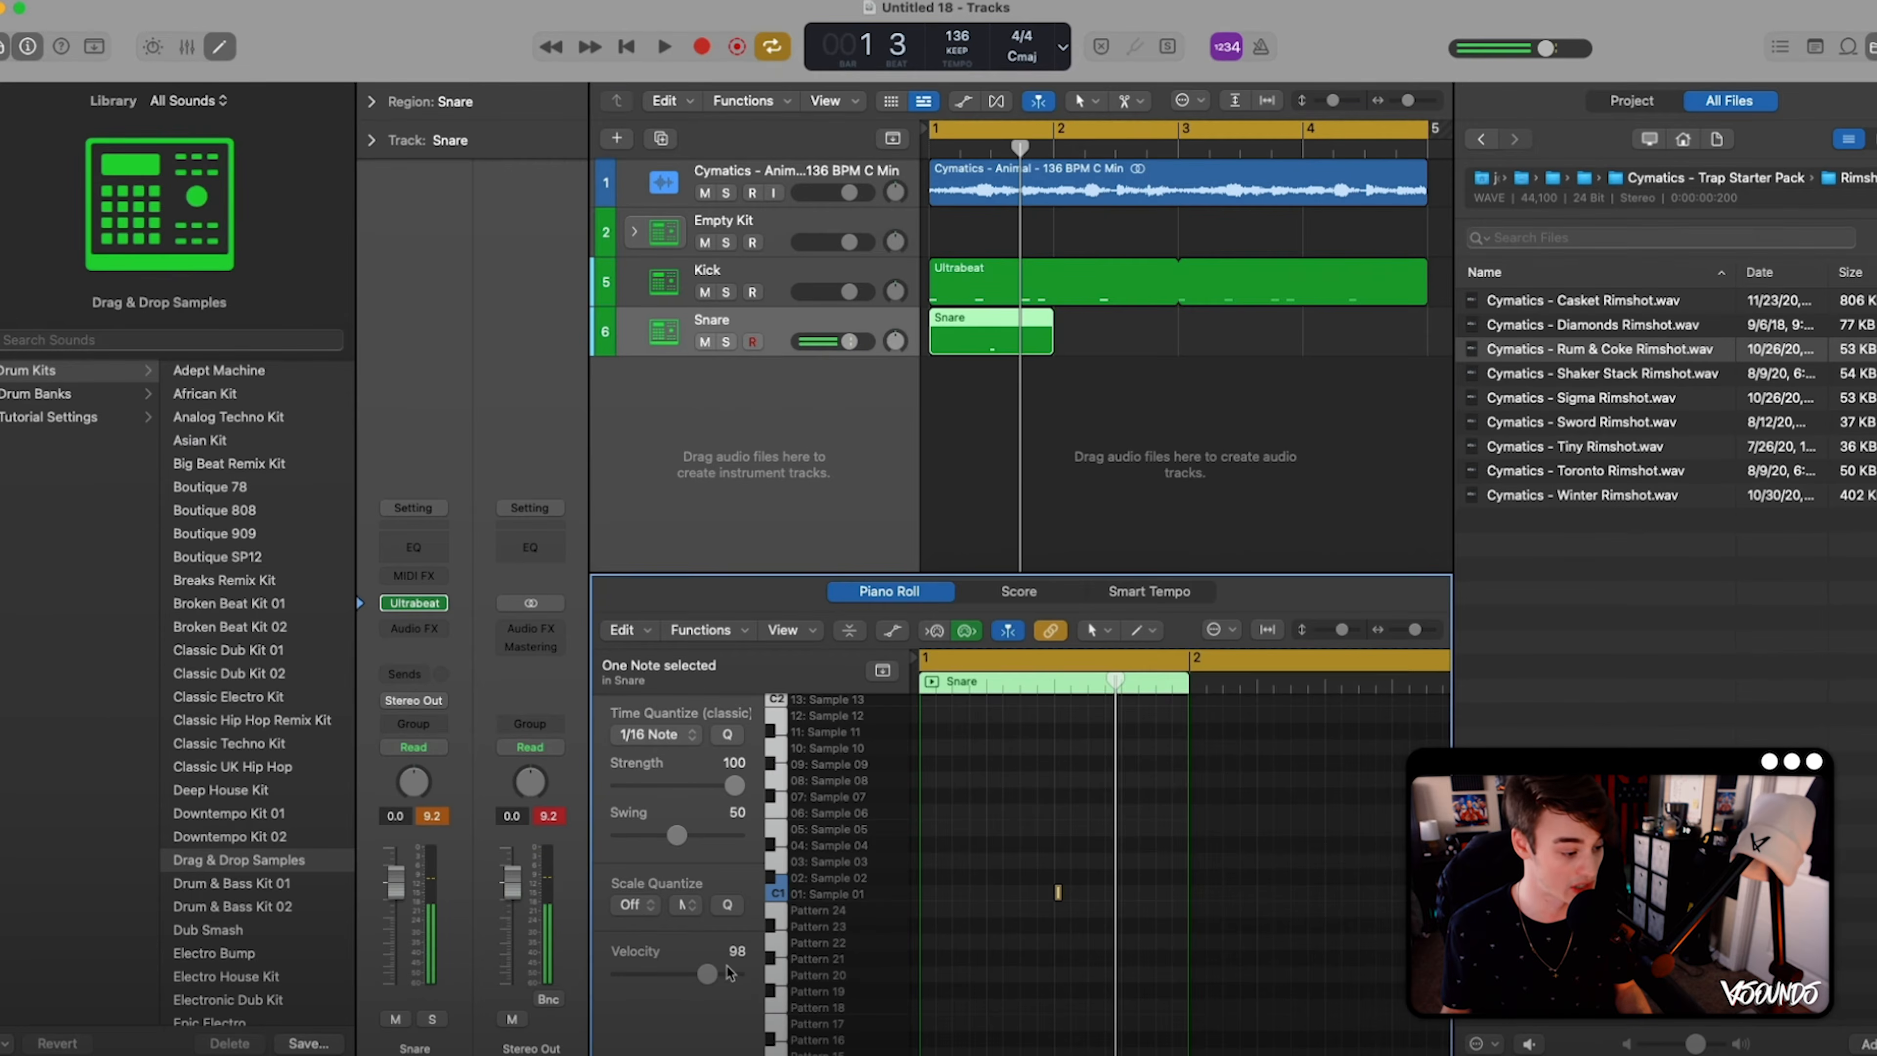
drag(728, 972, 695, 974)
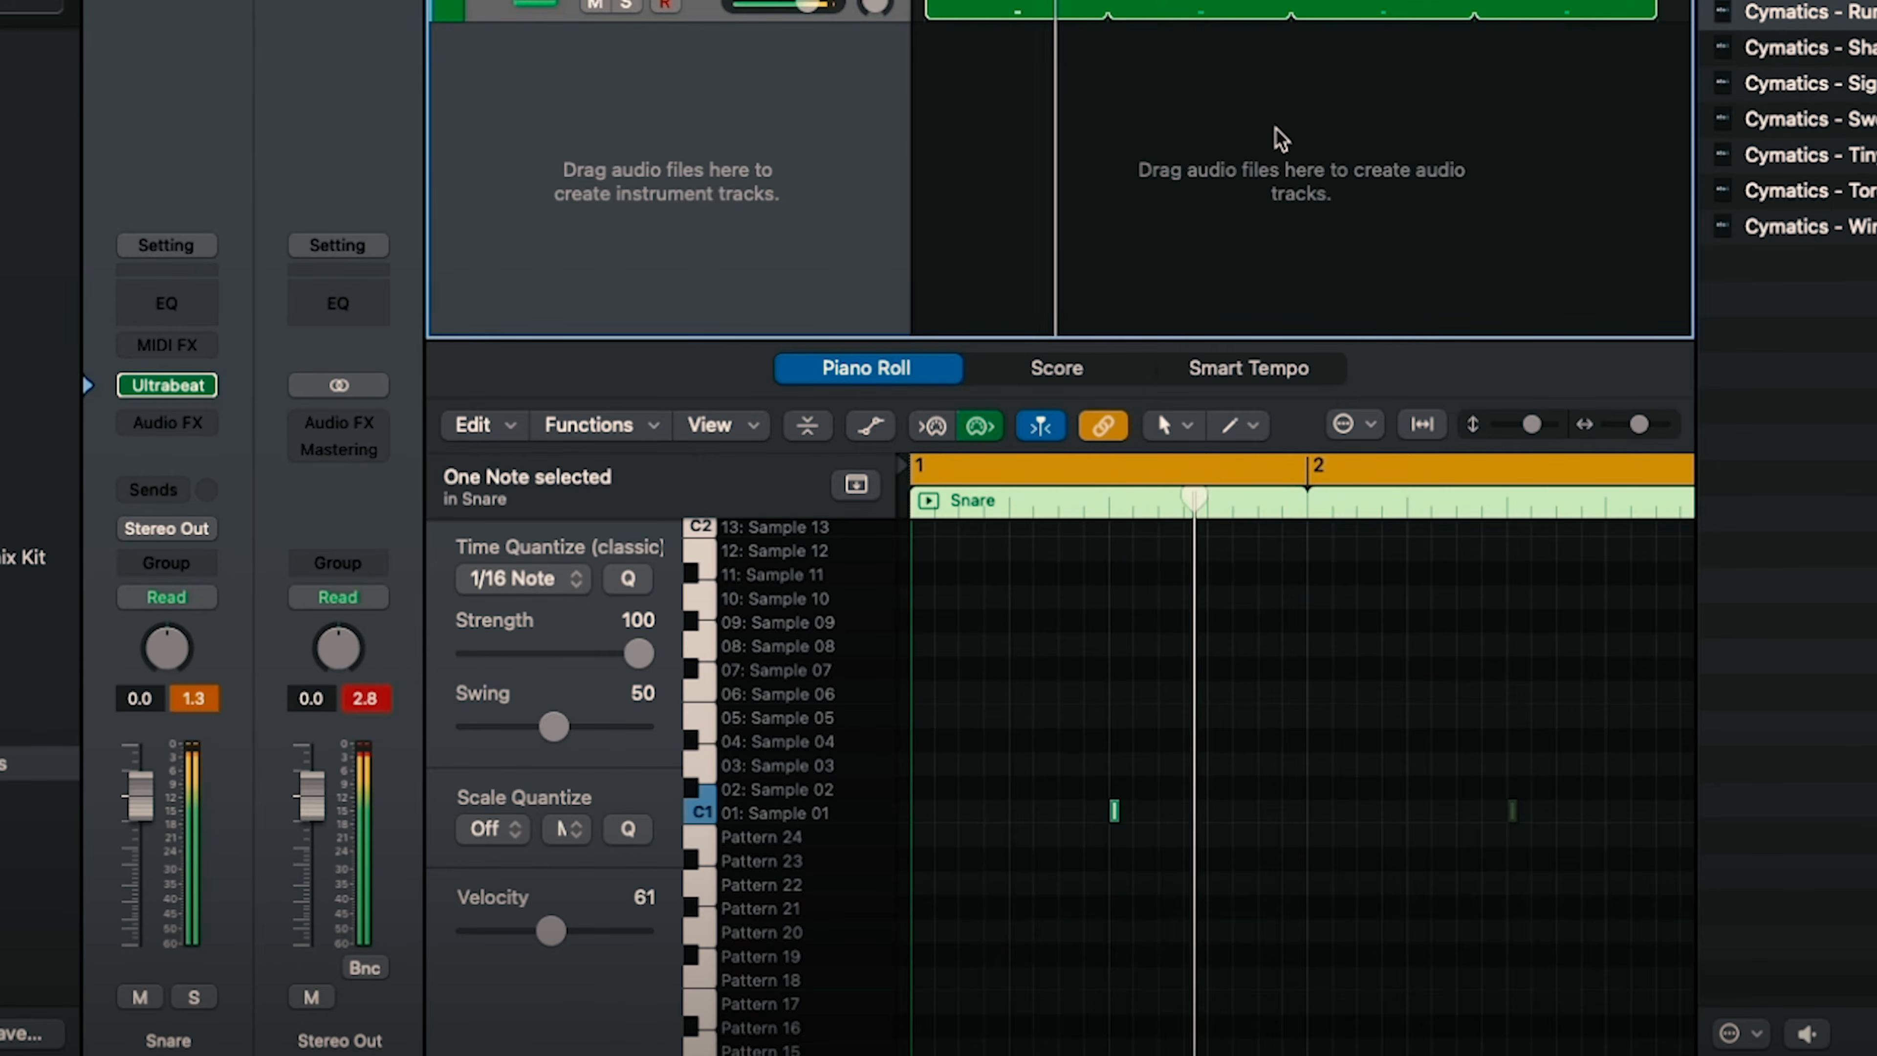
click(1277, 128)
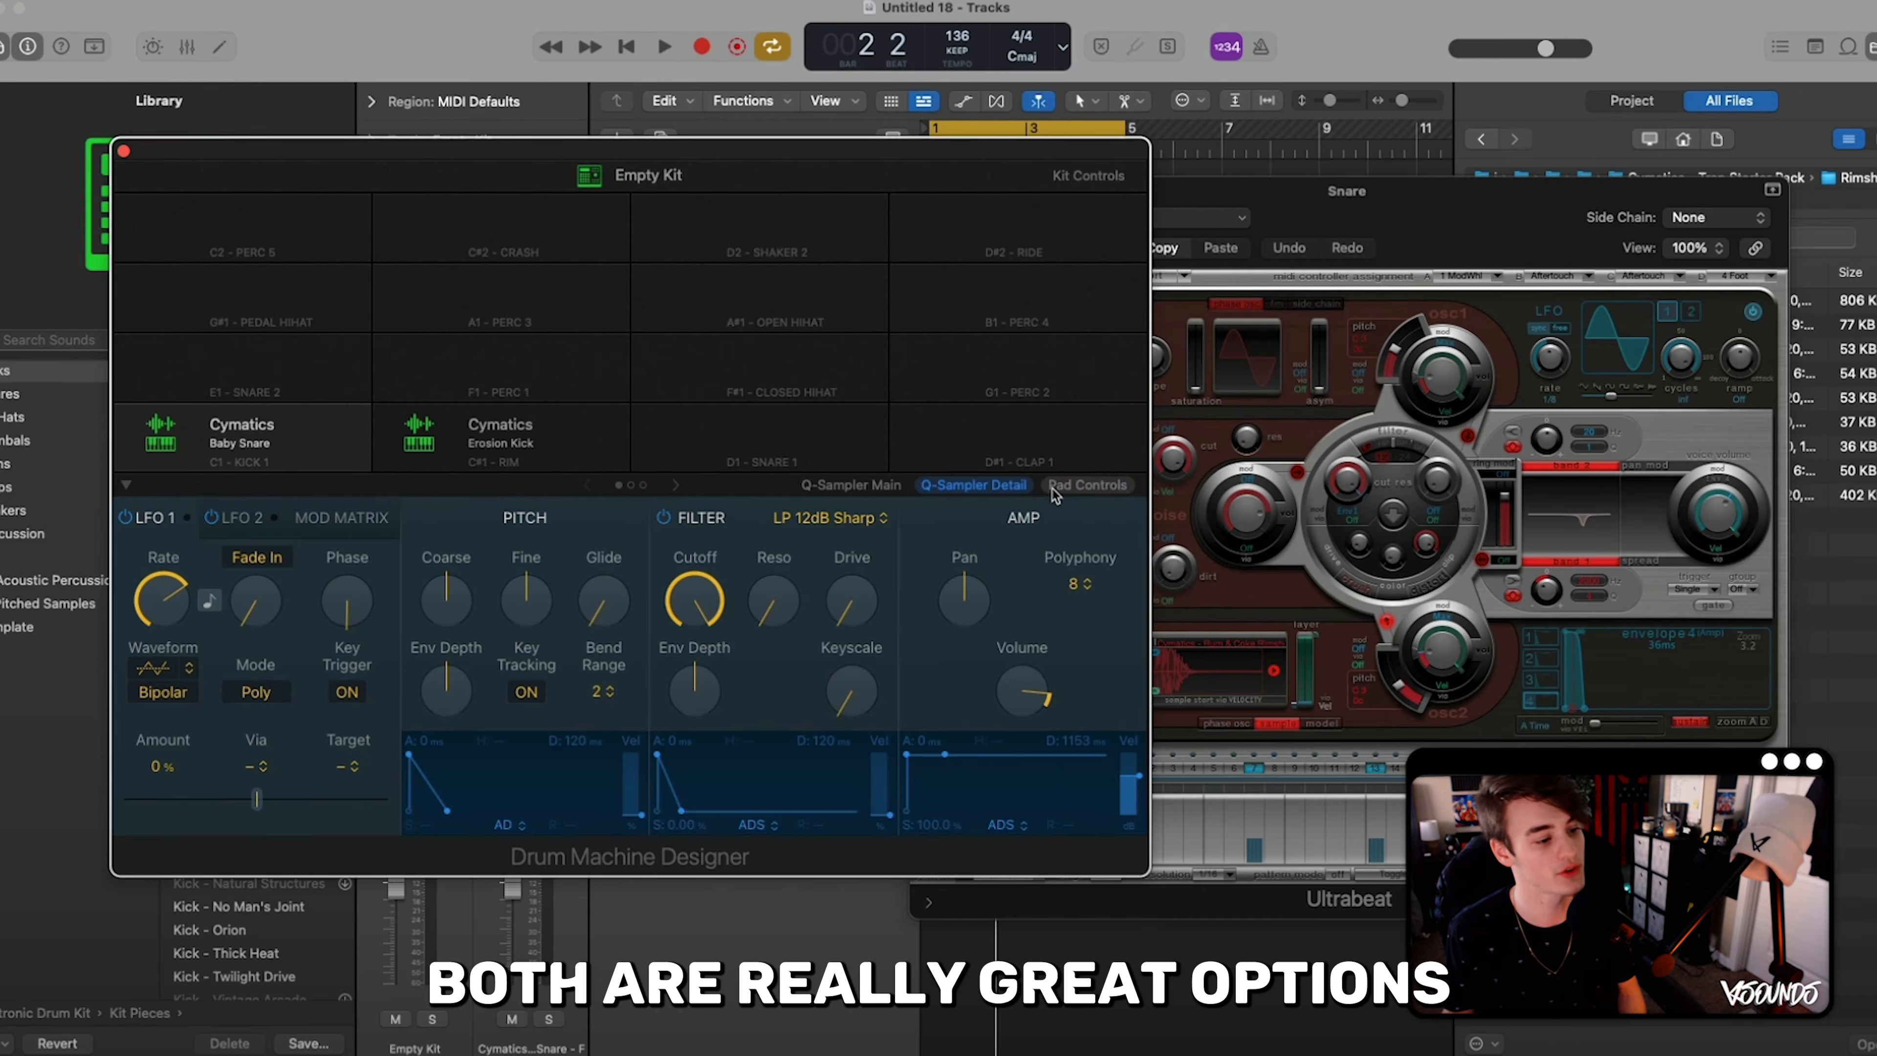
- Compare Drum Machine Designer's pad controls and Quick Sampler detail view with the Snare track's Ultrabeat
click(1058, 489)
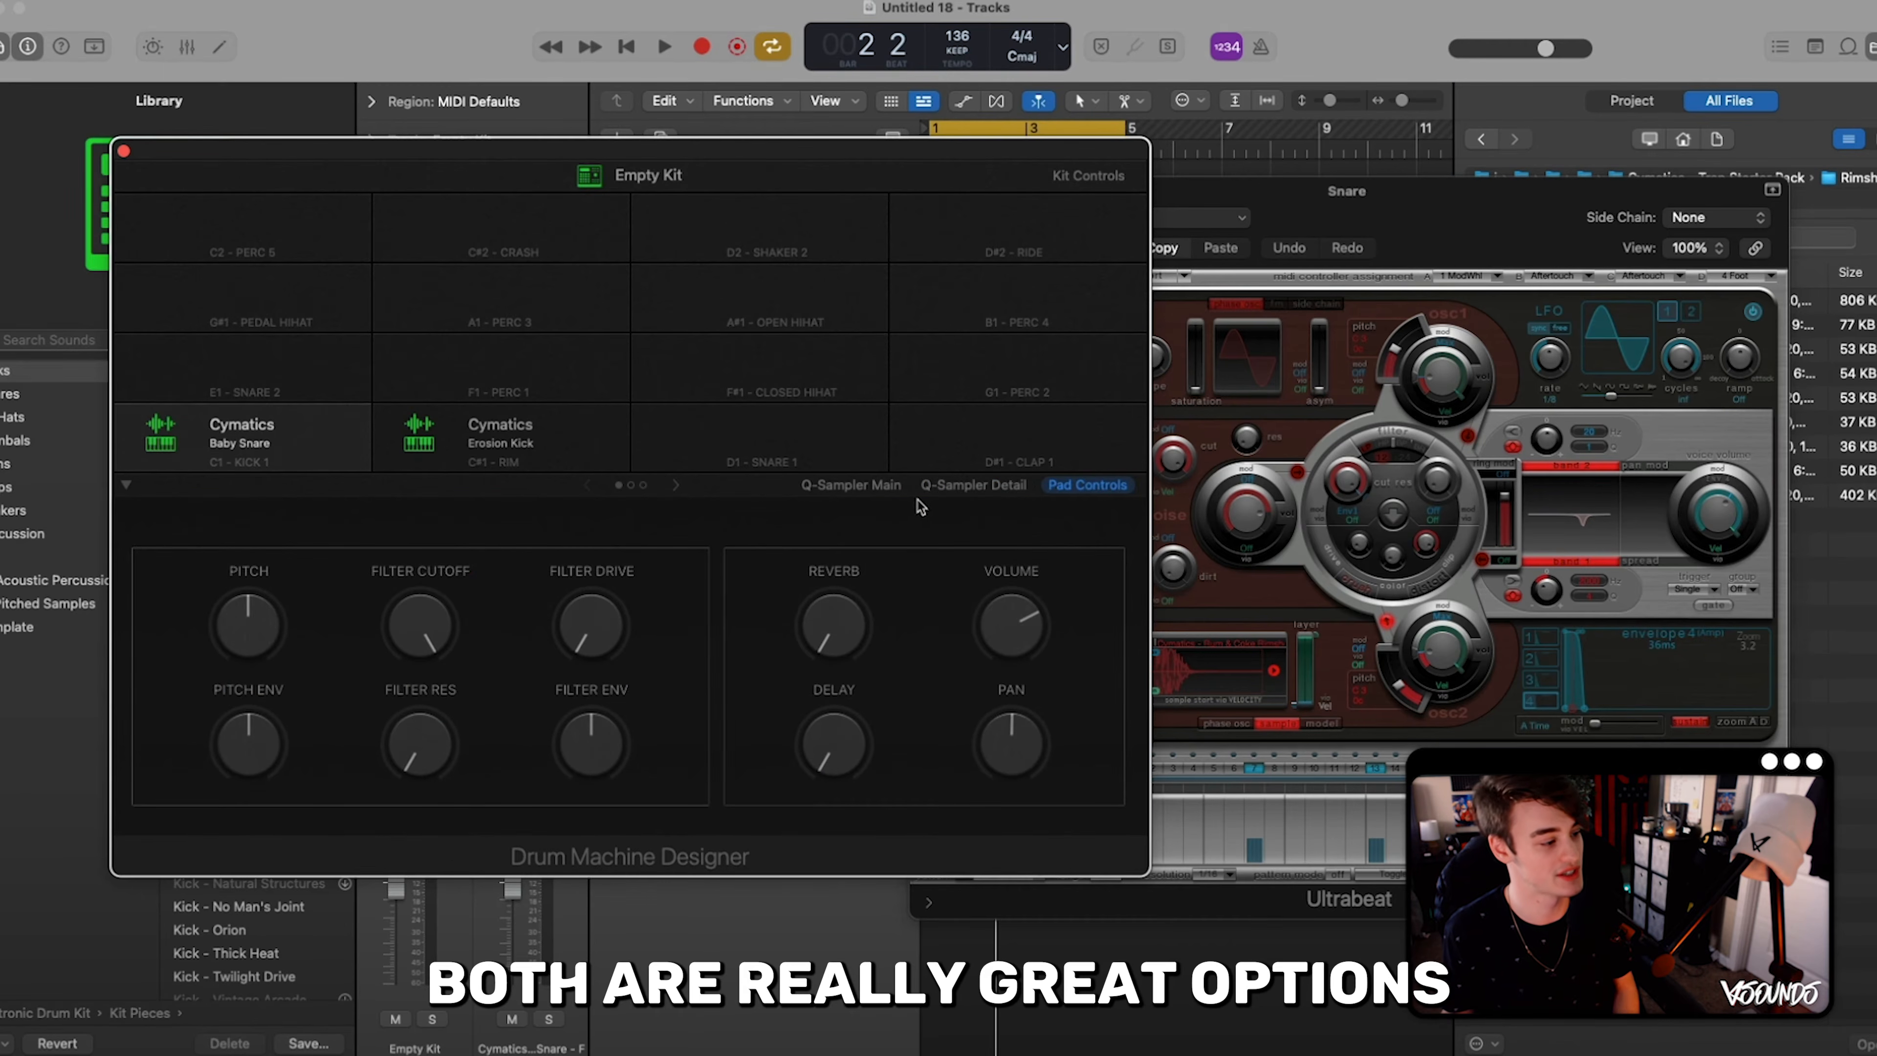
click(961, 486)
click(1413, 226)
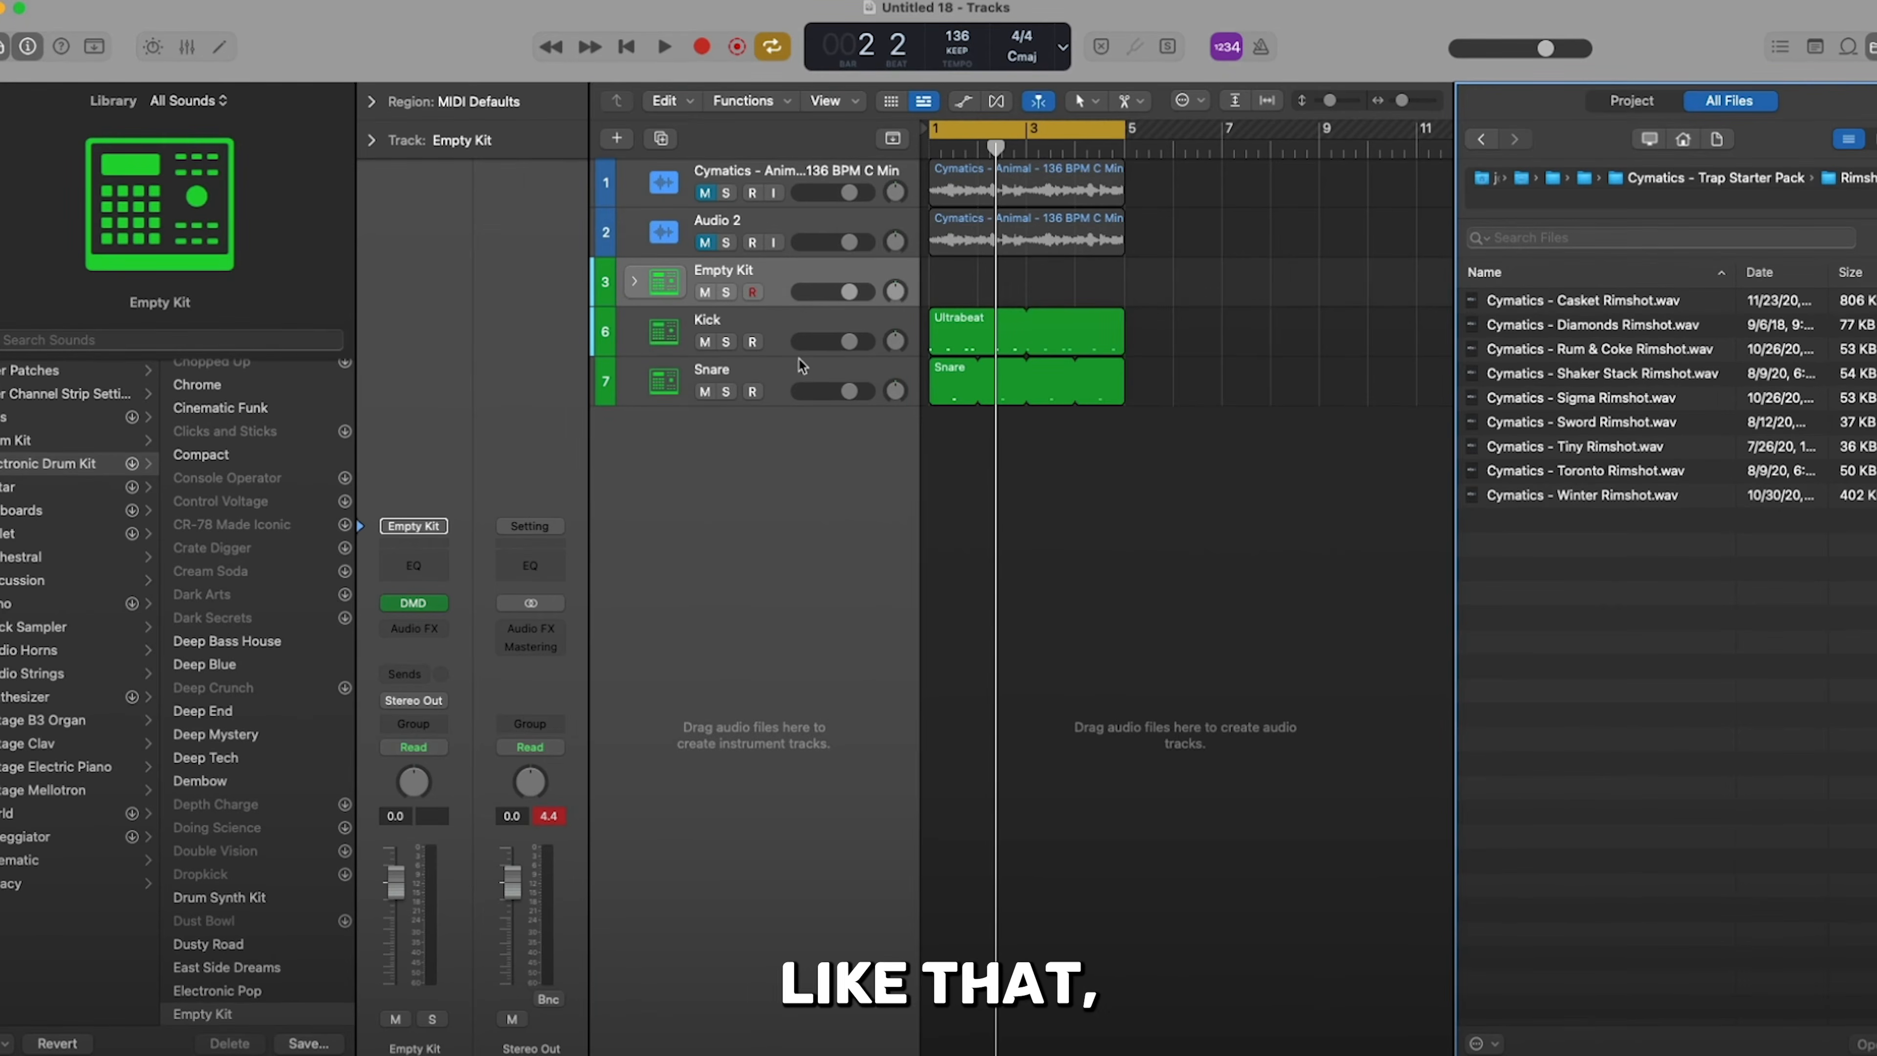
- Create one software instrument track below Snare and load Alchemy in stereo as its instrument
click(779, 384)
key(alt+super+n)
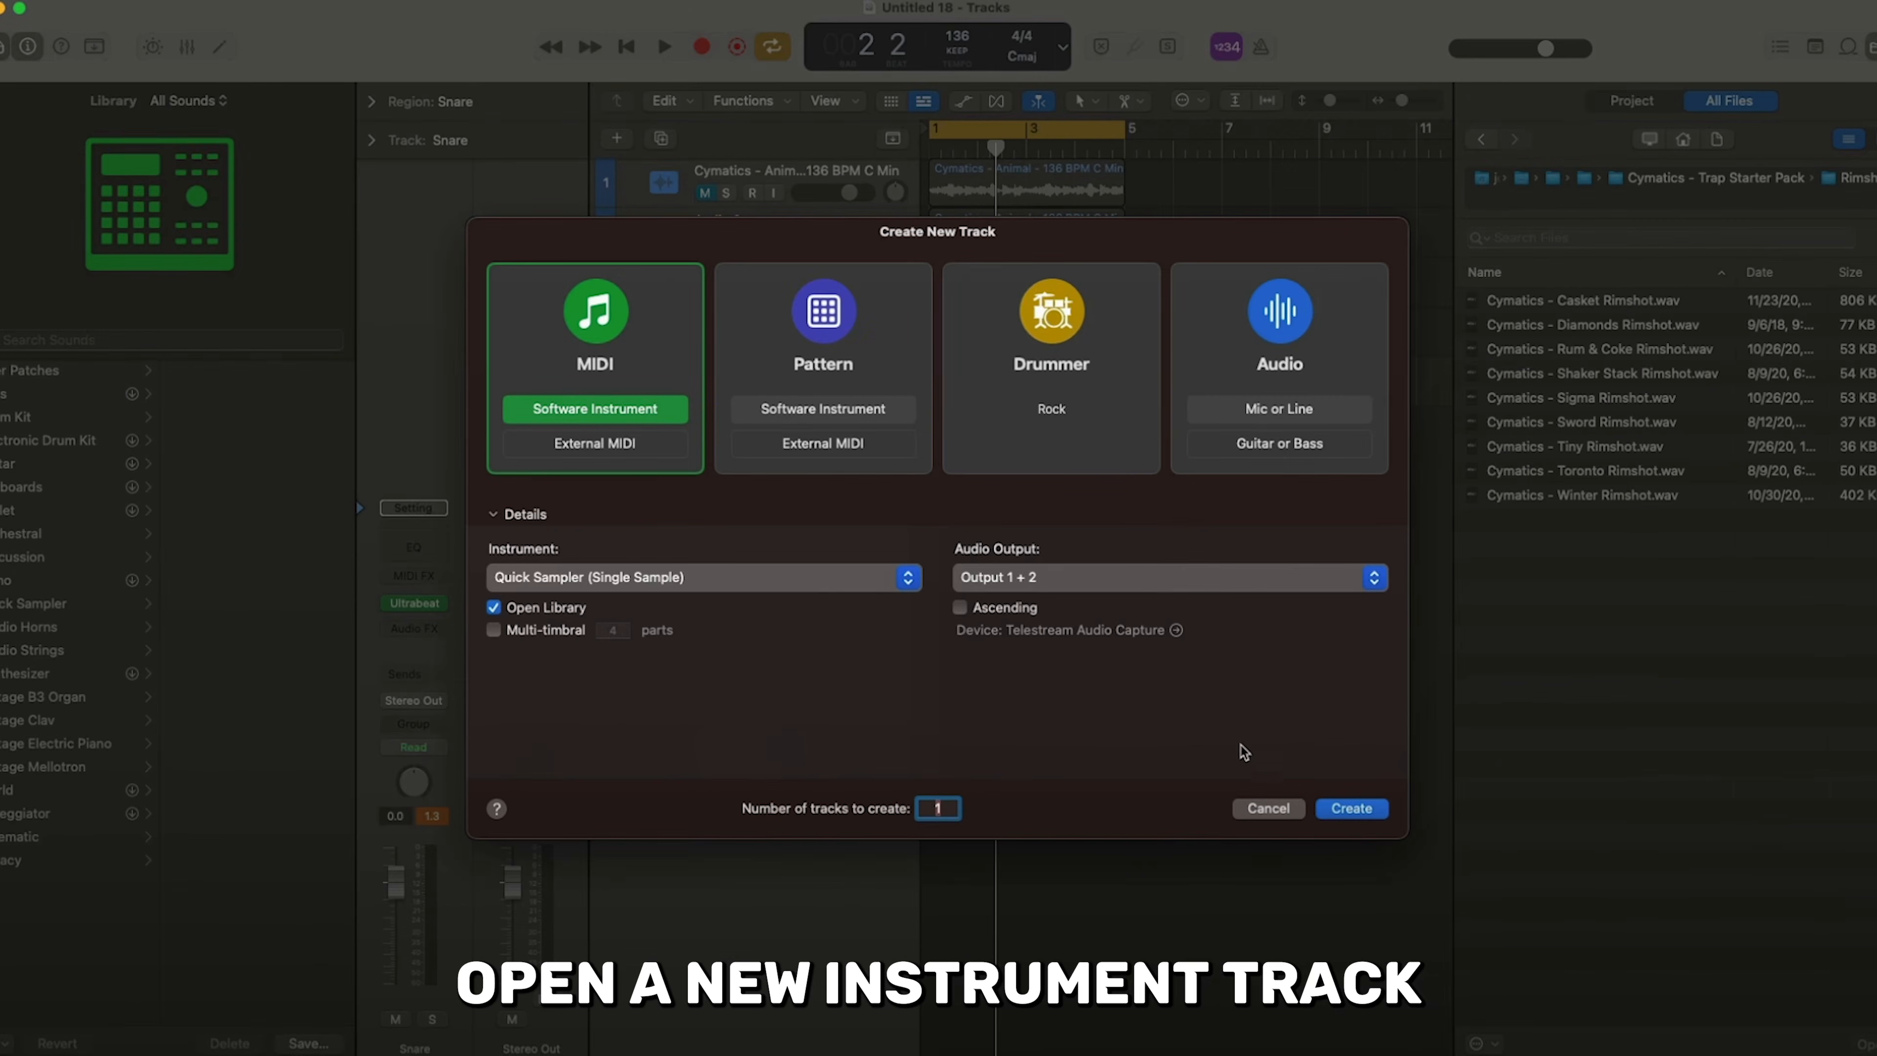
click(1341, 817)
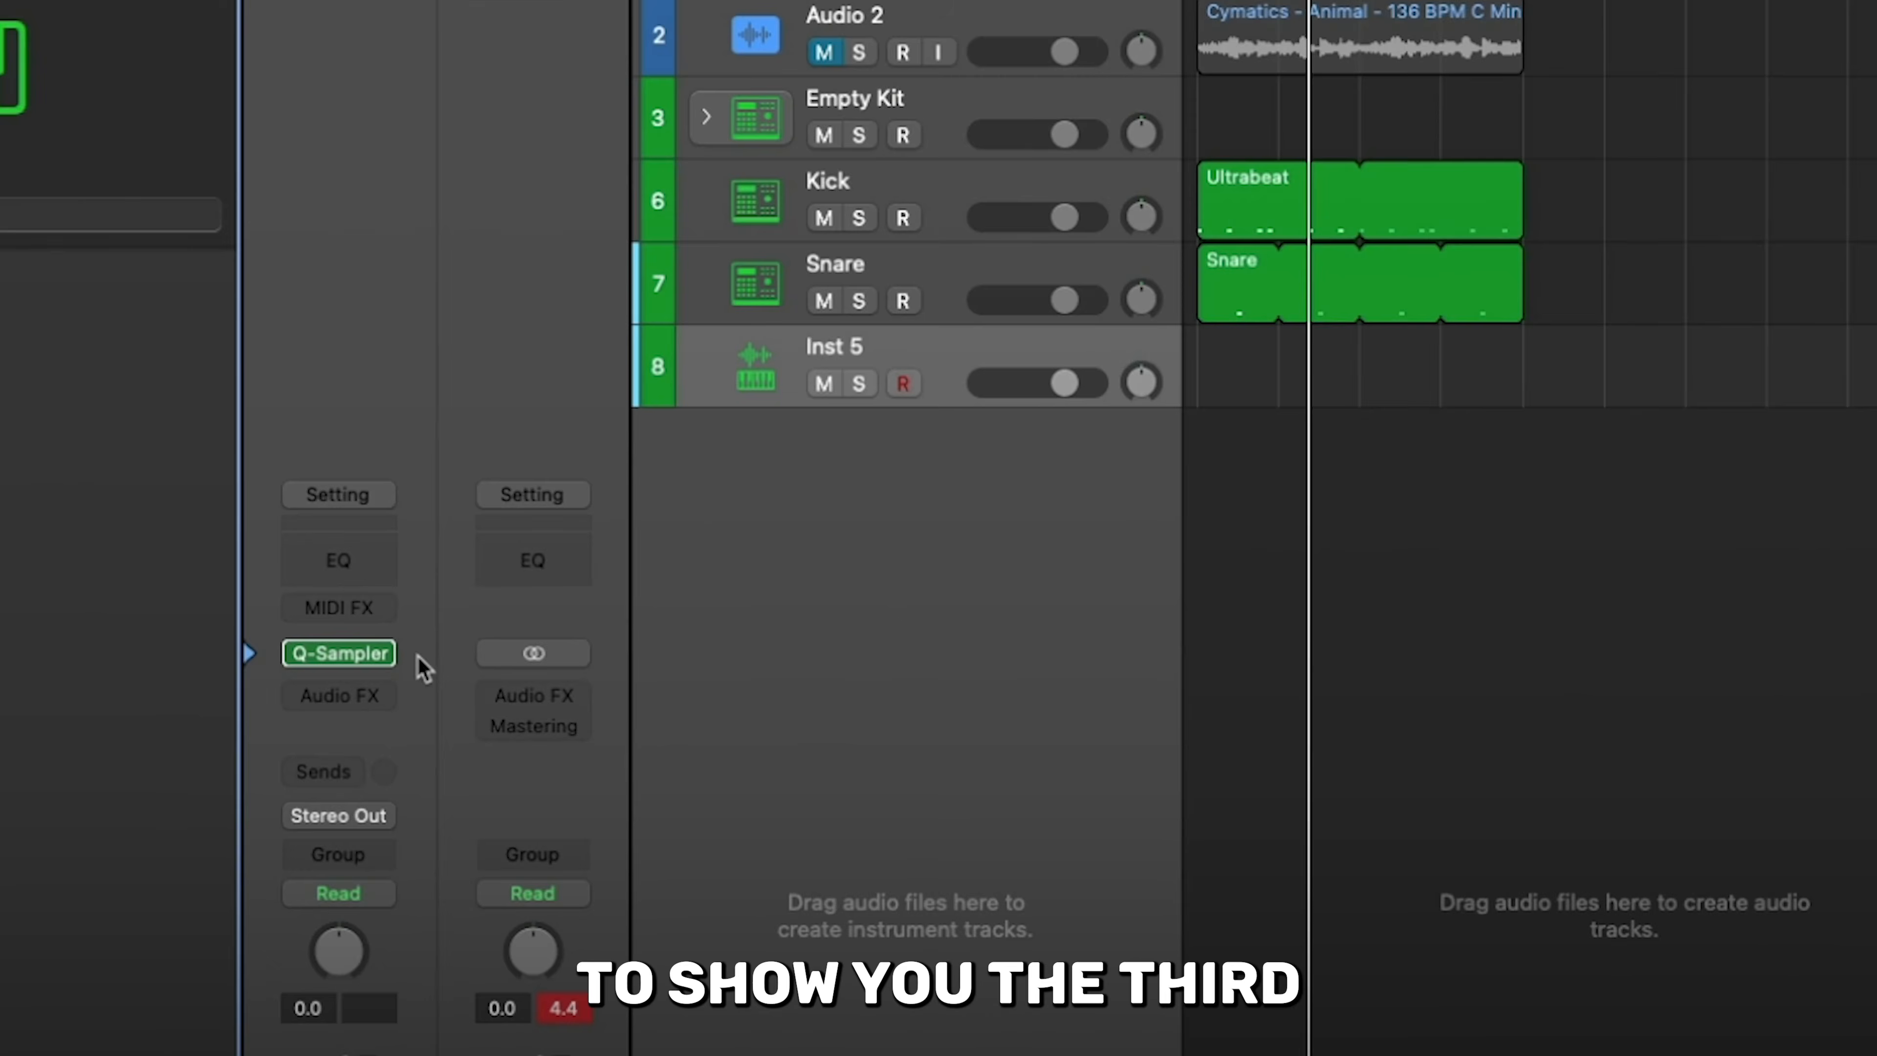
mouse_move(445, 609)
click(385, 654)
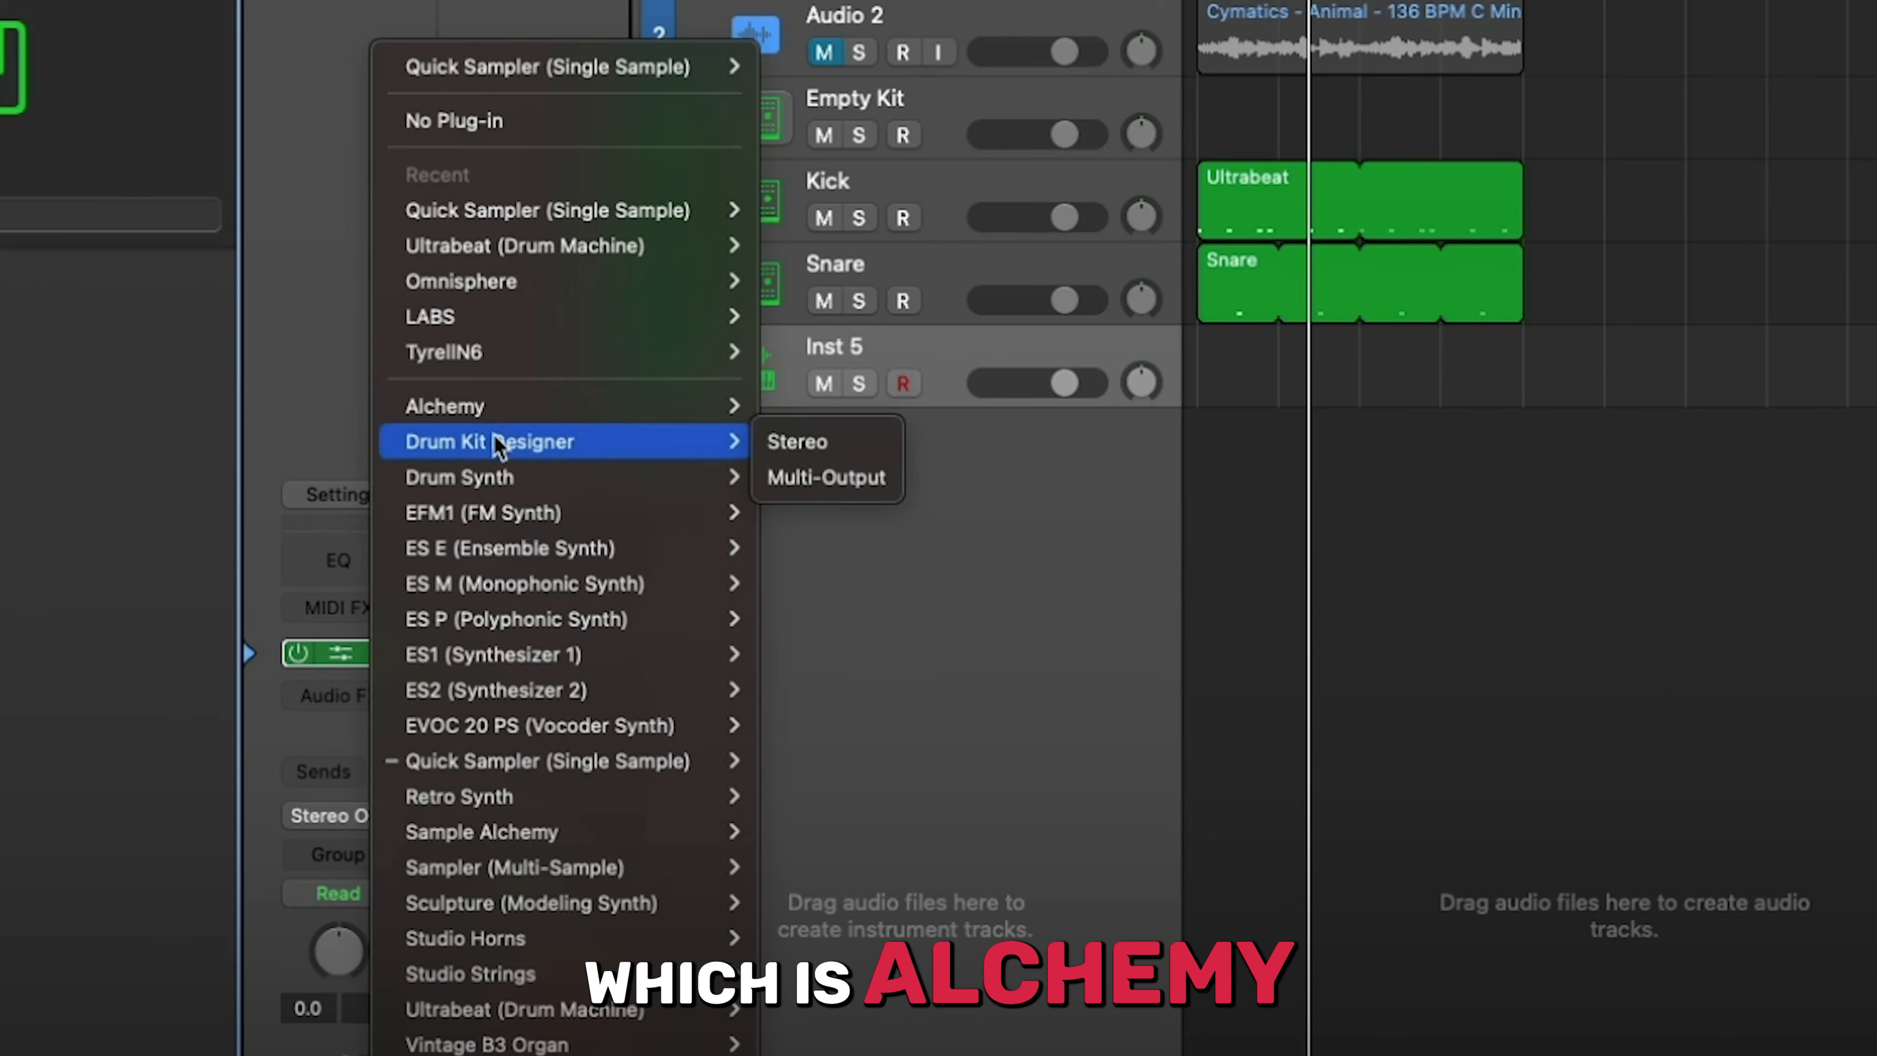
mouse_move(521, 416)
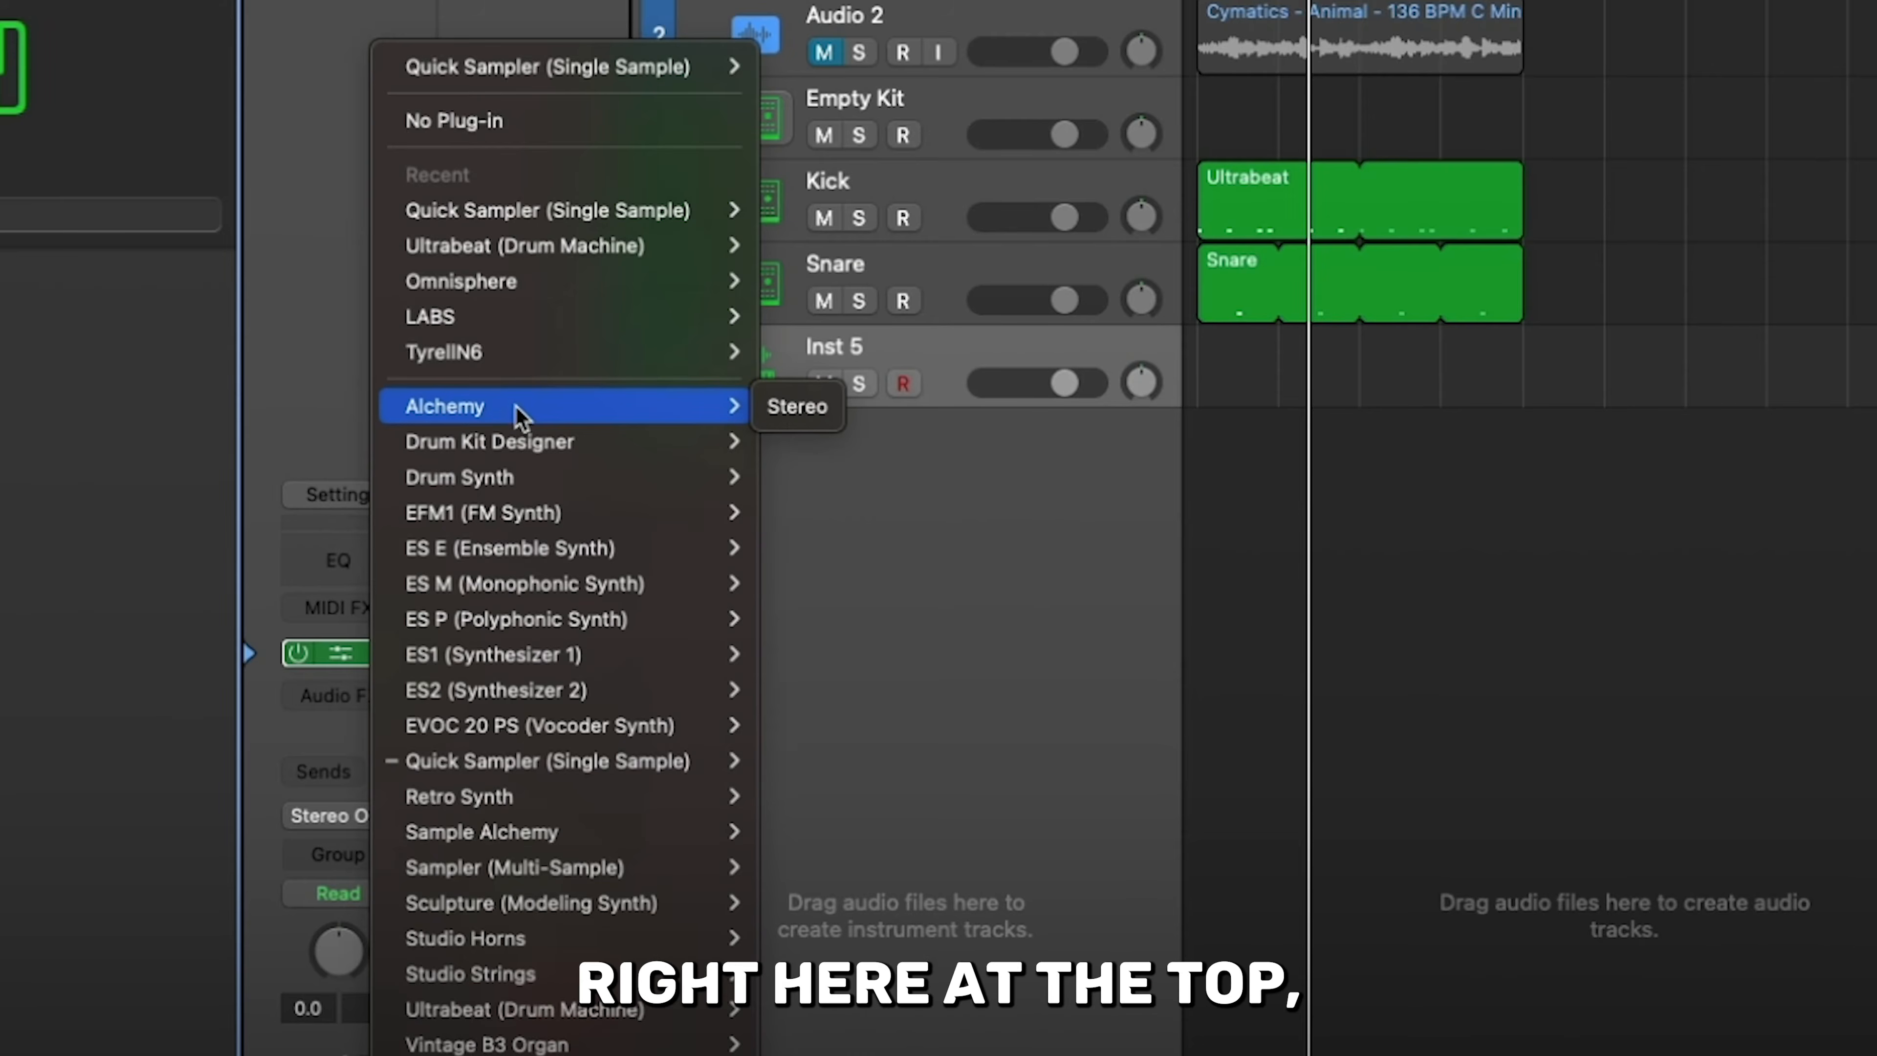
click(781, 407)
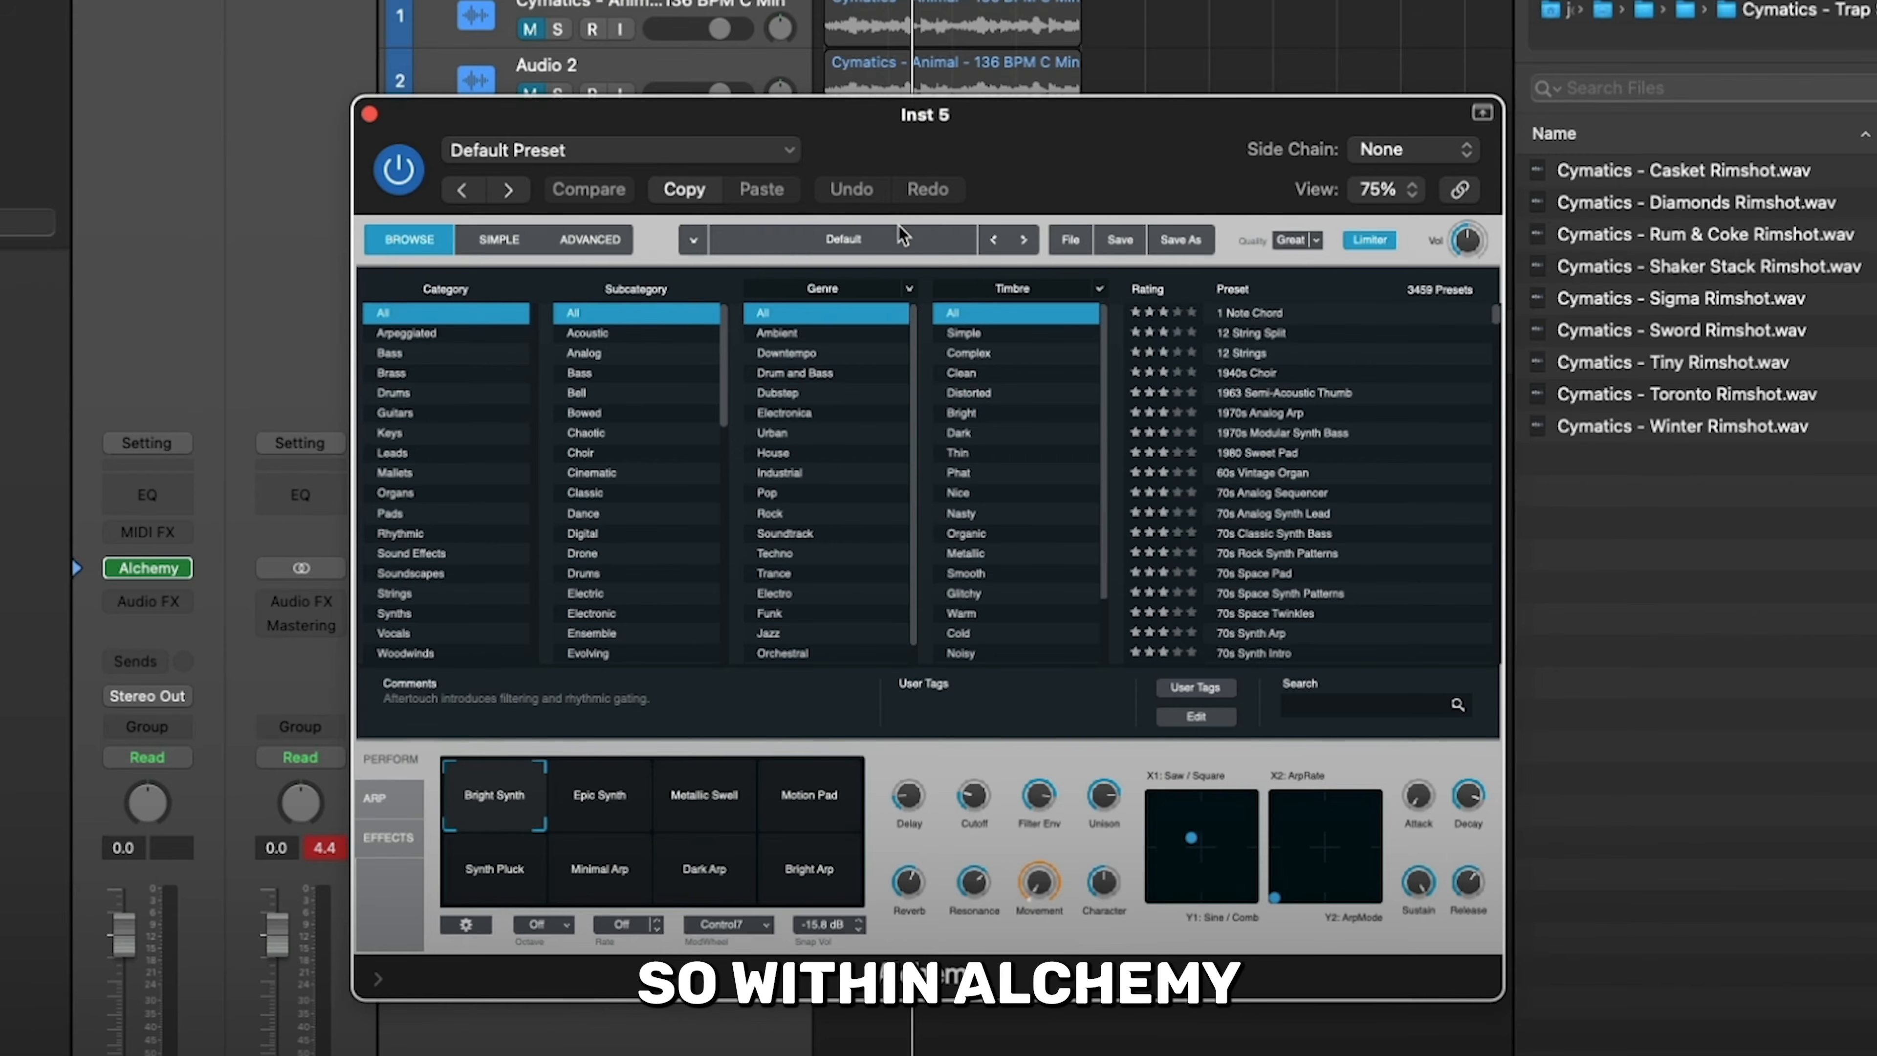
- Initialize the Alchemy preset and show the synth's Advanced view
click(1070, 240)
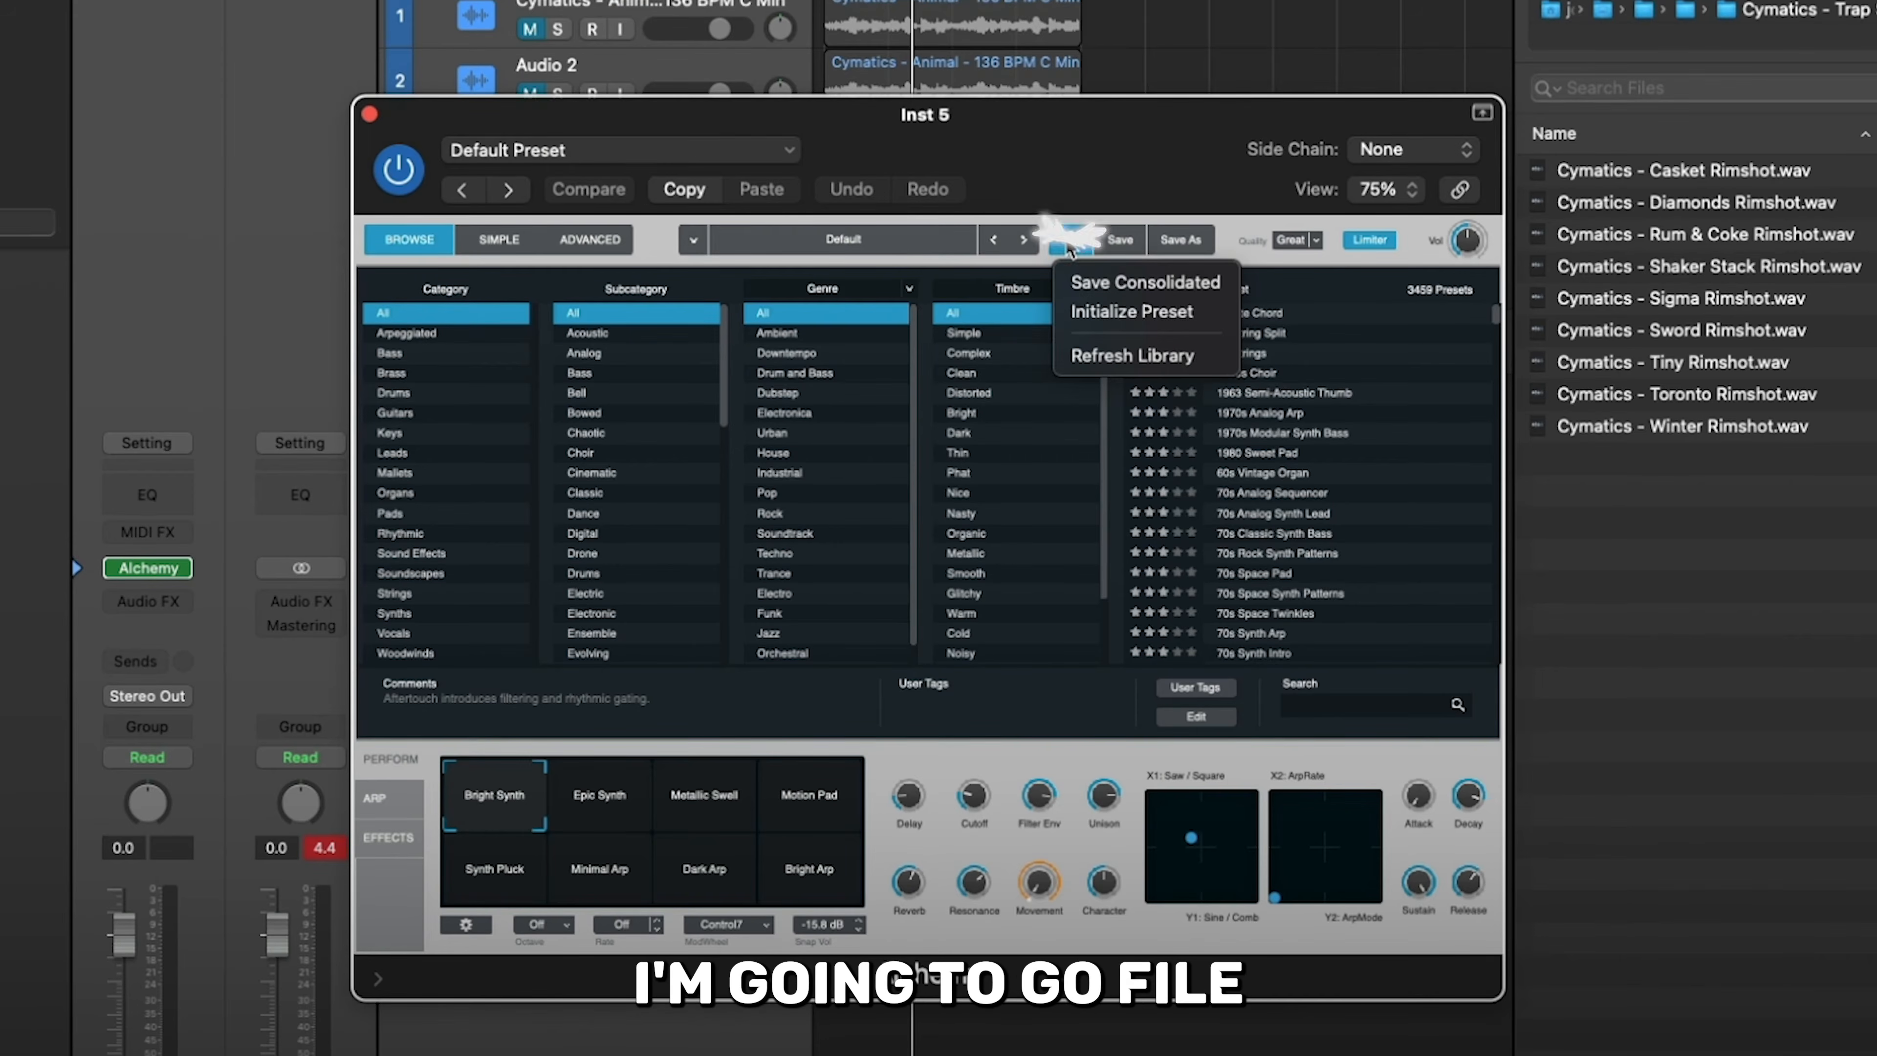
click(1079, 313)
click(591, 240)
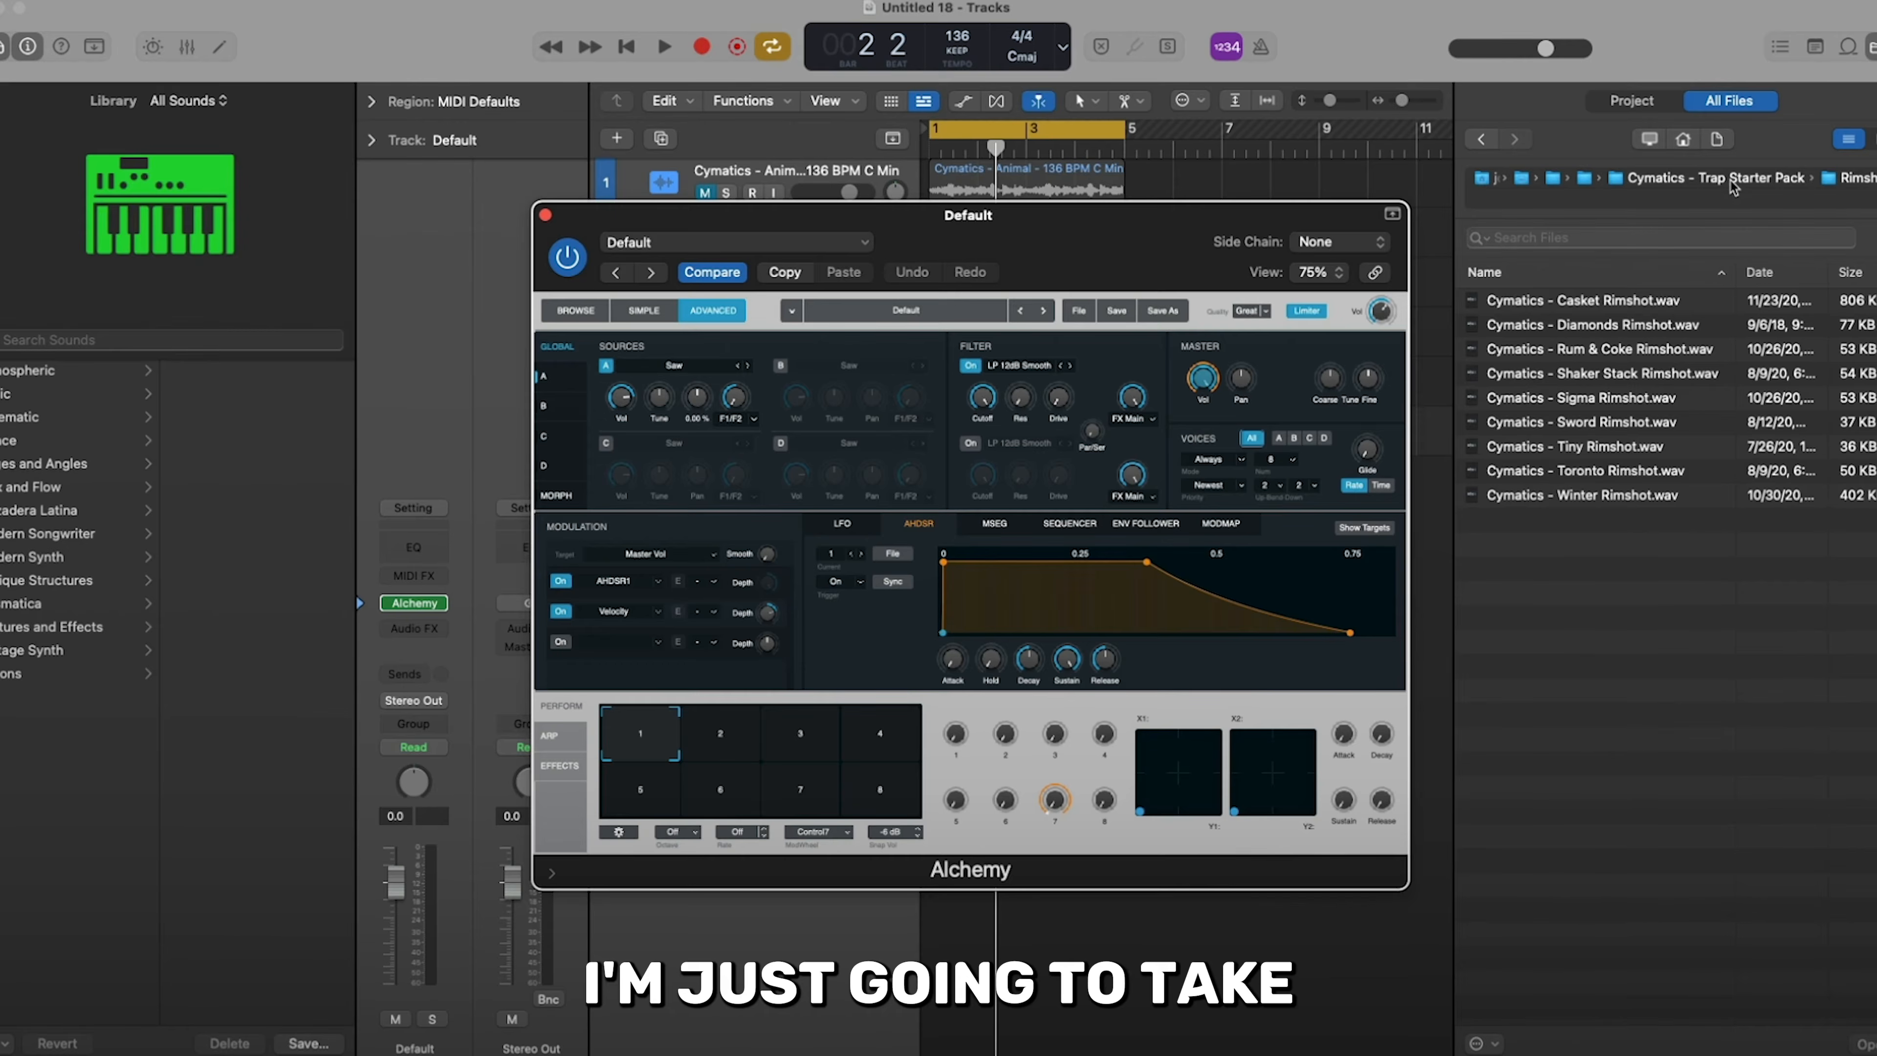
- Load Cymatics - Blitz Hihat.wav from the pack's Hihats - Closed folder into Alchemy's source A
click(1731, 182)
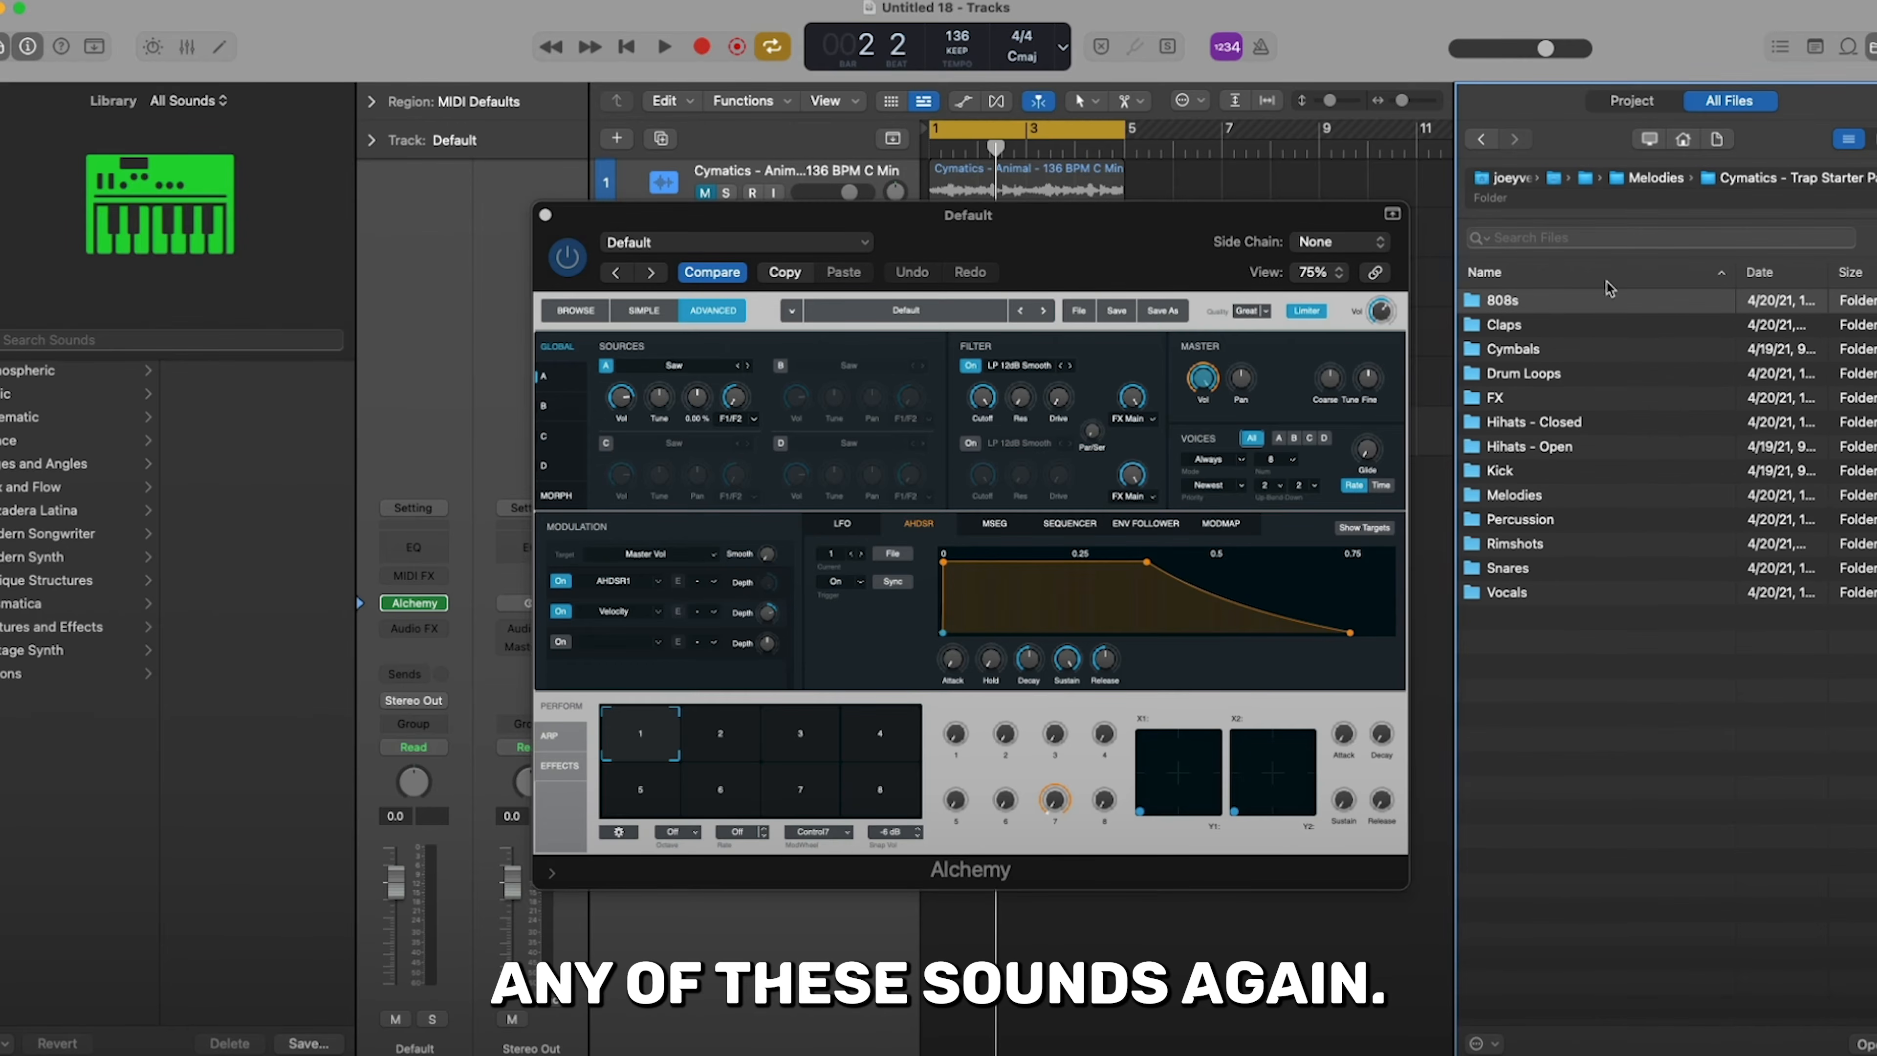
double_click(1515, 423)
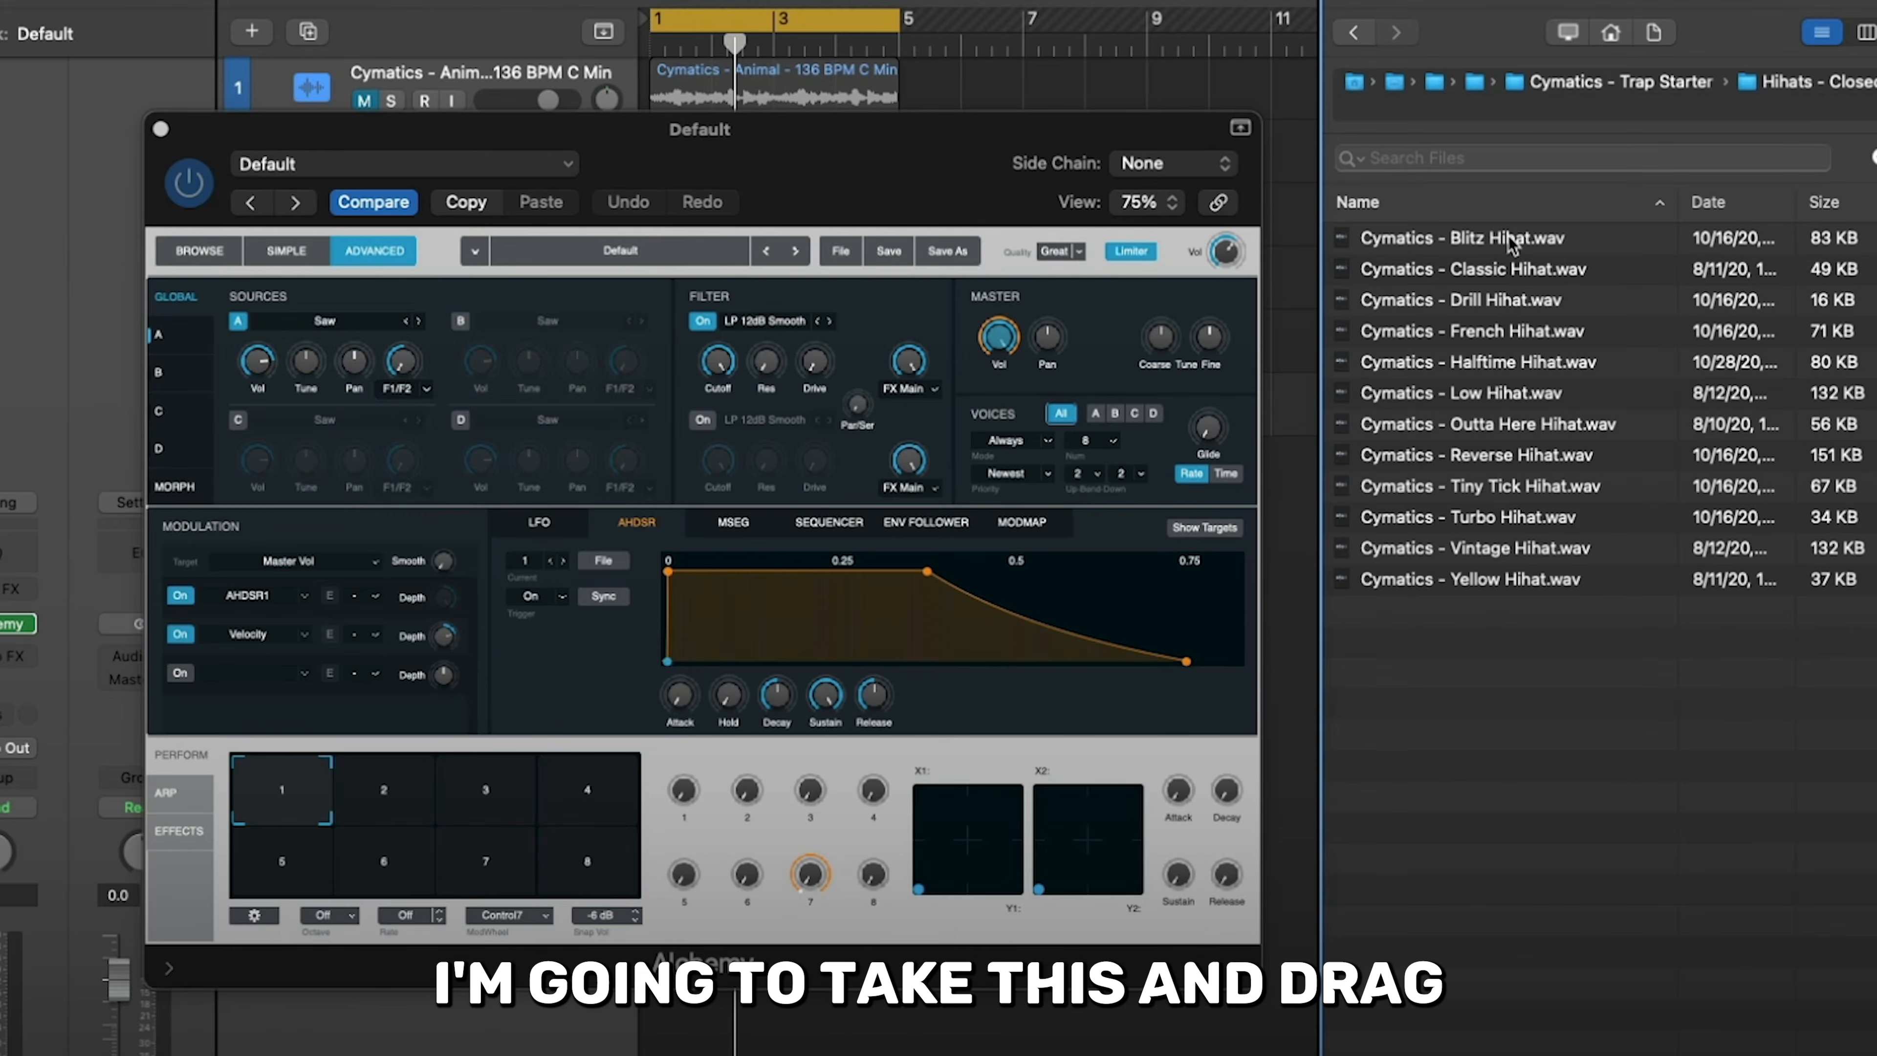
drag(1599, 307, 749, 408)
drag(422, 377, 368, 373)
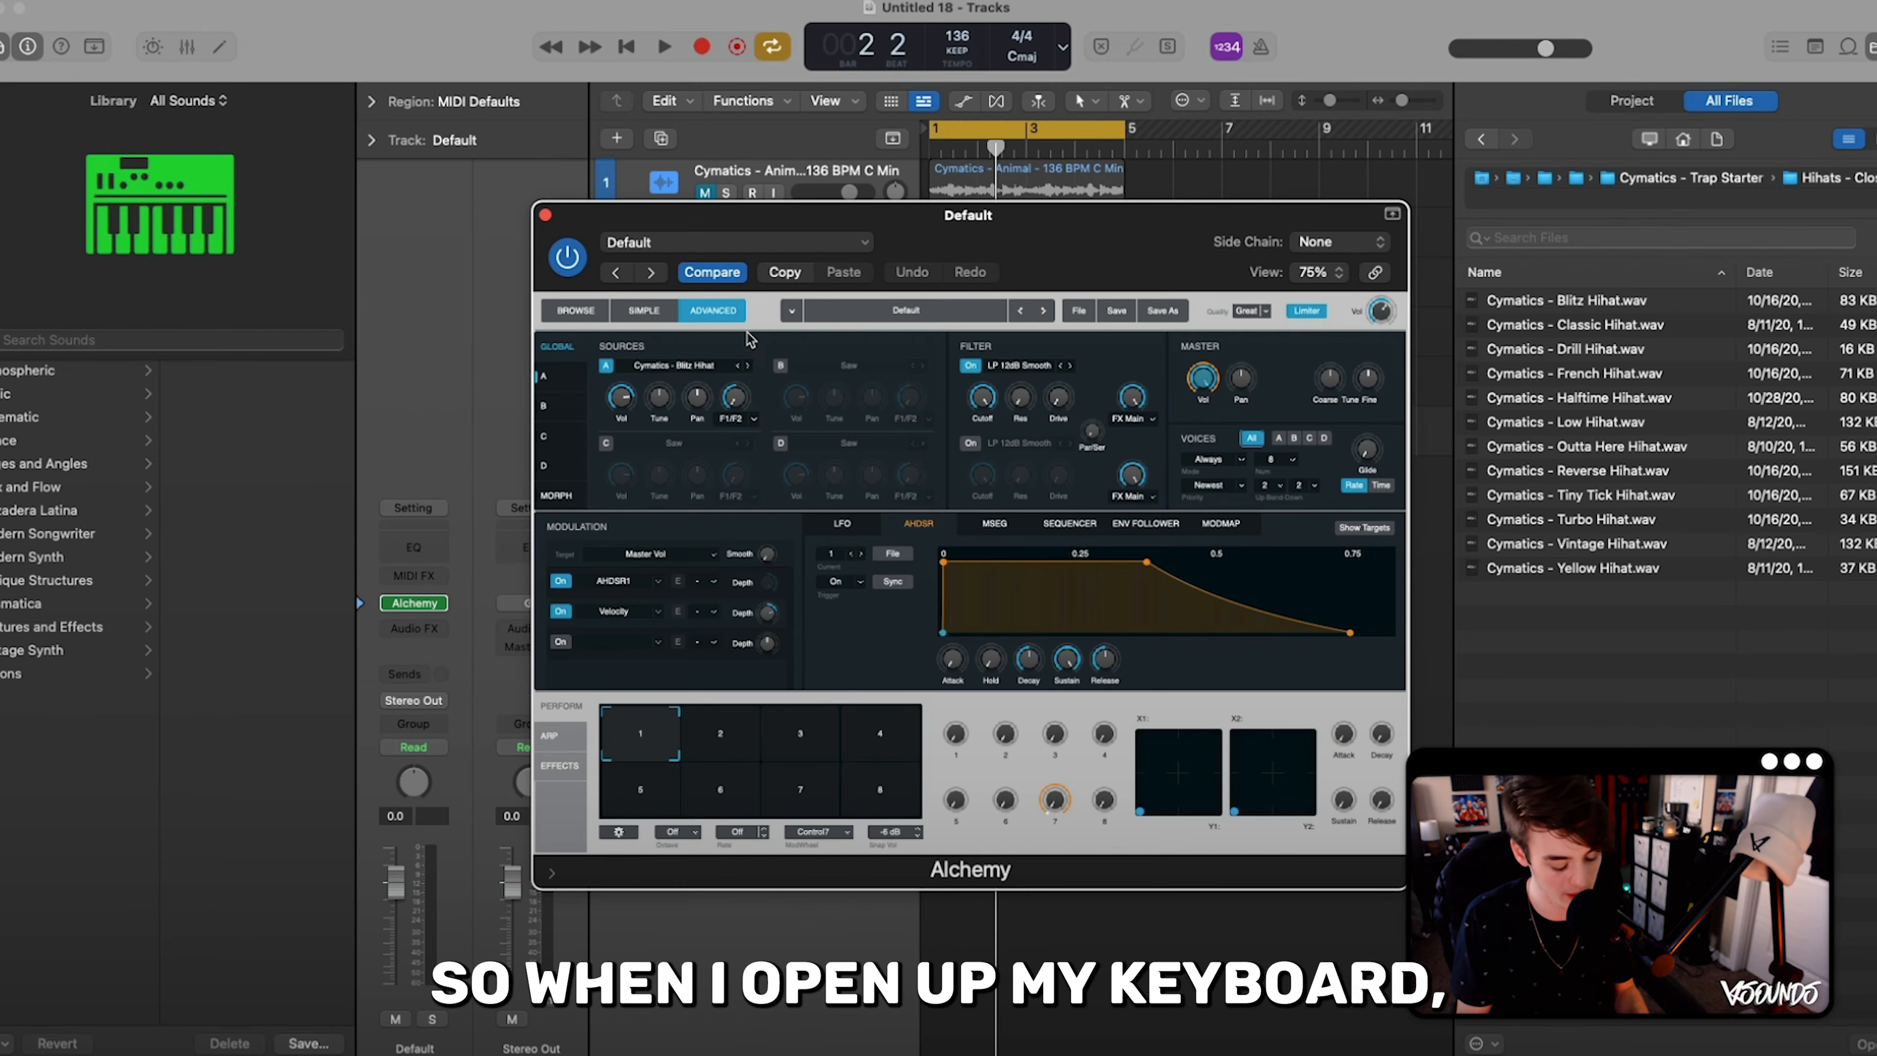
- Show the Musical Typing keyboard and play the hi-hat sample at several different pitches
key(super+k)
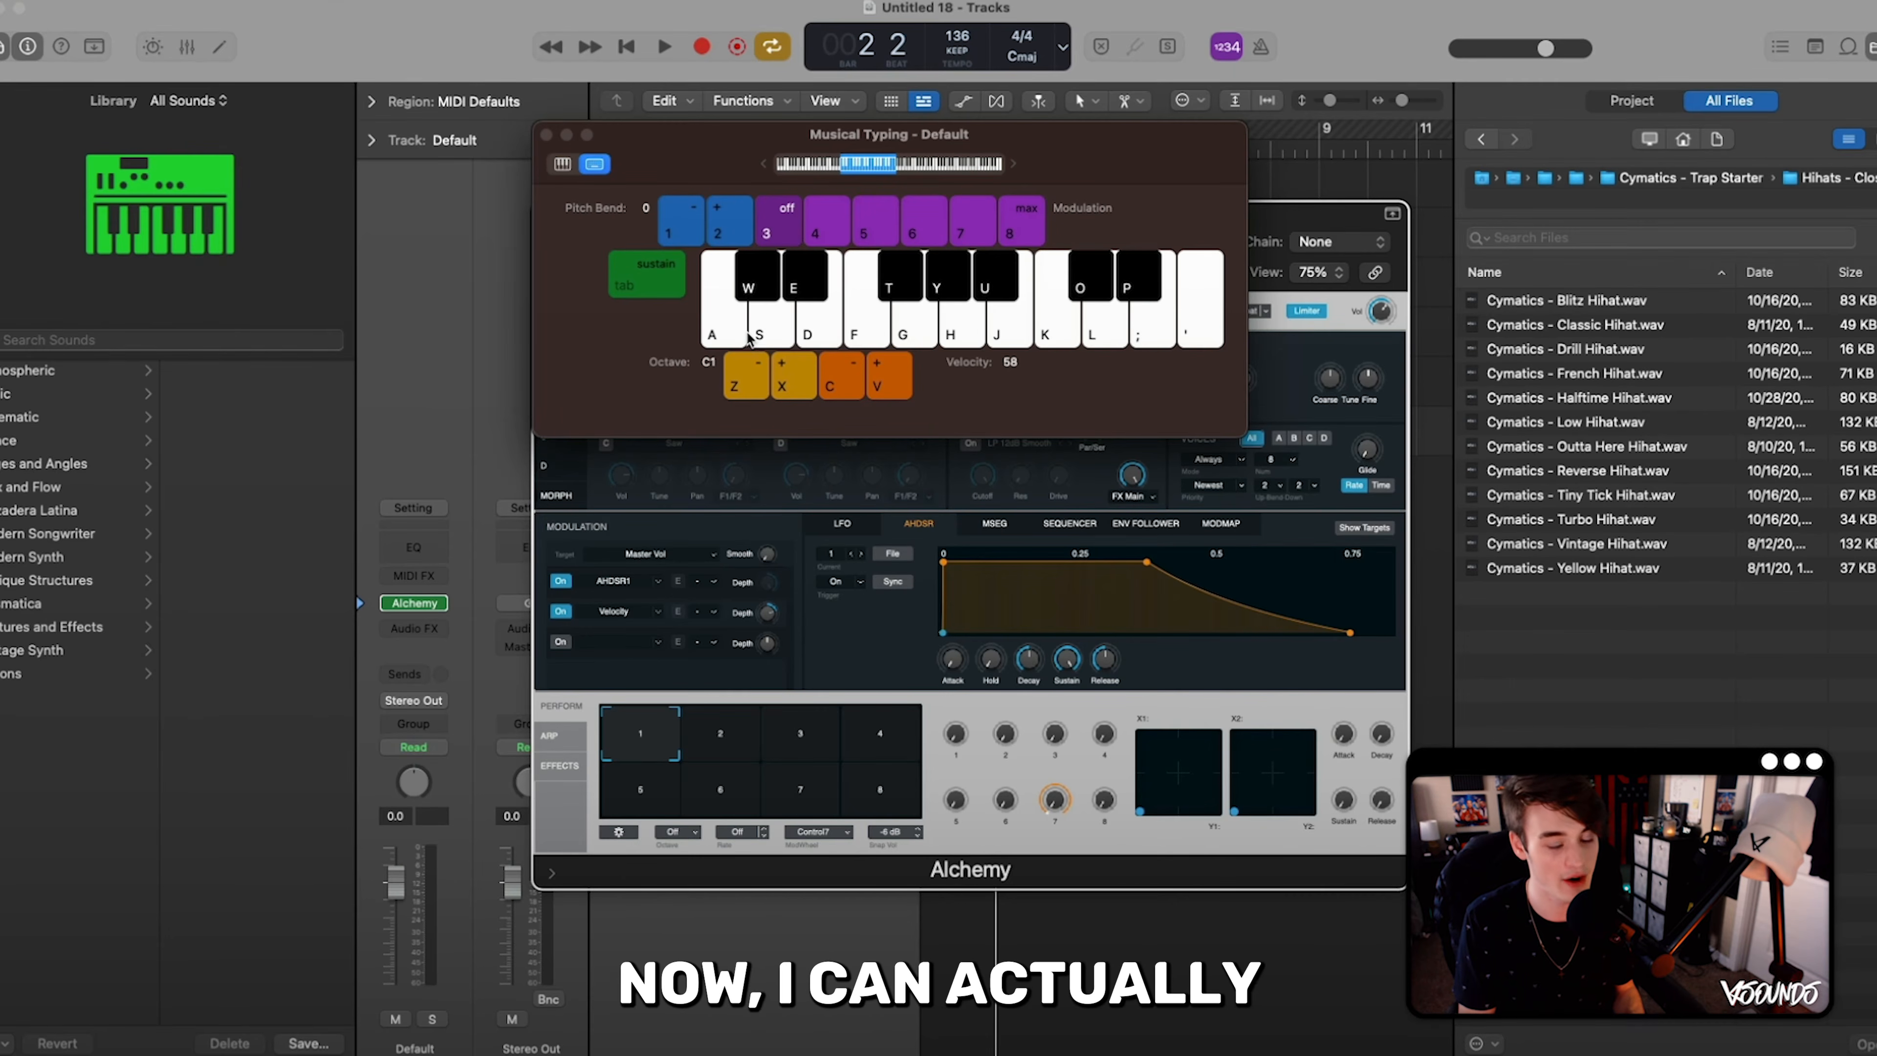
key(h)
key(a)
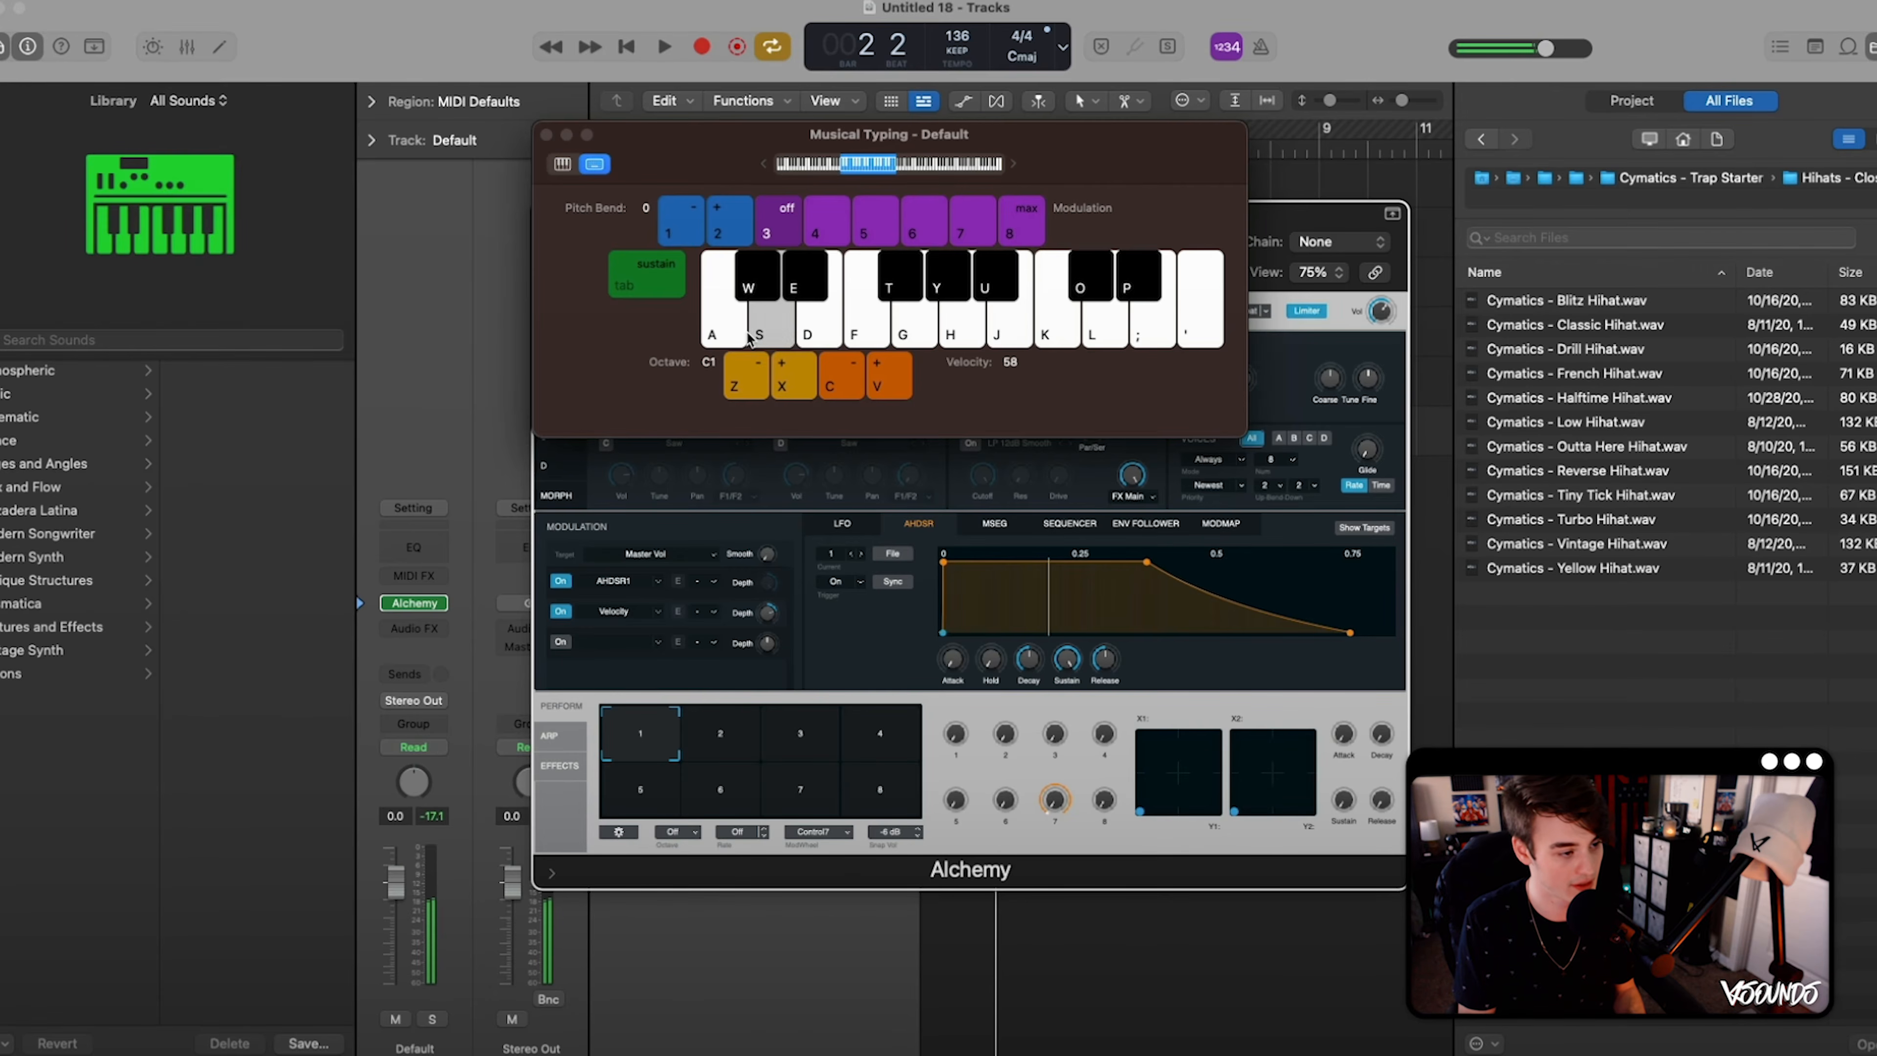
key(d)
key(f)
key(k)
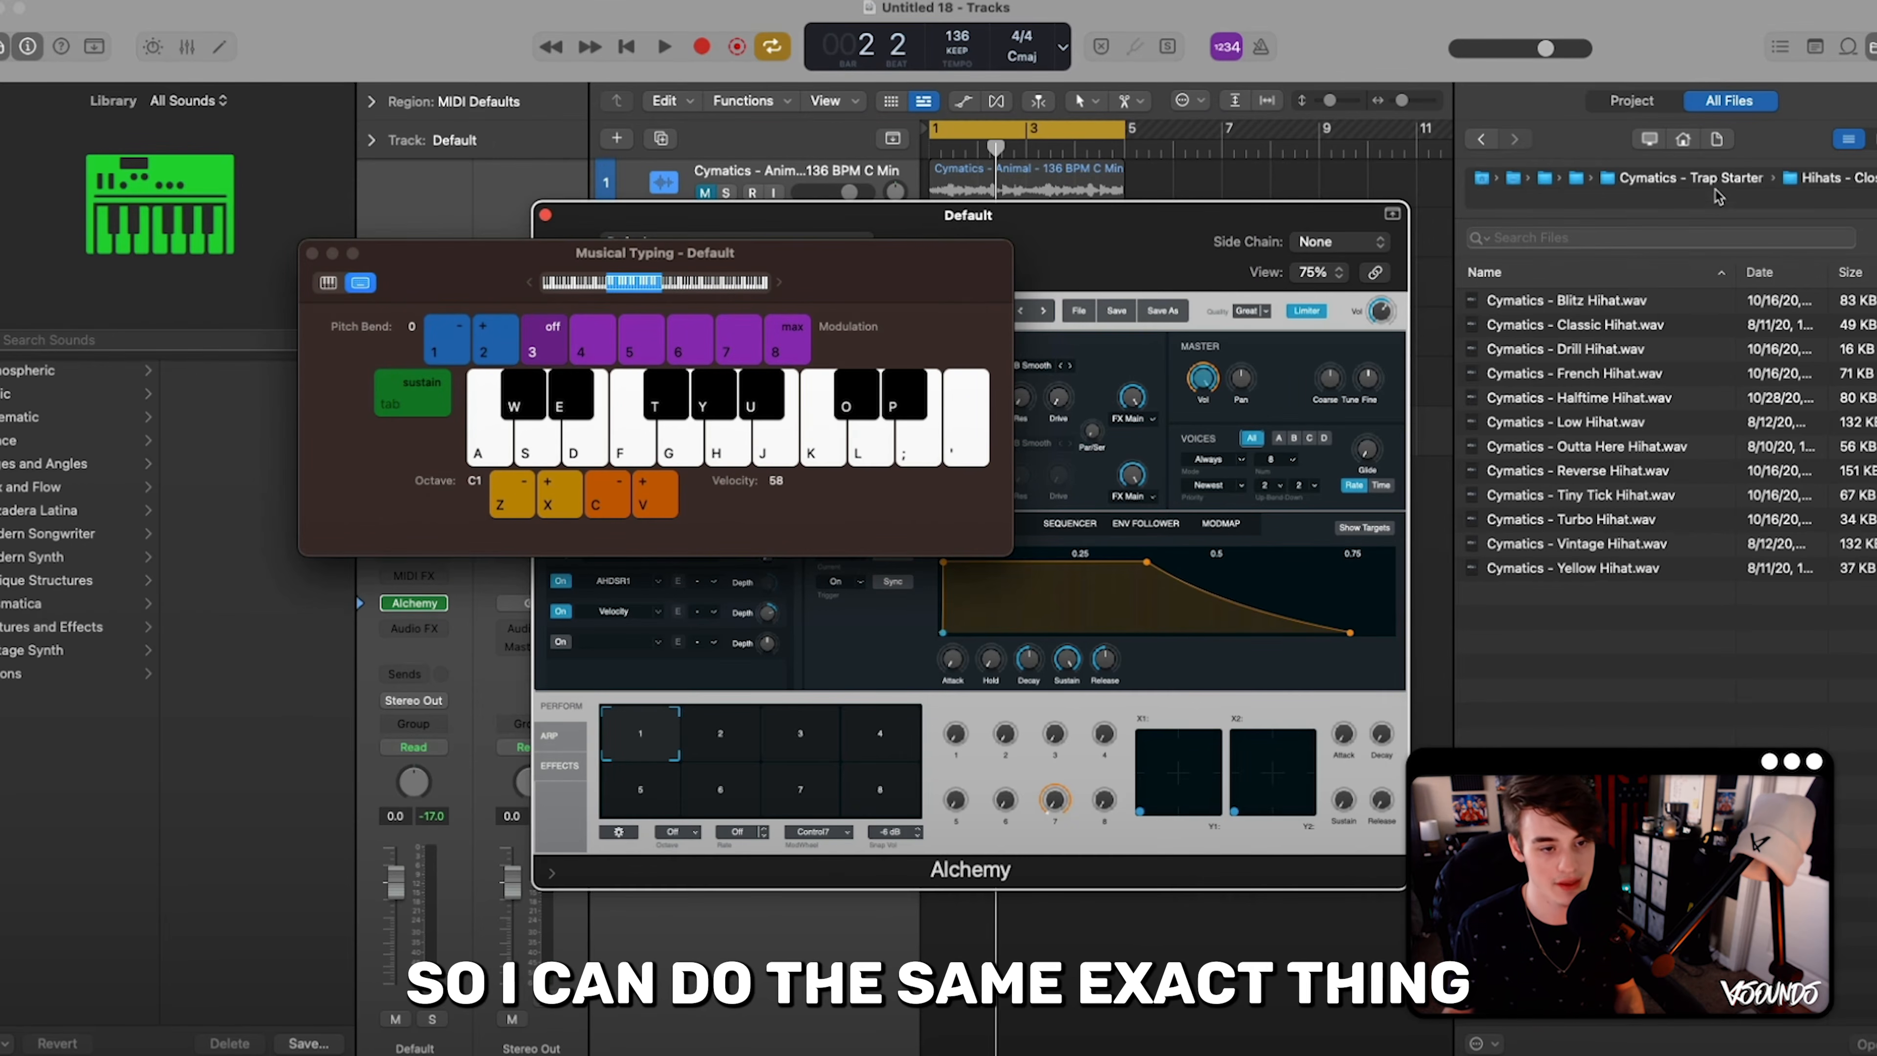
- Replace Alchemy's source A with Cymatics - 808 Mini - C.wav from the pack's 808s folder
click(1700, 183)
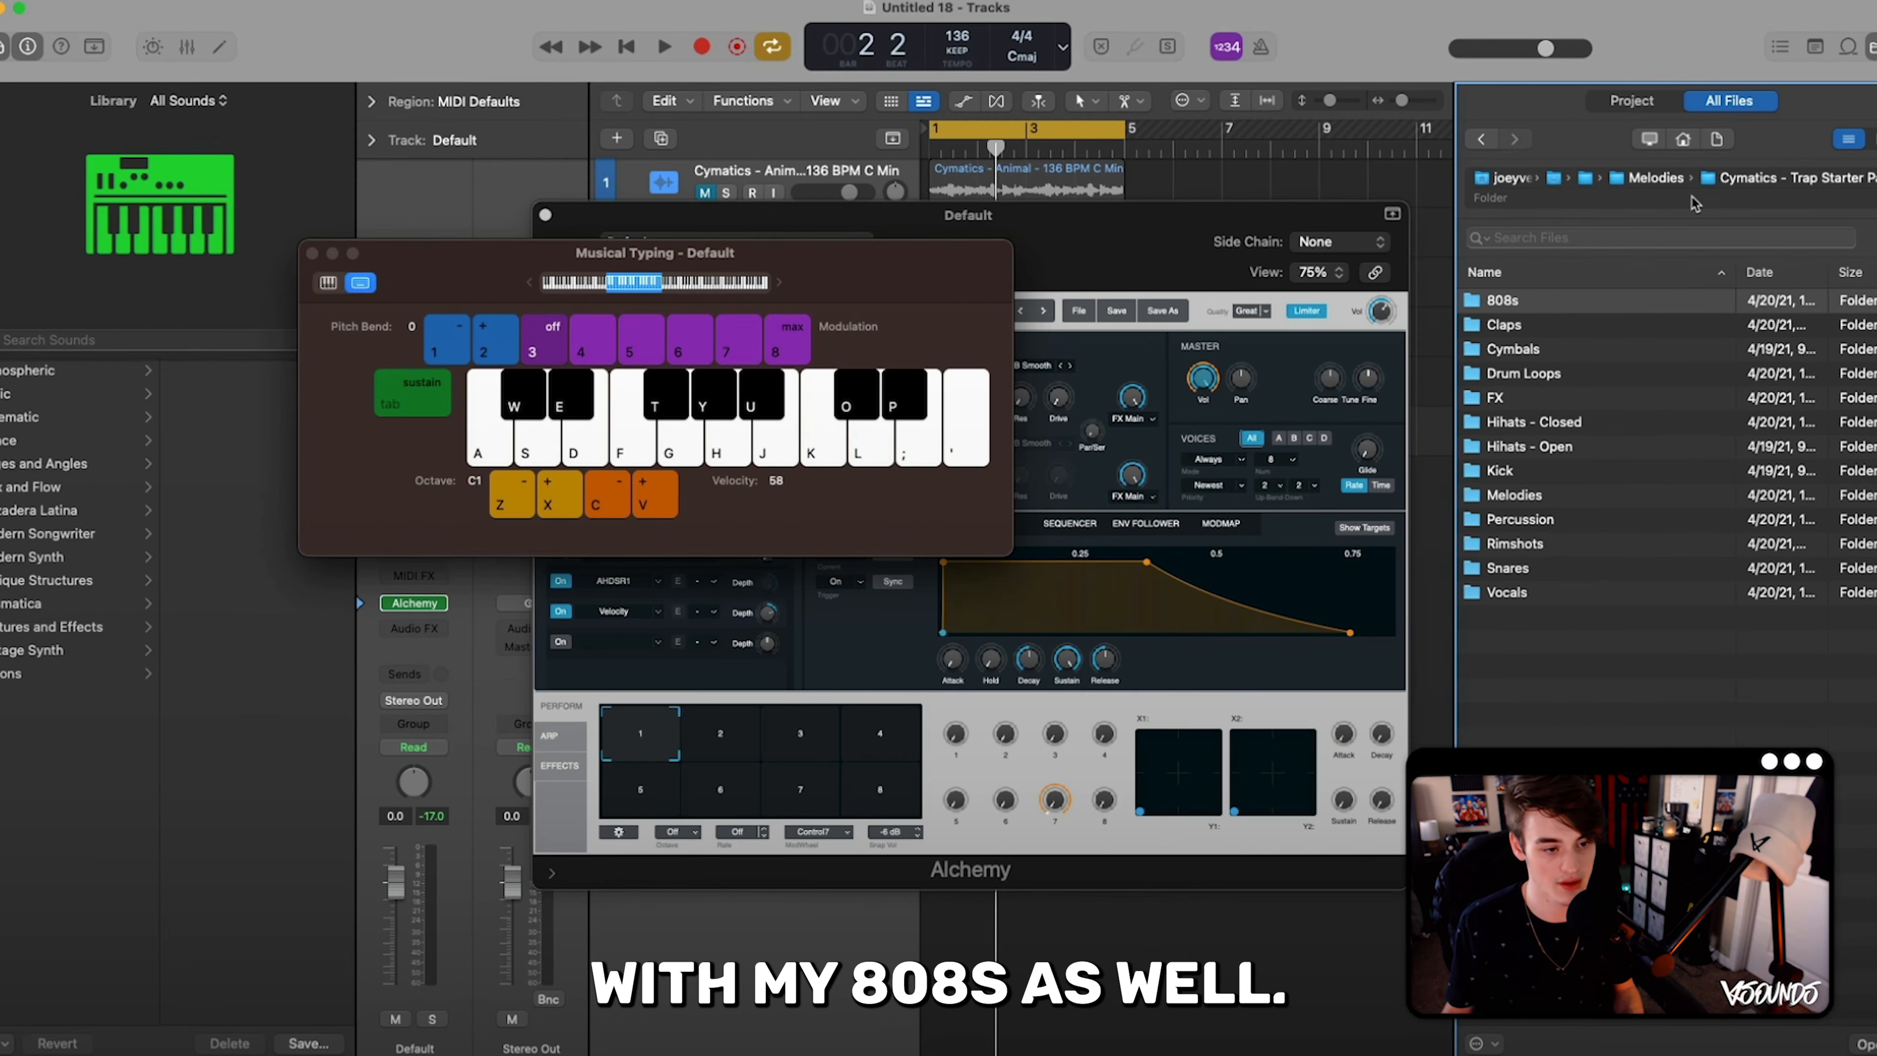
double_click(1520, 303)
click(1558, 305)
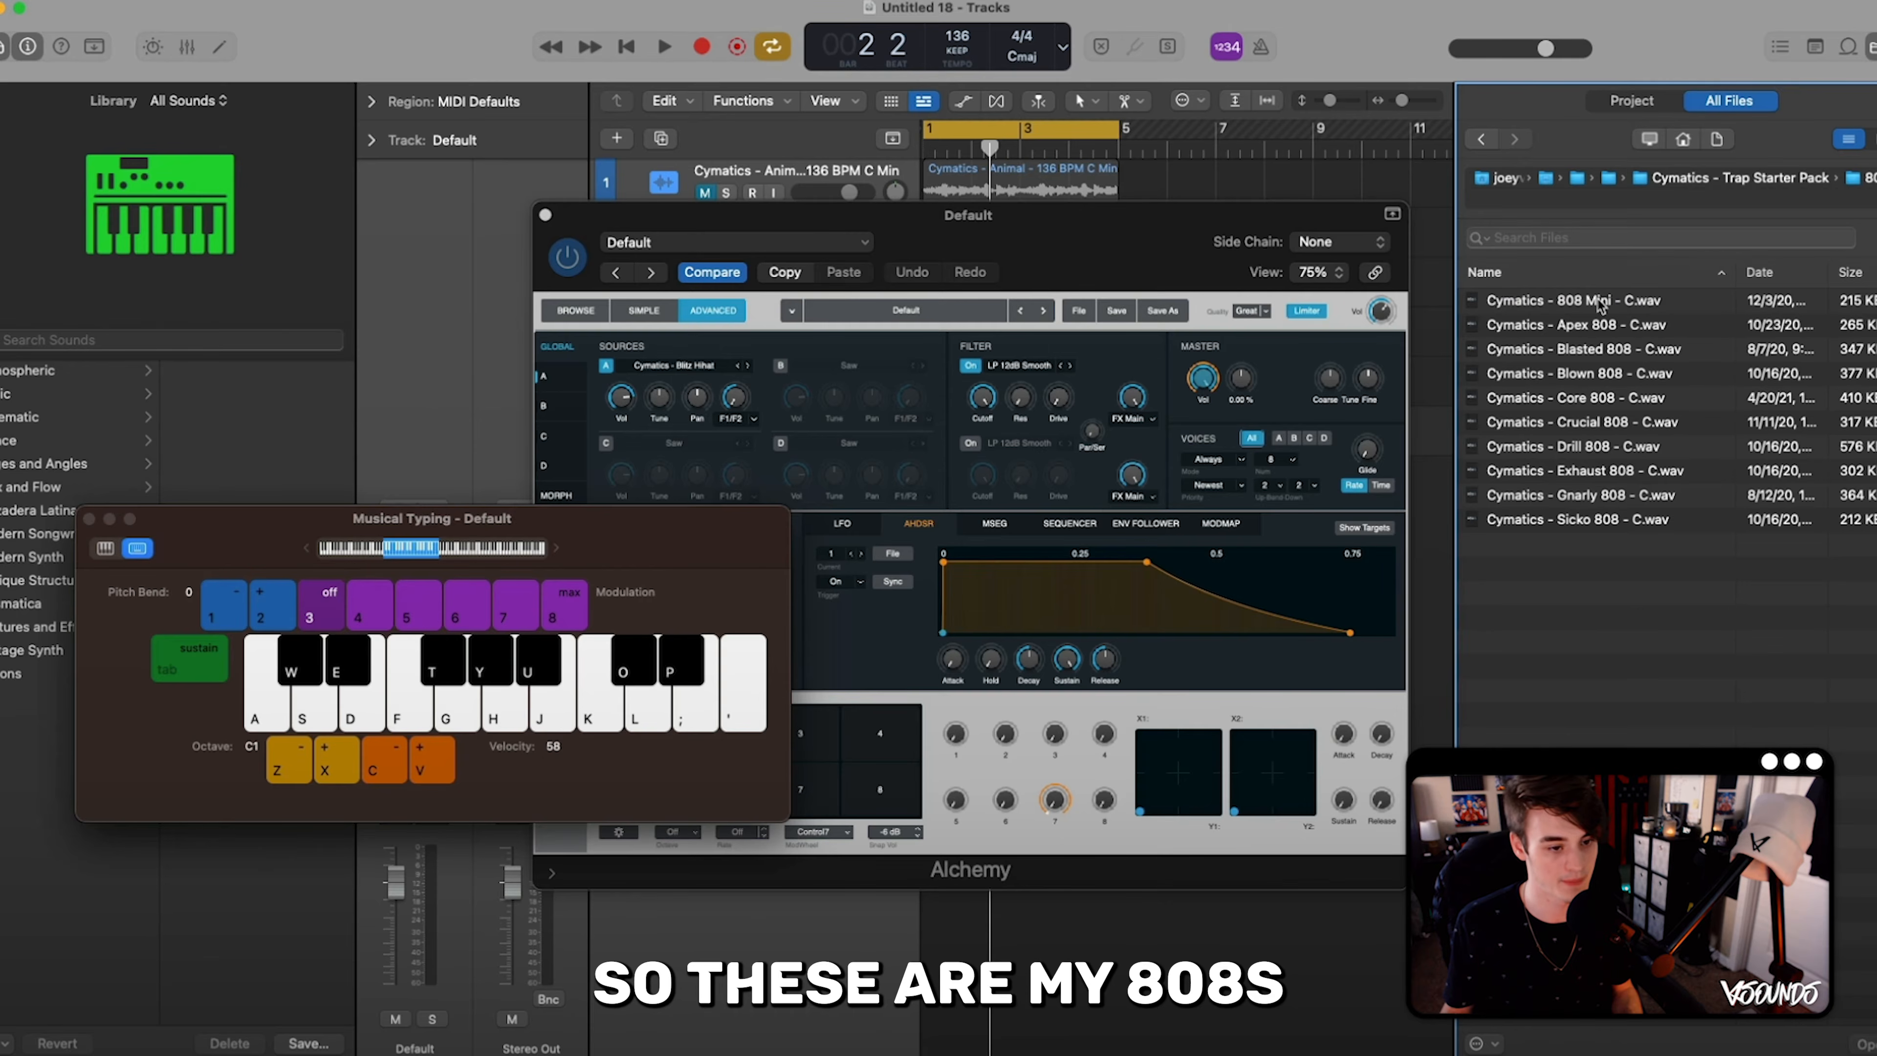
drag(1599, 303, 708, 406)
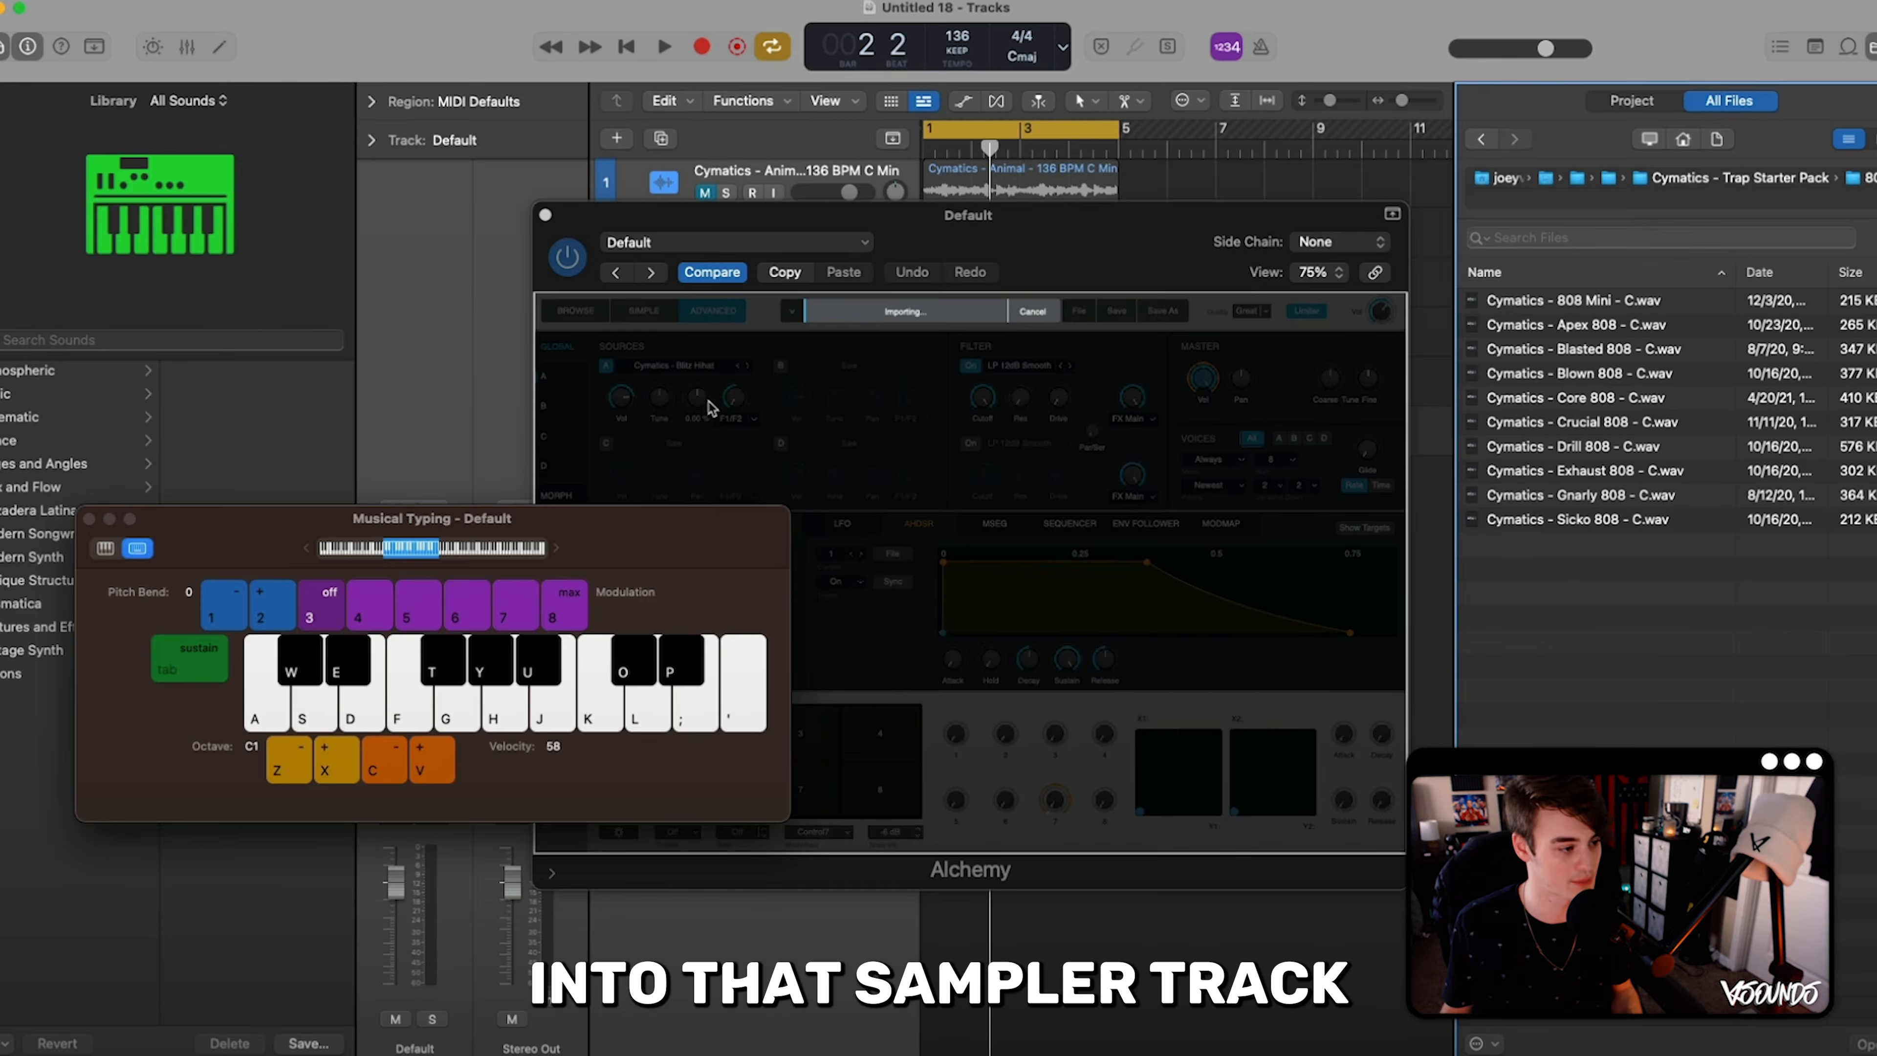
- Play the 808 sample at different pitches with the Musical Typing keyboard
drag(641, 547, 1052, 525)
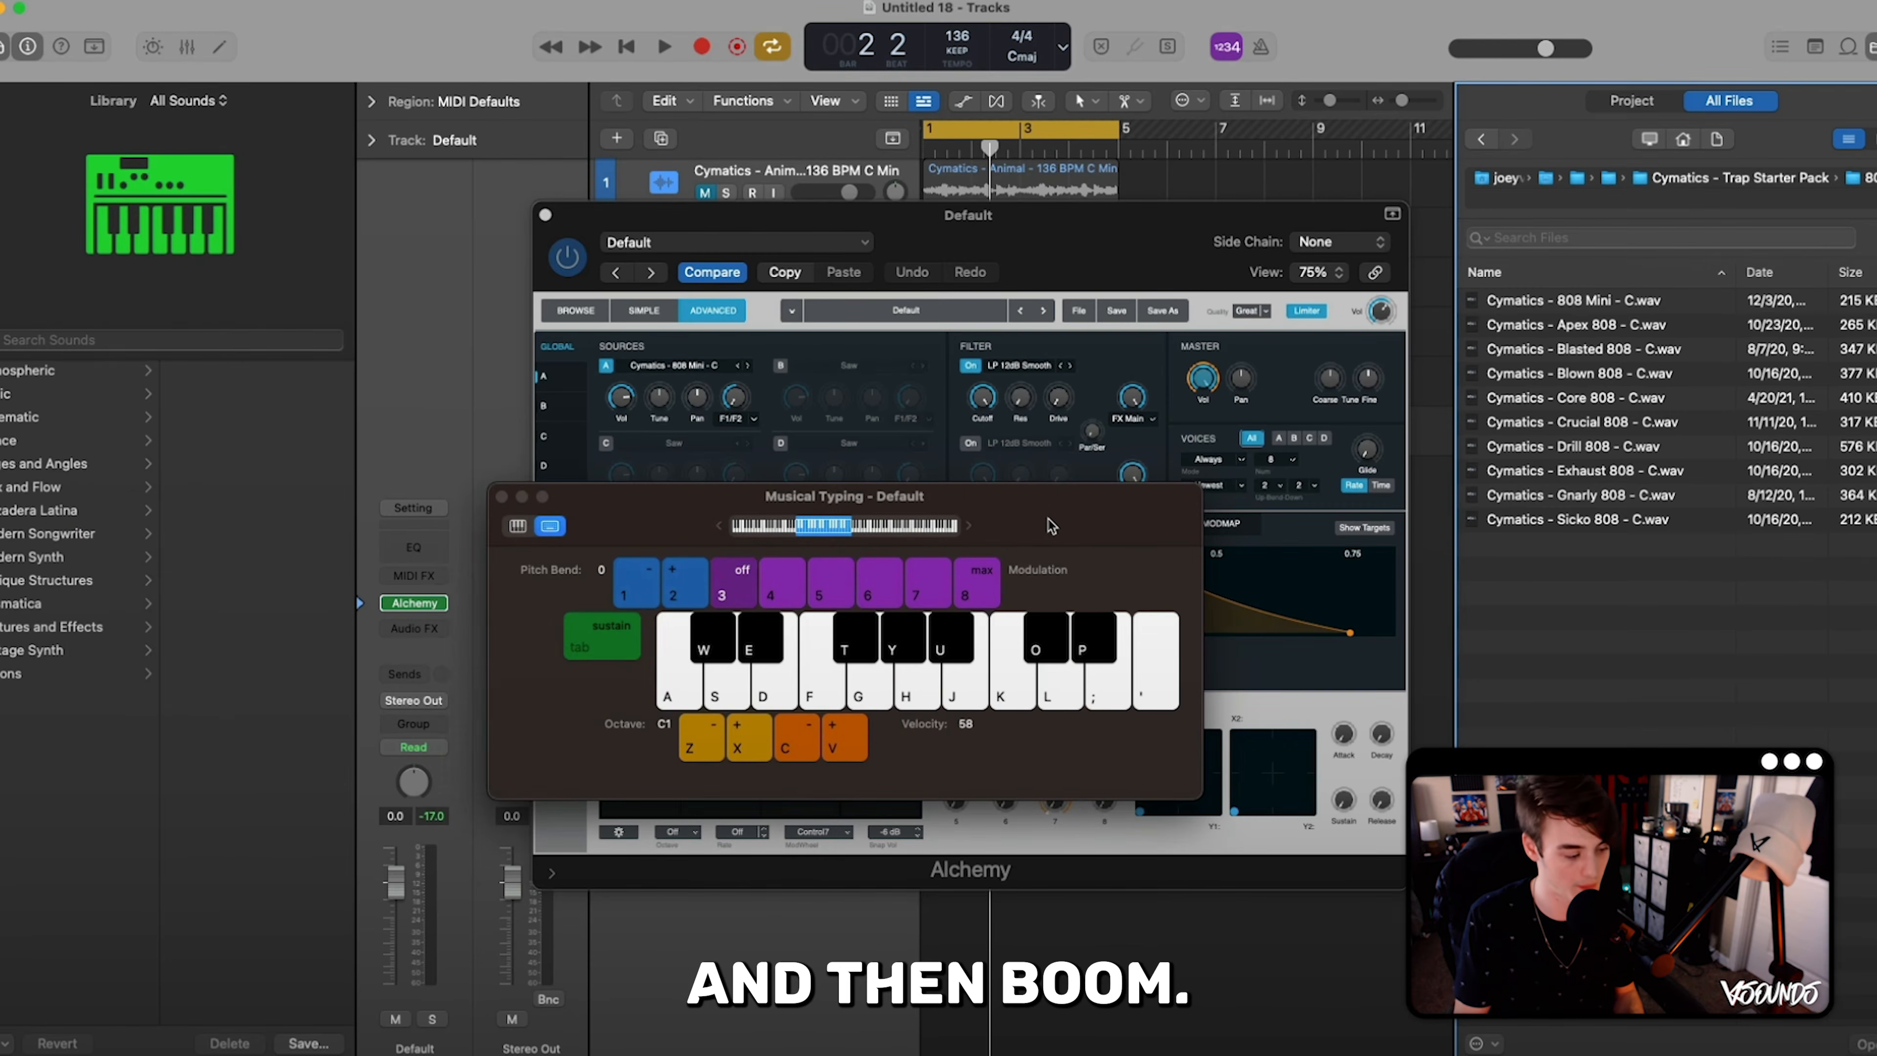
key(a)
key(d)
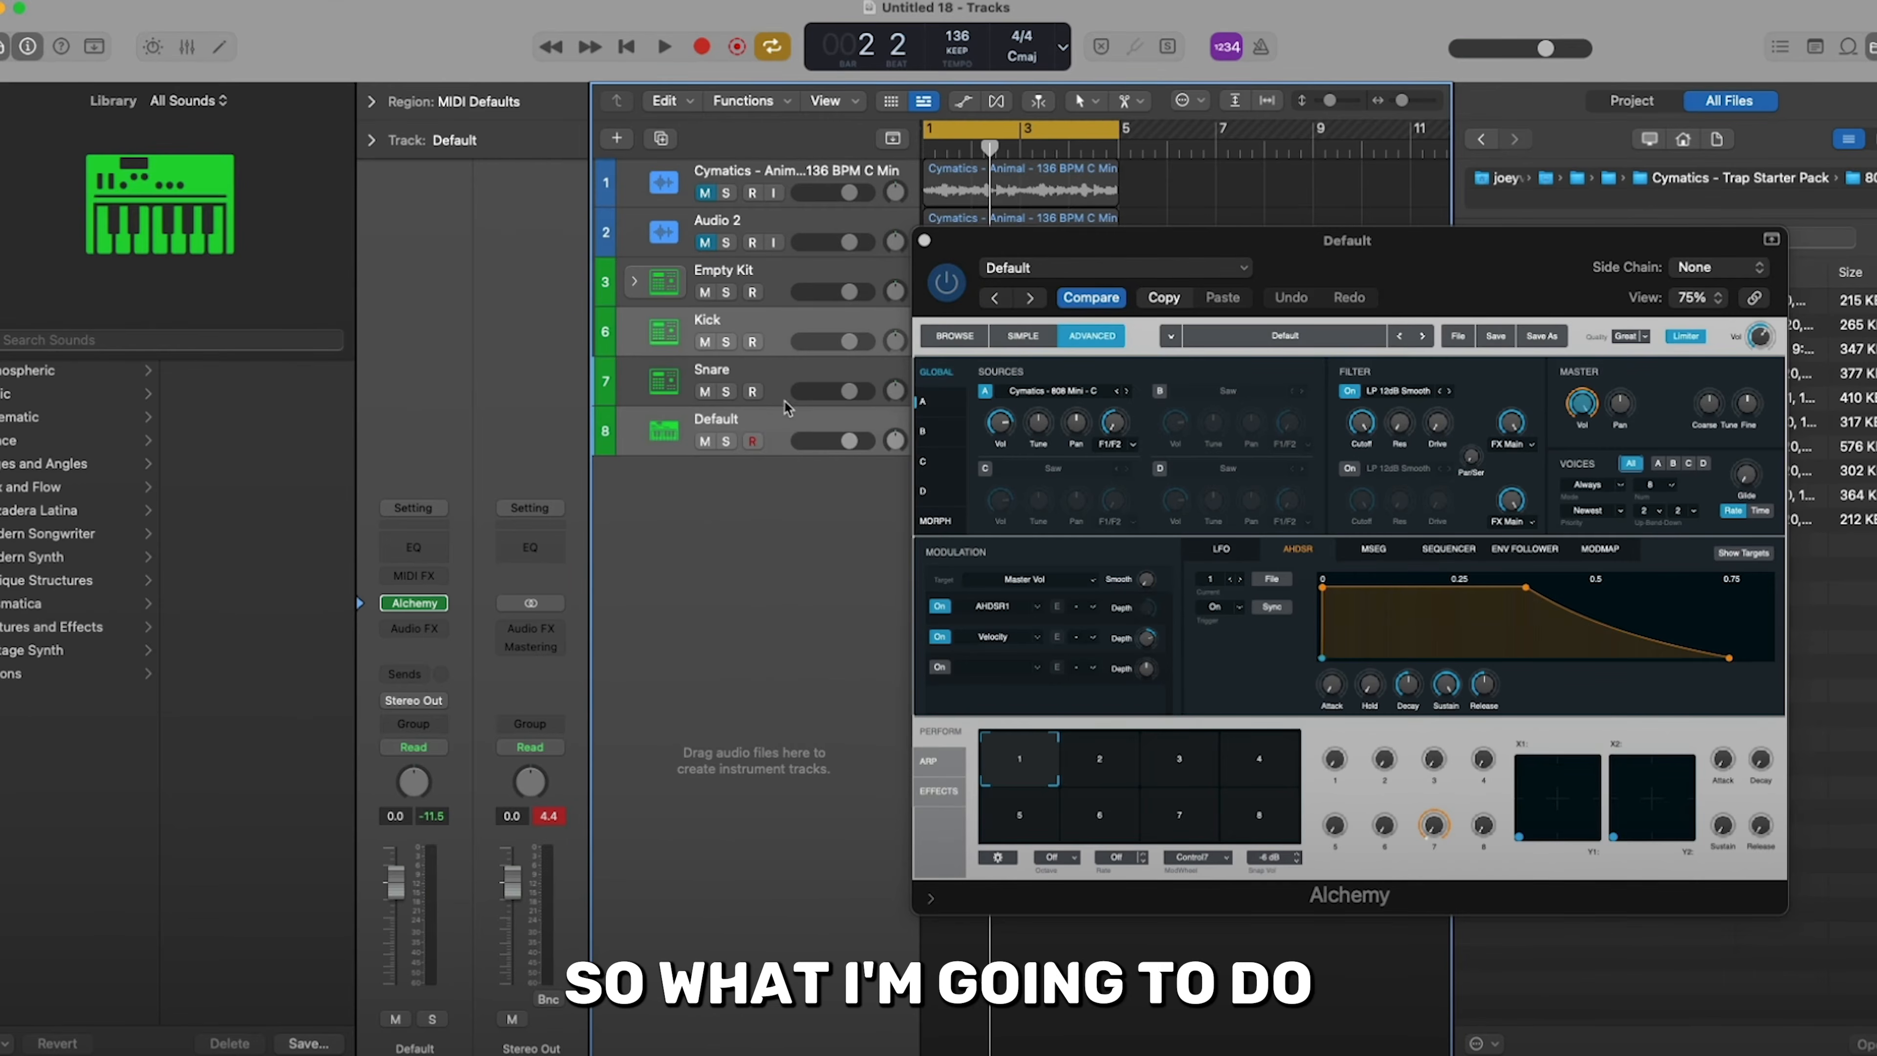
- Rename the Alchemy track as 808s
click(785, 402)
click(772, 433)
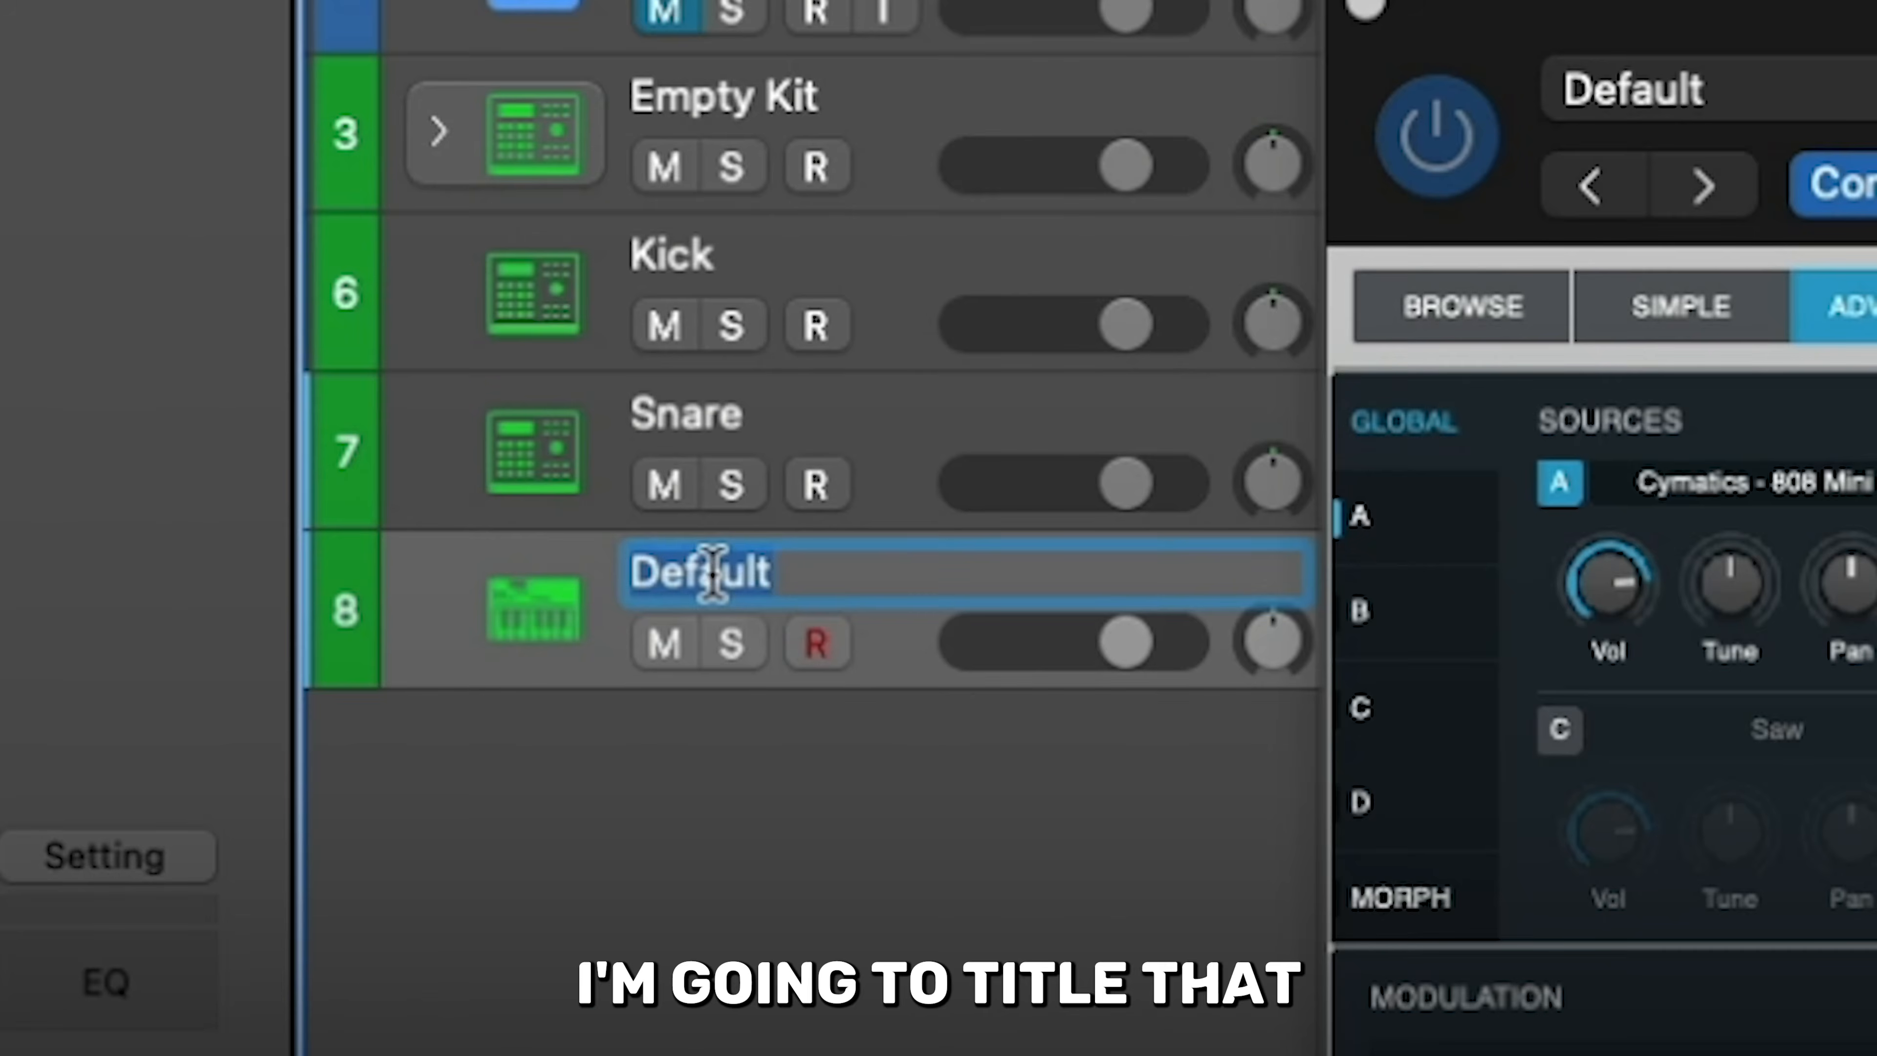
text(808s)
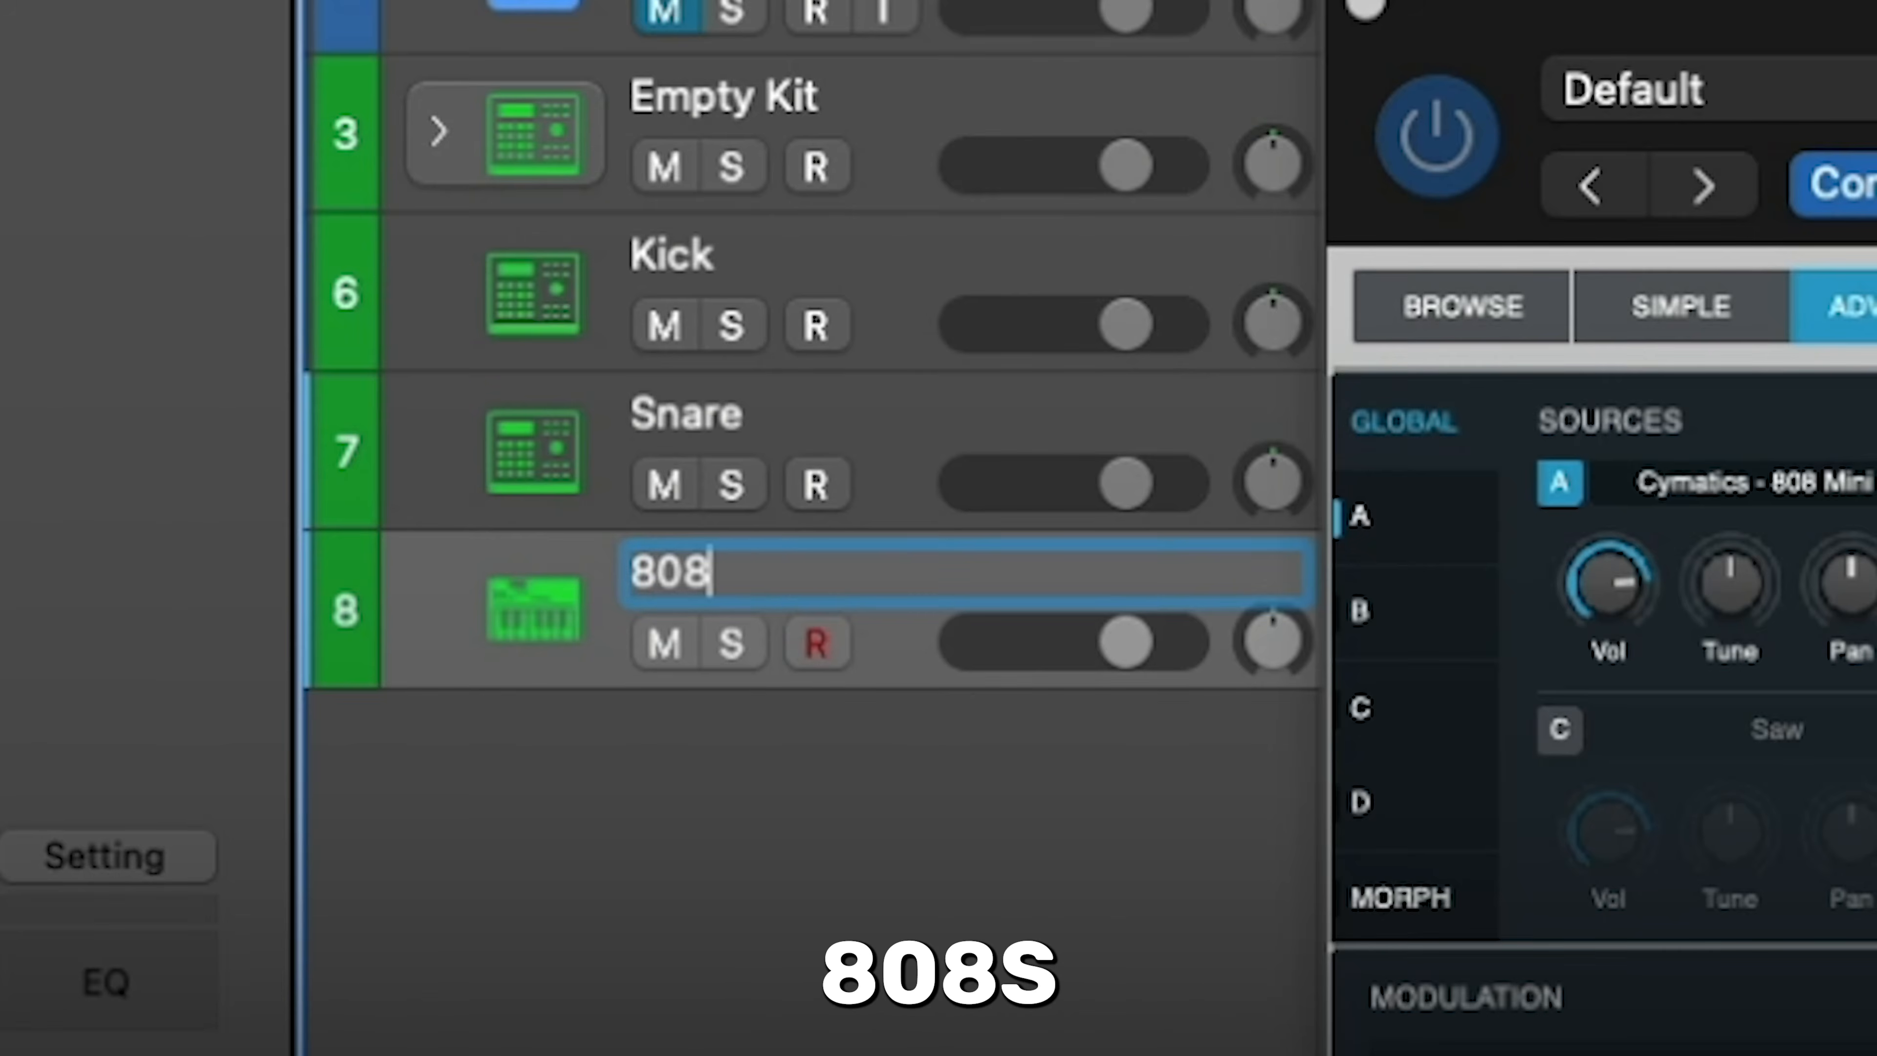
key(Return)
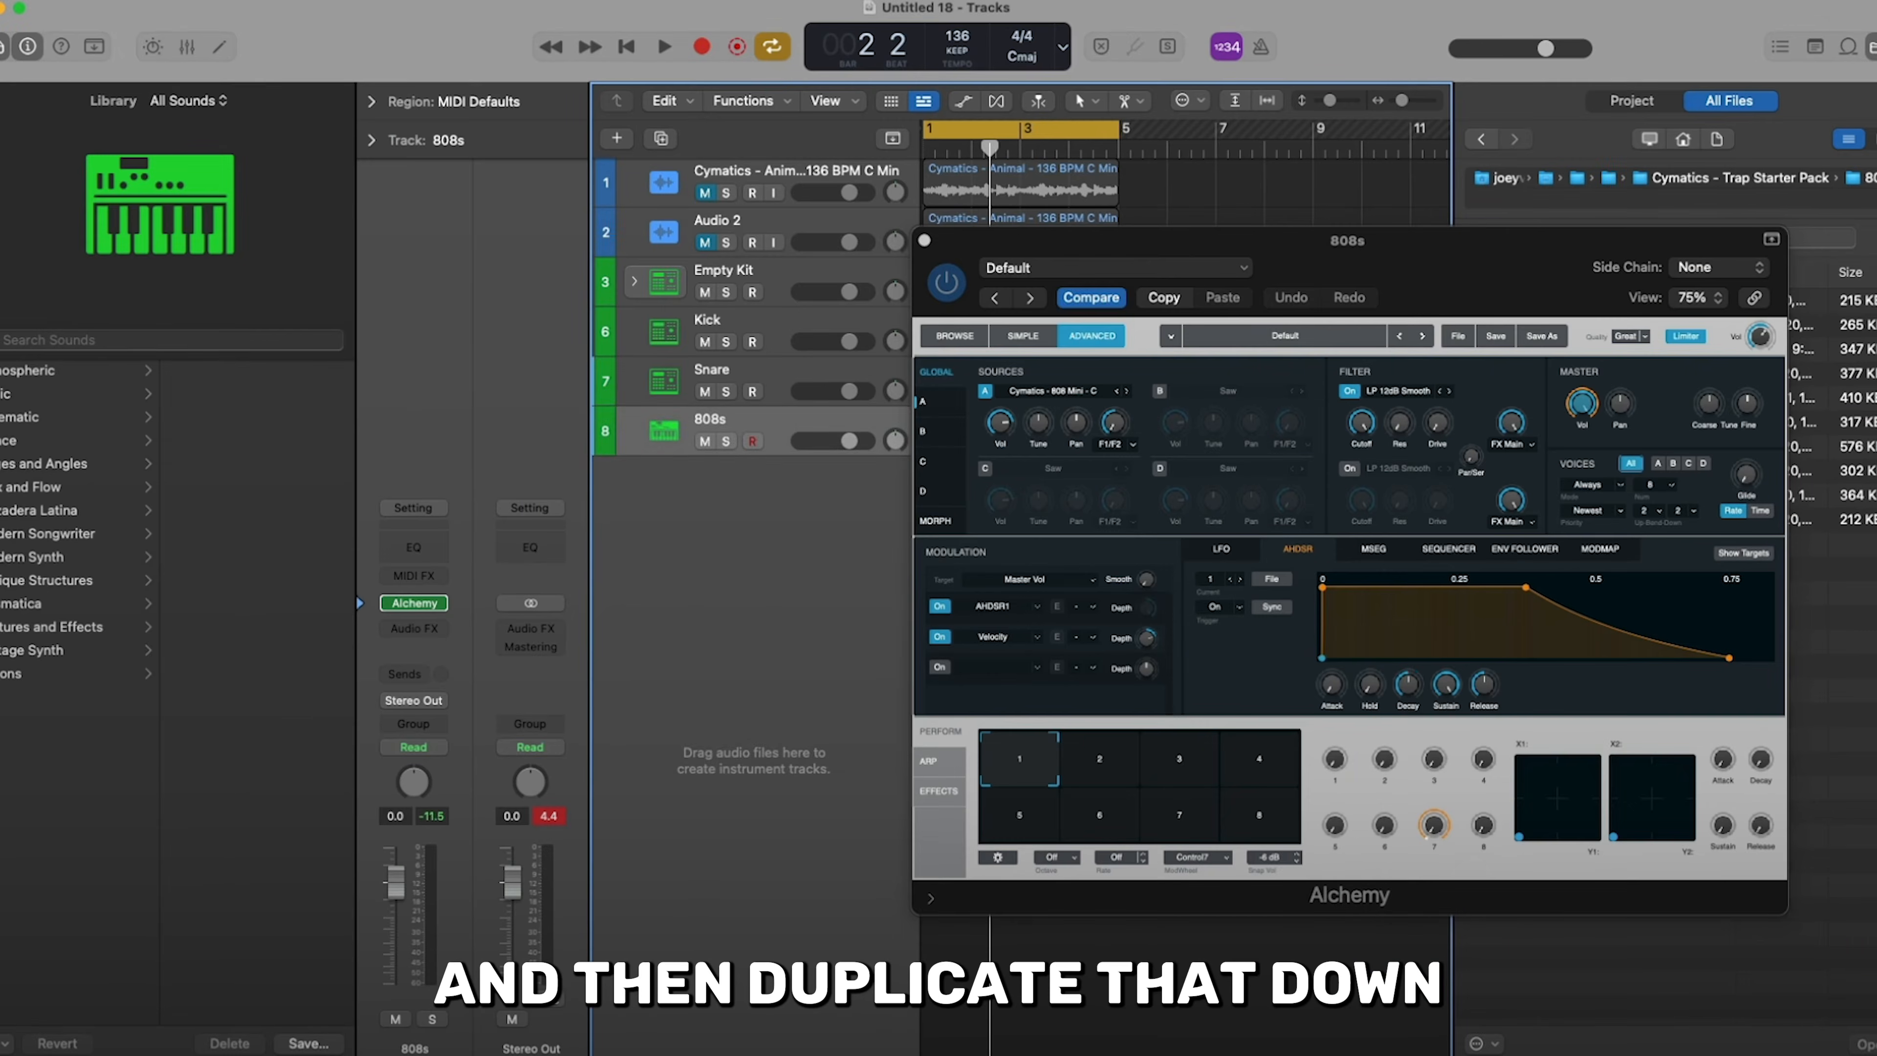
- Duplicate the 808s track as HiHats and arrange the drum tracks in the order Snare, HiHats, Kick, 808s
key(super+d)
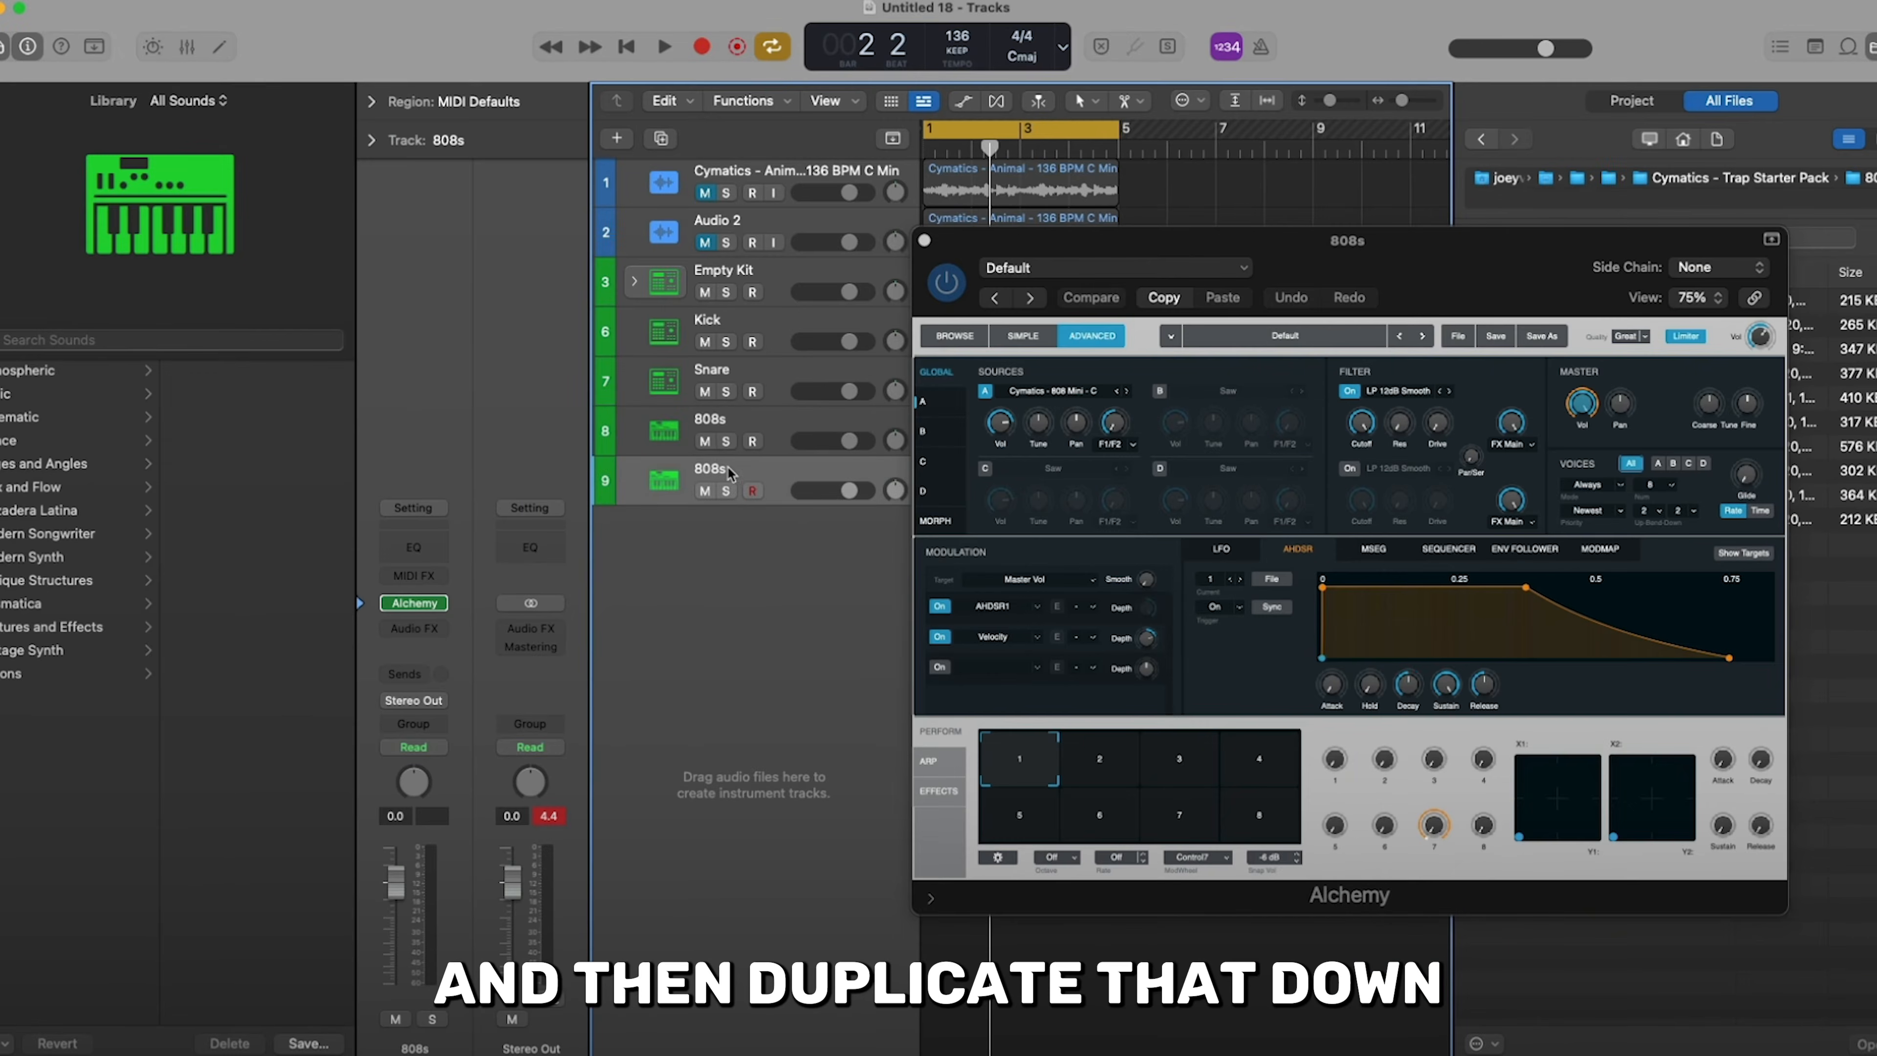
double_click(710, 468)
text(Hi)
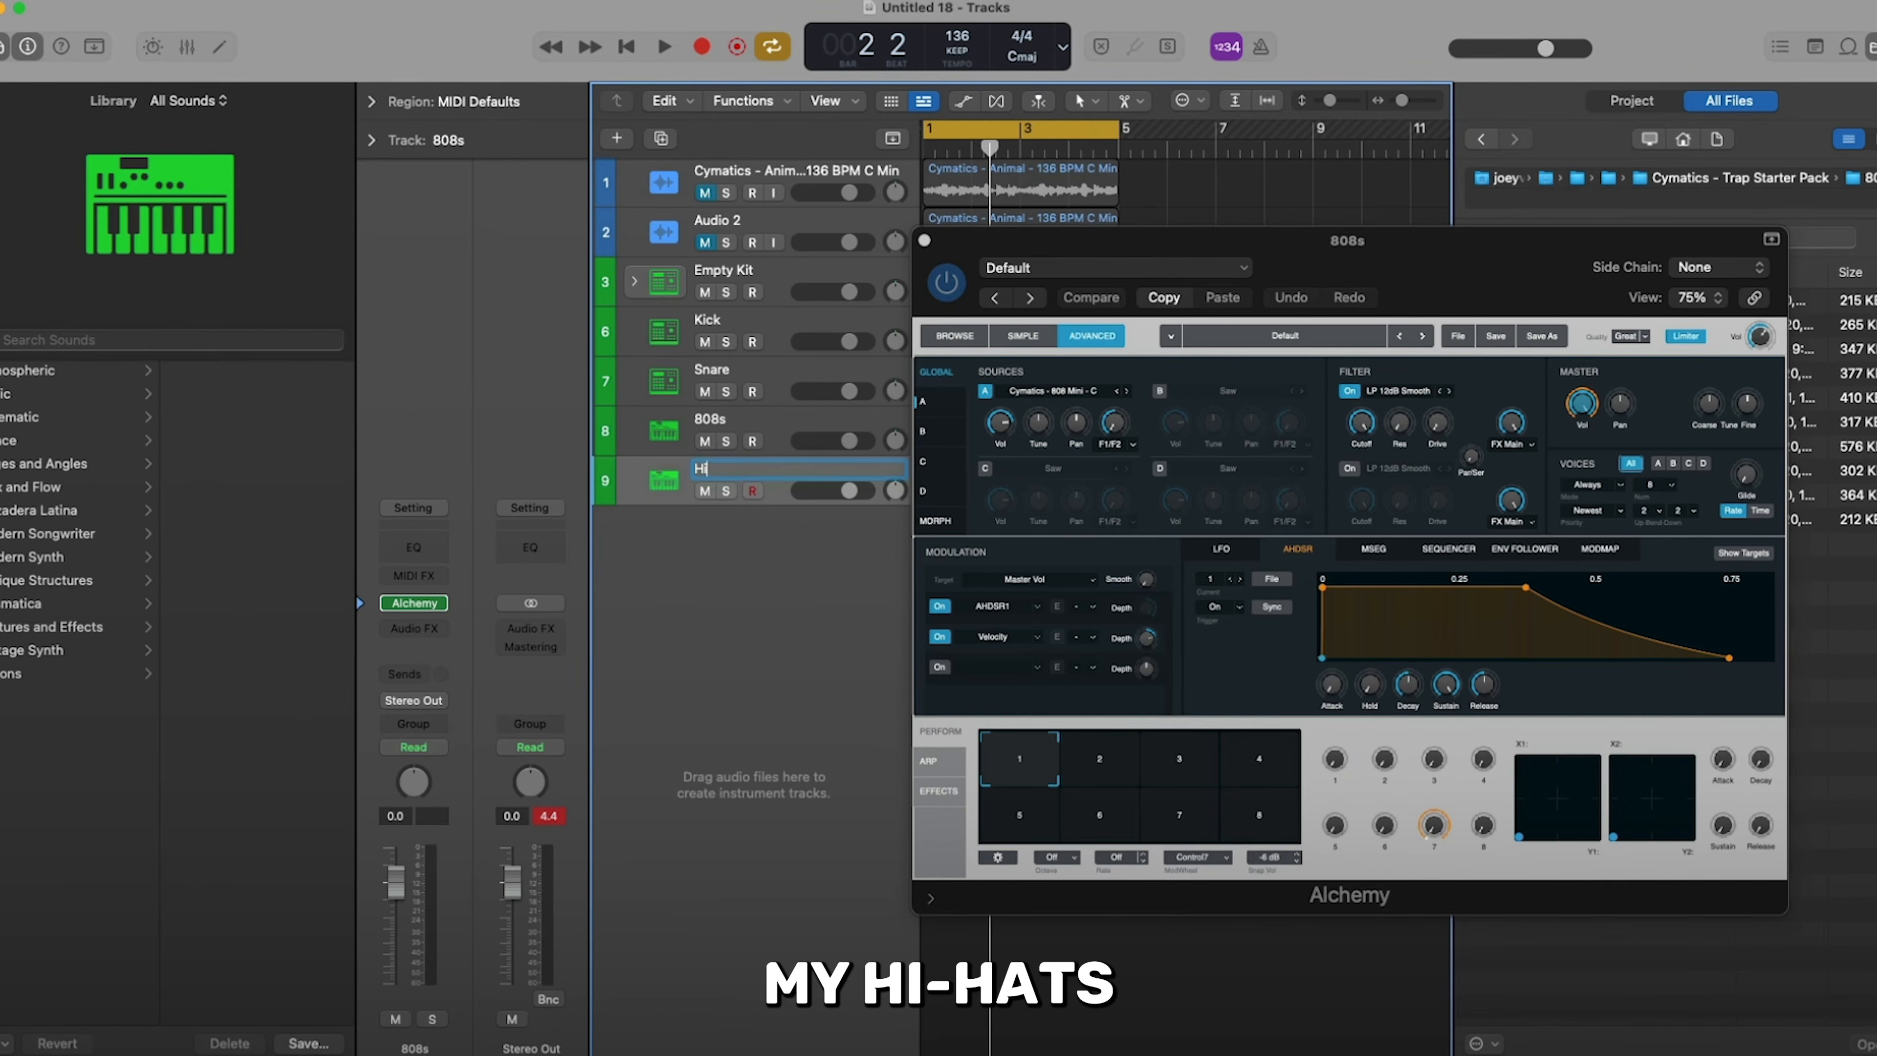
text(Hats)
key(Return)
drag(745, 376, 745, 326)
- Create a MIDI region on the HiHats track from bar 1 to bar 5 and show it enlarged in the Piano Roll
right_click(957, 374)
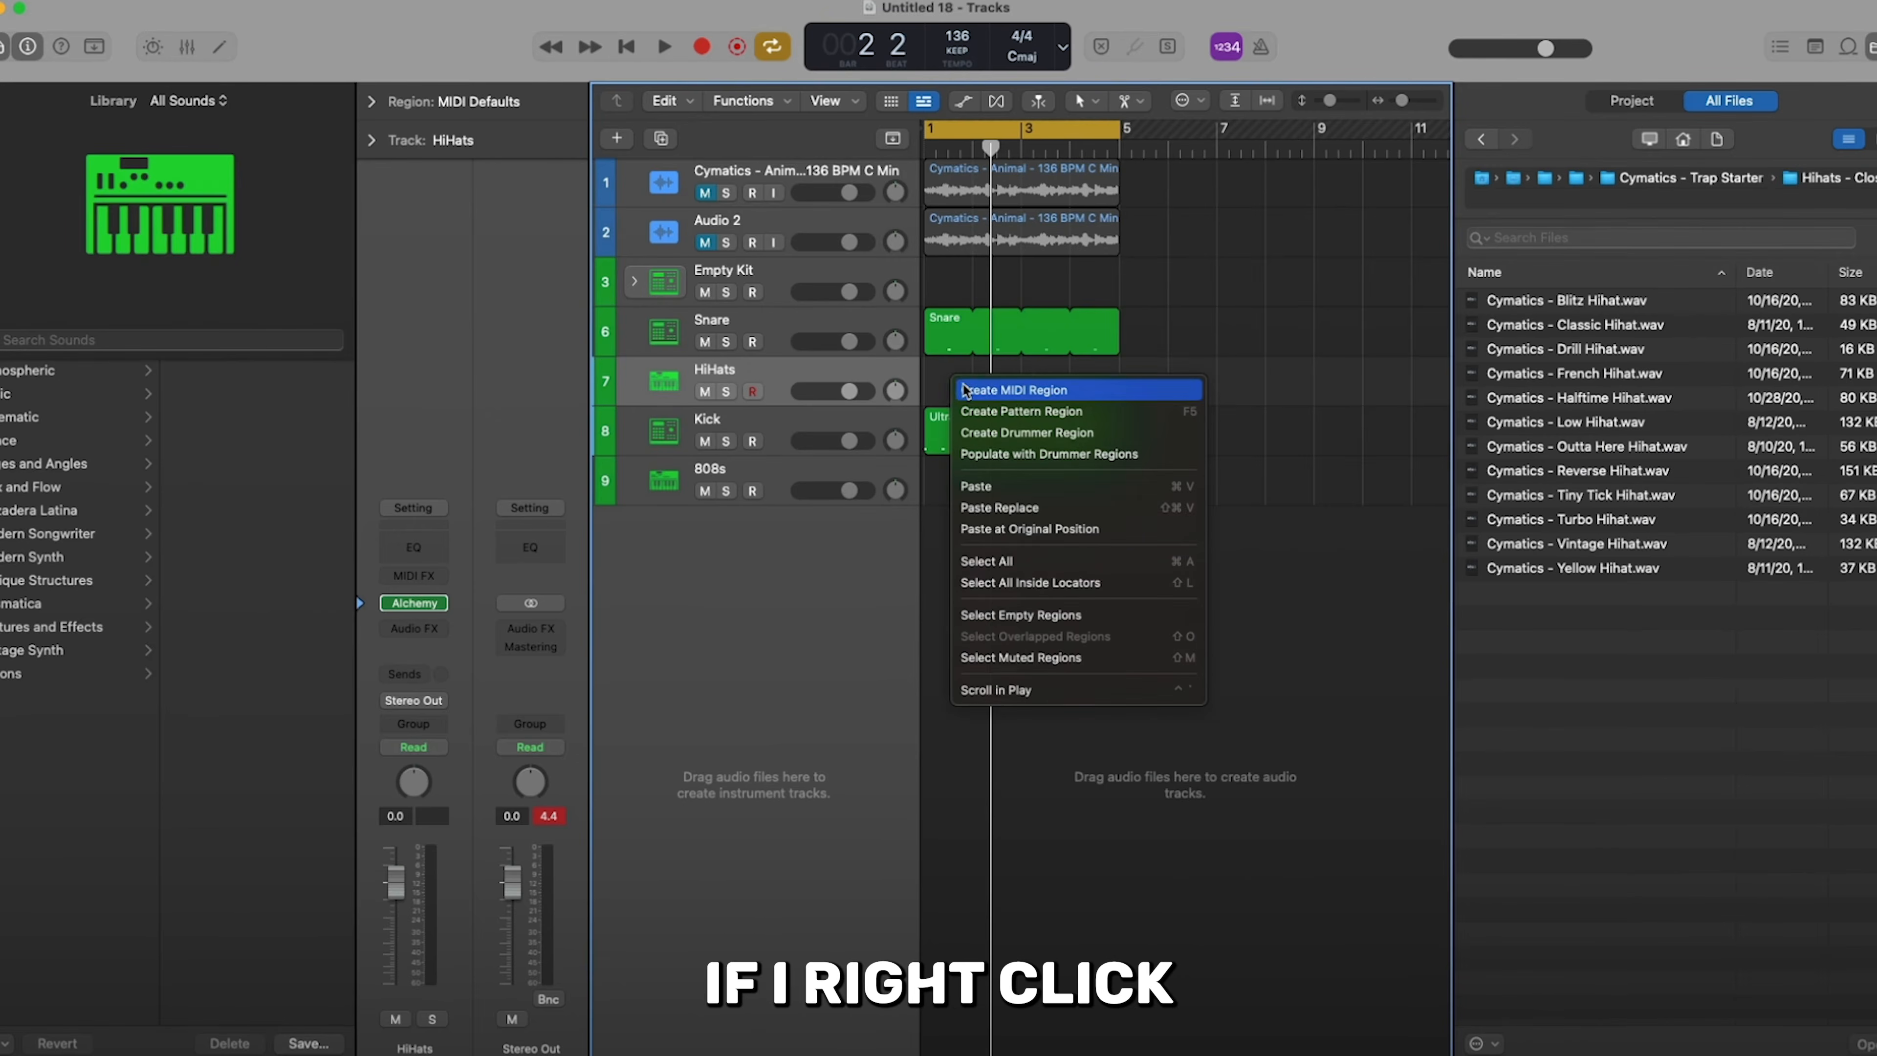
click(978, 386)
drag(970, 392, 1118, 392)
double_click(1075, 385)
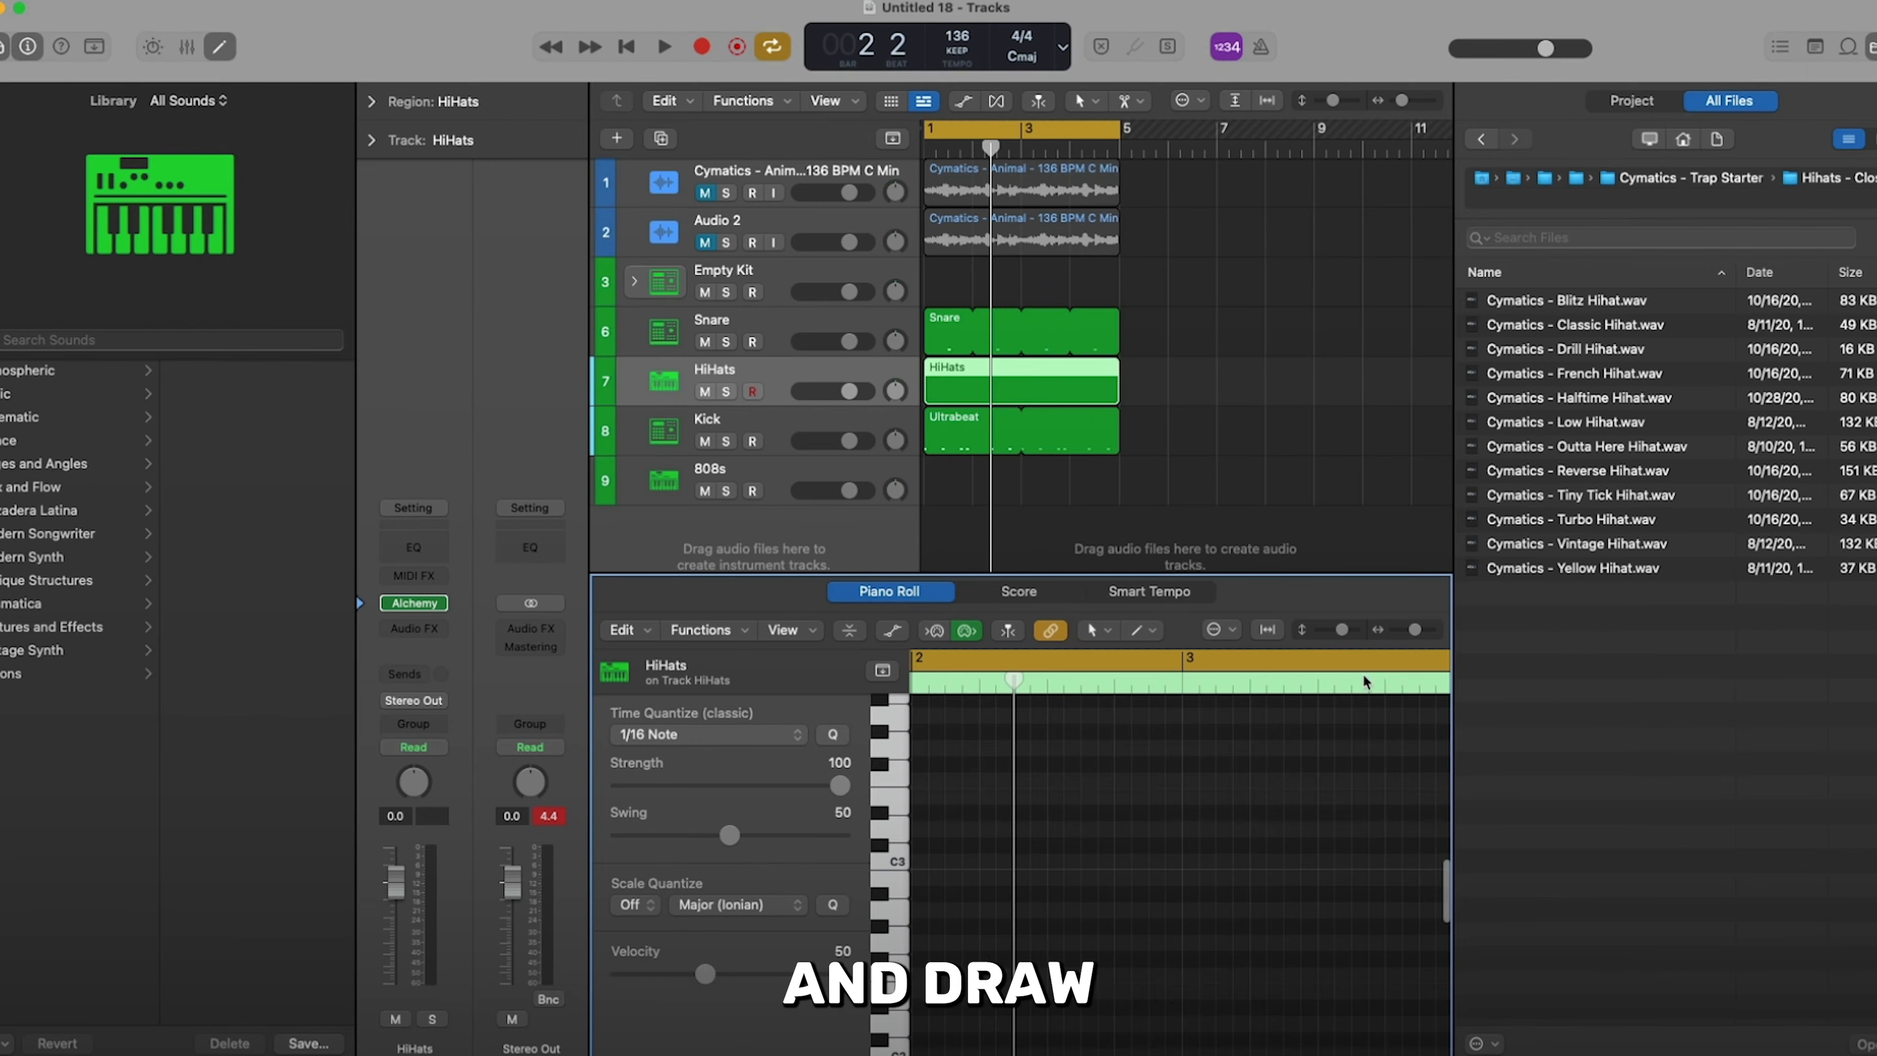
key(f)
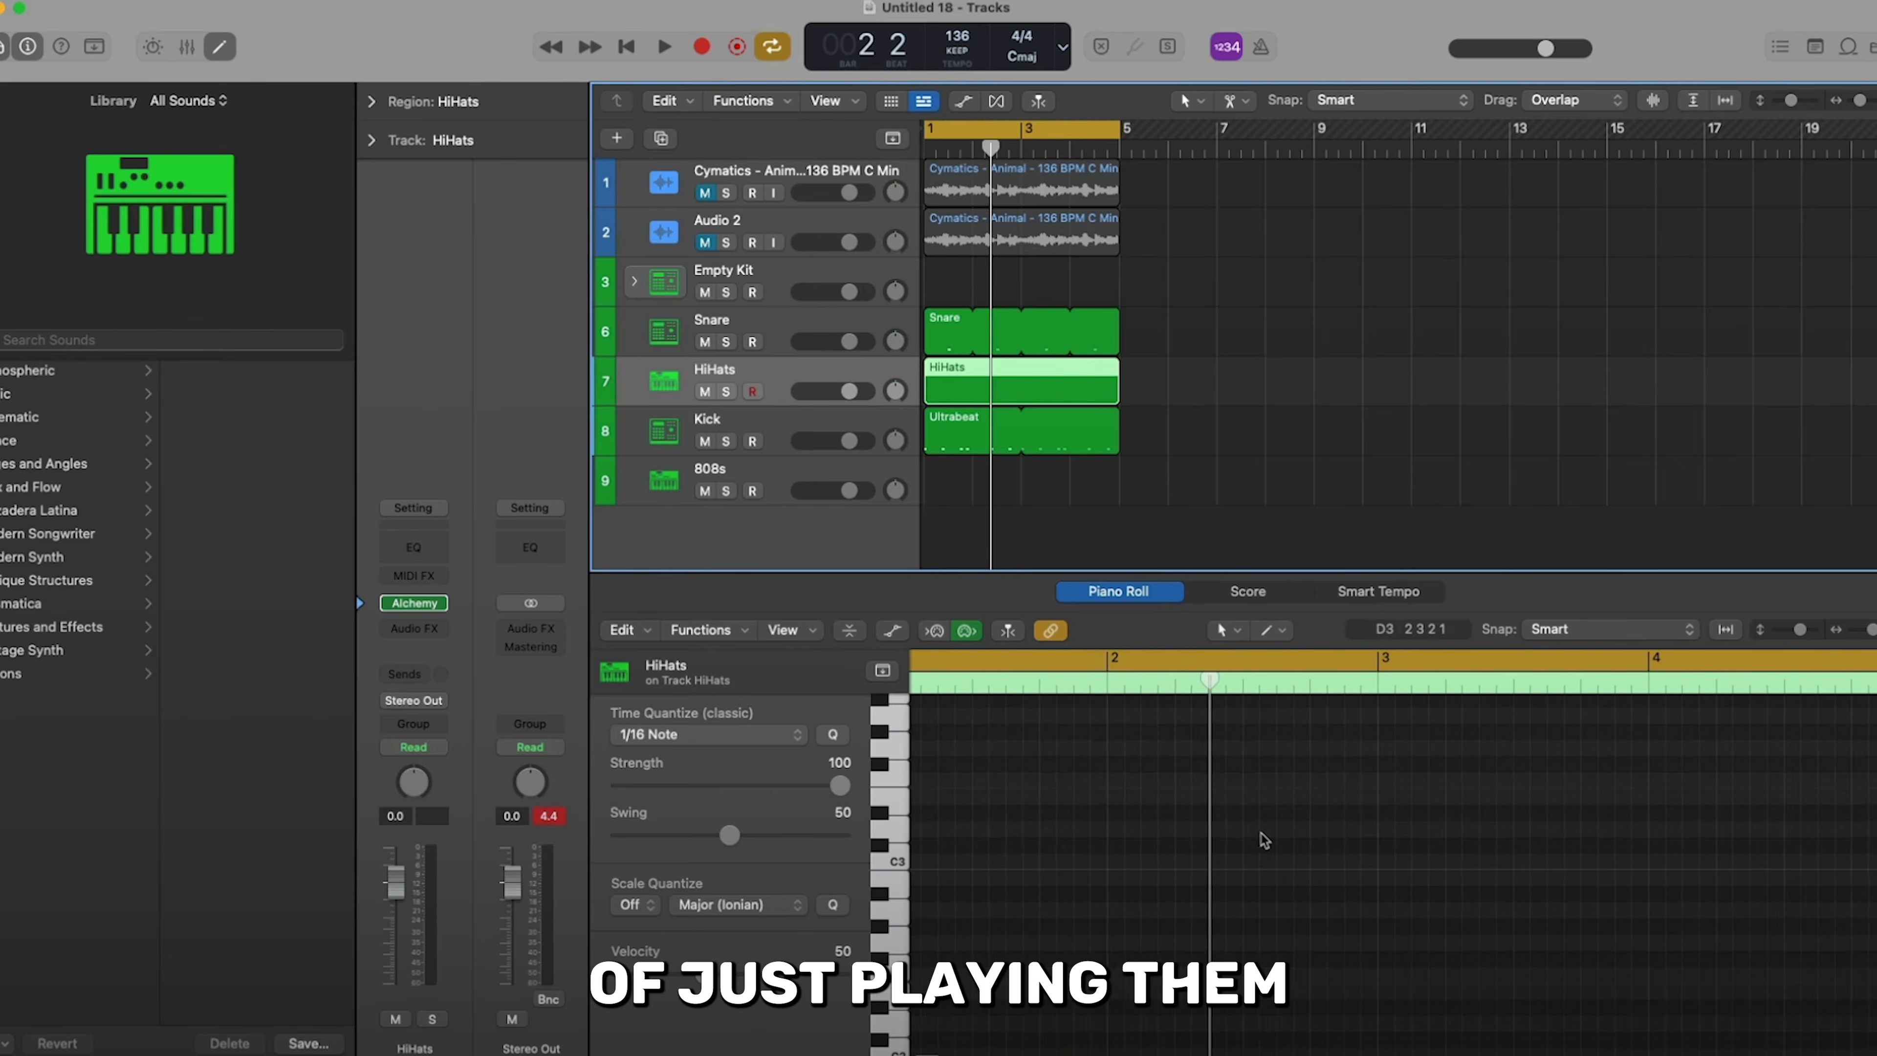
- Set the HiHats region's time quantize to 1/8 Note and the Piano Roll's secondary tool to the Brush Tool
click(733, 733)
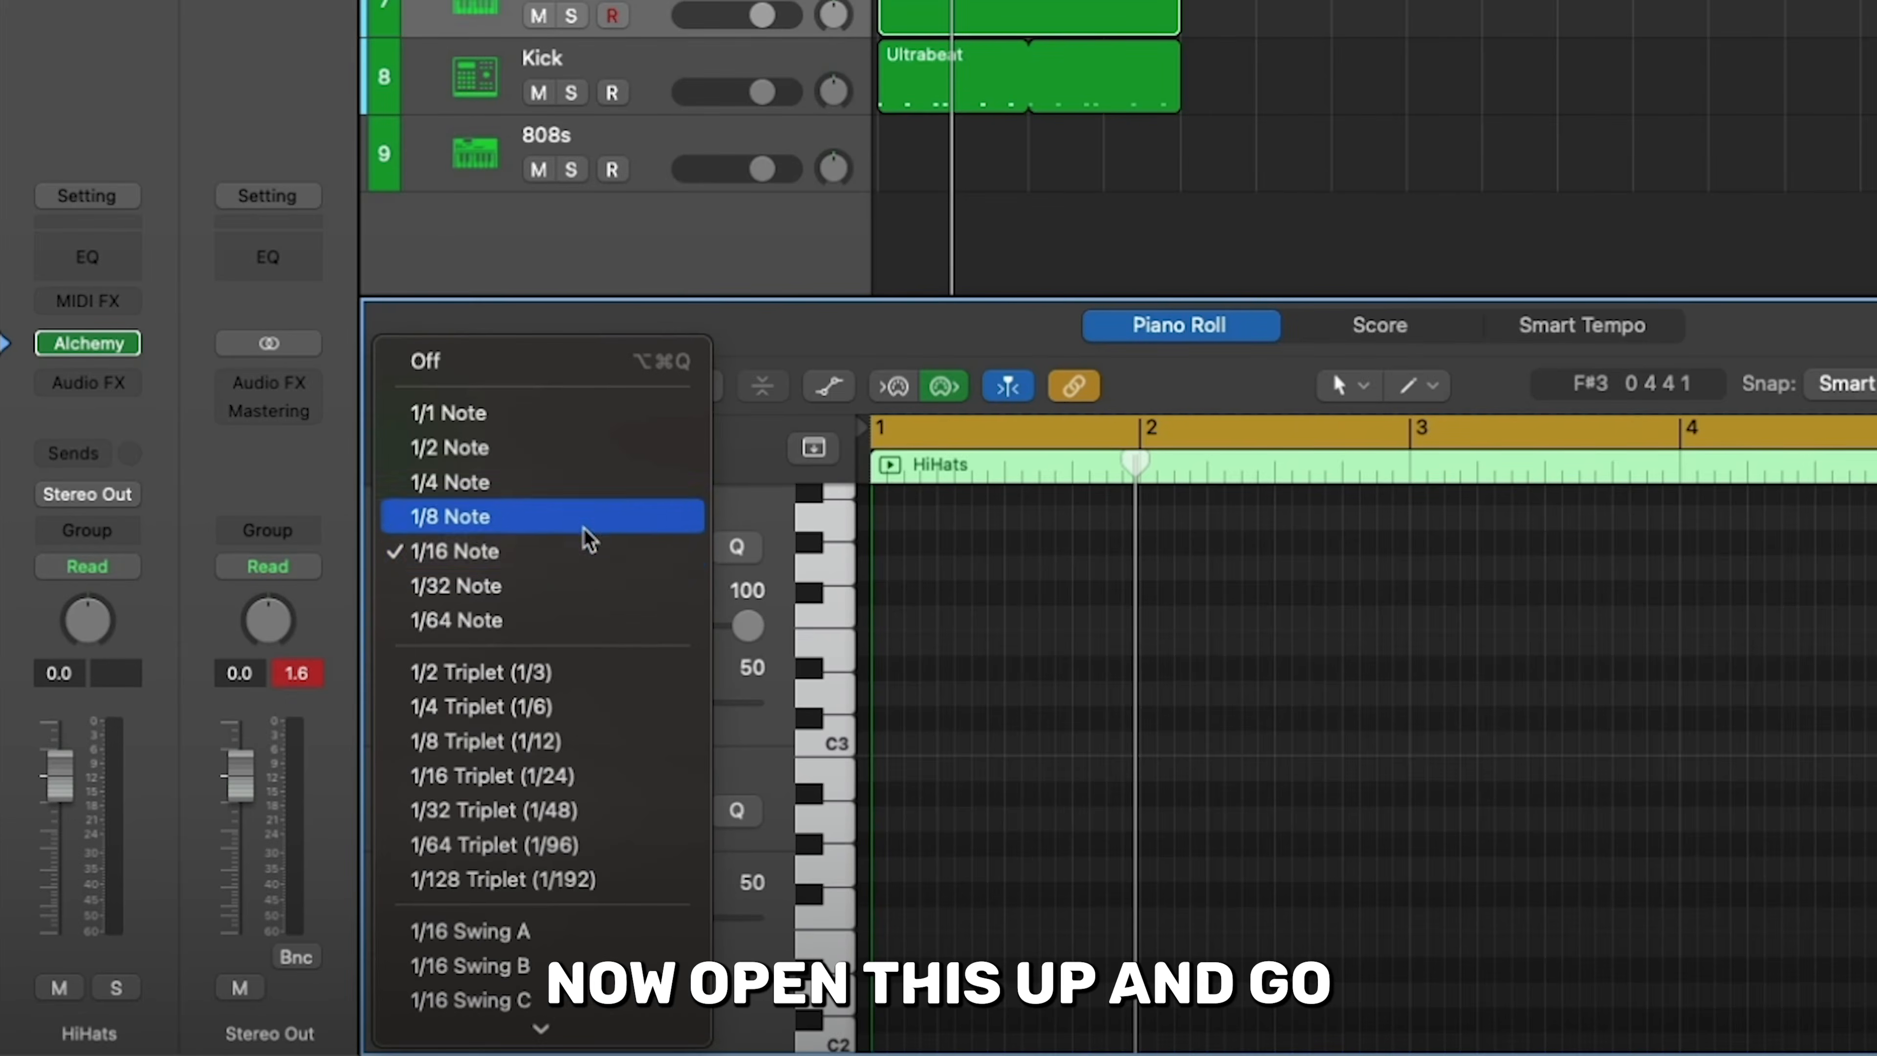
click(588, 531)
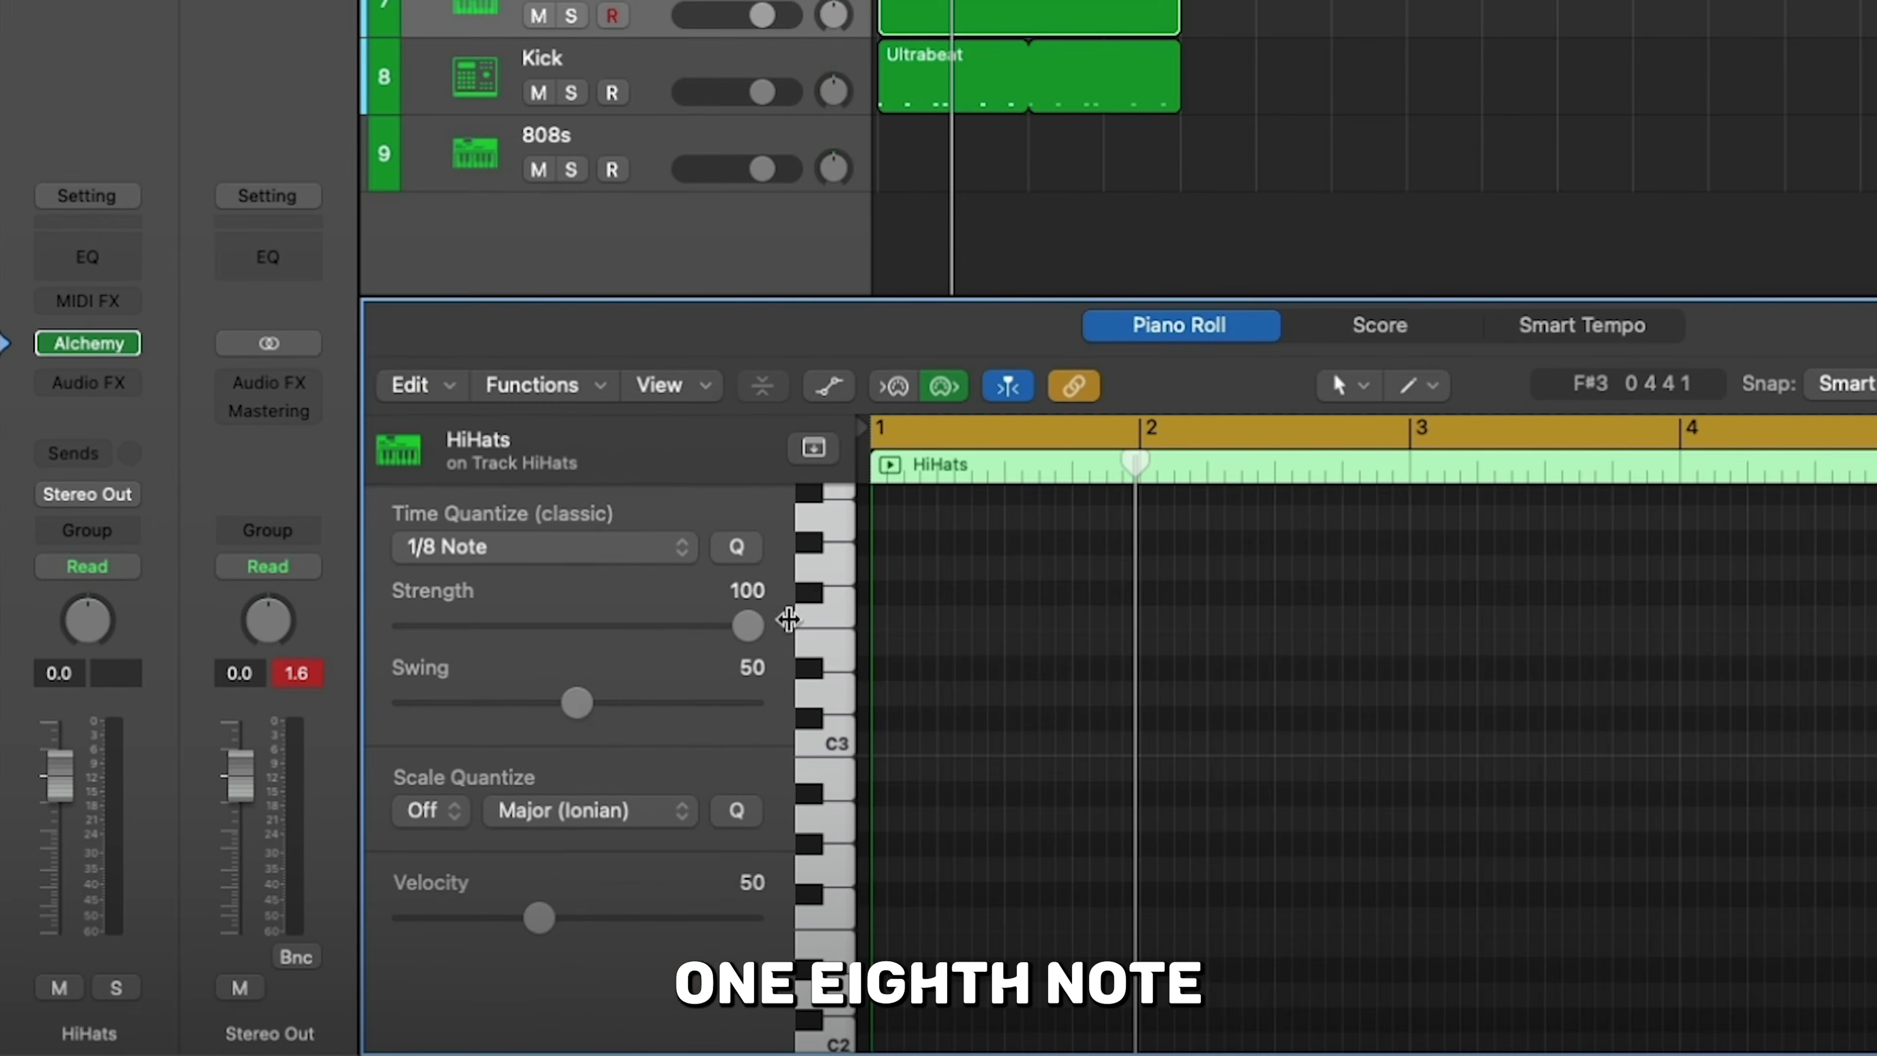
click(1419, 384)
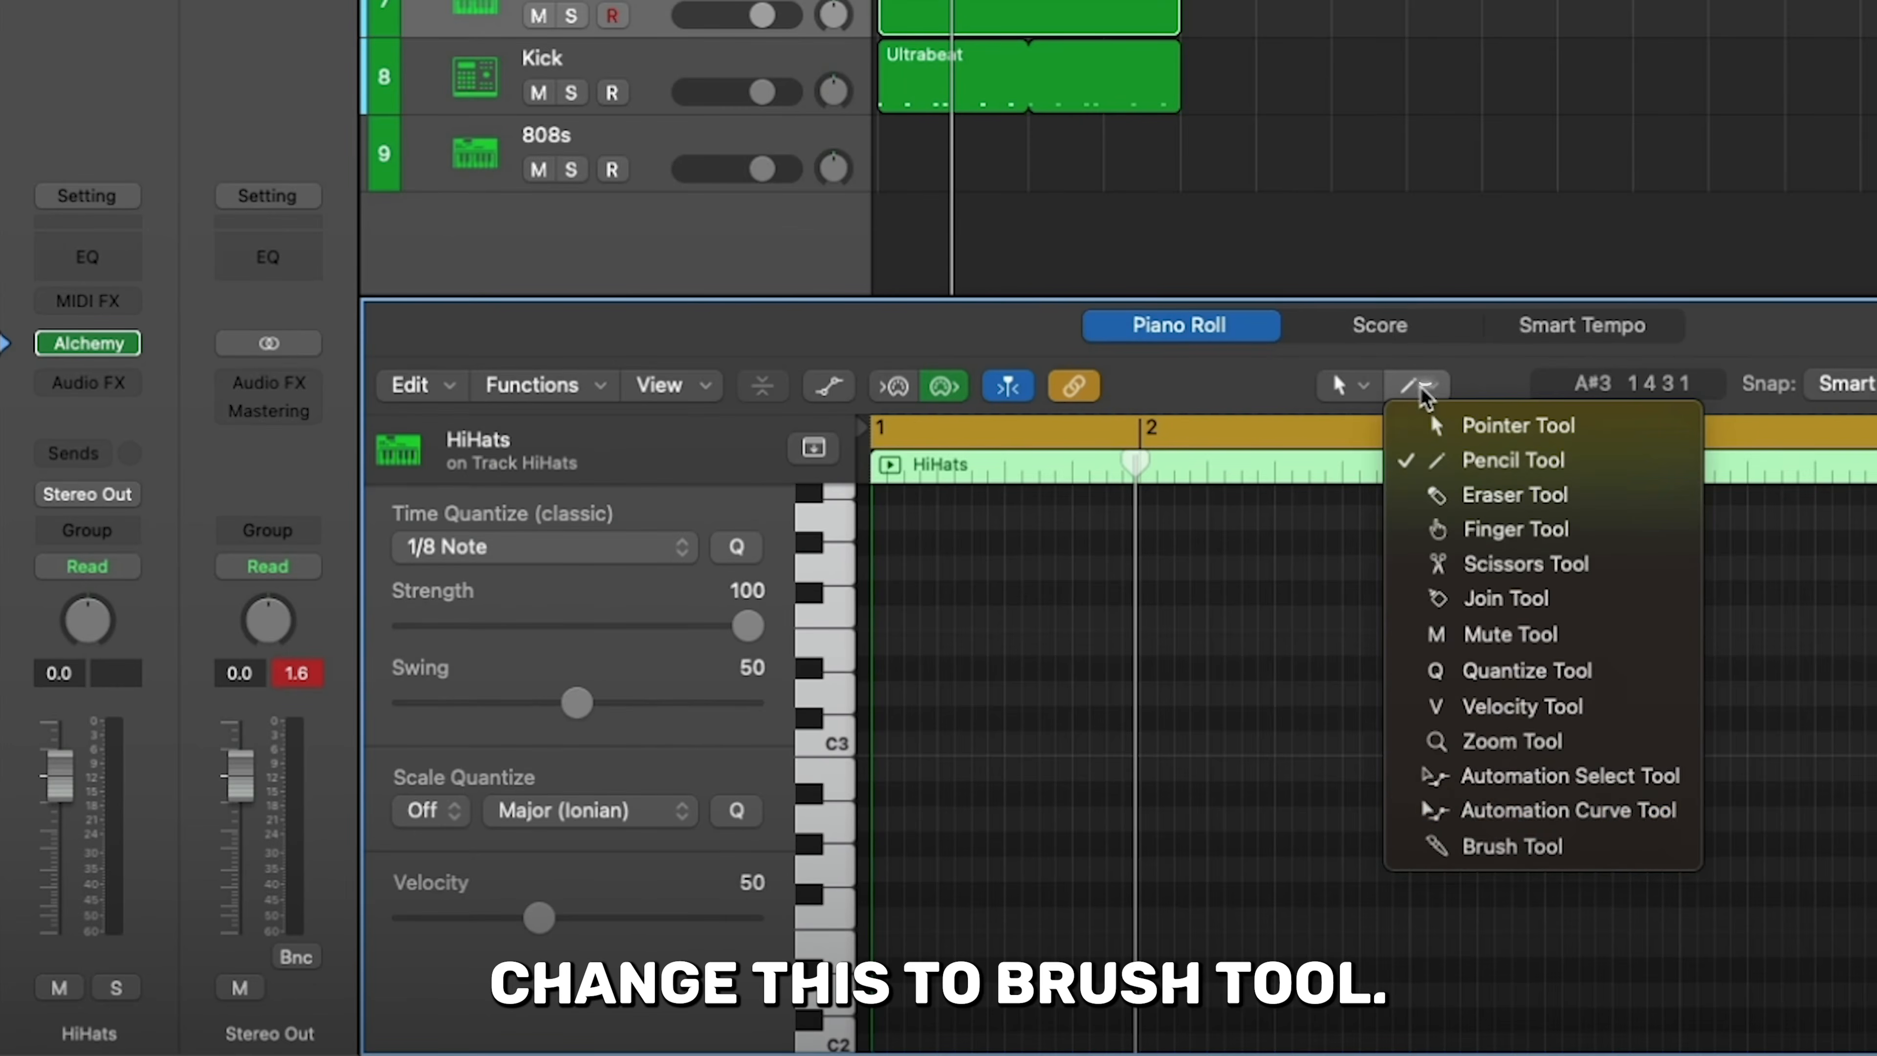
click(1493, 846)
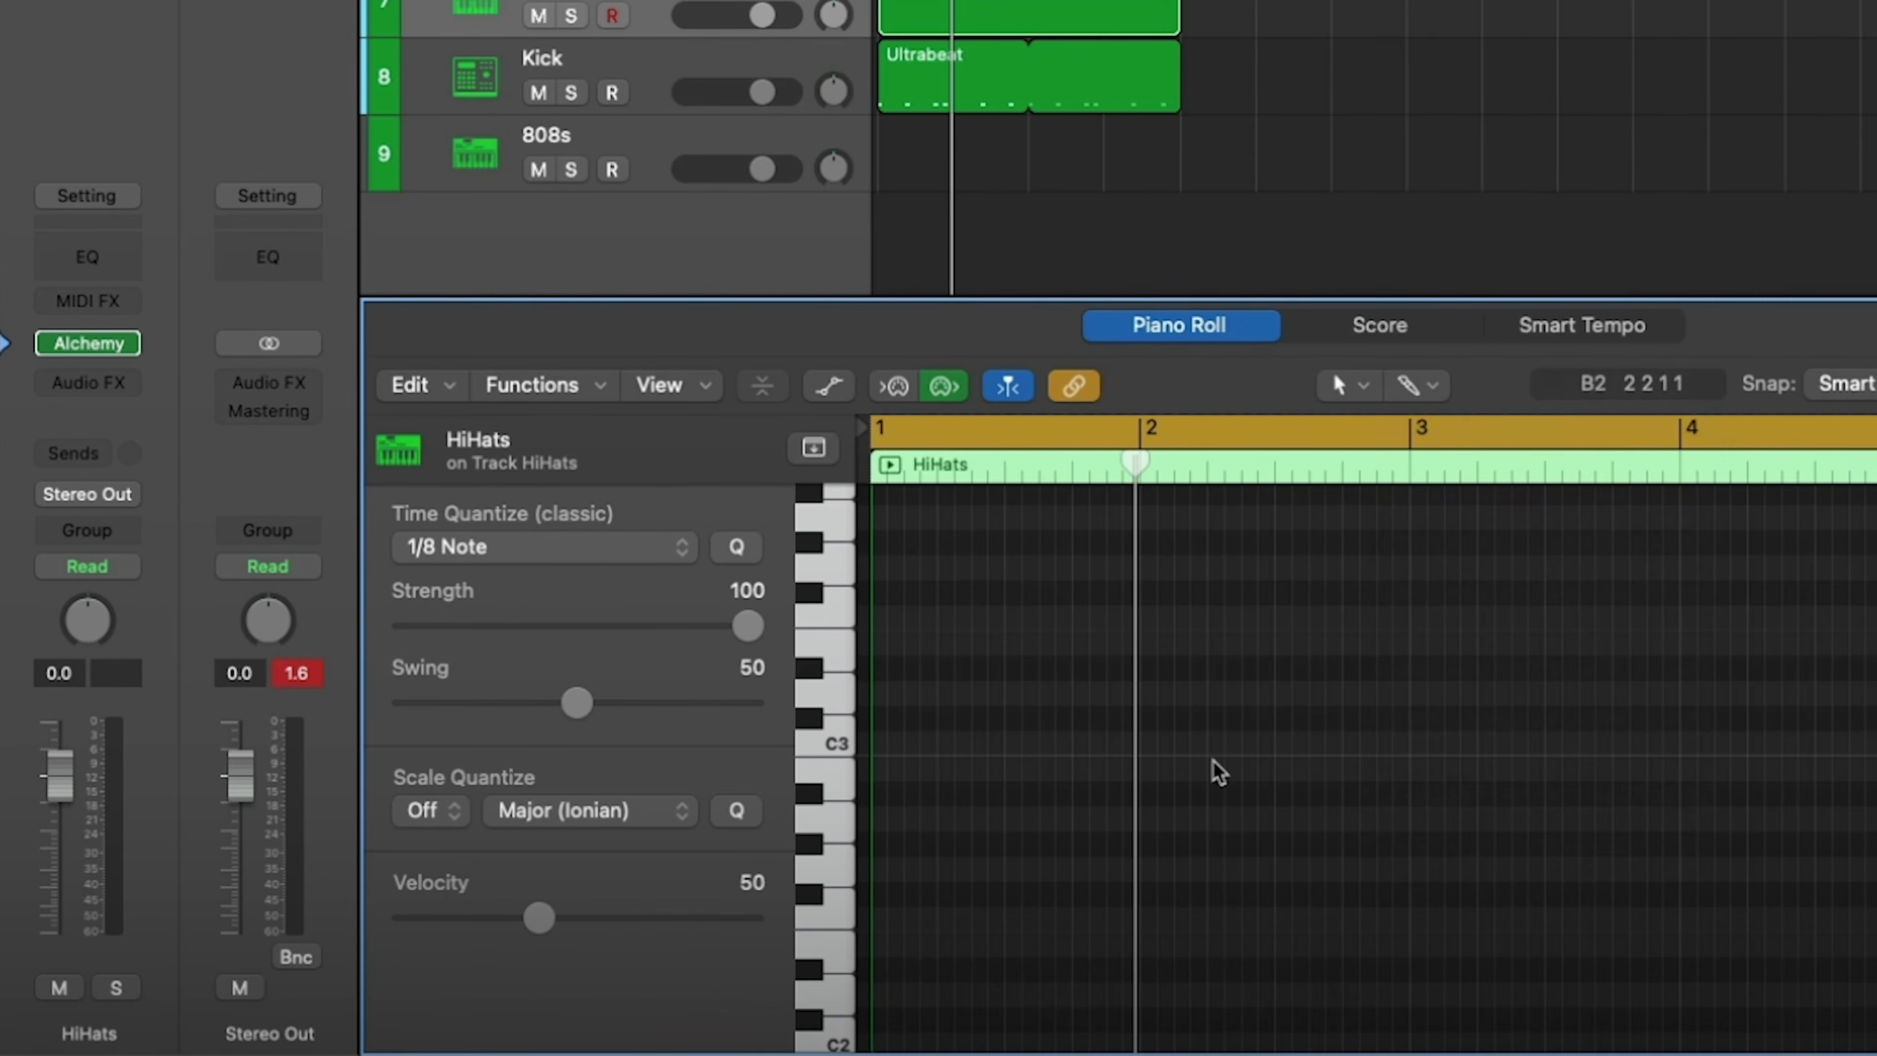
- Brush 1/8 notes on C3 across the first half of the HiHats region and repeat them to fill it through bar 5
super+click(885, 746)
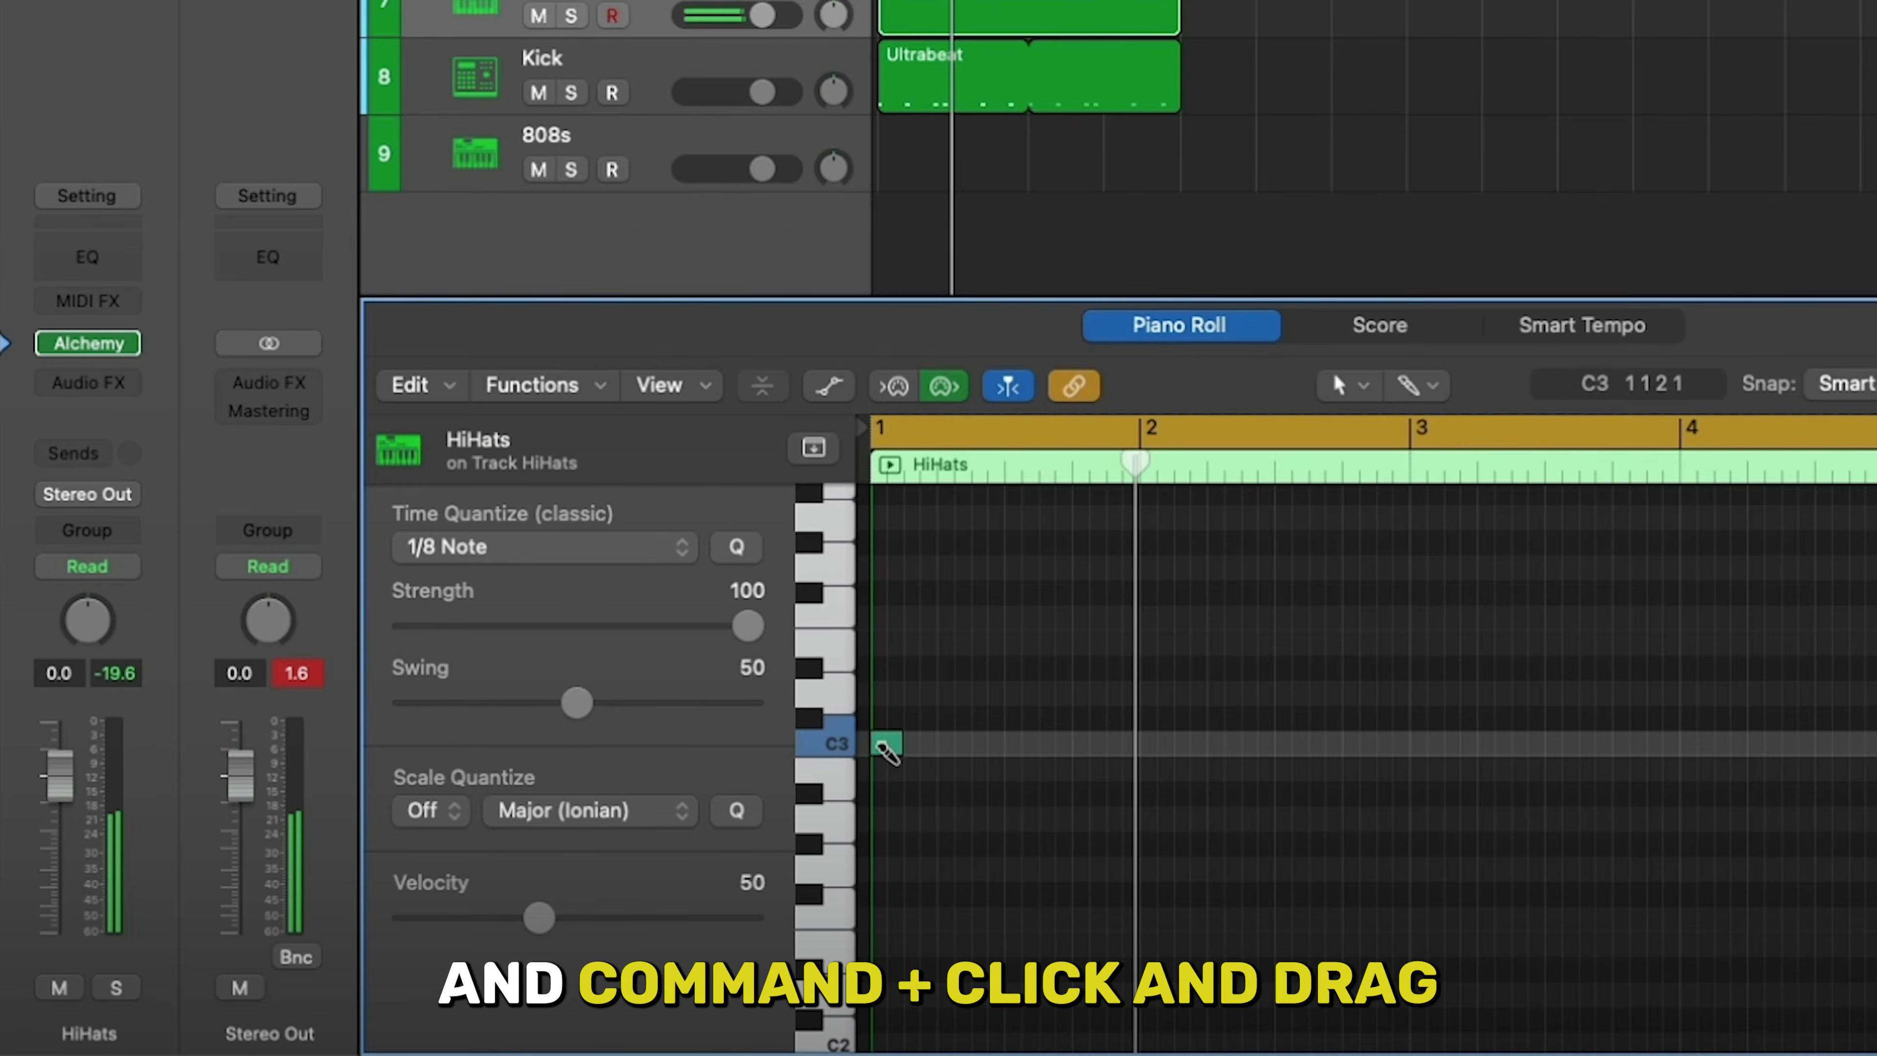
drag(1227, 750, 1398, 746)
key(super+a)
key(super+r)
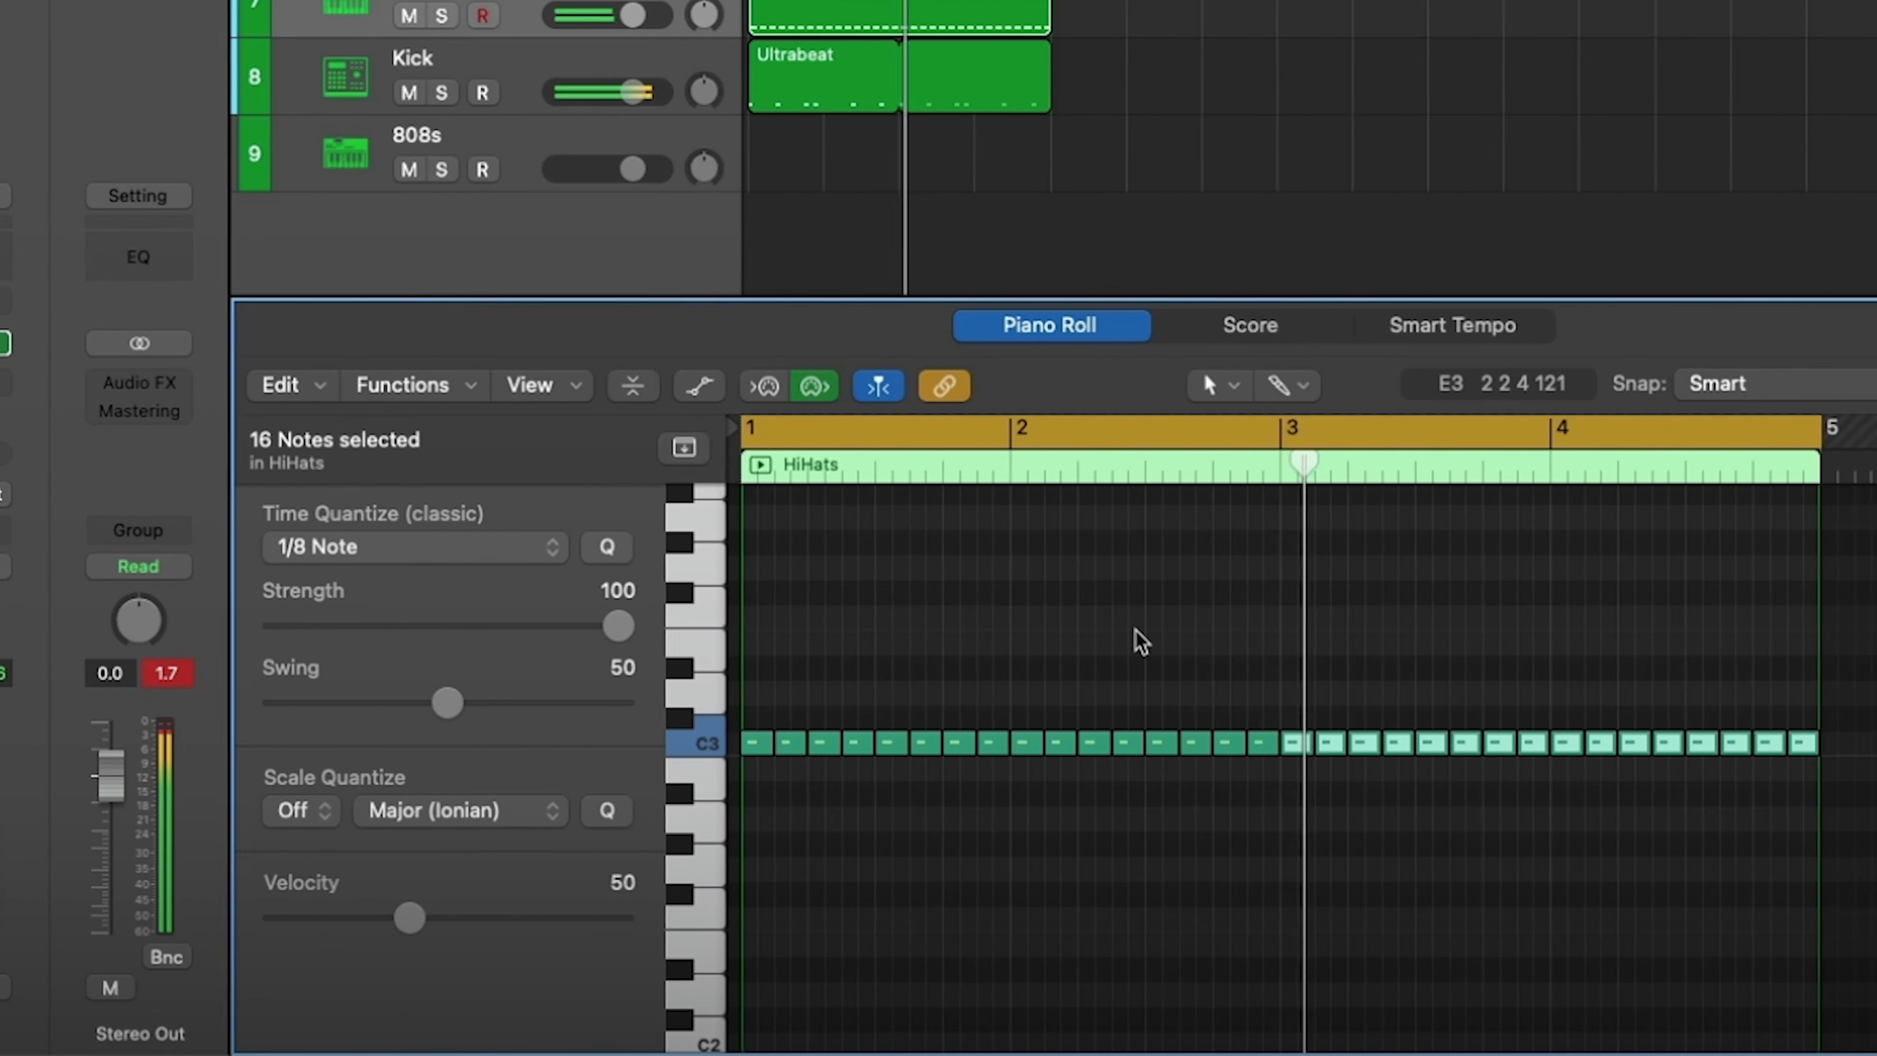
click(1426, 647)
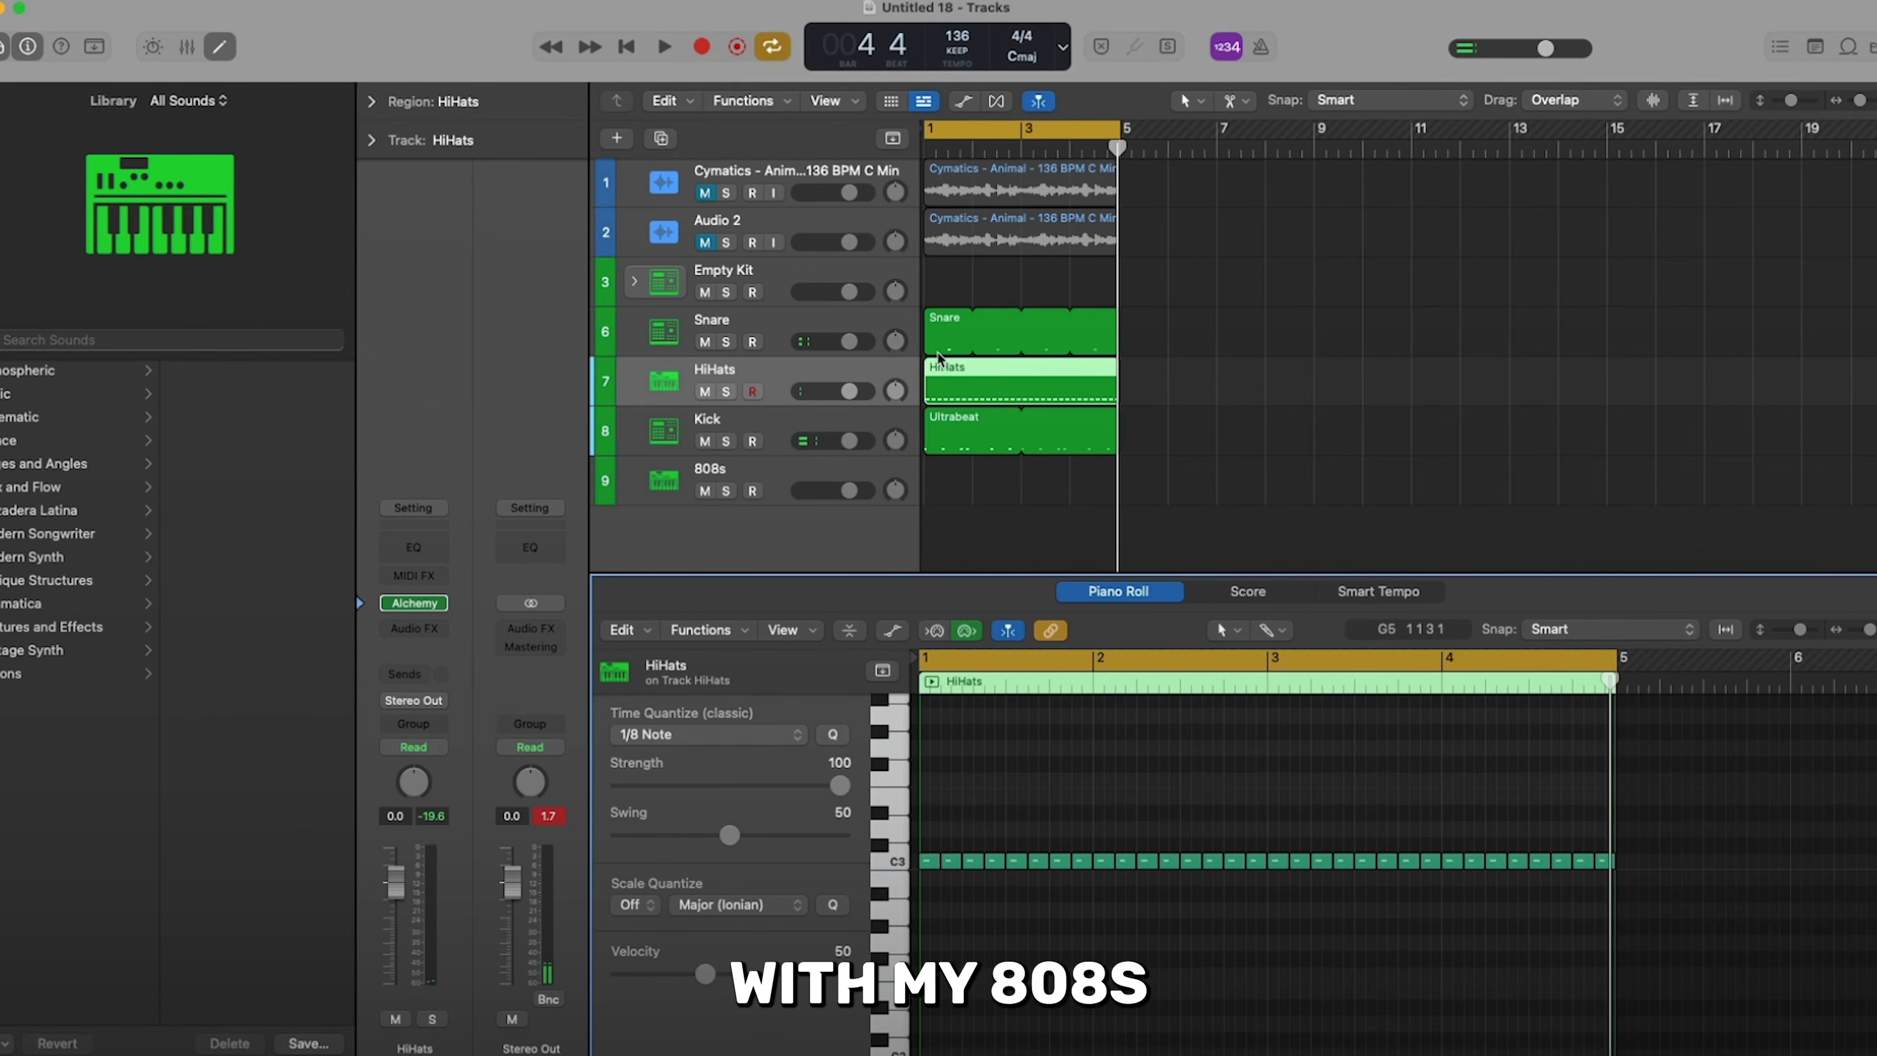
- Create a MIDI region on the 808s track from bar 1 to bar 5 and show its C3 row for note entry
click(935, 482)
right_click(936, 482)
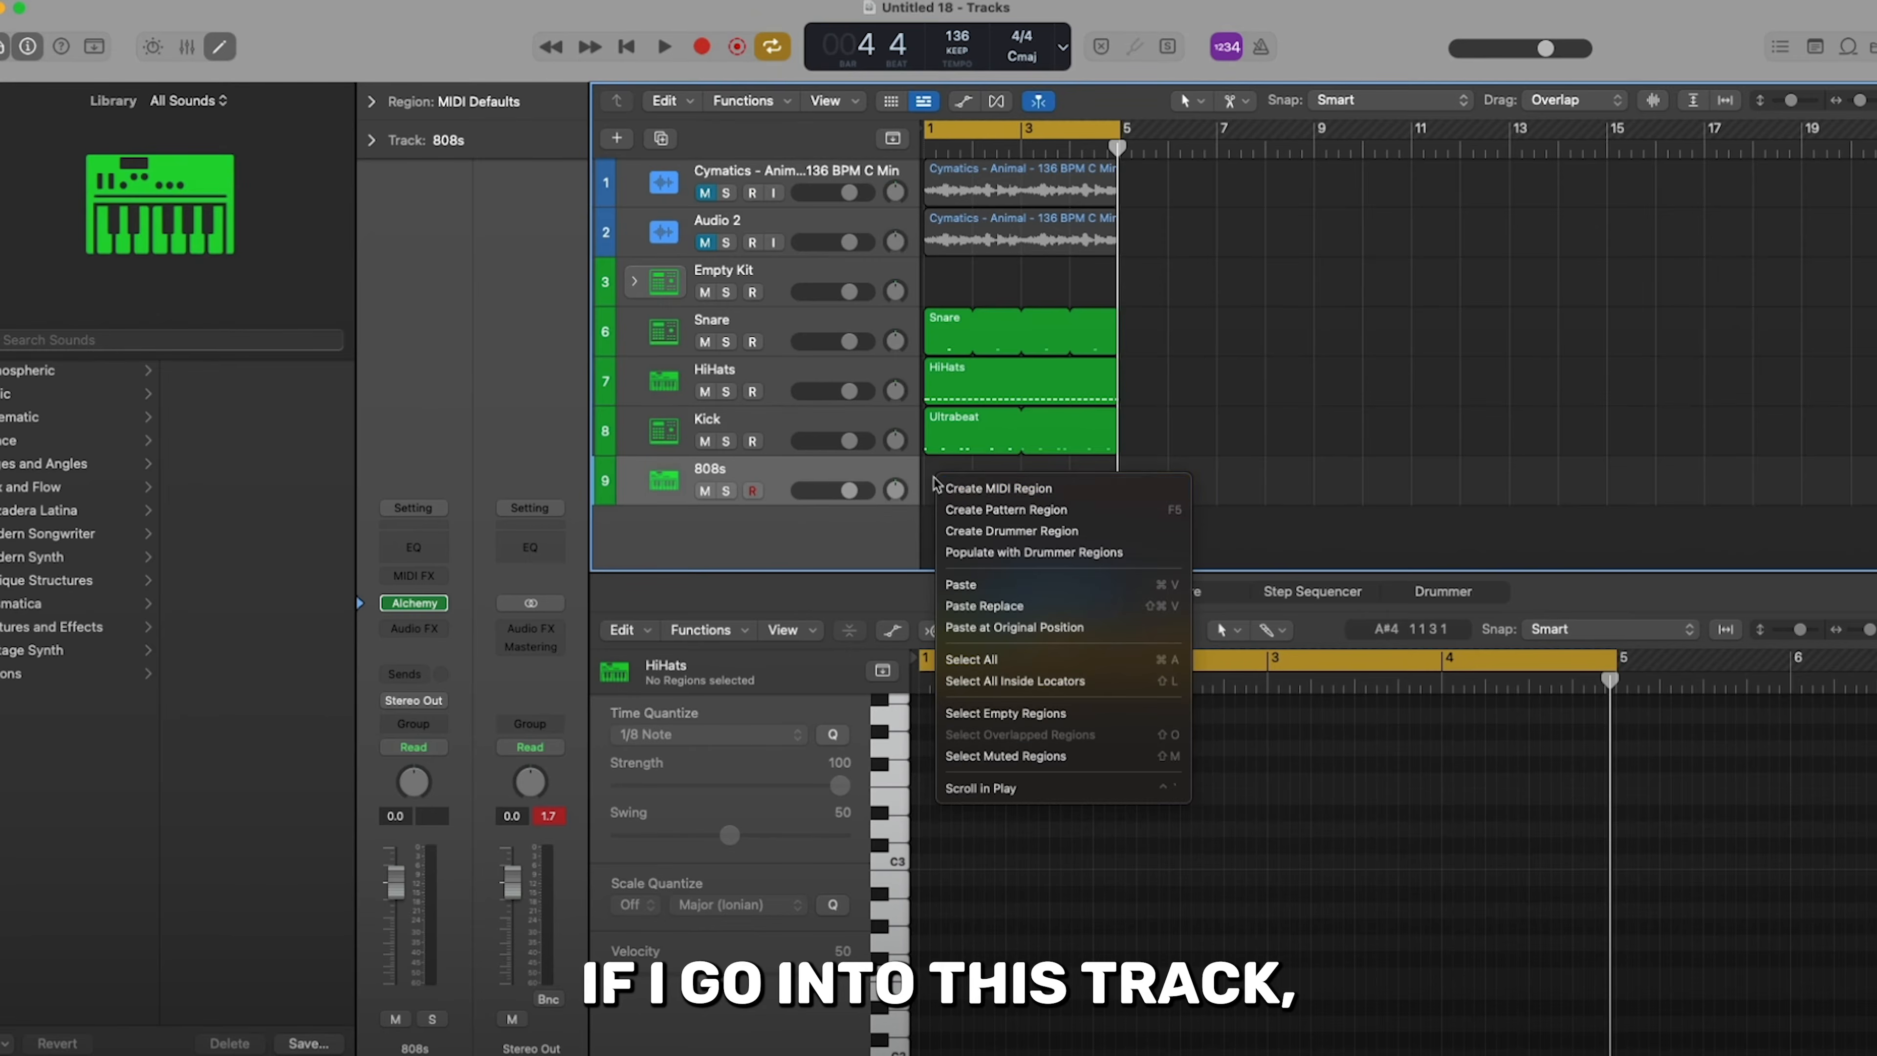
click(976, 489)
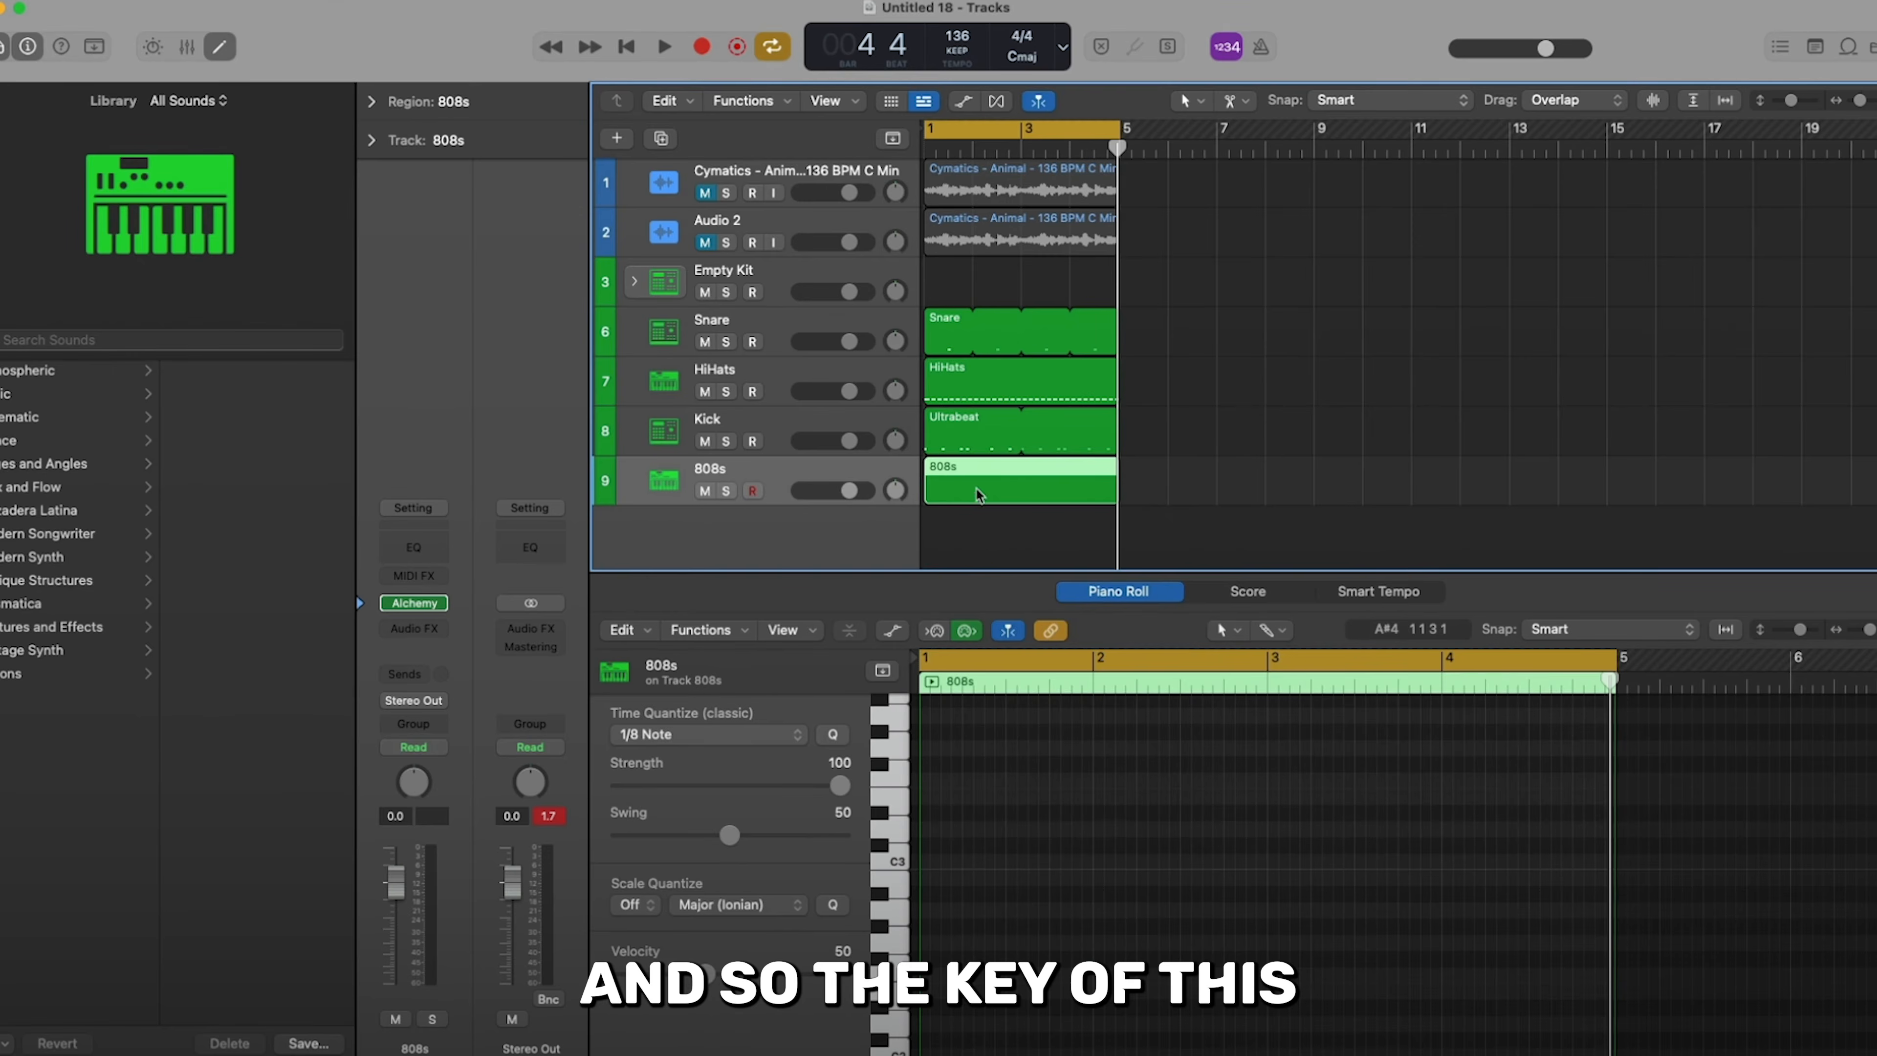
scroll(970, 855, down, 1)
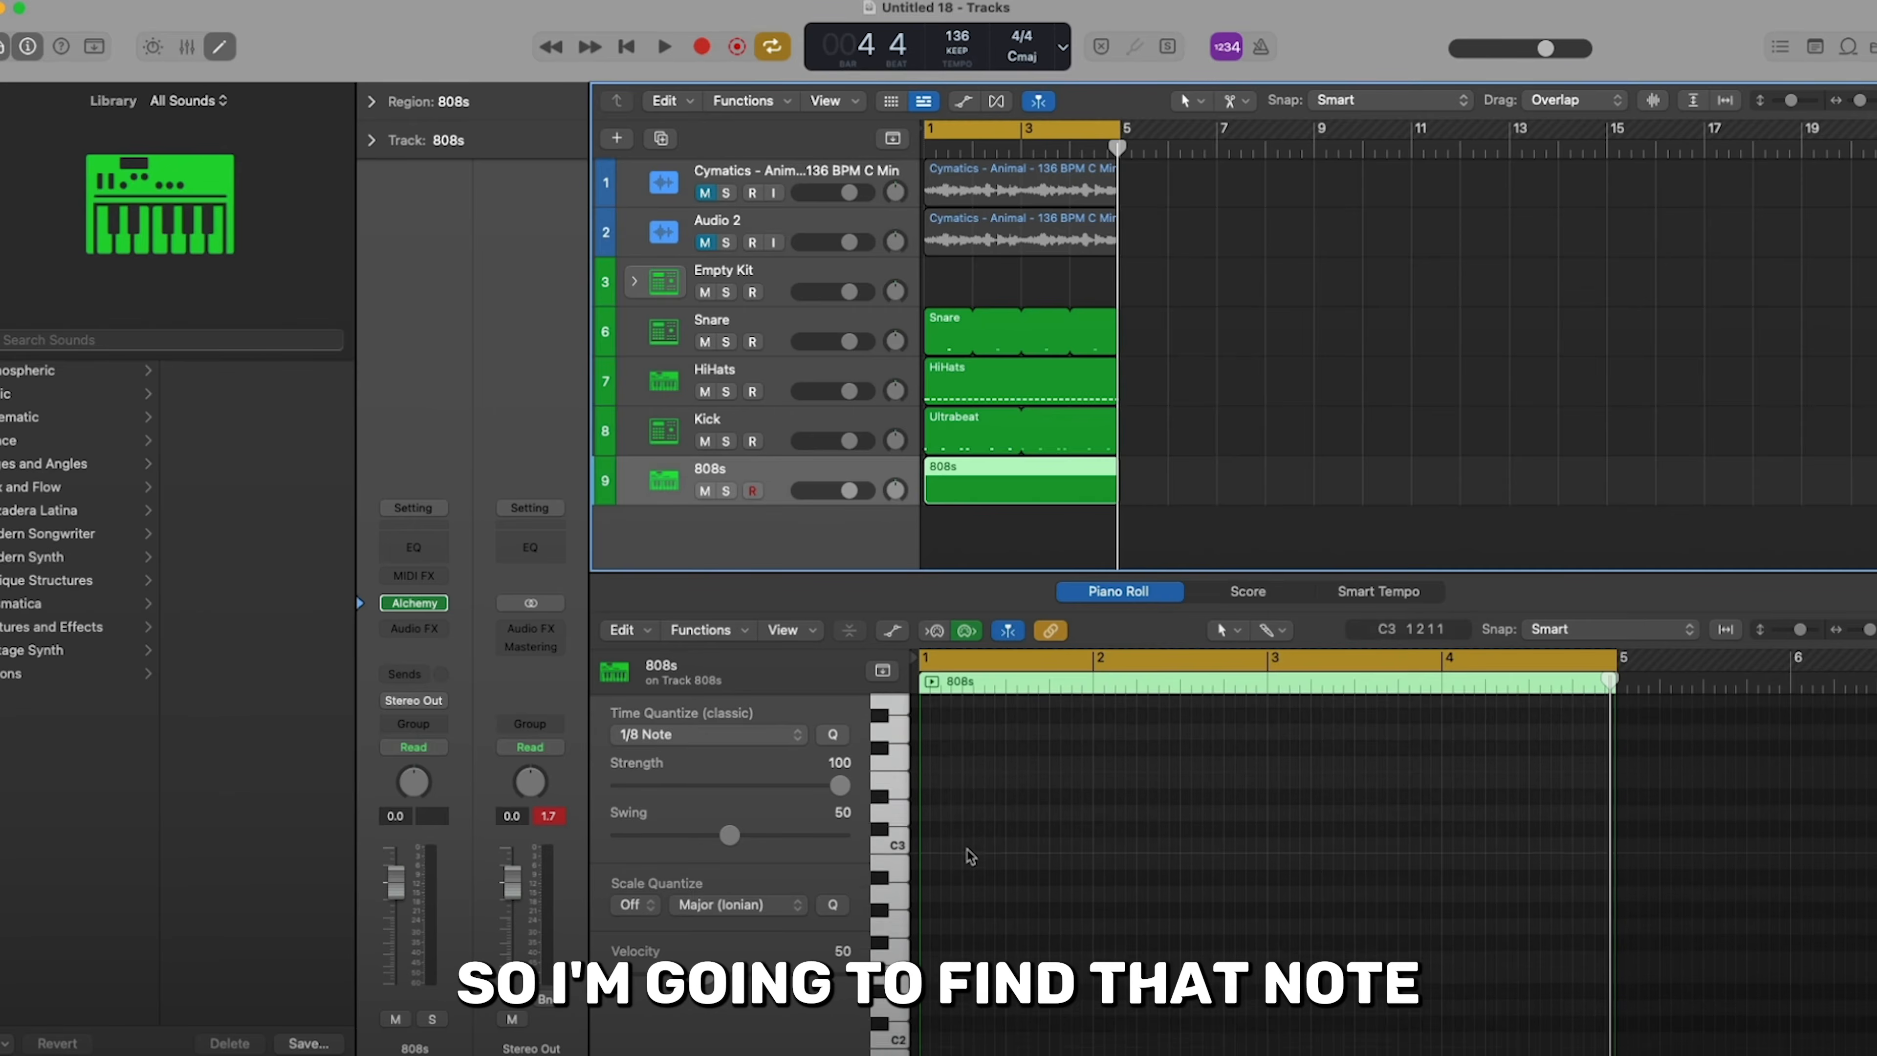
scroll(970, 856, down, 3)
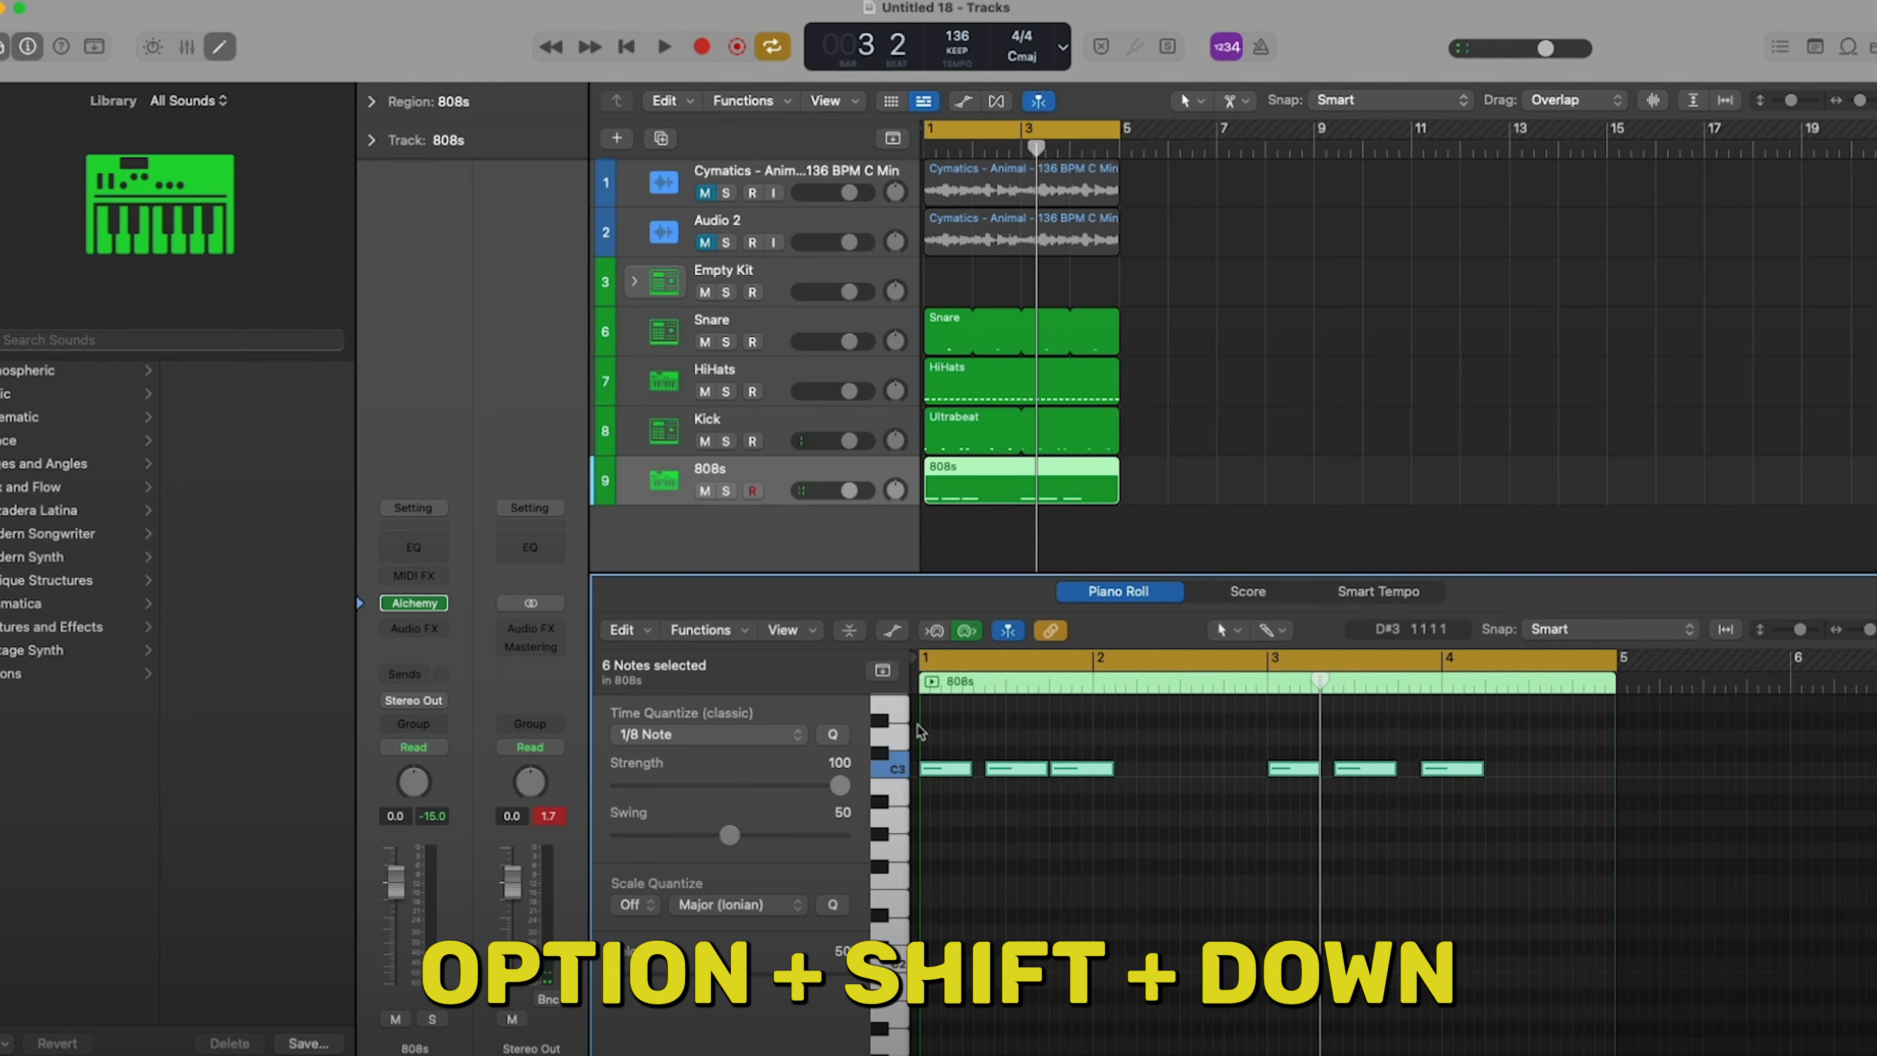
- Transpose the six selected 808s notes down by octaves to C0, raise their velocity, and play the result
key(alt+shift+Down)
key(alt+shift+Down)
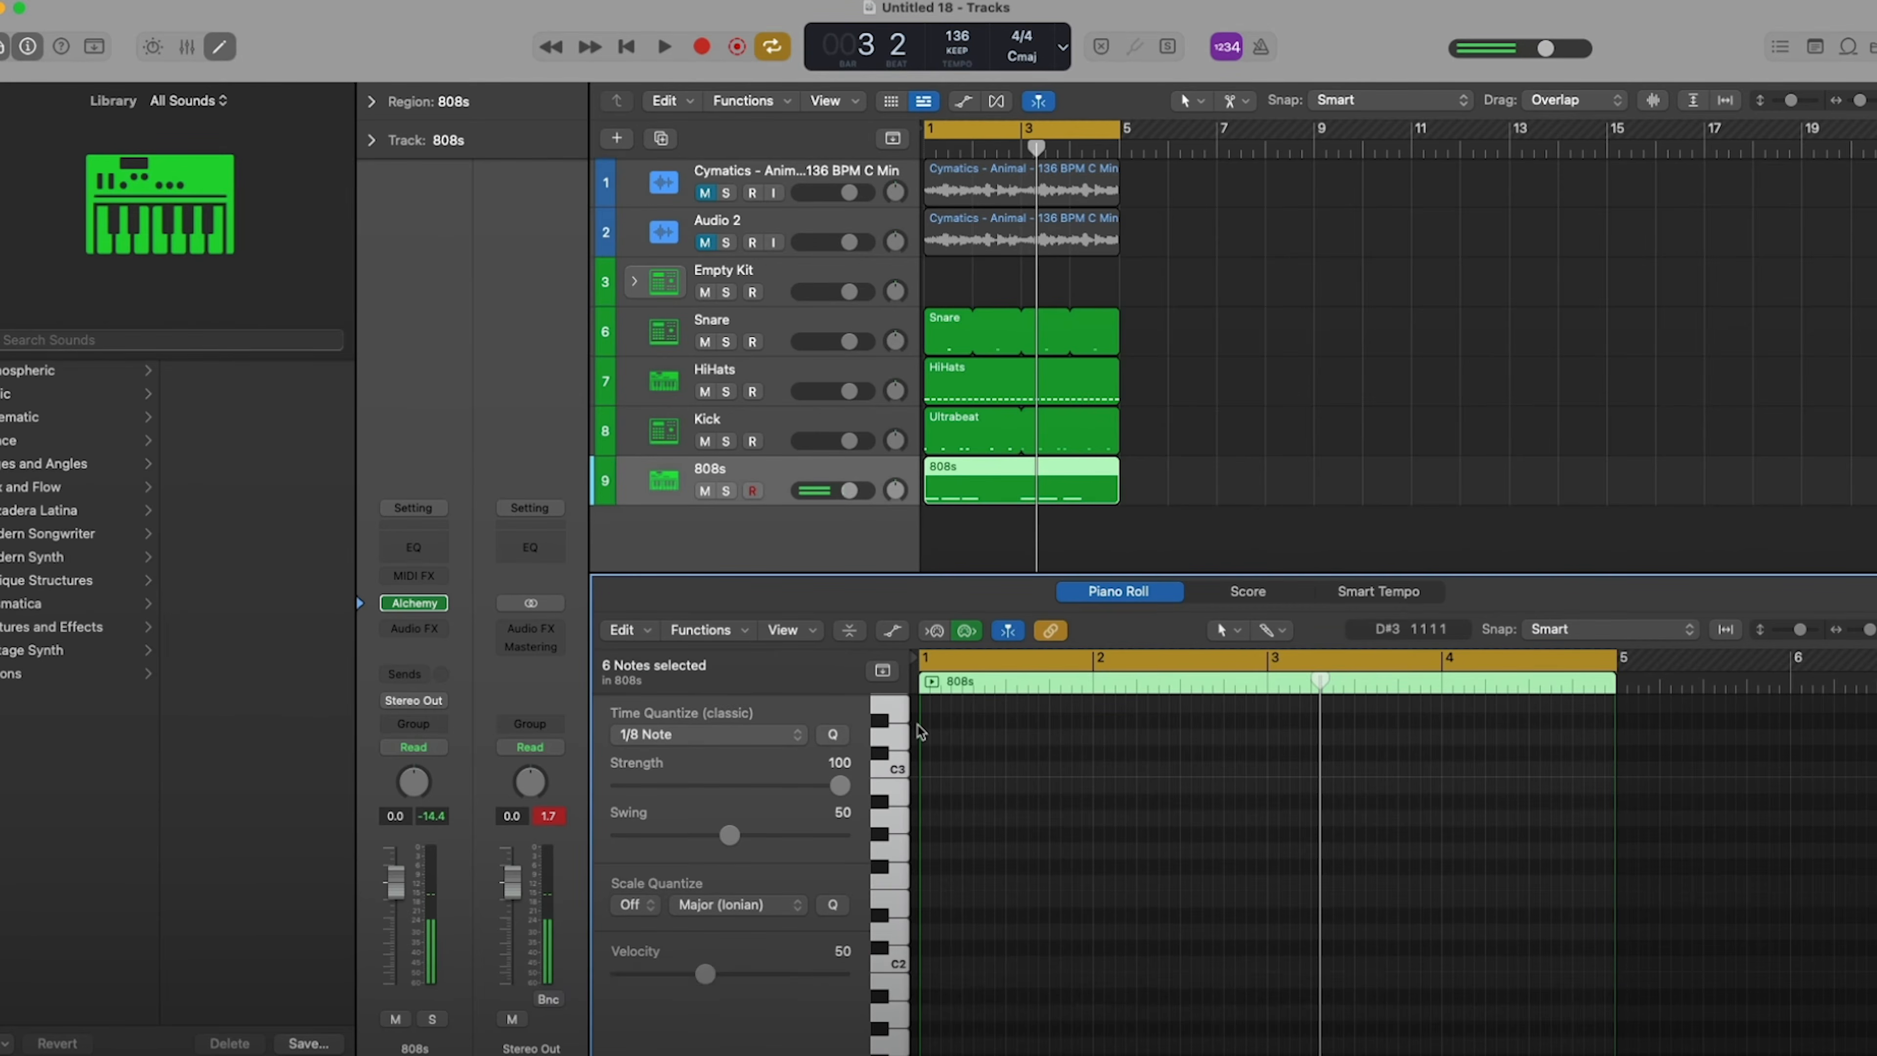
scroll(1006, 805, down, 8)
scroll(1016, 806, down, 1)
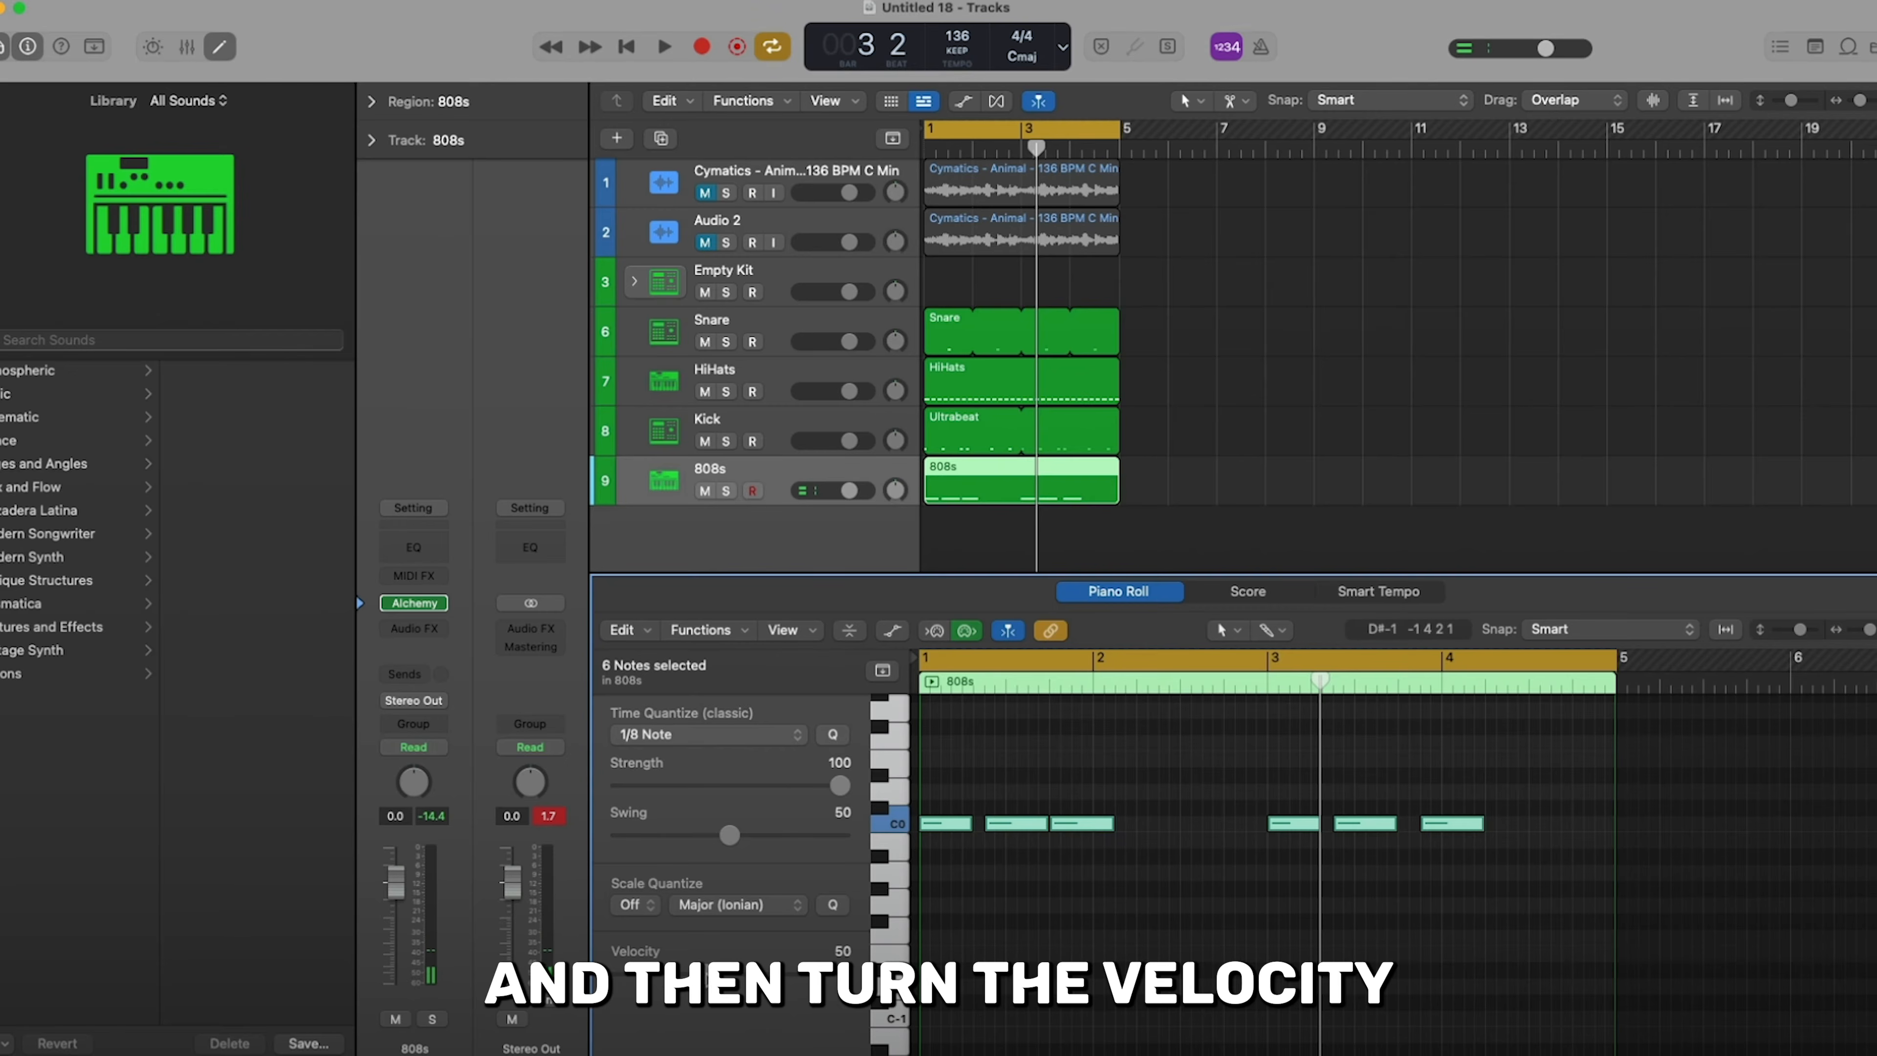
drag(729, 975, 906, 969)
key(space)
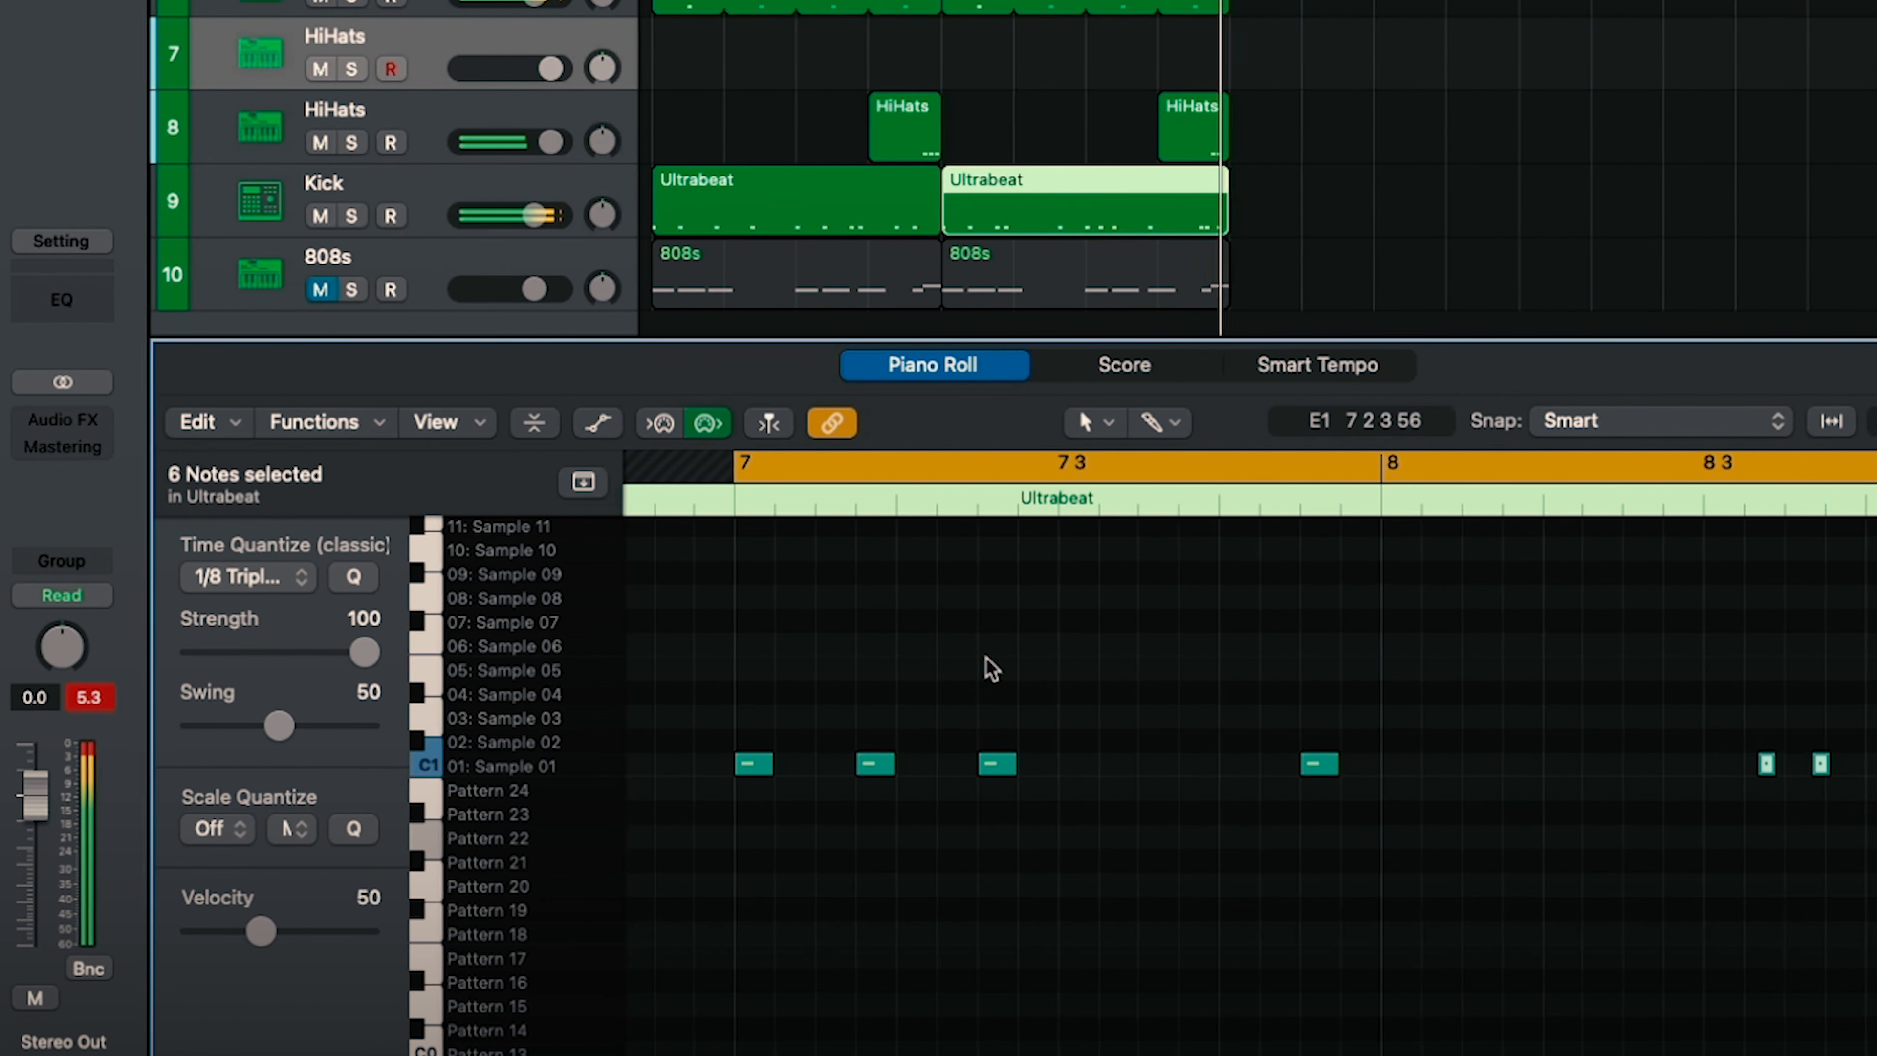
- Record a sparse hi-hat pattern on the empty HiHats track above the hi-hat rolls, playing it with Musical Typing
click(963, 668)
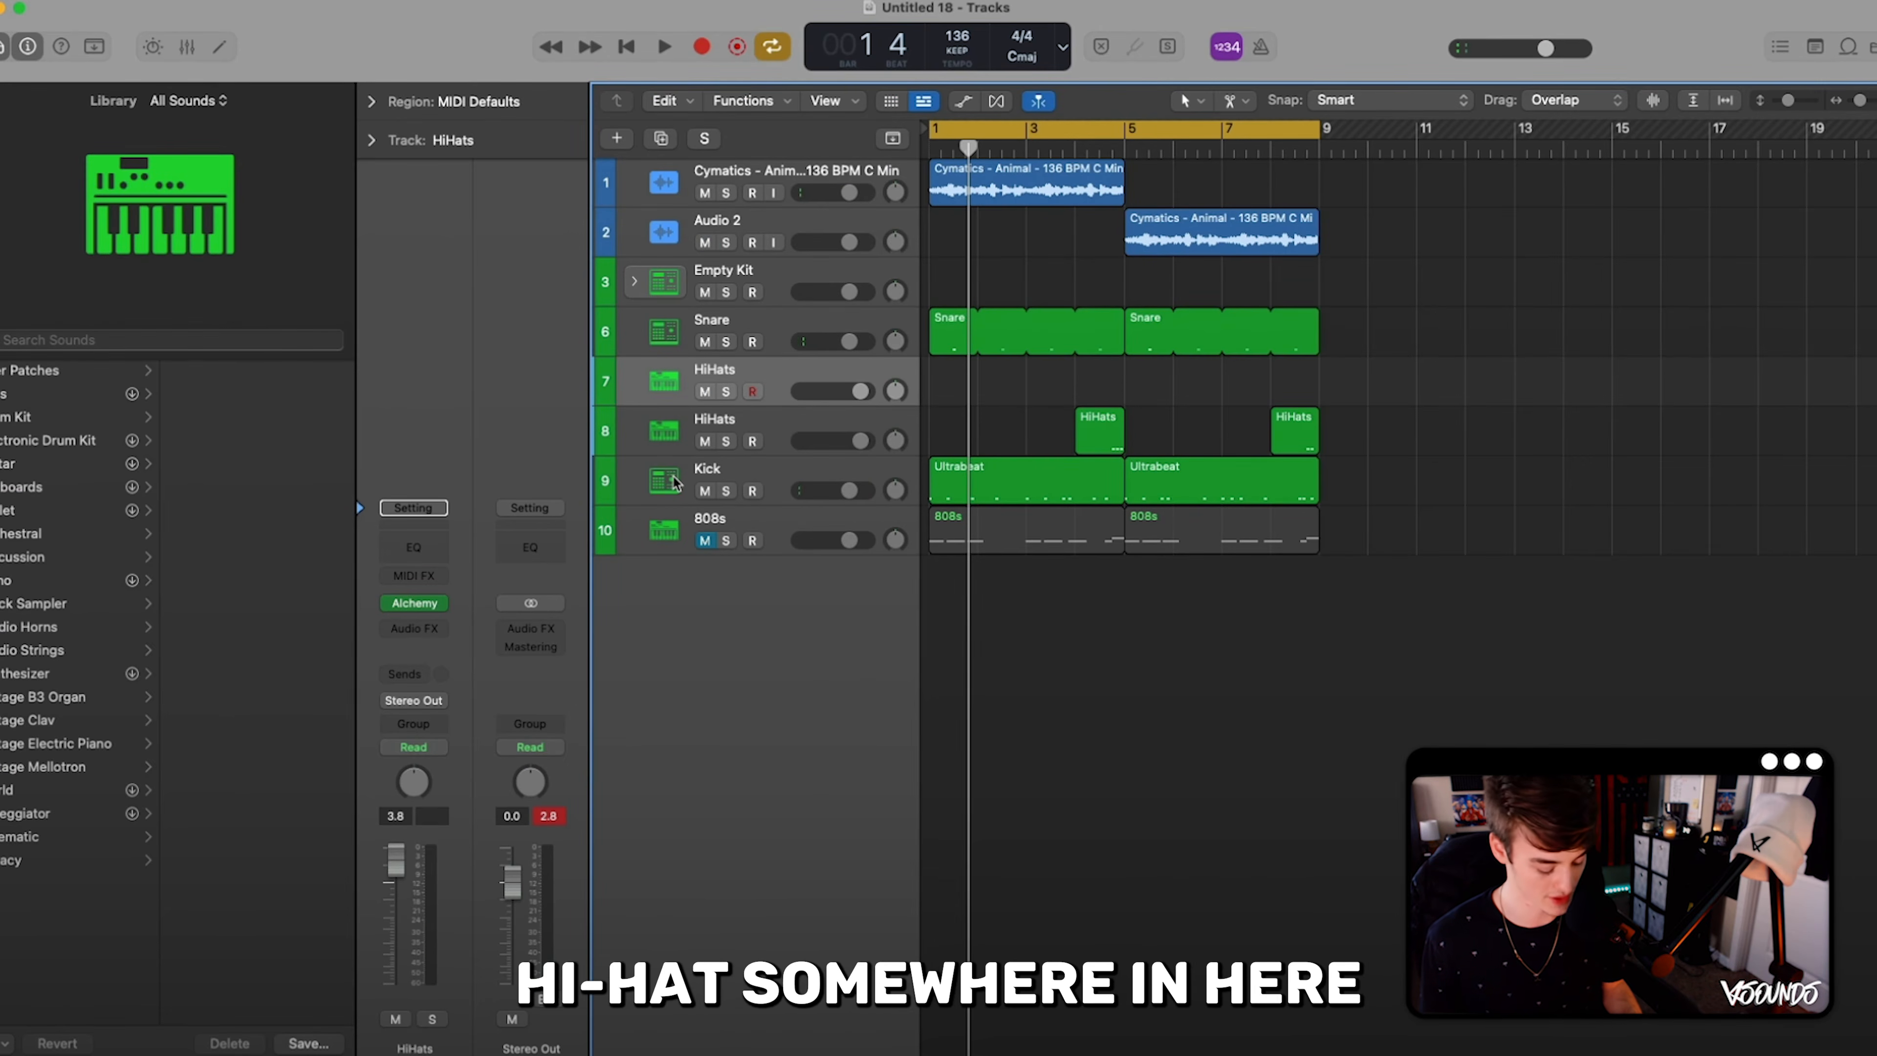
key(super+k)
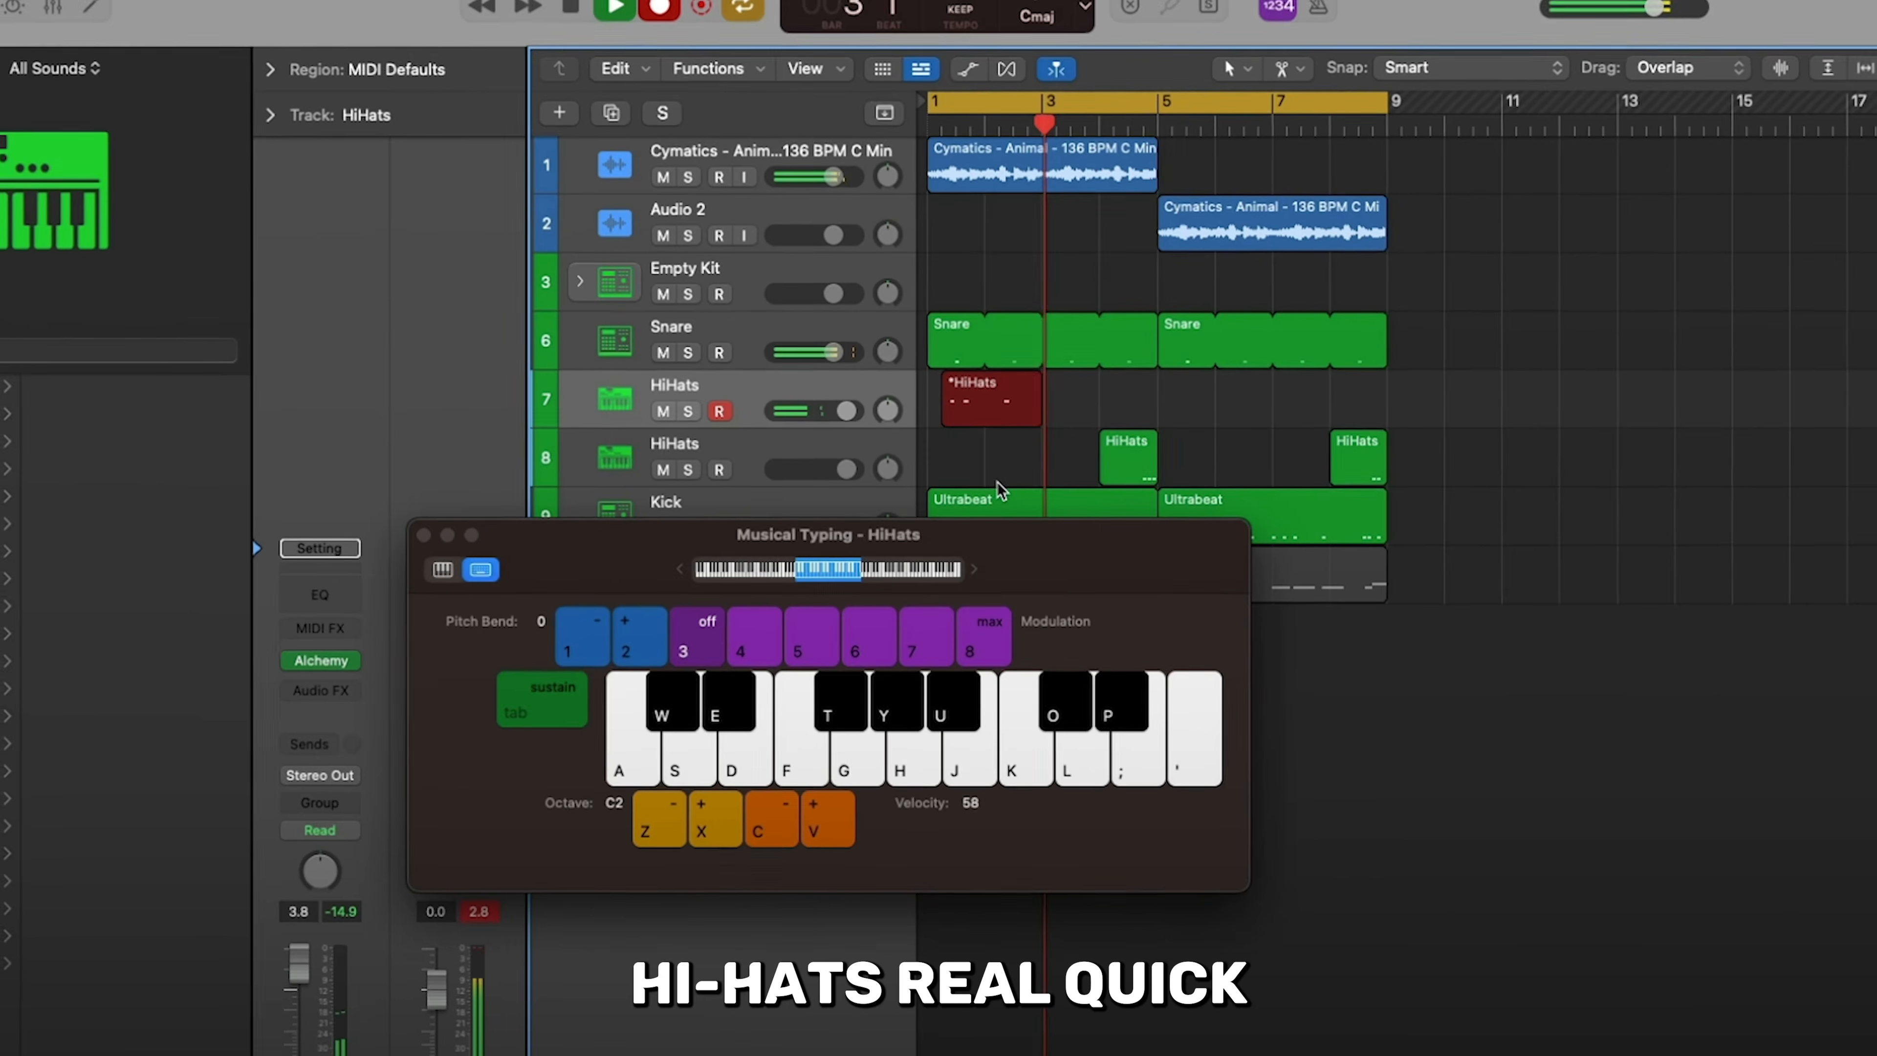
key(k)
key(k)
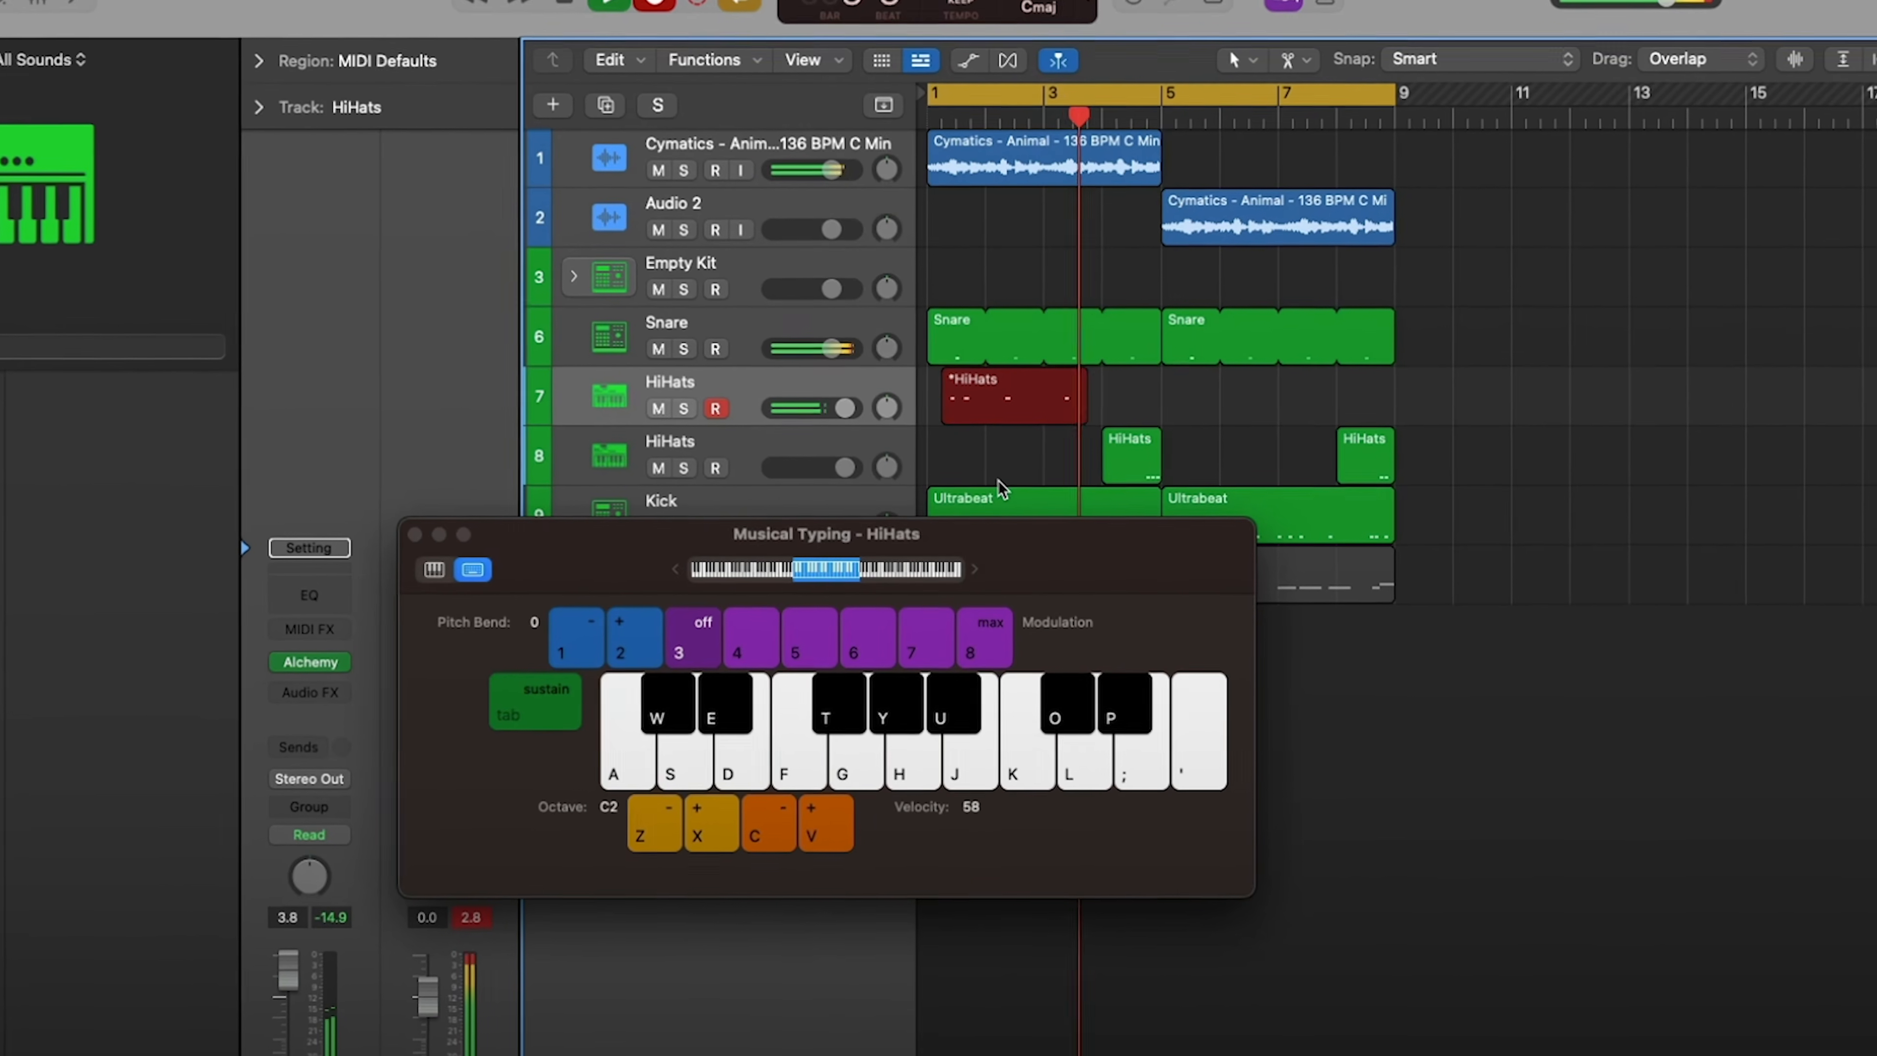
key(k)
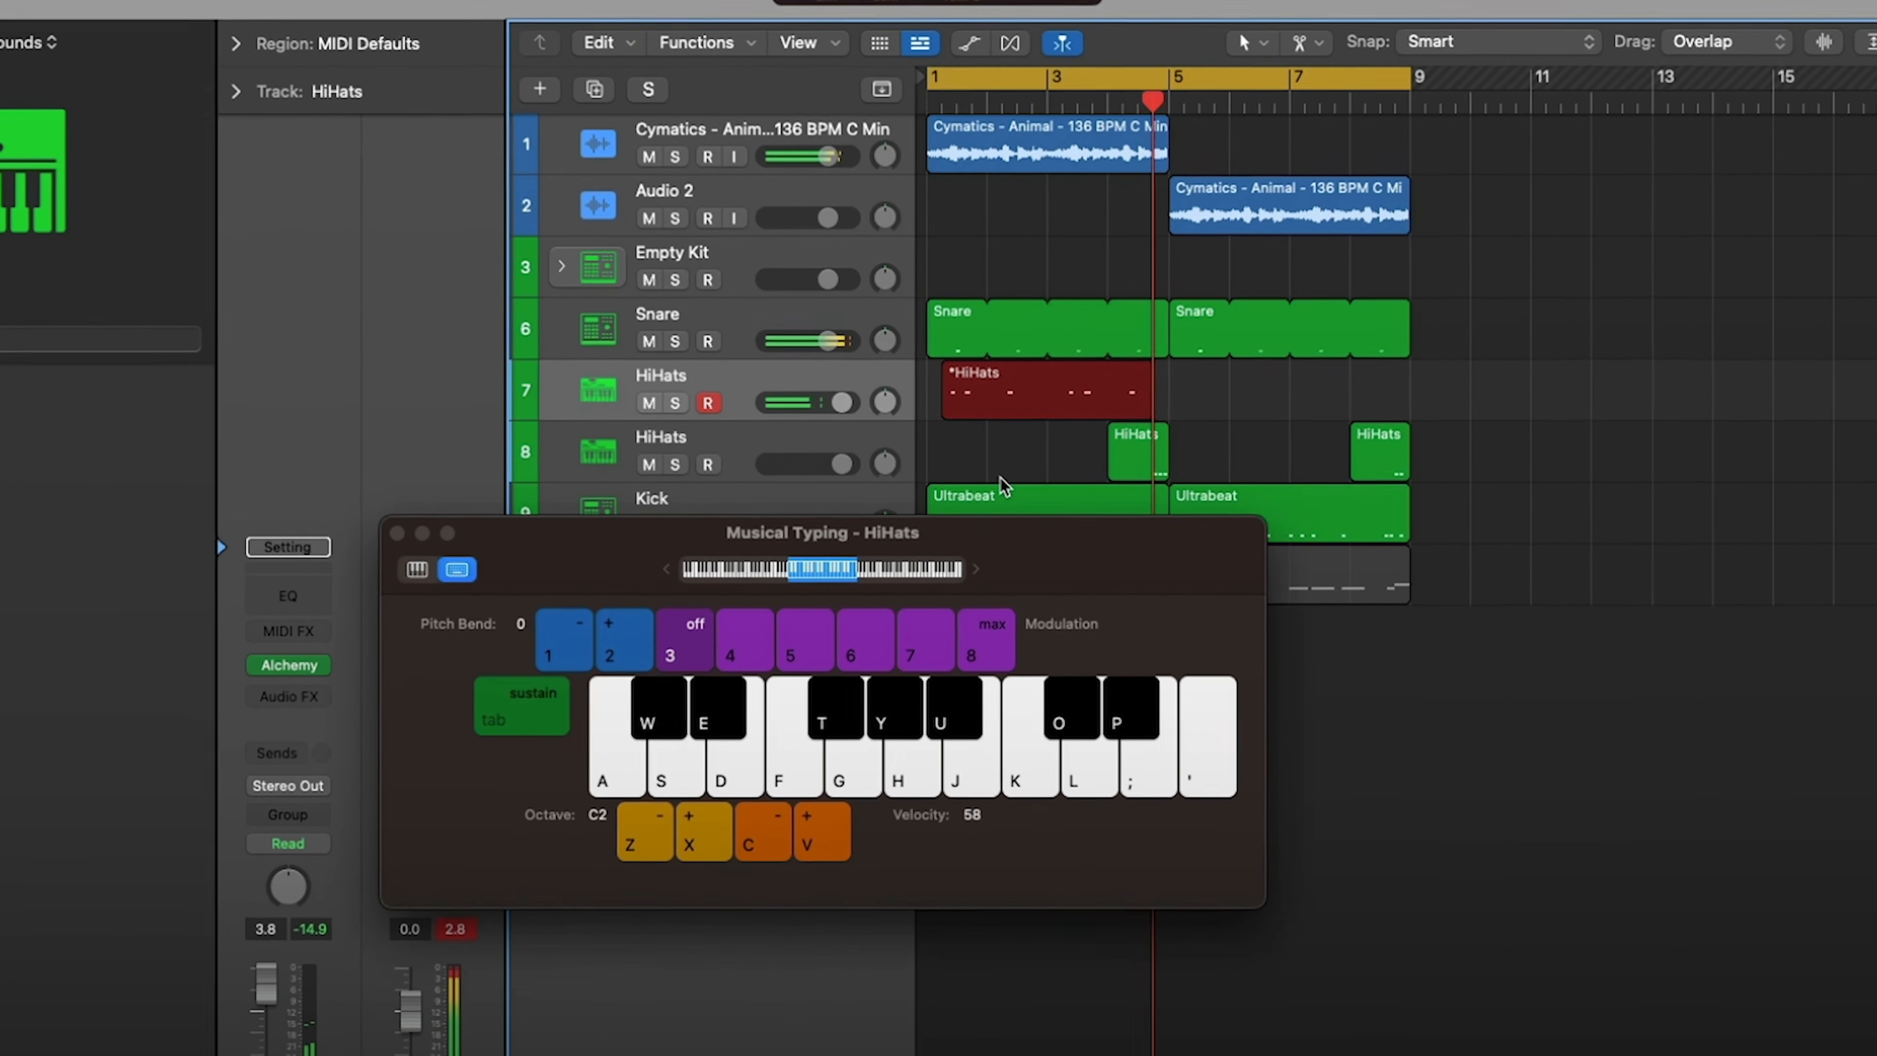
key(k)
key(k)
key(k)
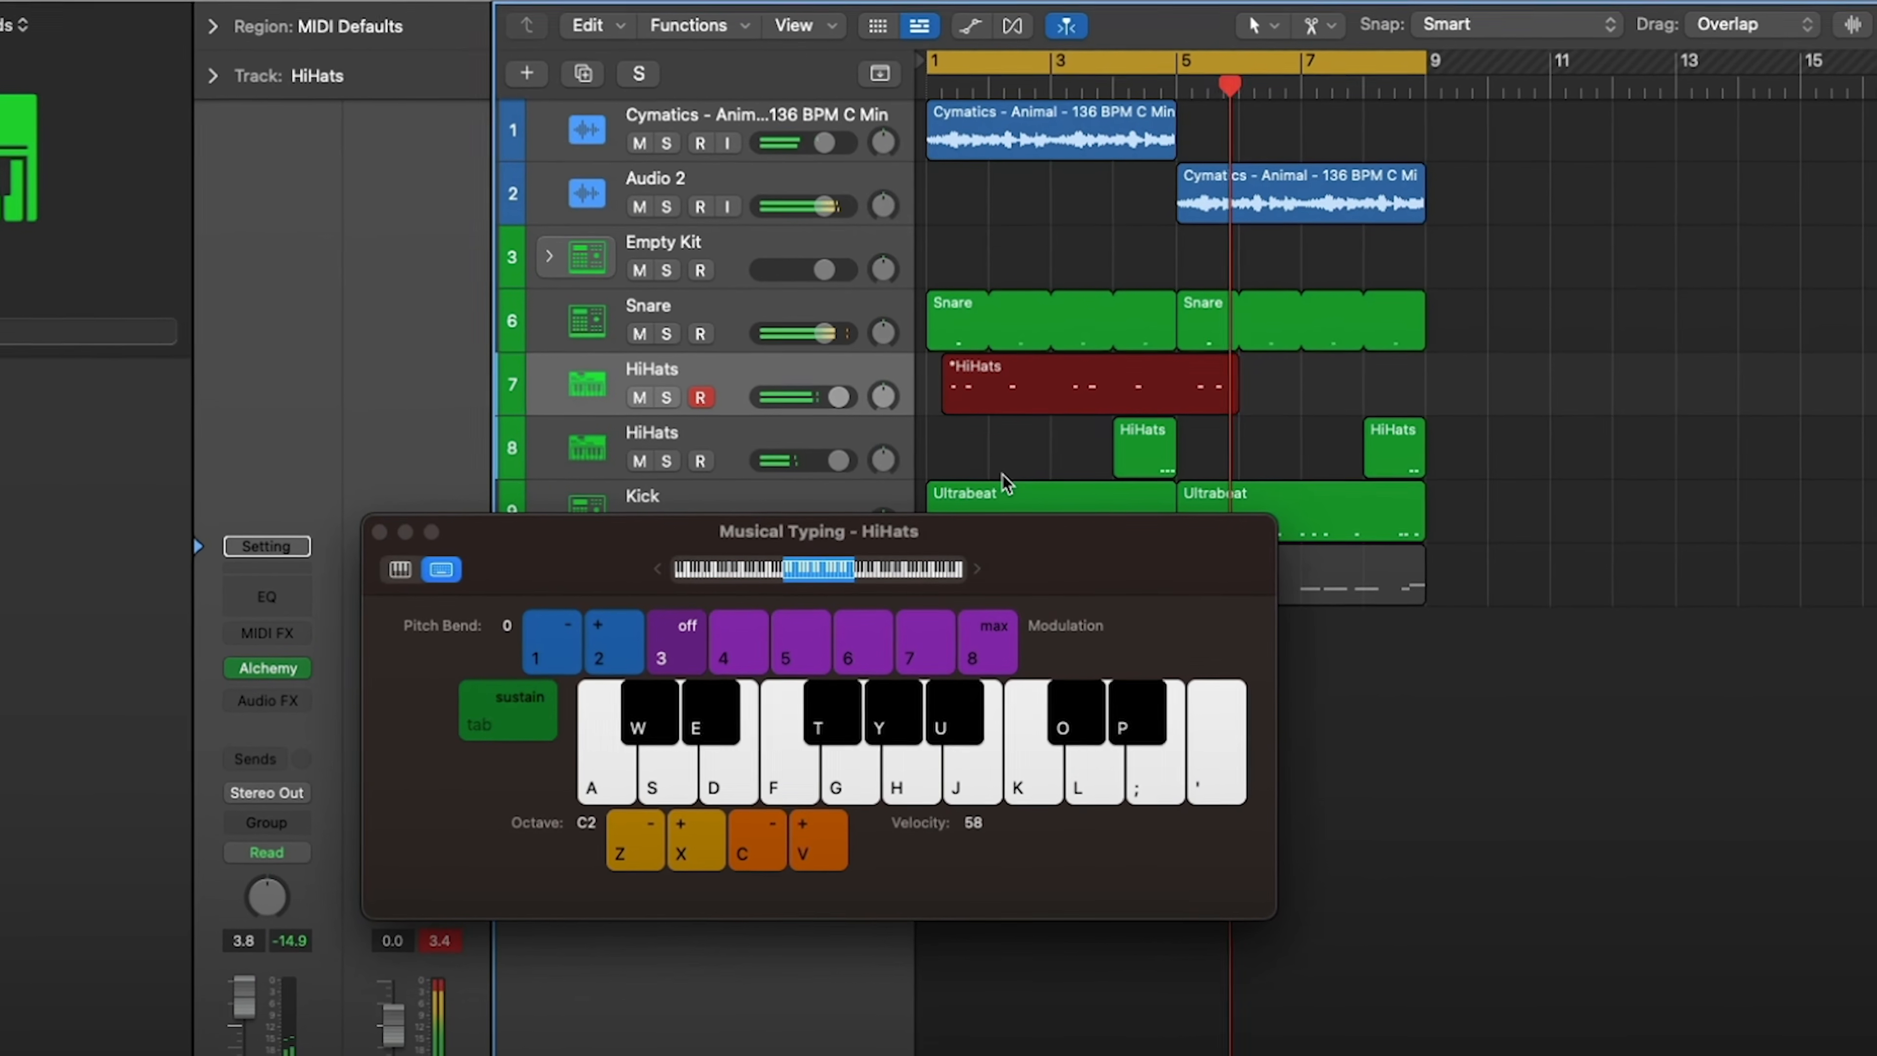
key(space)
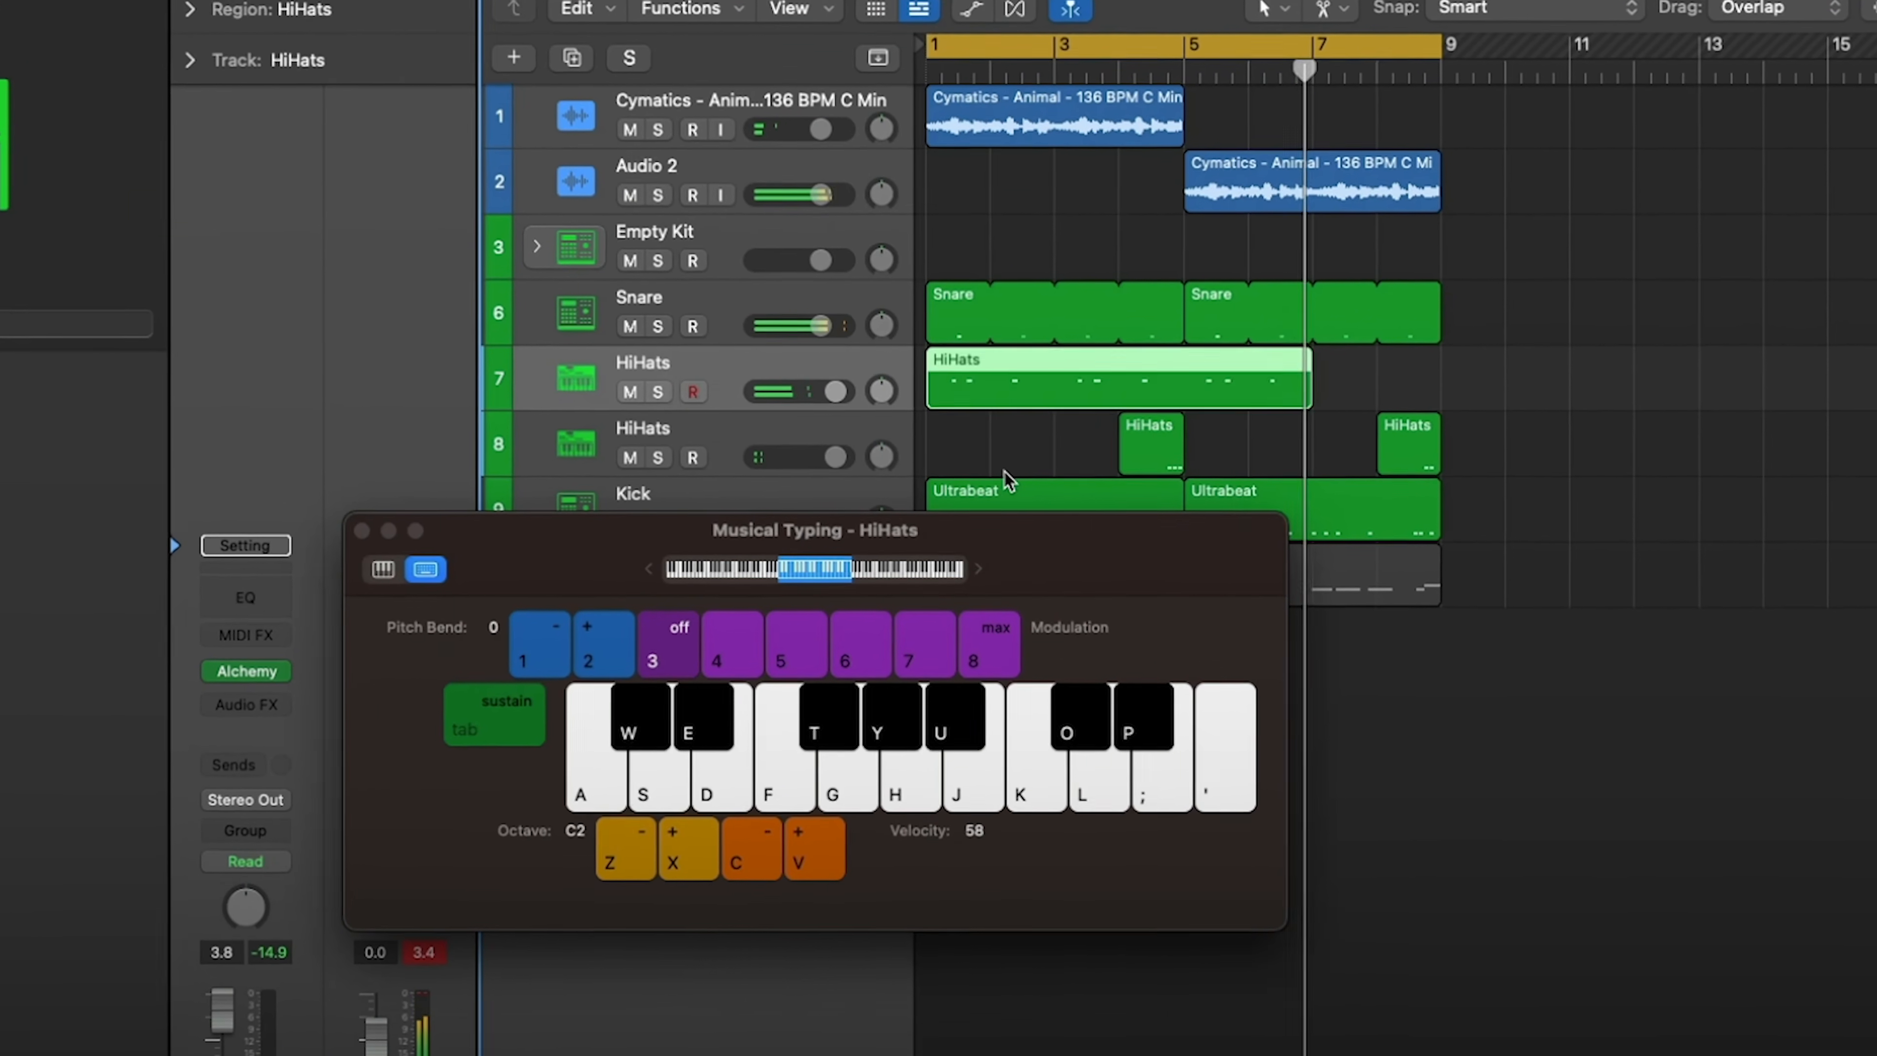
- Trim the newly recorded HiHats region at bar 5 and repeat it from bar 5 to bar 9
click(1265, 381)
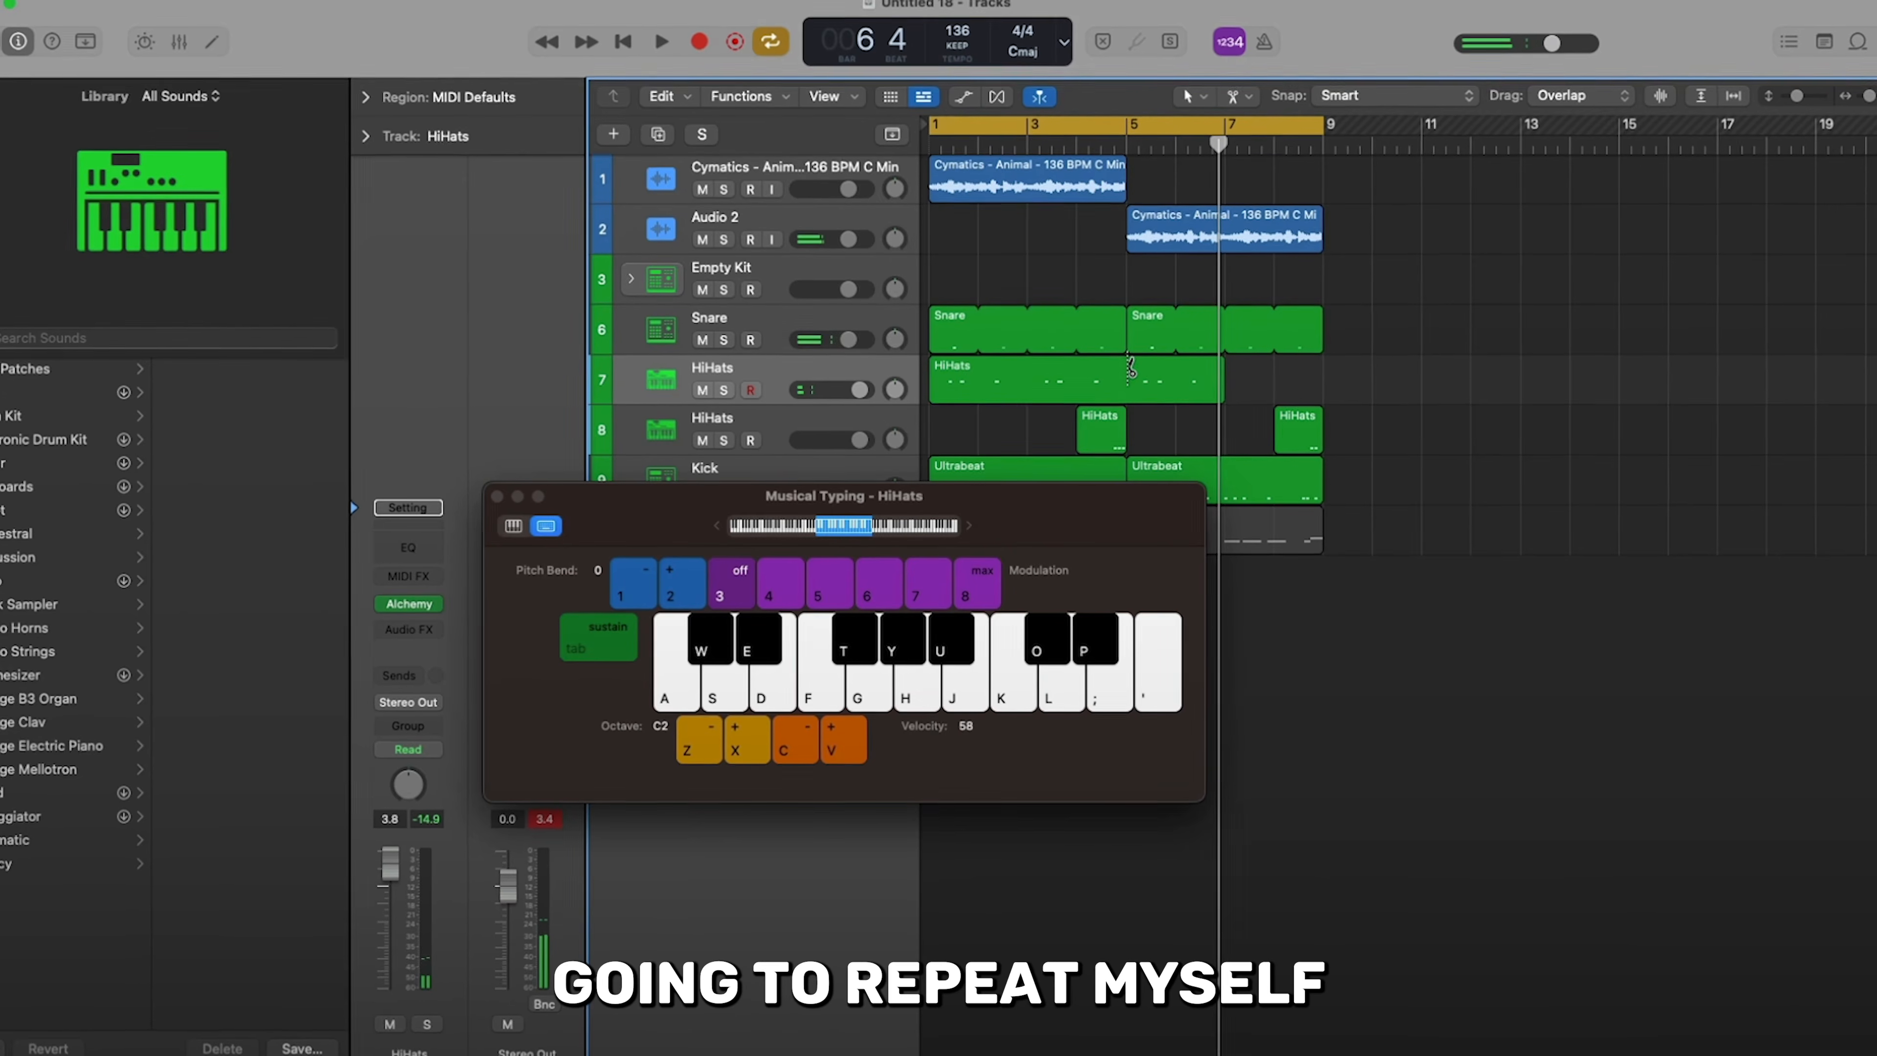
super+click(1126, 380)
click(1233, 385)
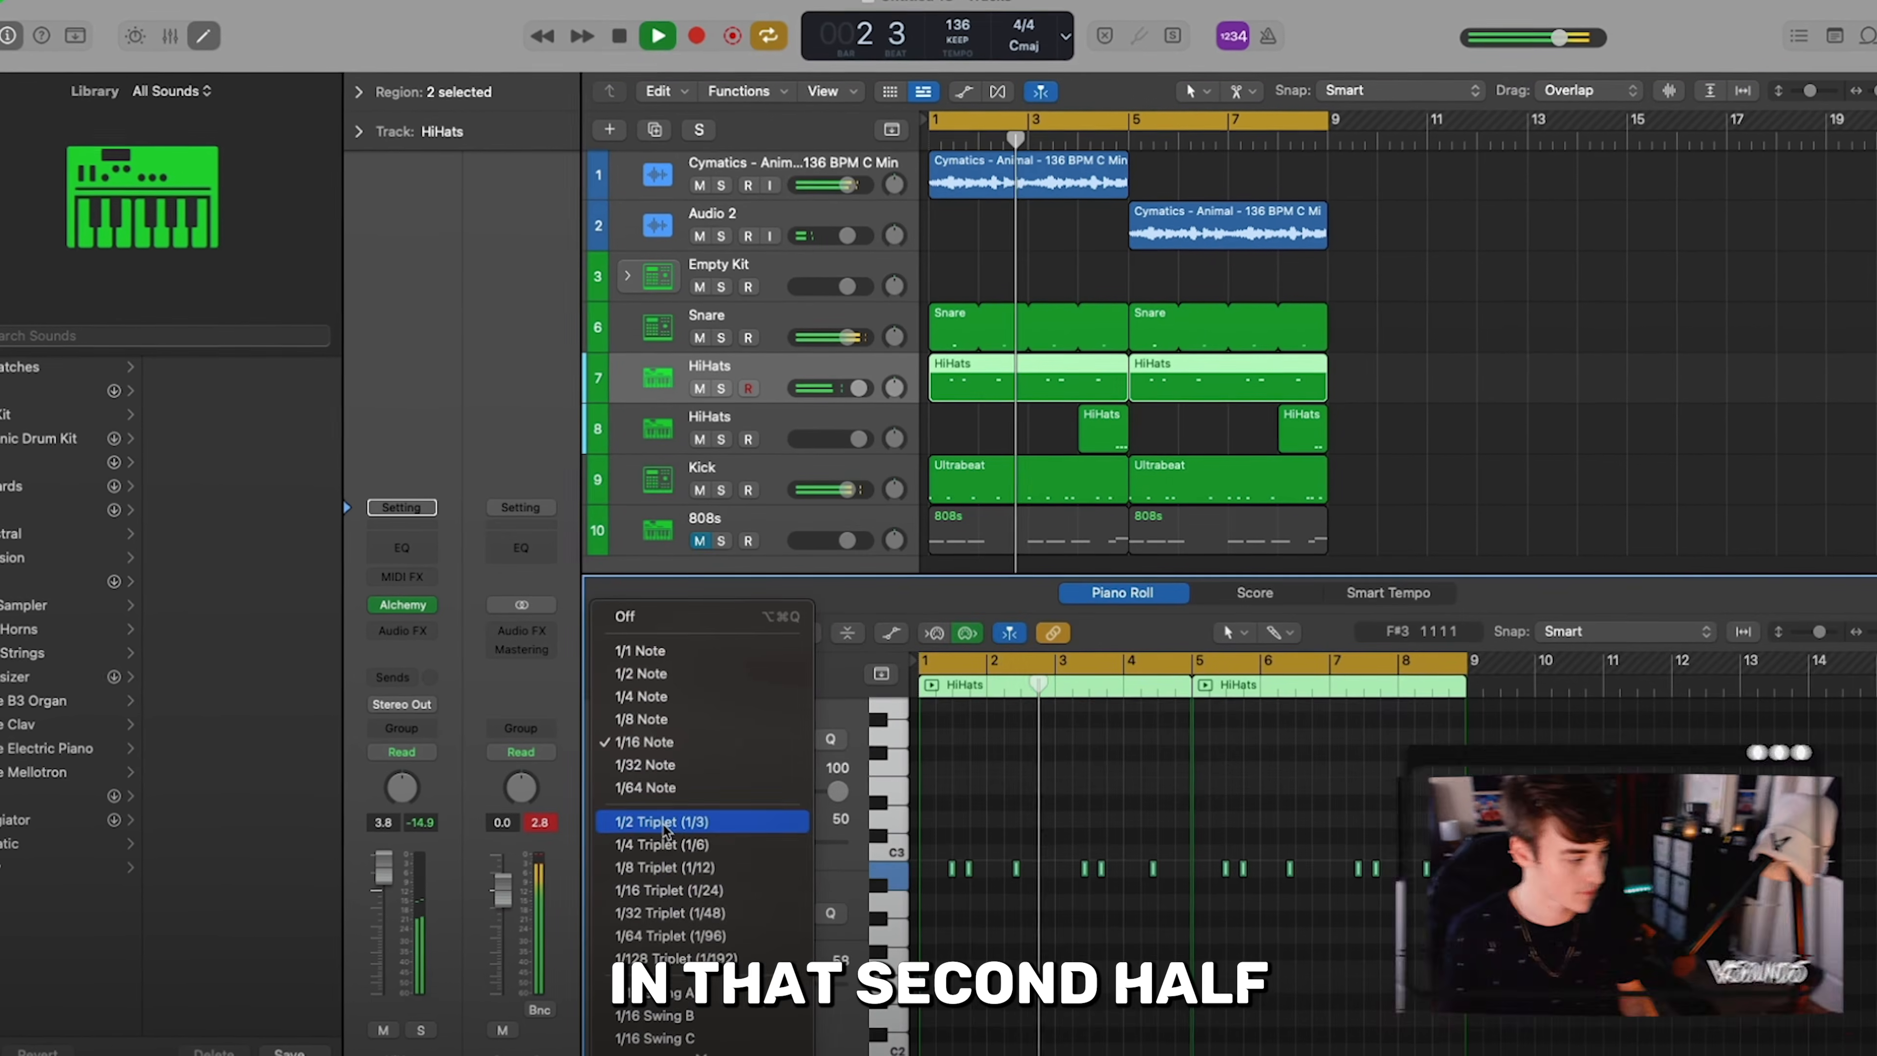
- Quantize all notes in both newly recorded HiHats regions to 1/8 Note
click(660, 721)
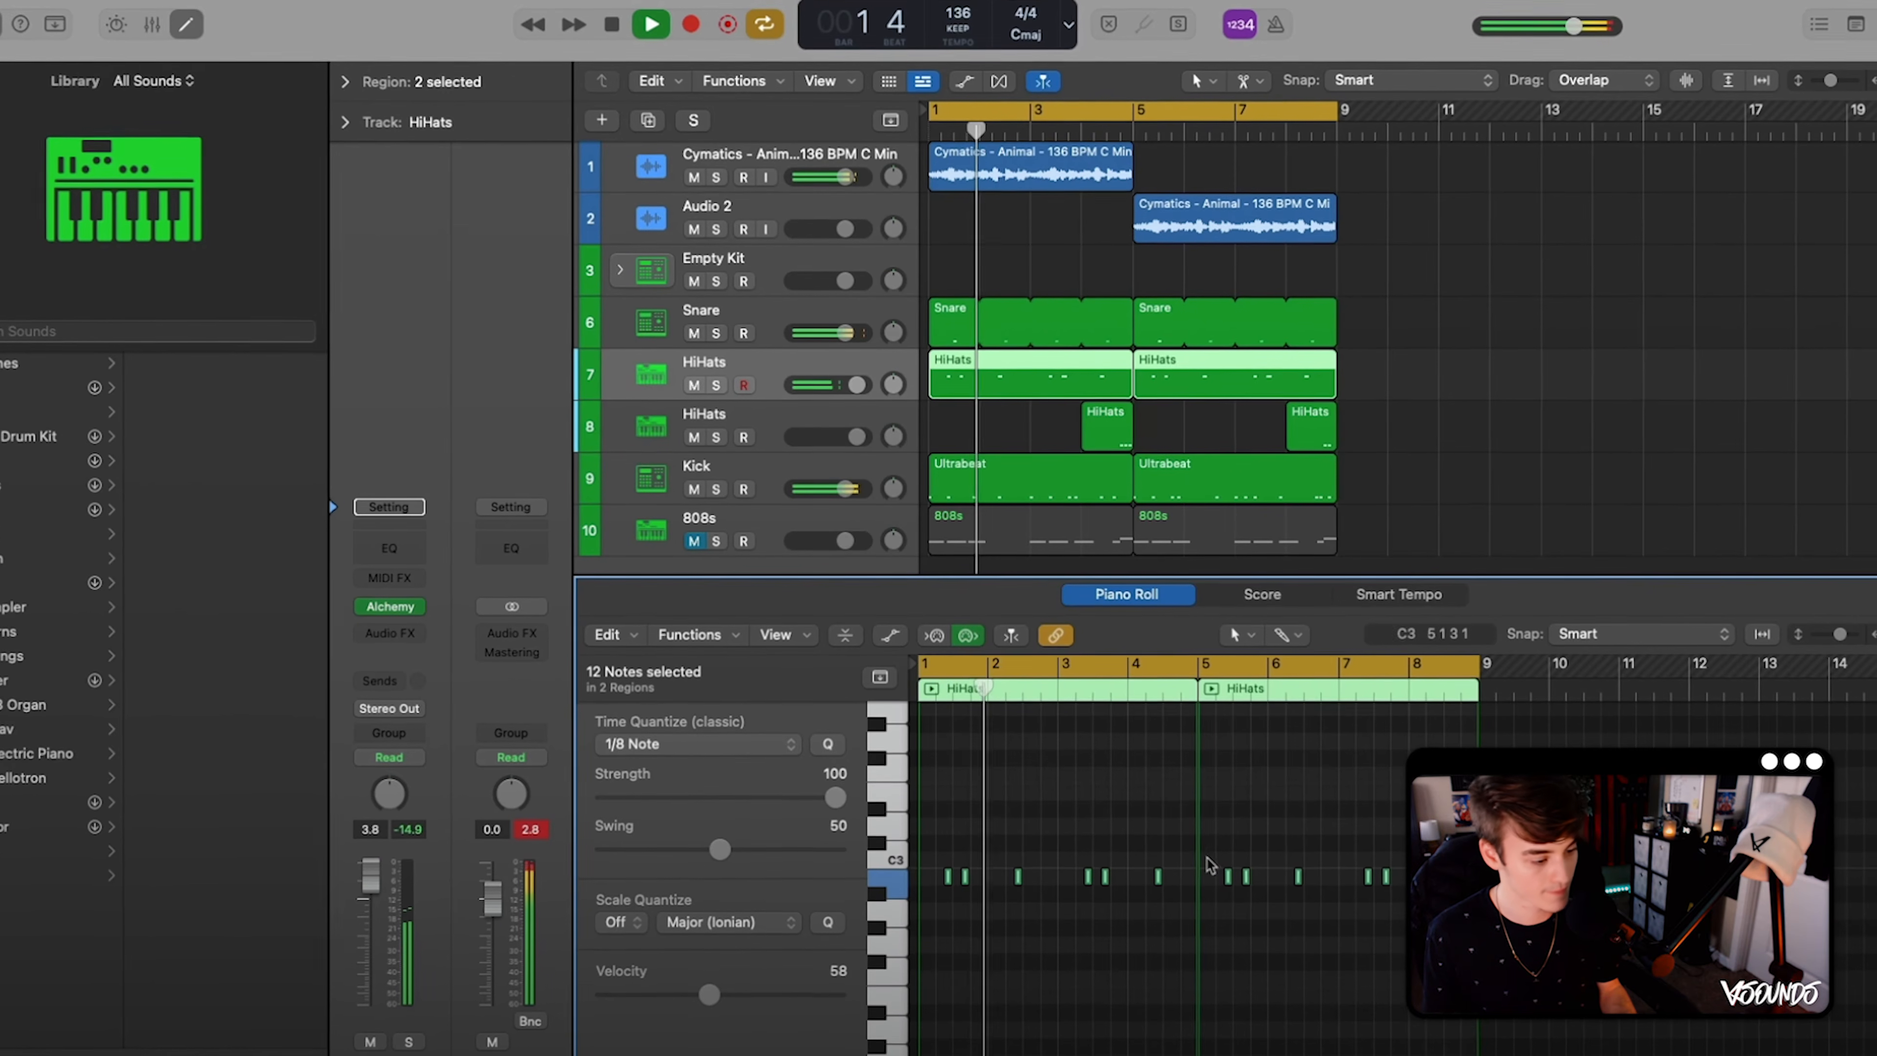
click(1281, 789)
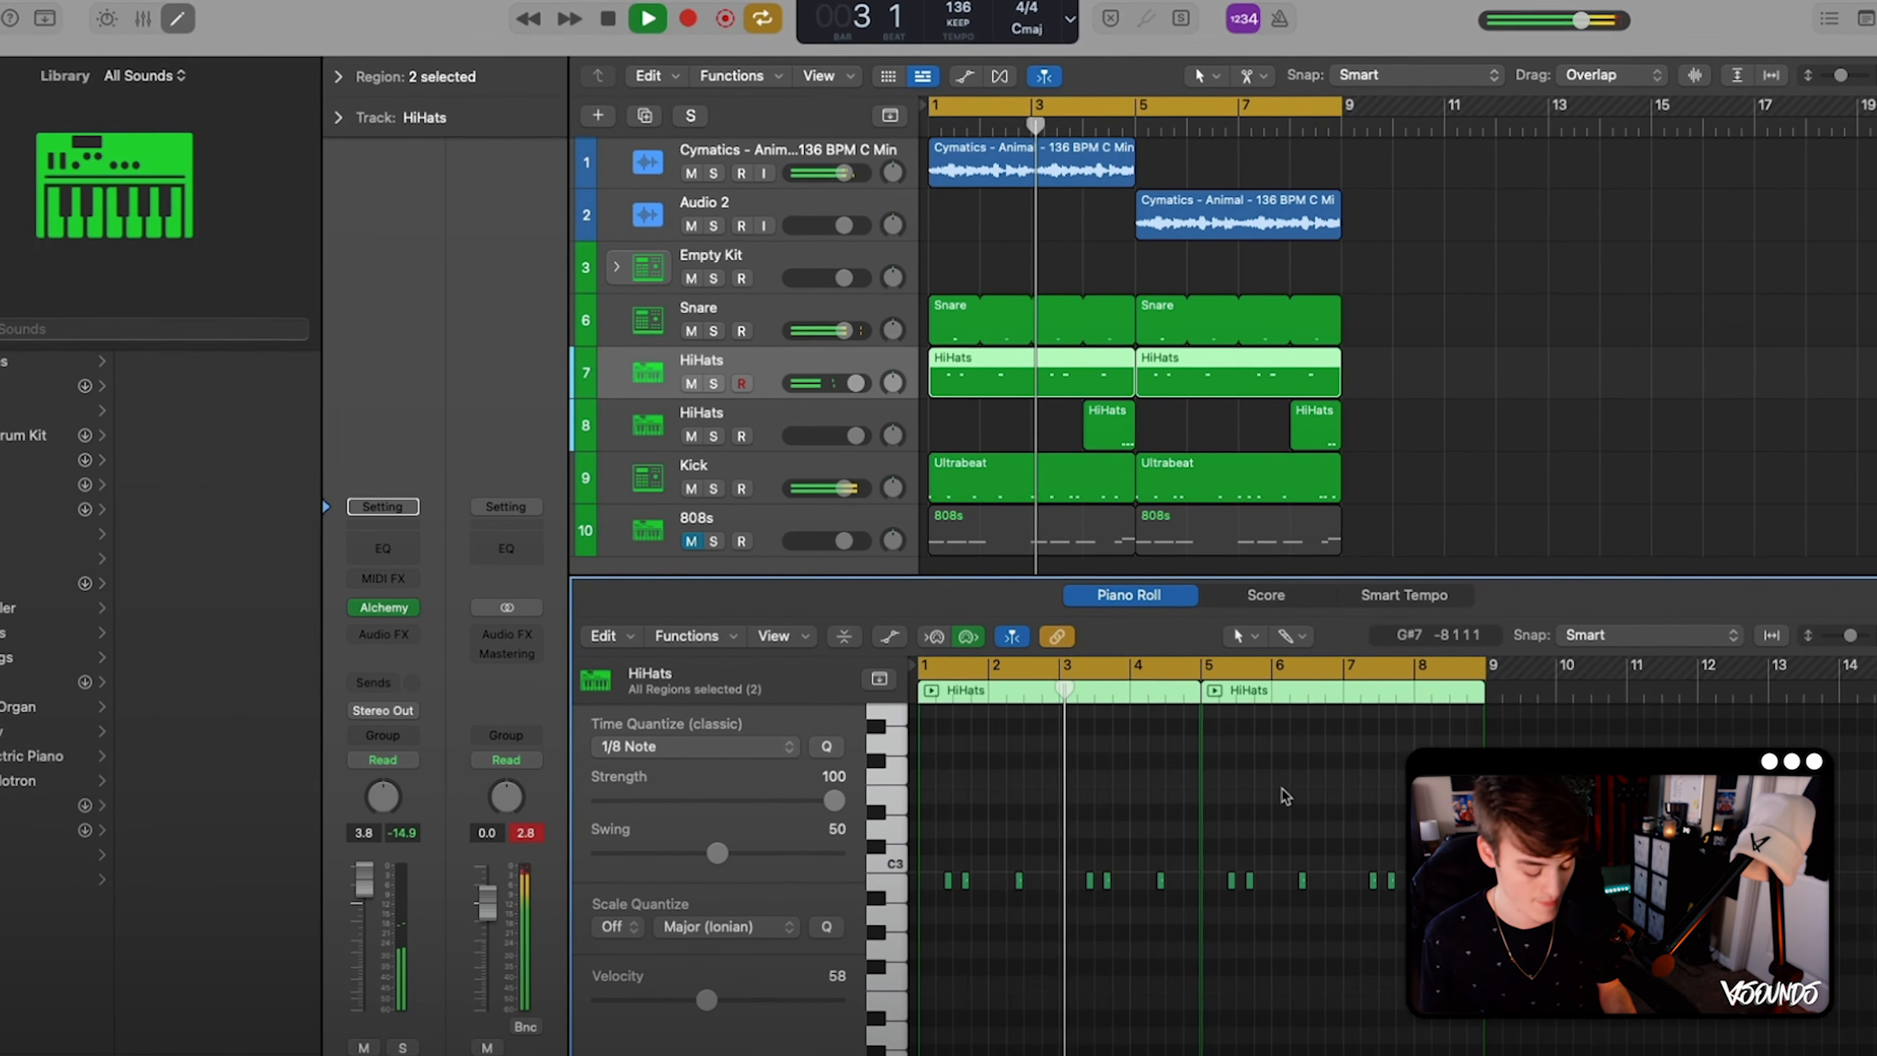
key(super+a)
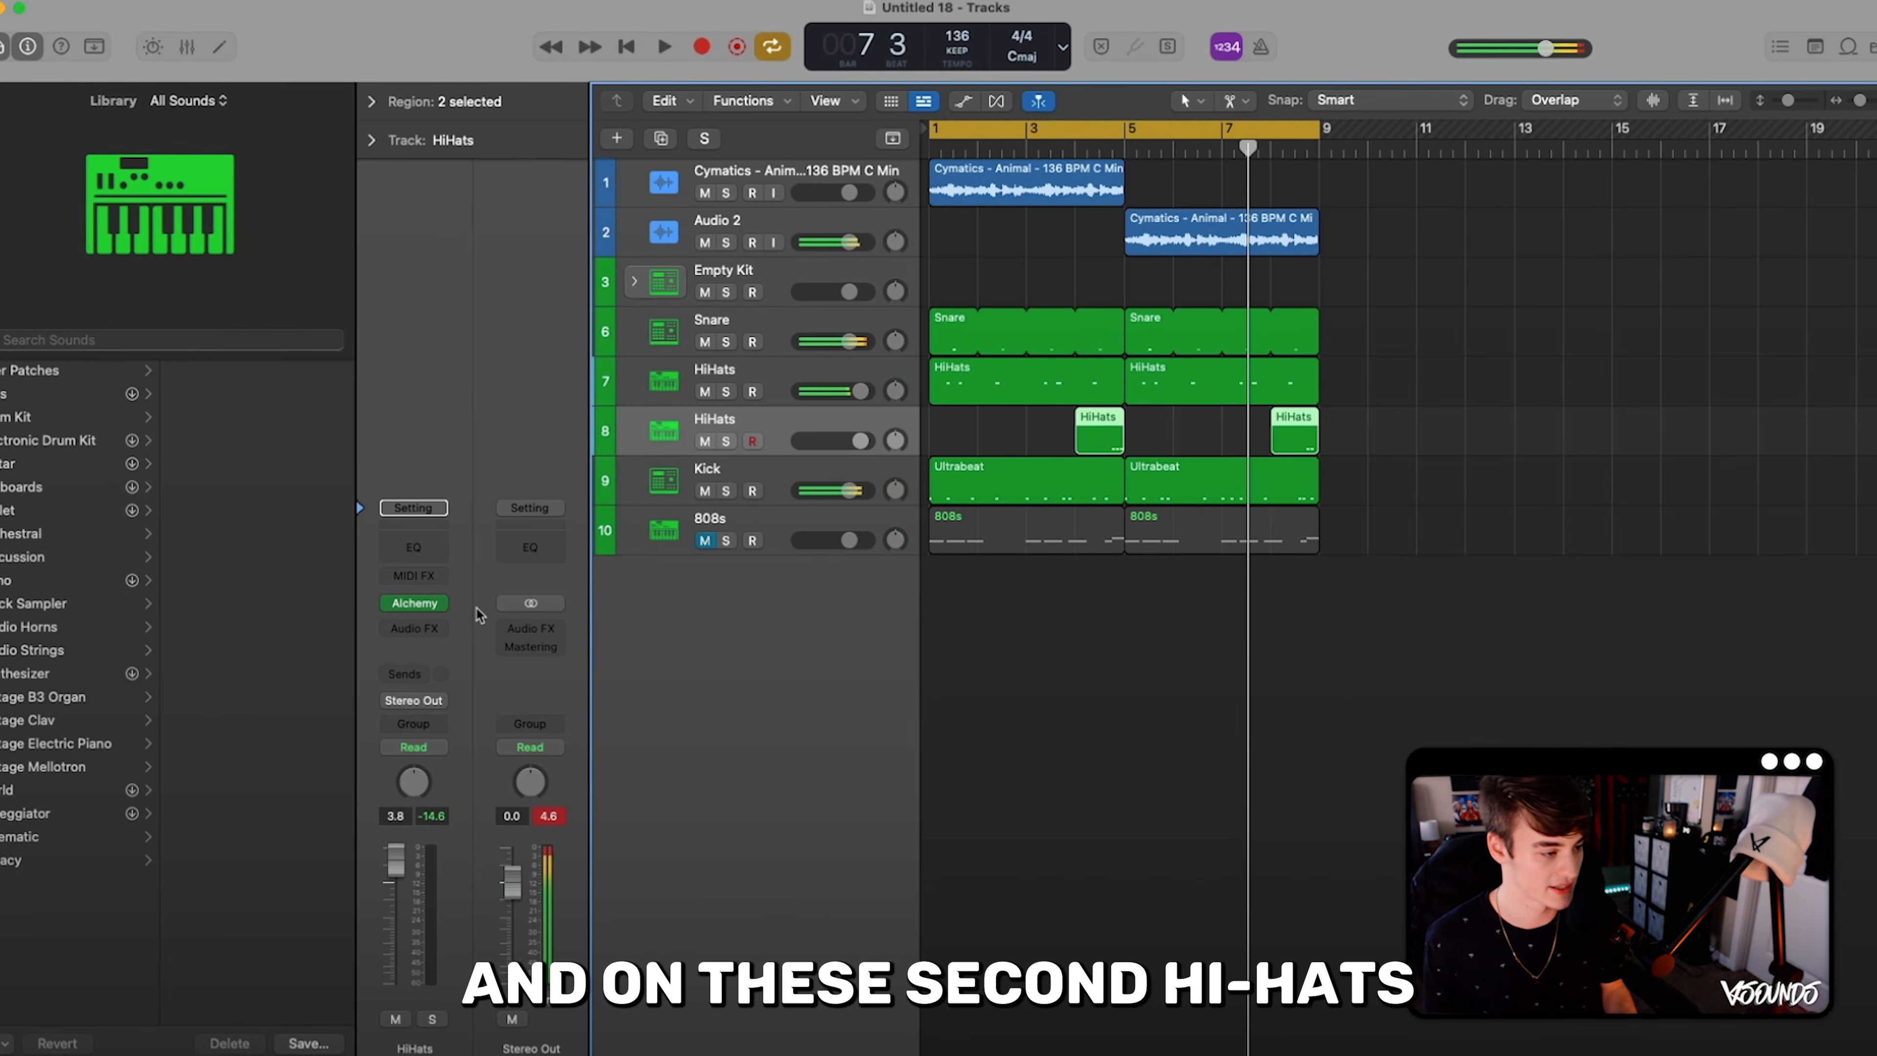
- Insert the stereo Cableguys PanCake2 effect on the second HiHats track
click(434, 629)
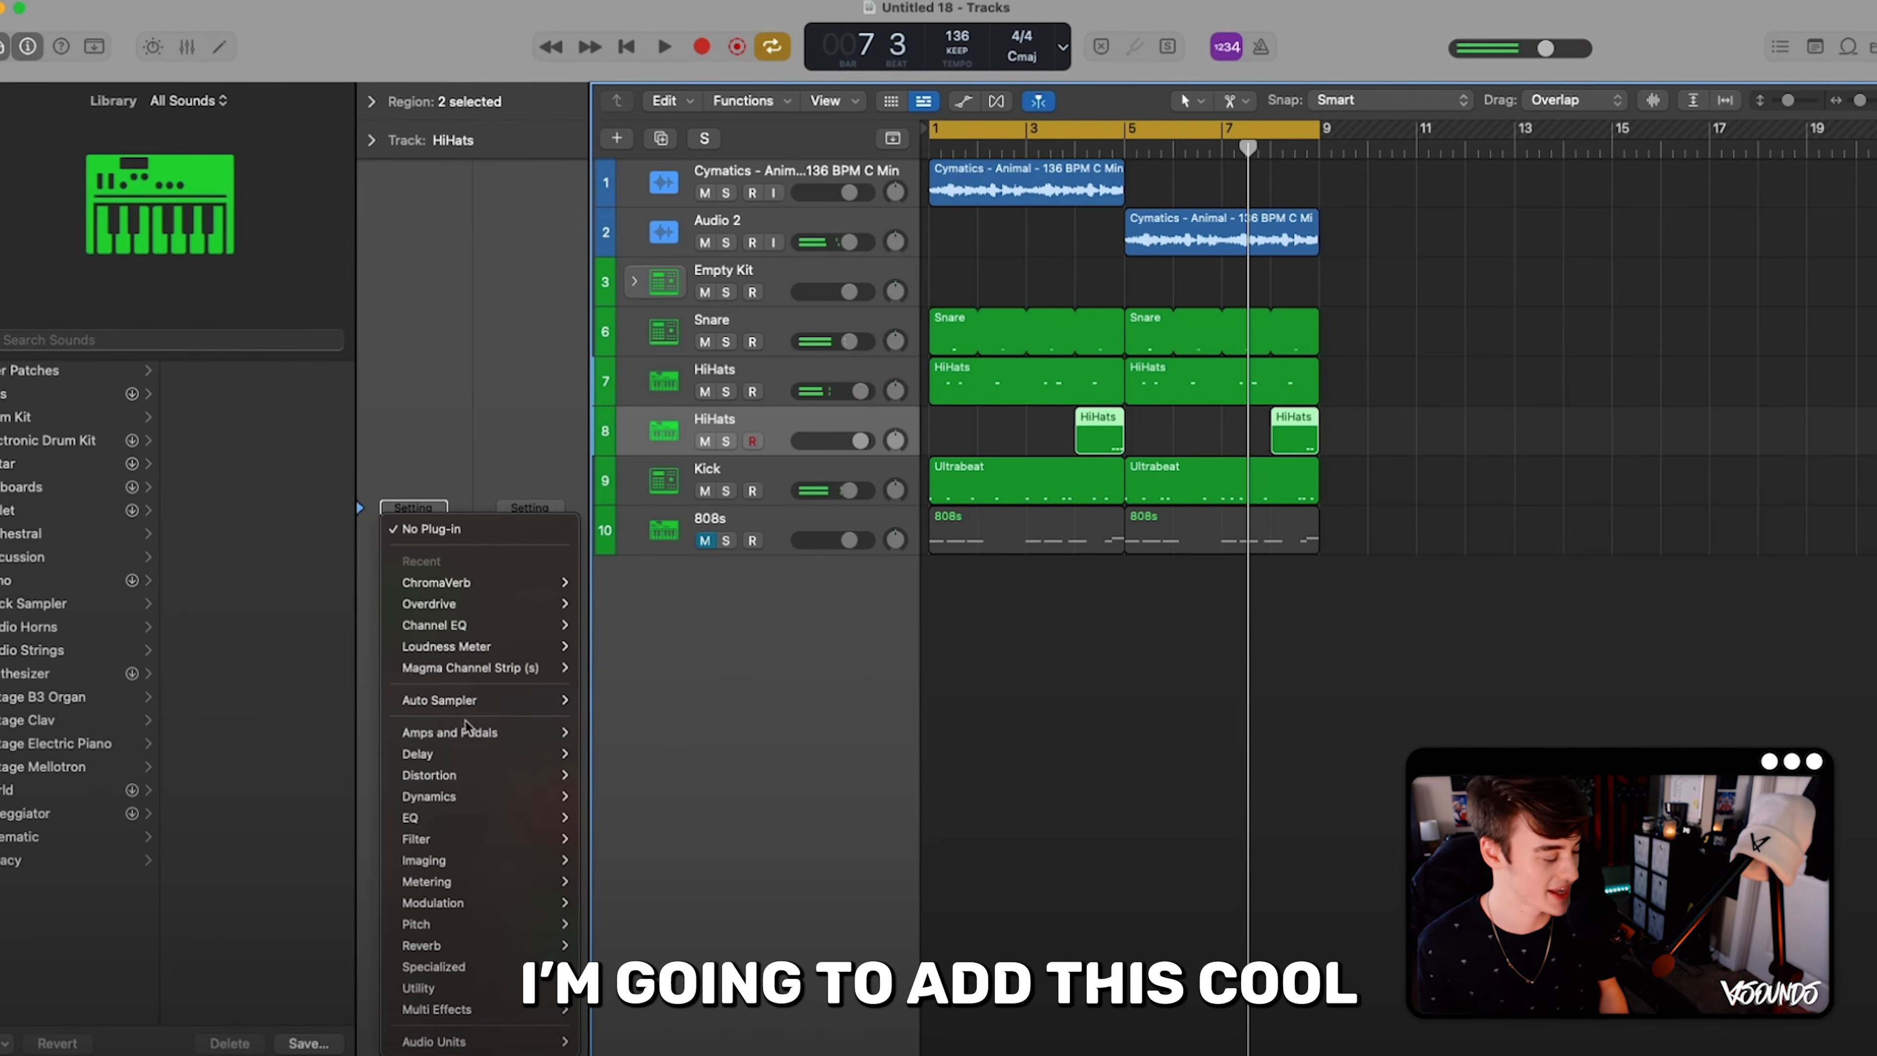
mouse_move(482, 1037)
mouse_move(612, 808)
mouse_move(759, 807)
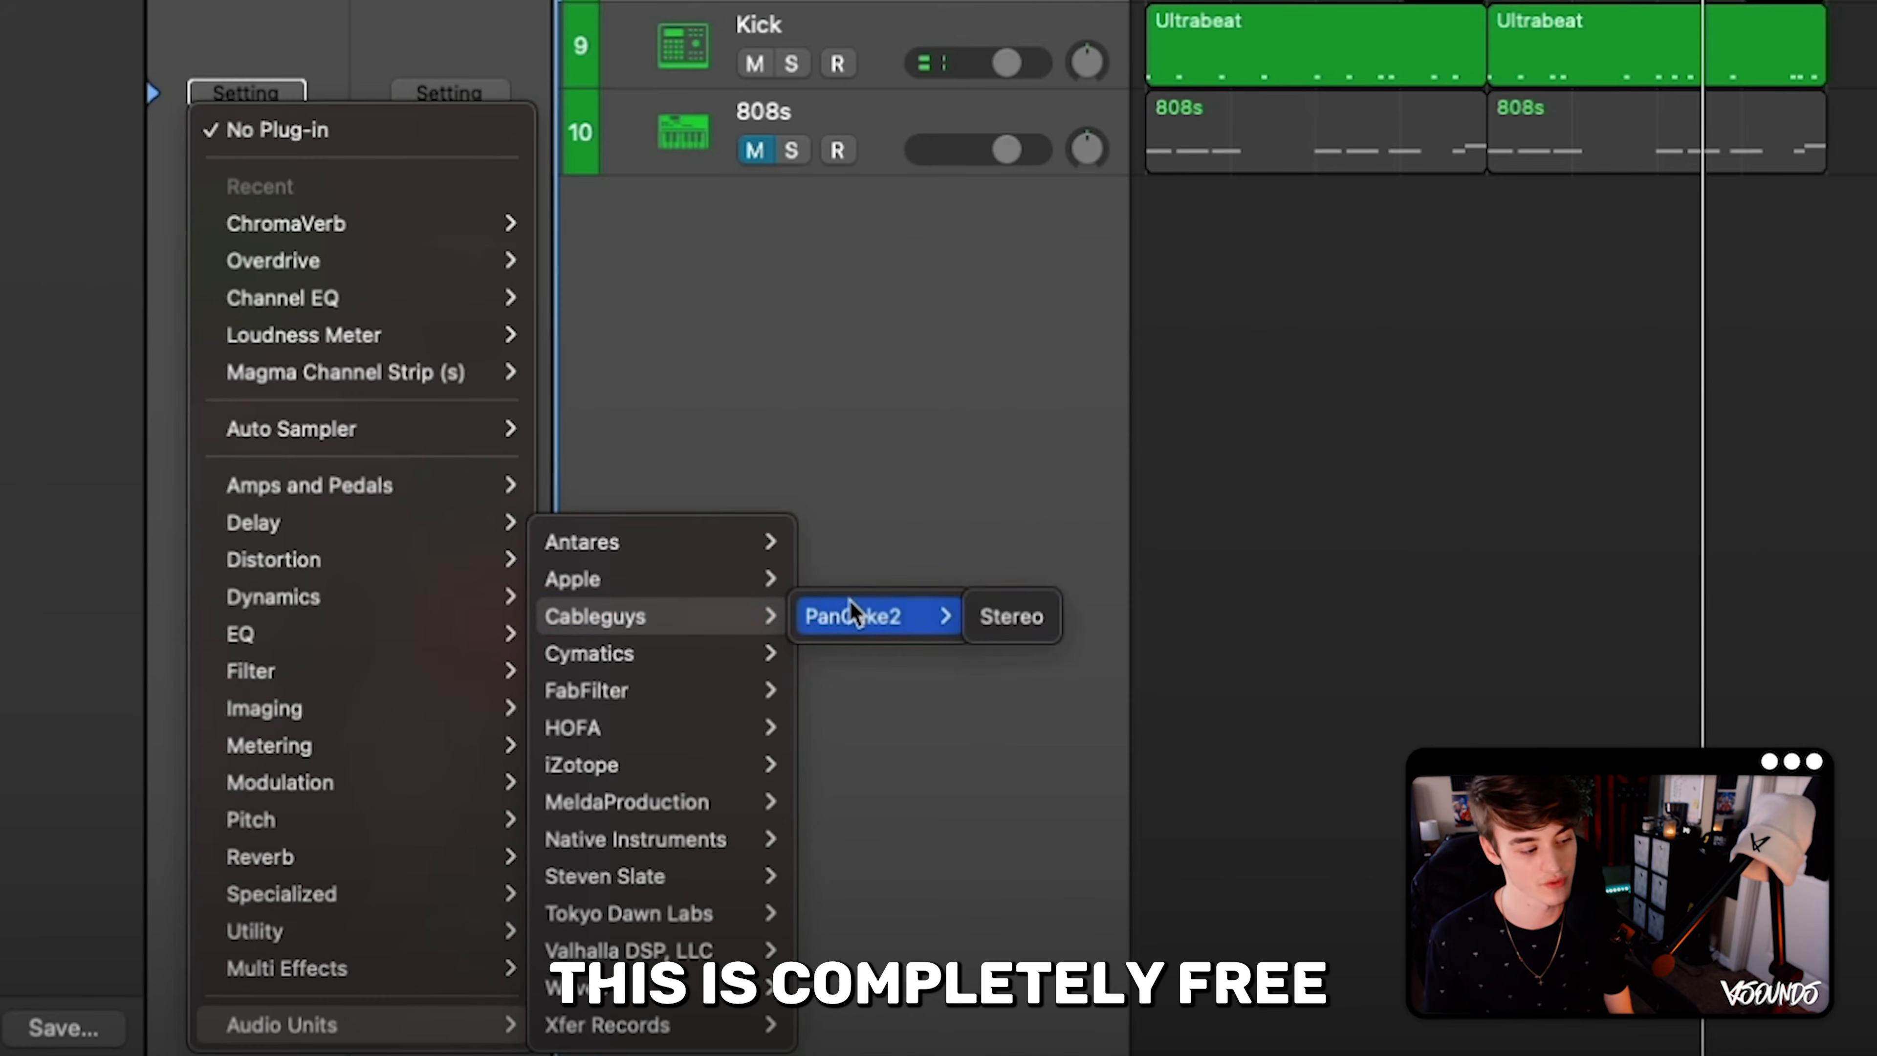
click(1005, 615)
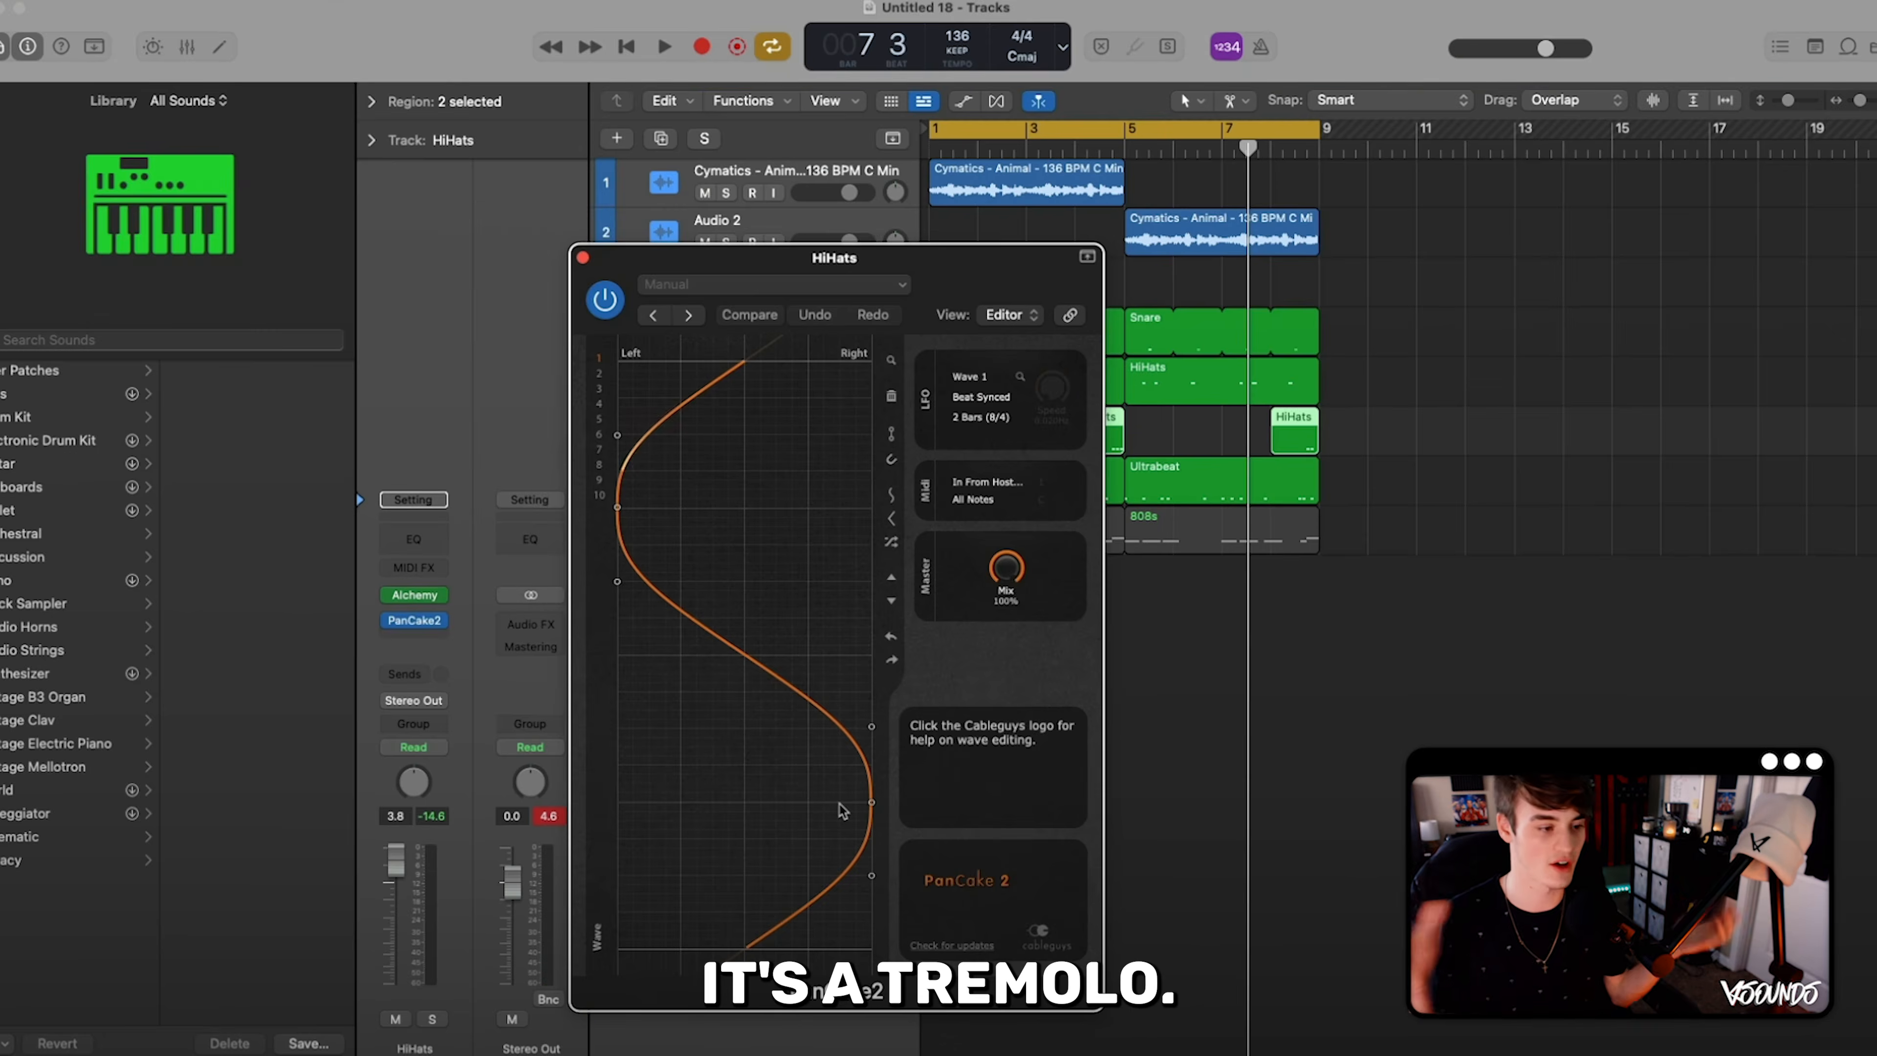
- Set PanCake2's beat-synced LFO length to 1/4 while the beat plays, and close the effect window
key(space)
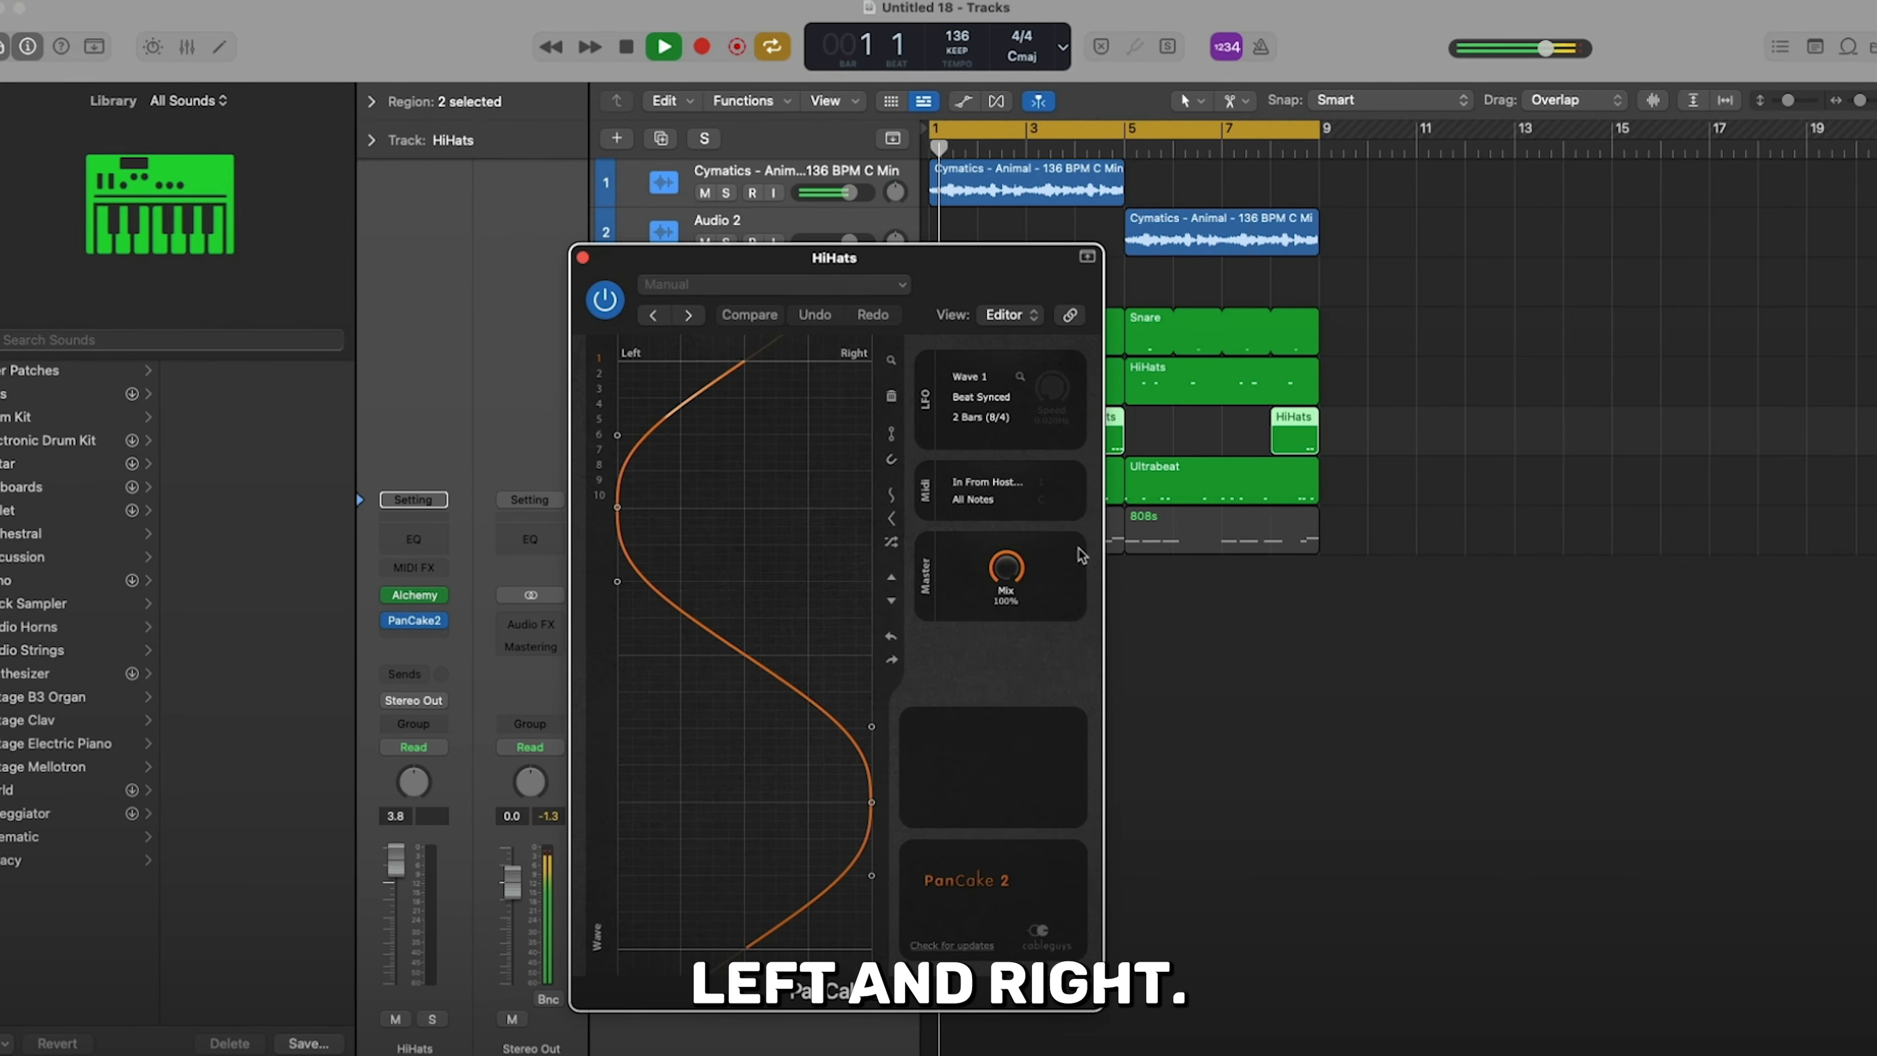
click(986, 418)
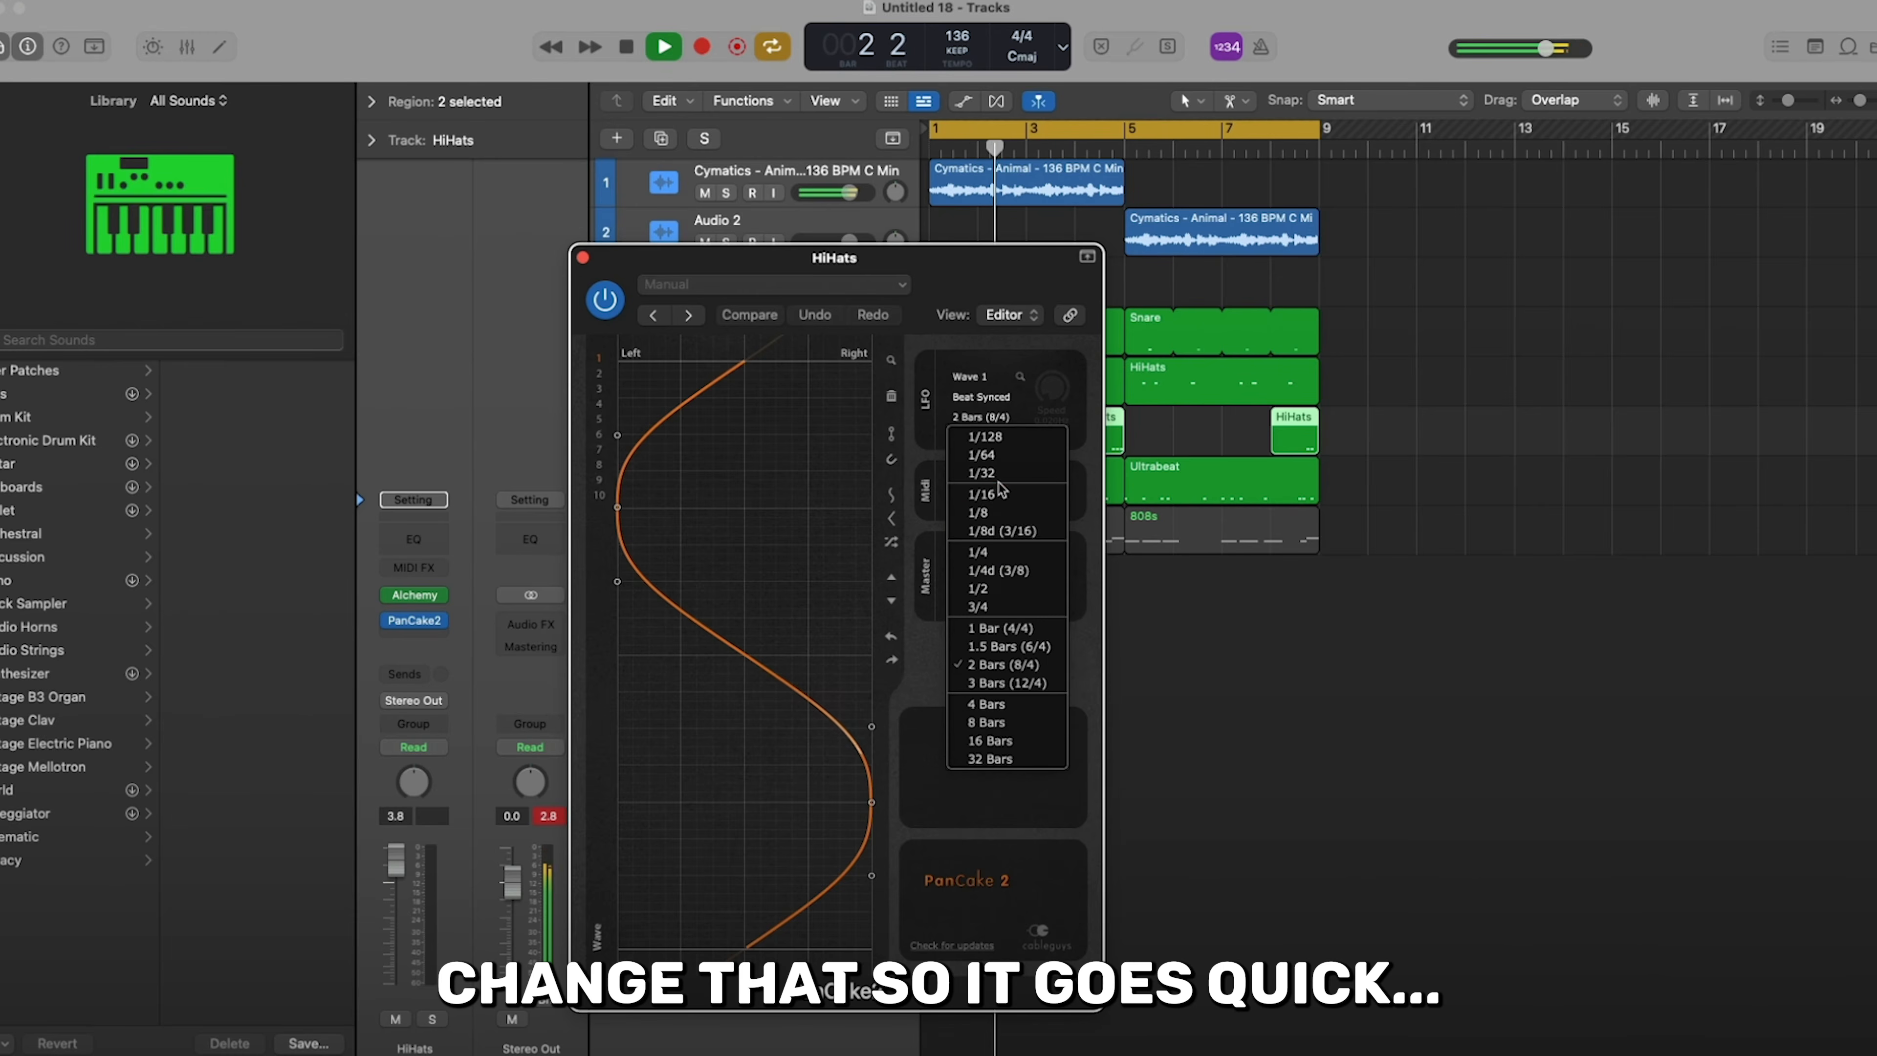
click(984, 555)
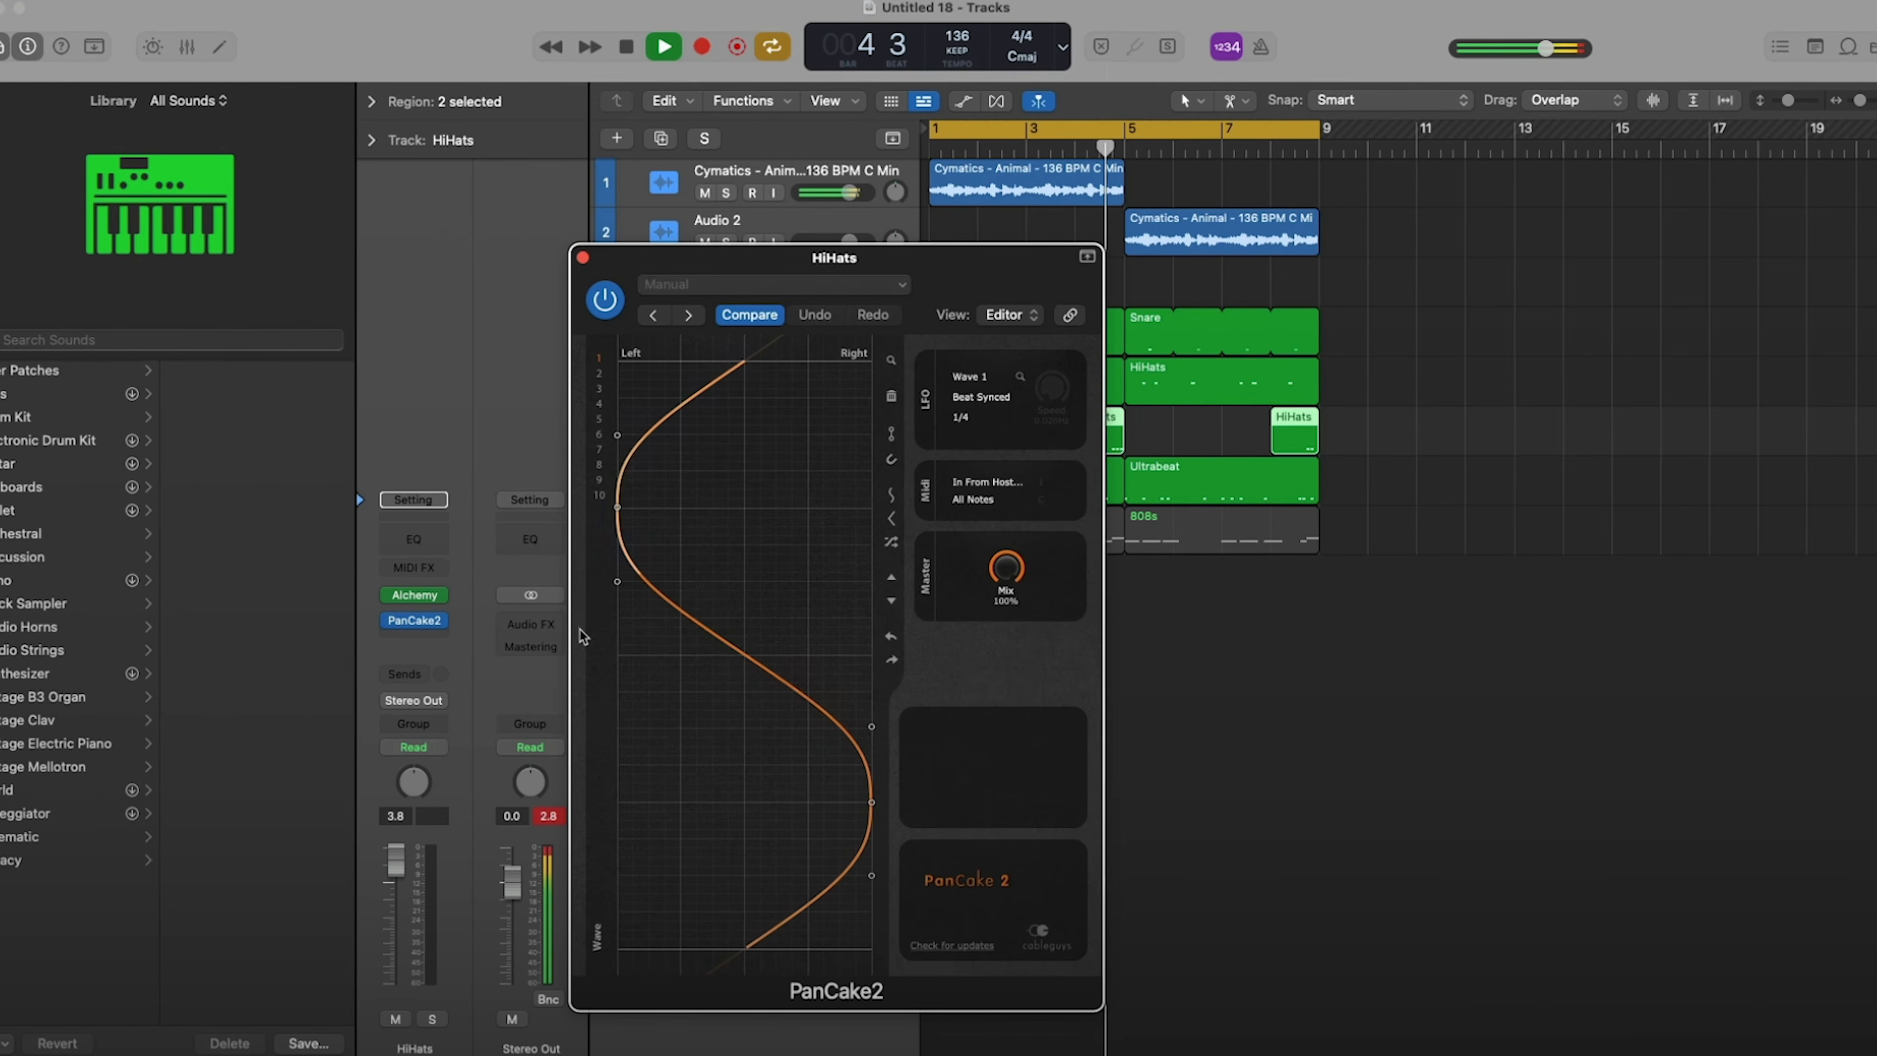
click(583, 257)
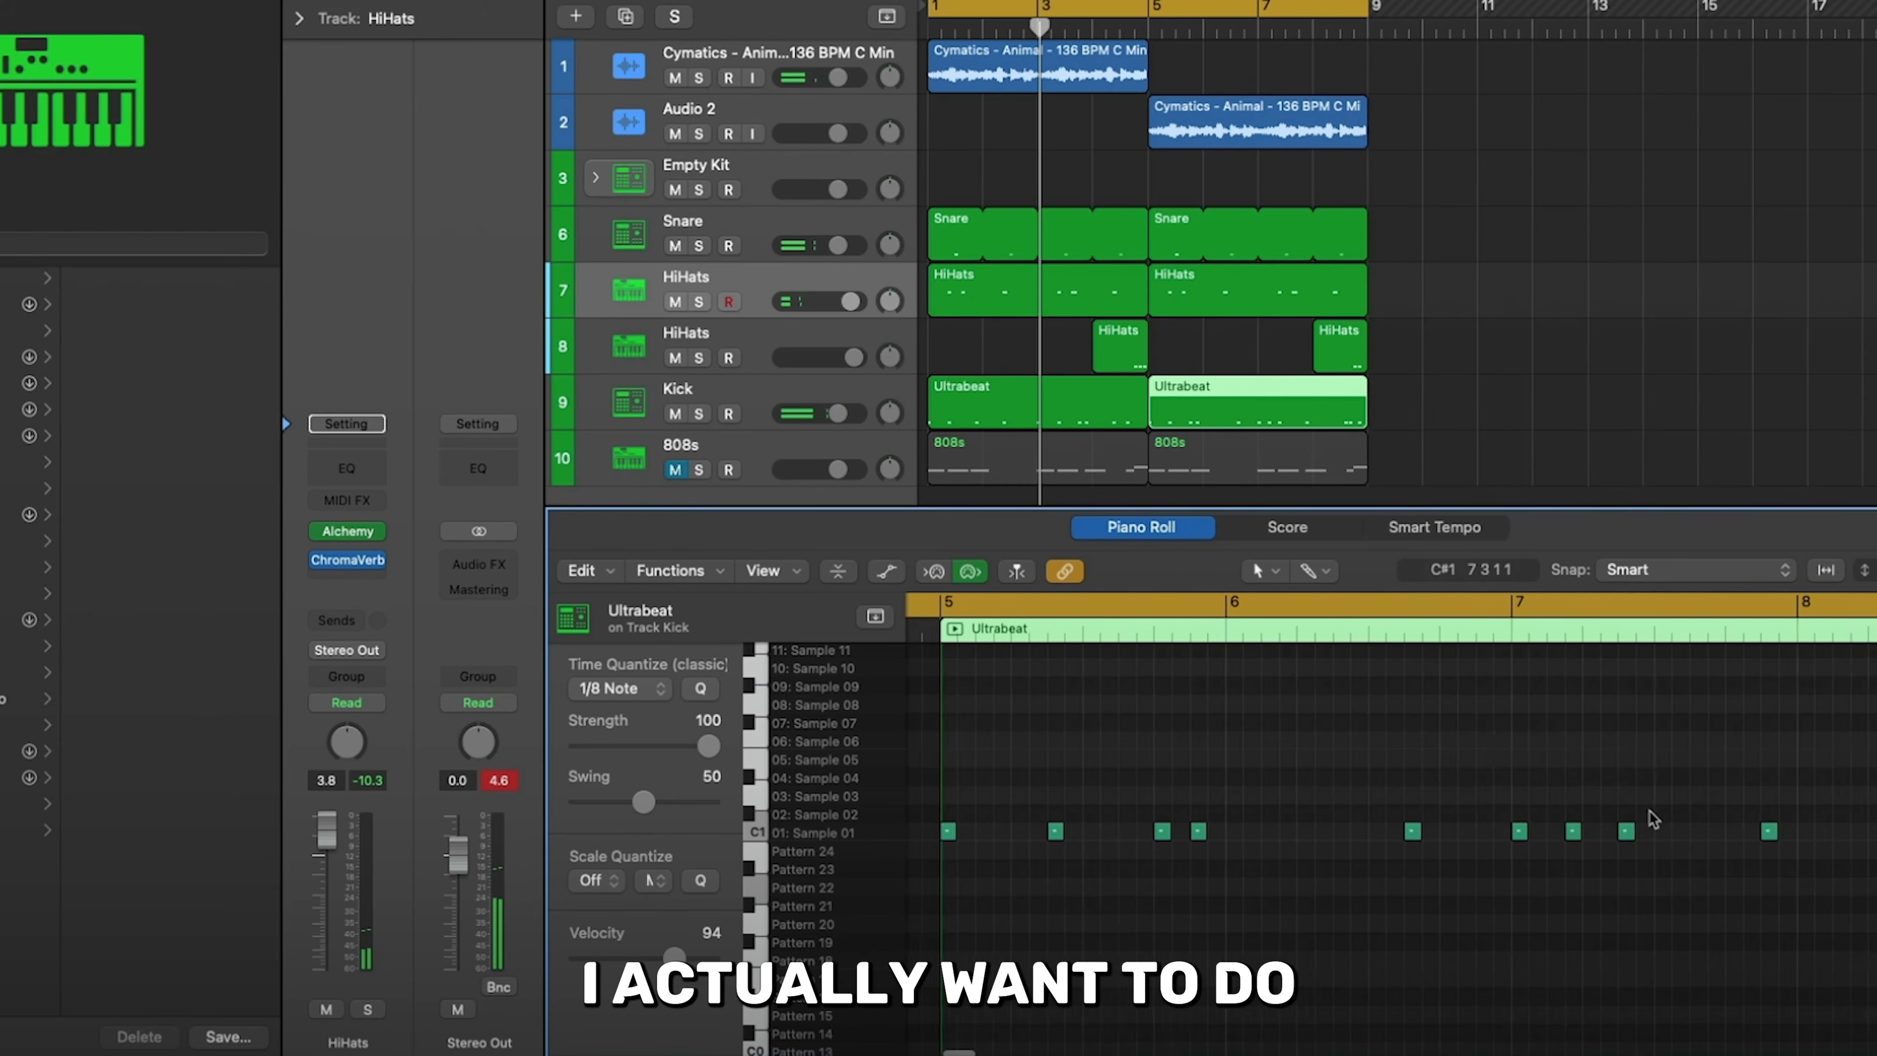
- Draw a rising note velocity ramp over the fast kick notes at the end of the second Ultrabeat region
scroll(1647, 817, right, 5)
drag(1175, 901, 1282, 826)
key(a)
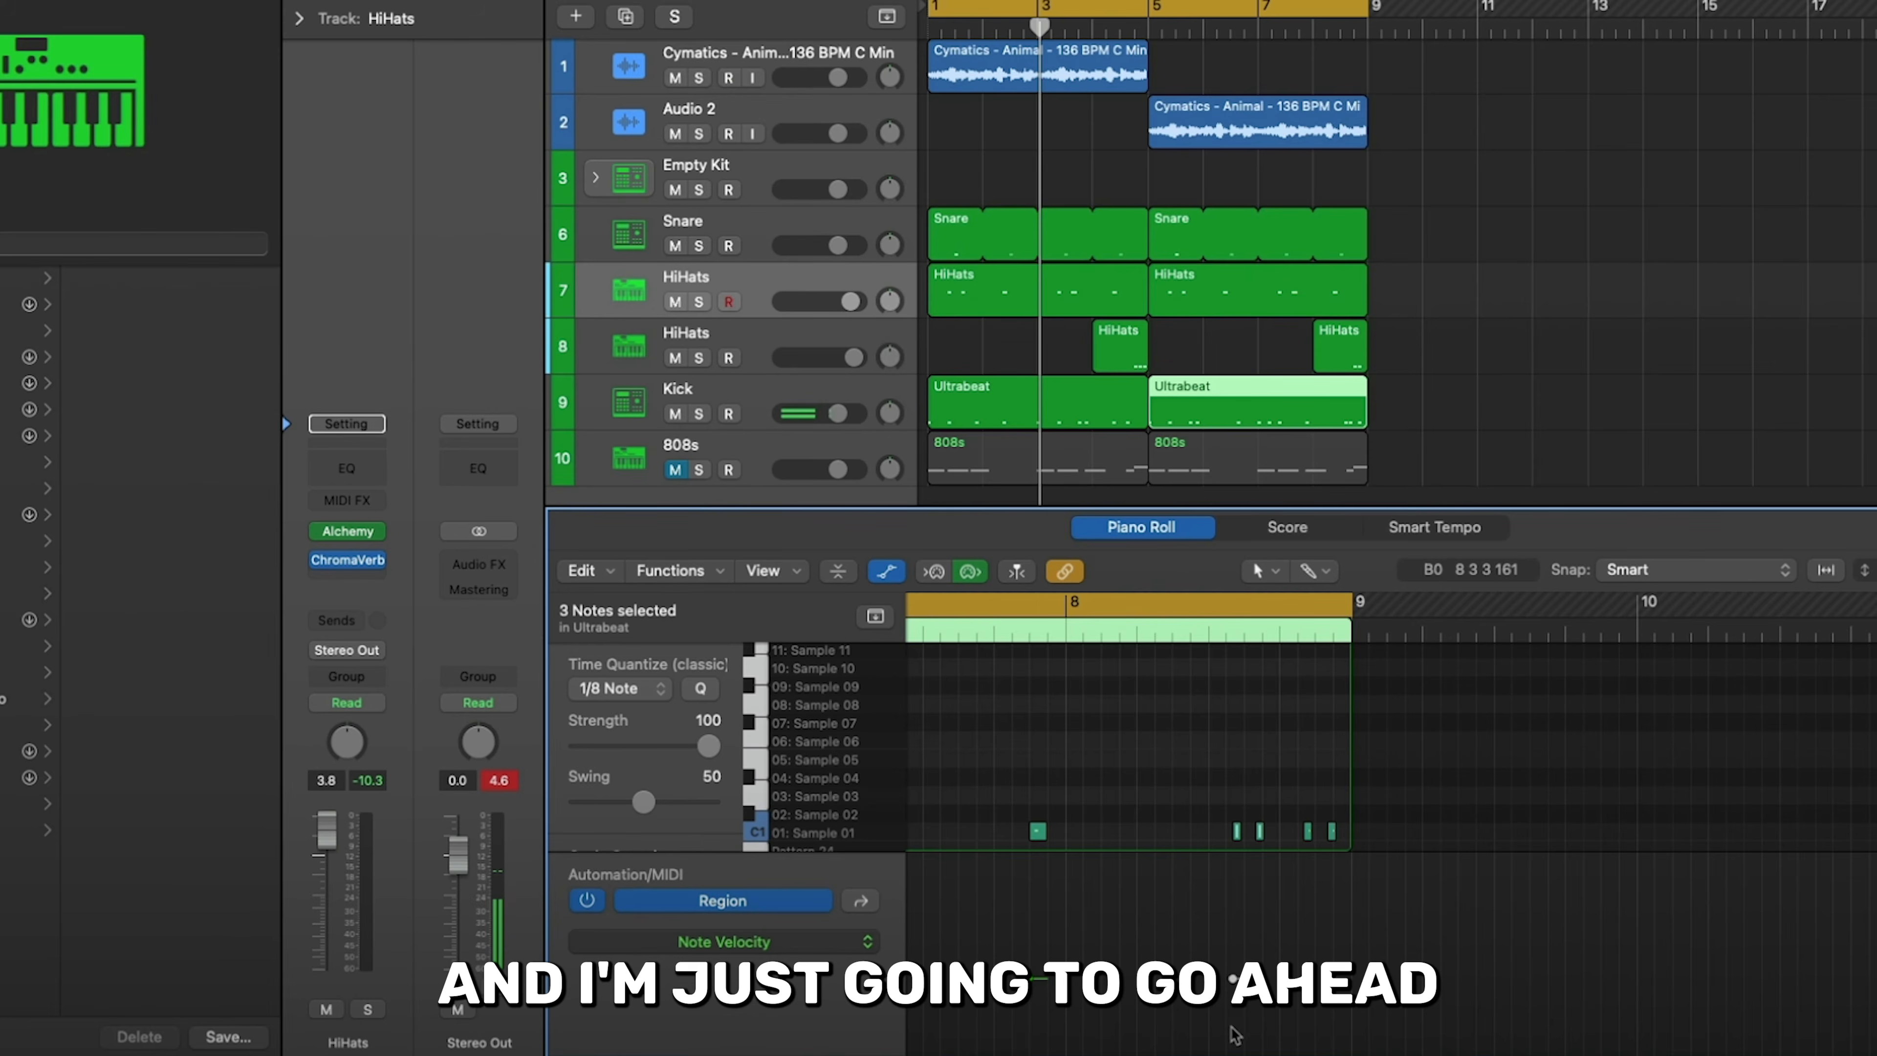
mouse_move(1227, 1028)
mouse_down()
mouse_move(1268, 989)
mouse_move(1257, 978)
mouse_move(1337, 990)
mouse_up()
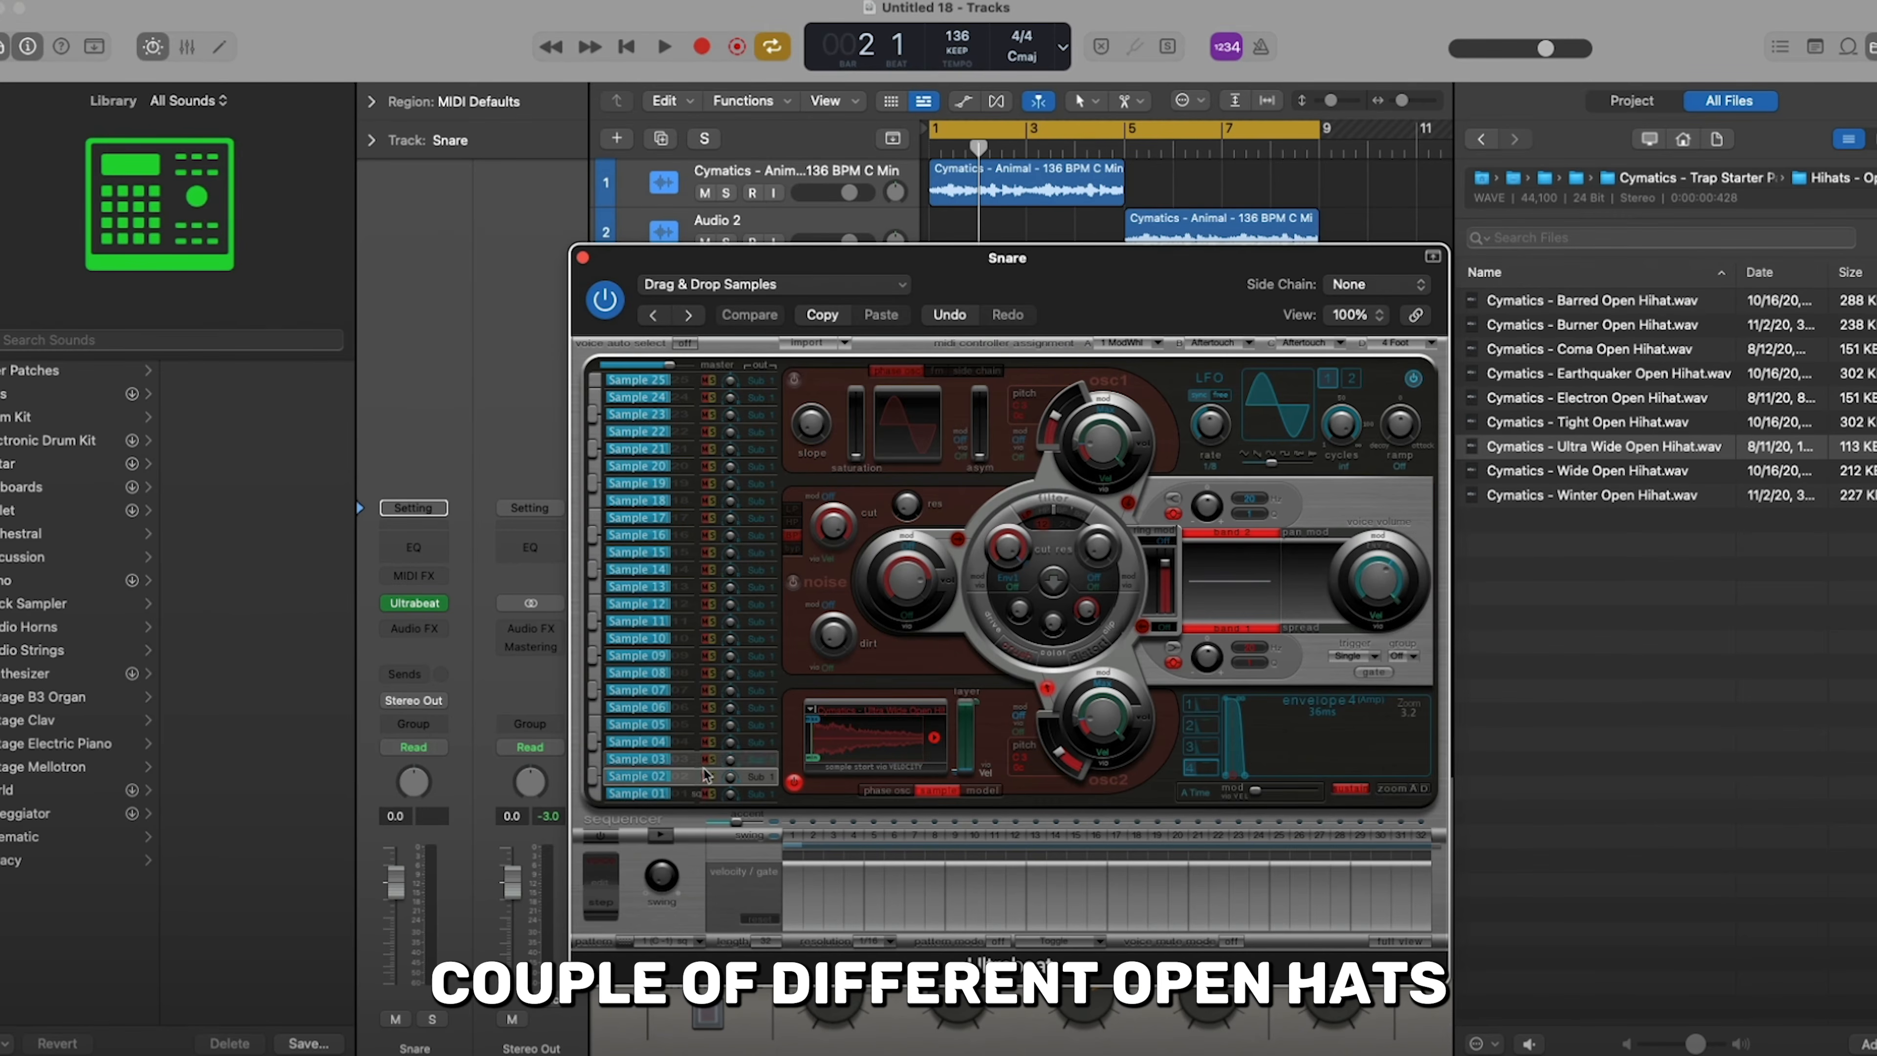
- Audition the Cymatics Electron, Earthquake, Coma and Burner Open Hihat samples
click(1626, 397)
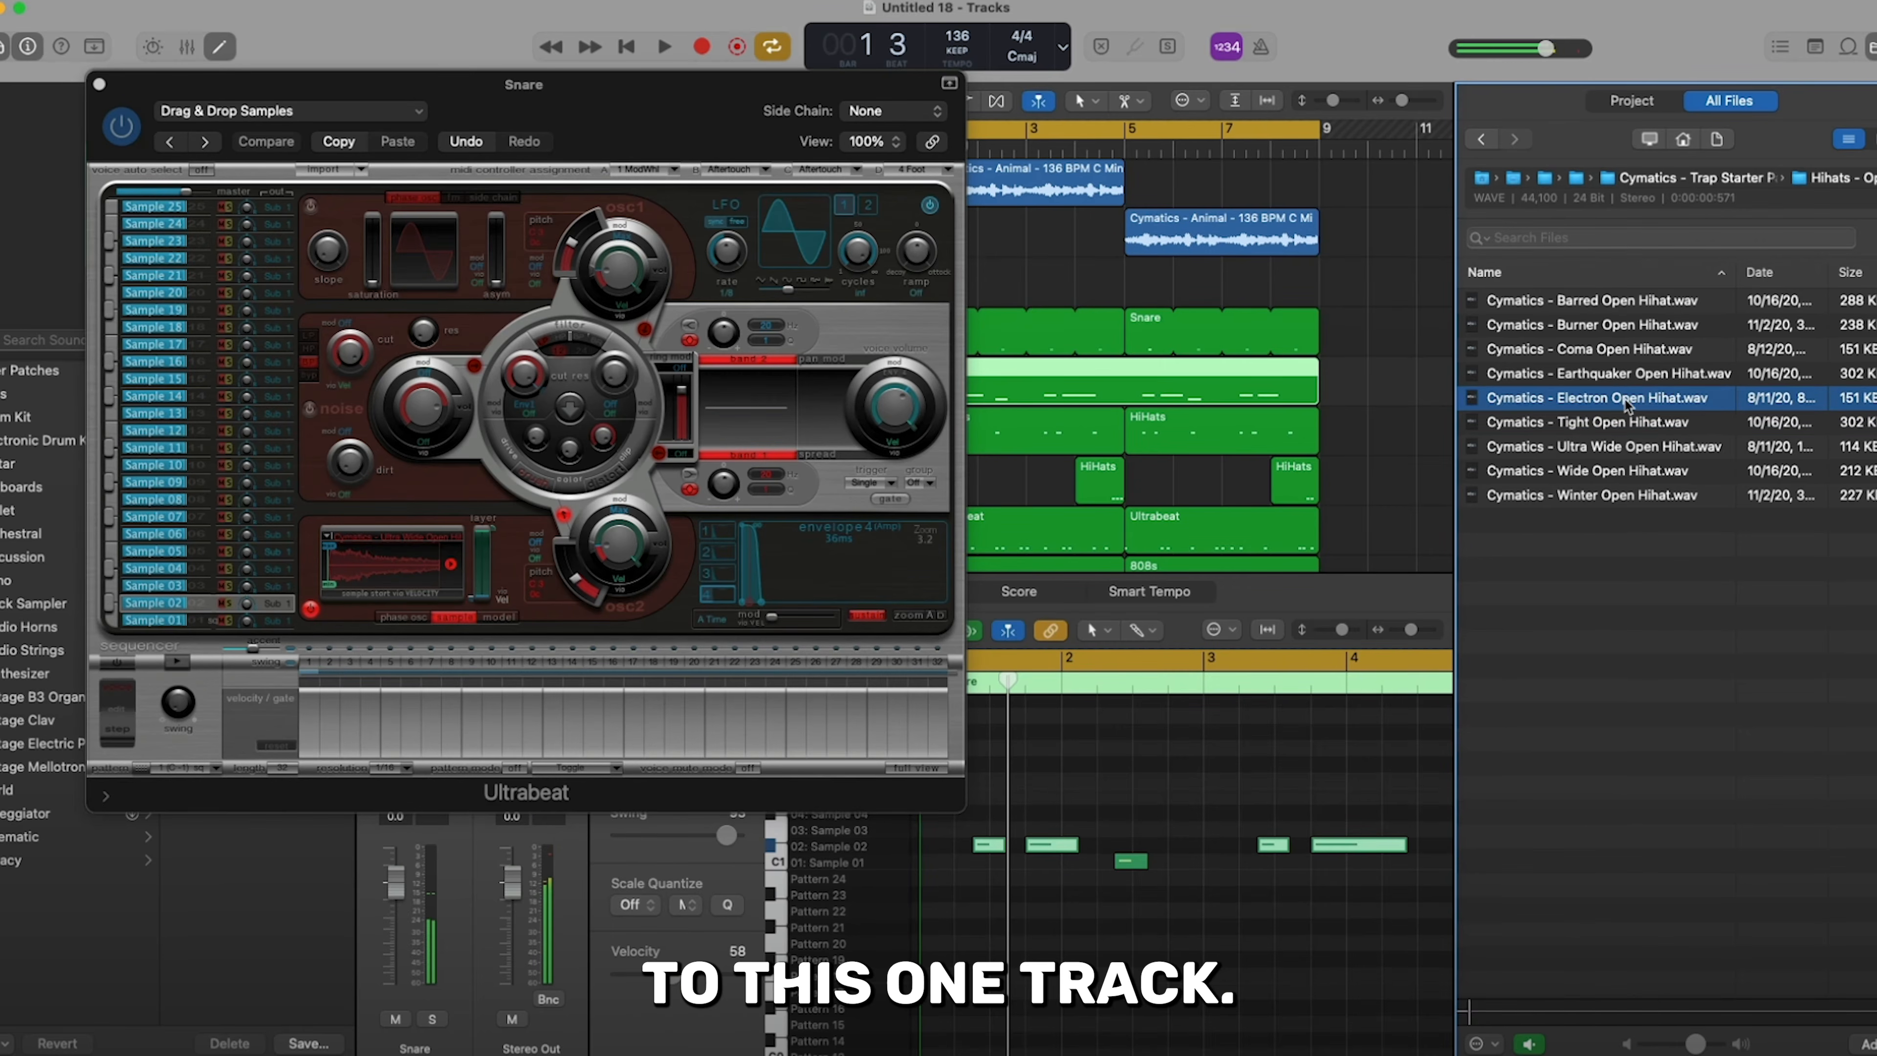
click(1626, 373)
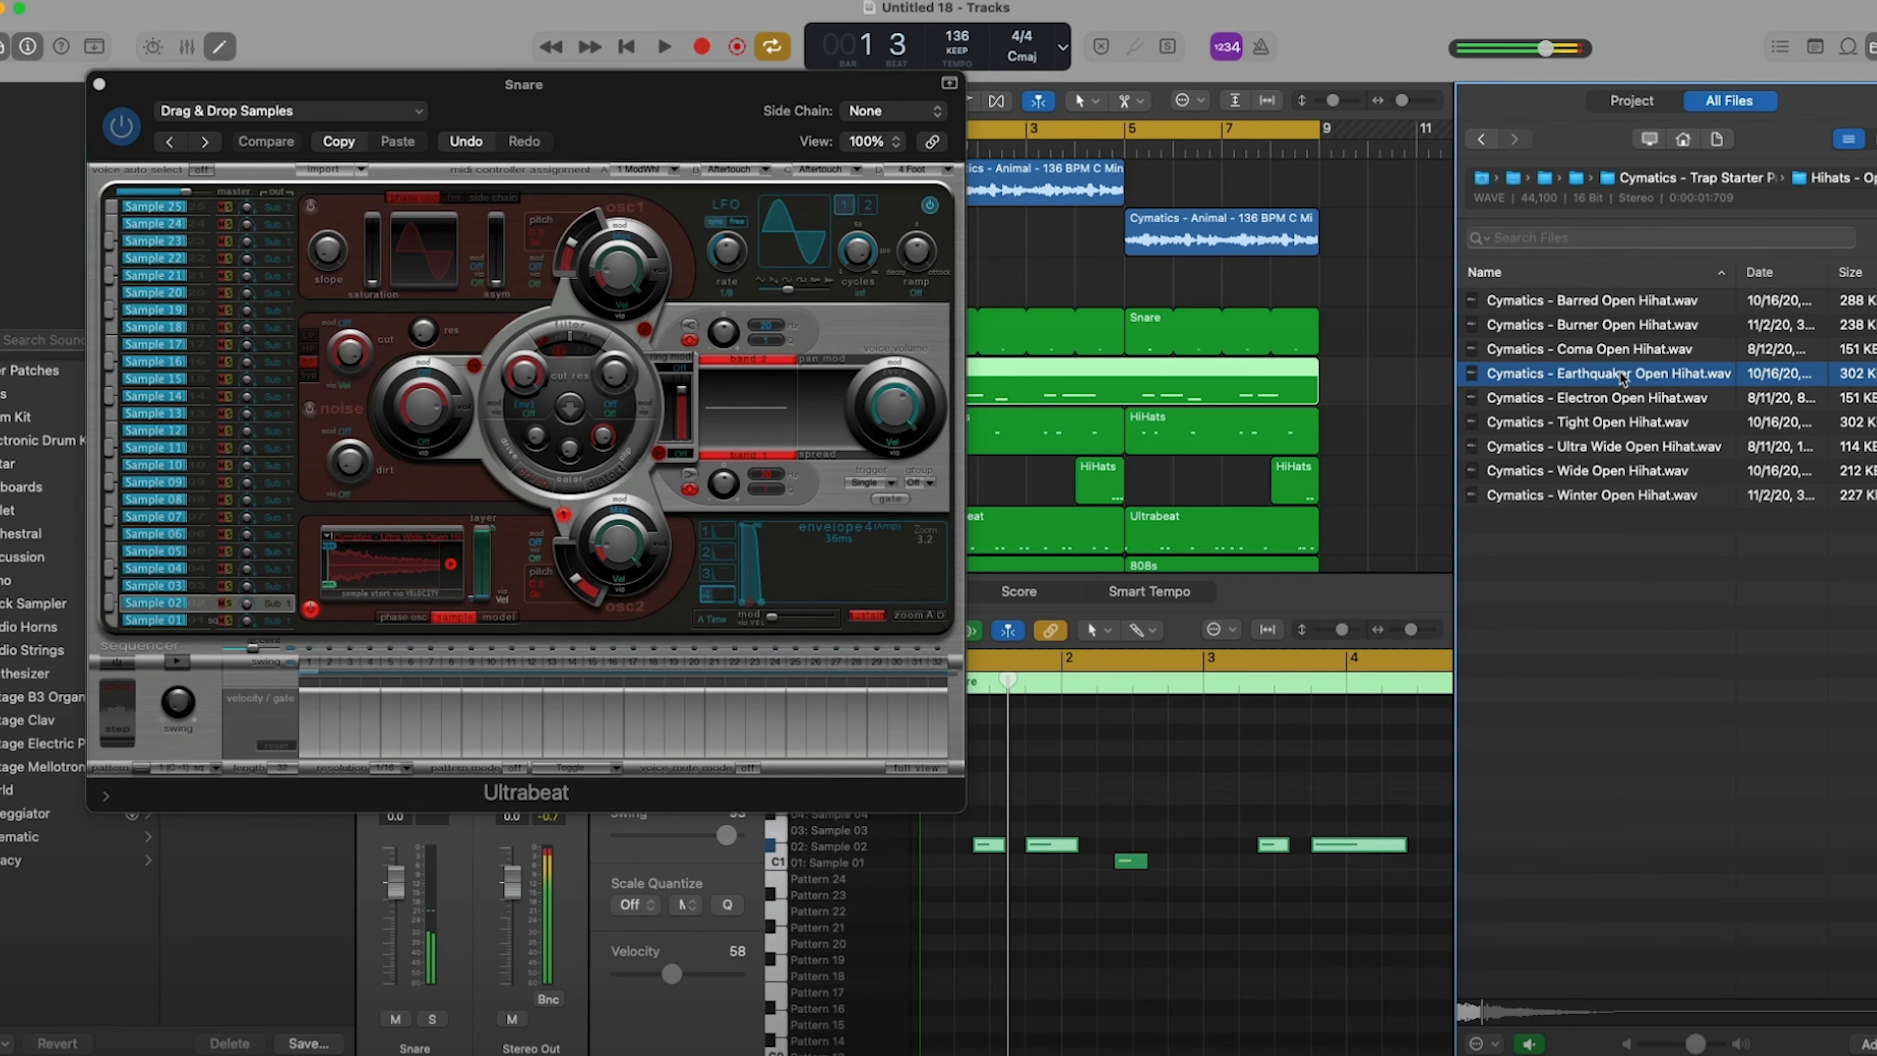
click(1622, 349)
click(1614, 325)
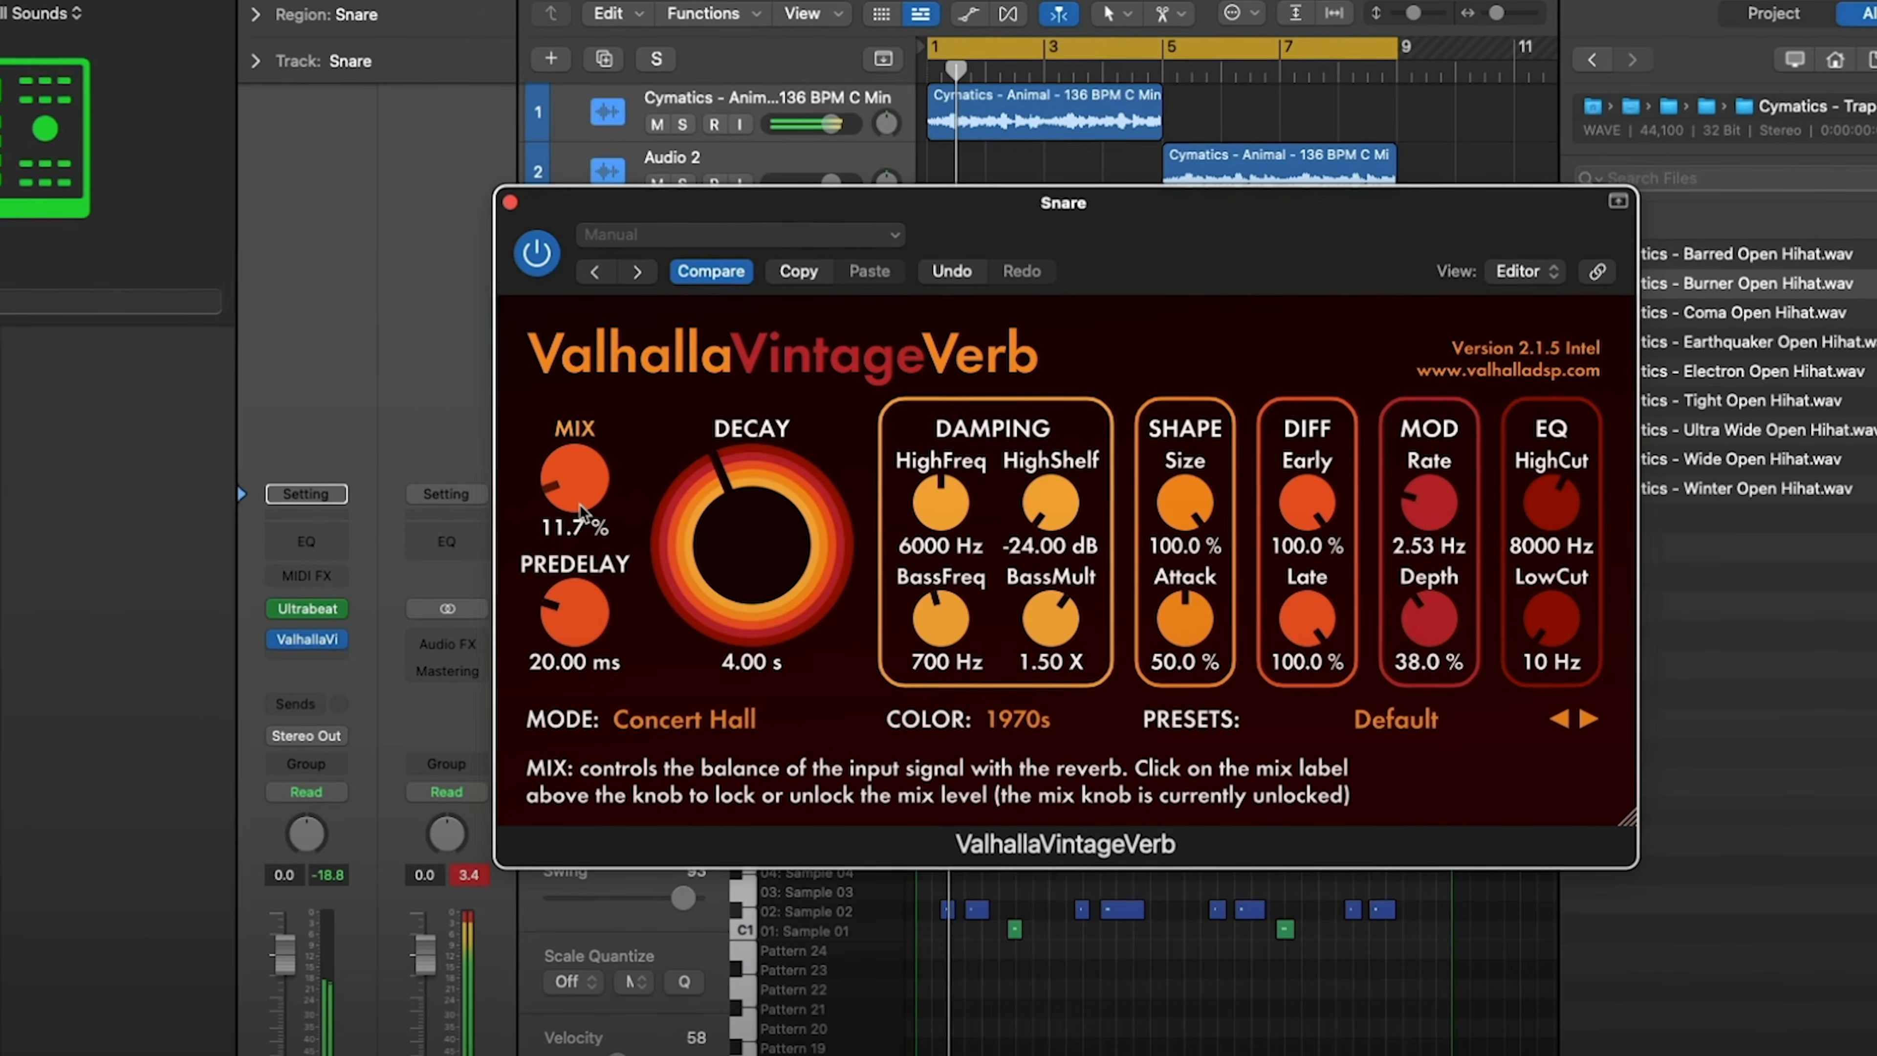
- Adjust the mix level of the ValhallaVintageVerb reverb on the Snare track
drag(575, 506, 561, 481)
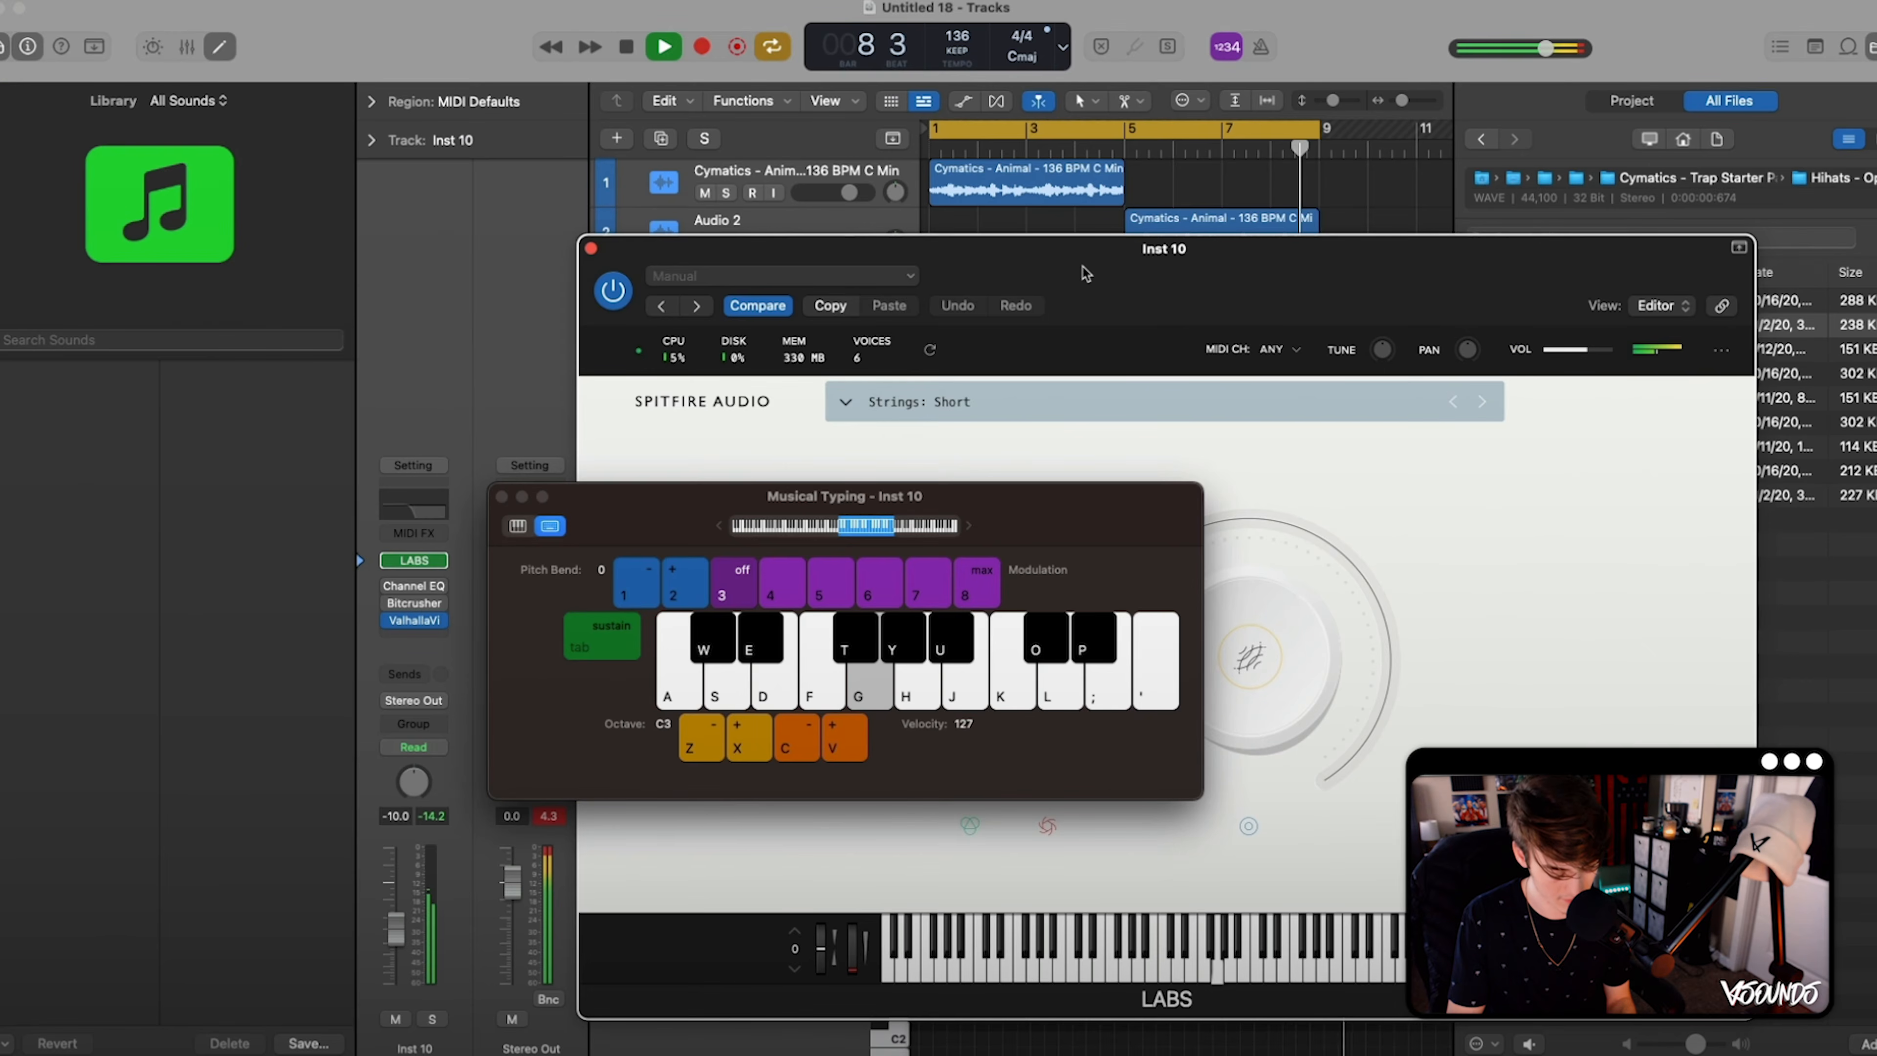
- Play a short-strings melody from repeated D, A-sharp and G notes on the Inst 10 LABS track over the looping beat
key(g)
key(u)
key(l)
key(g)
key(l)
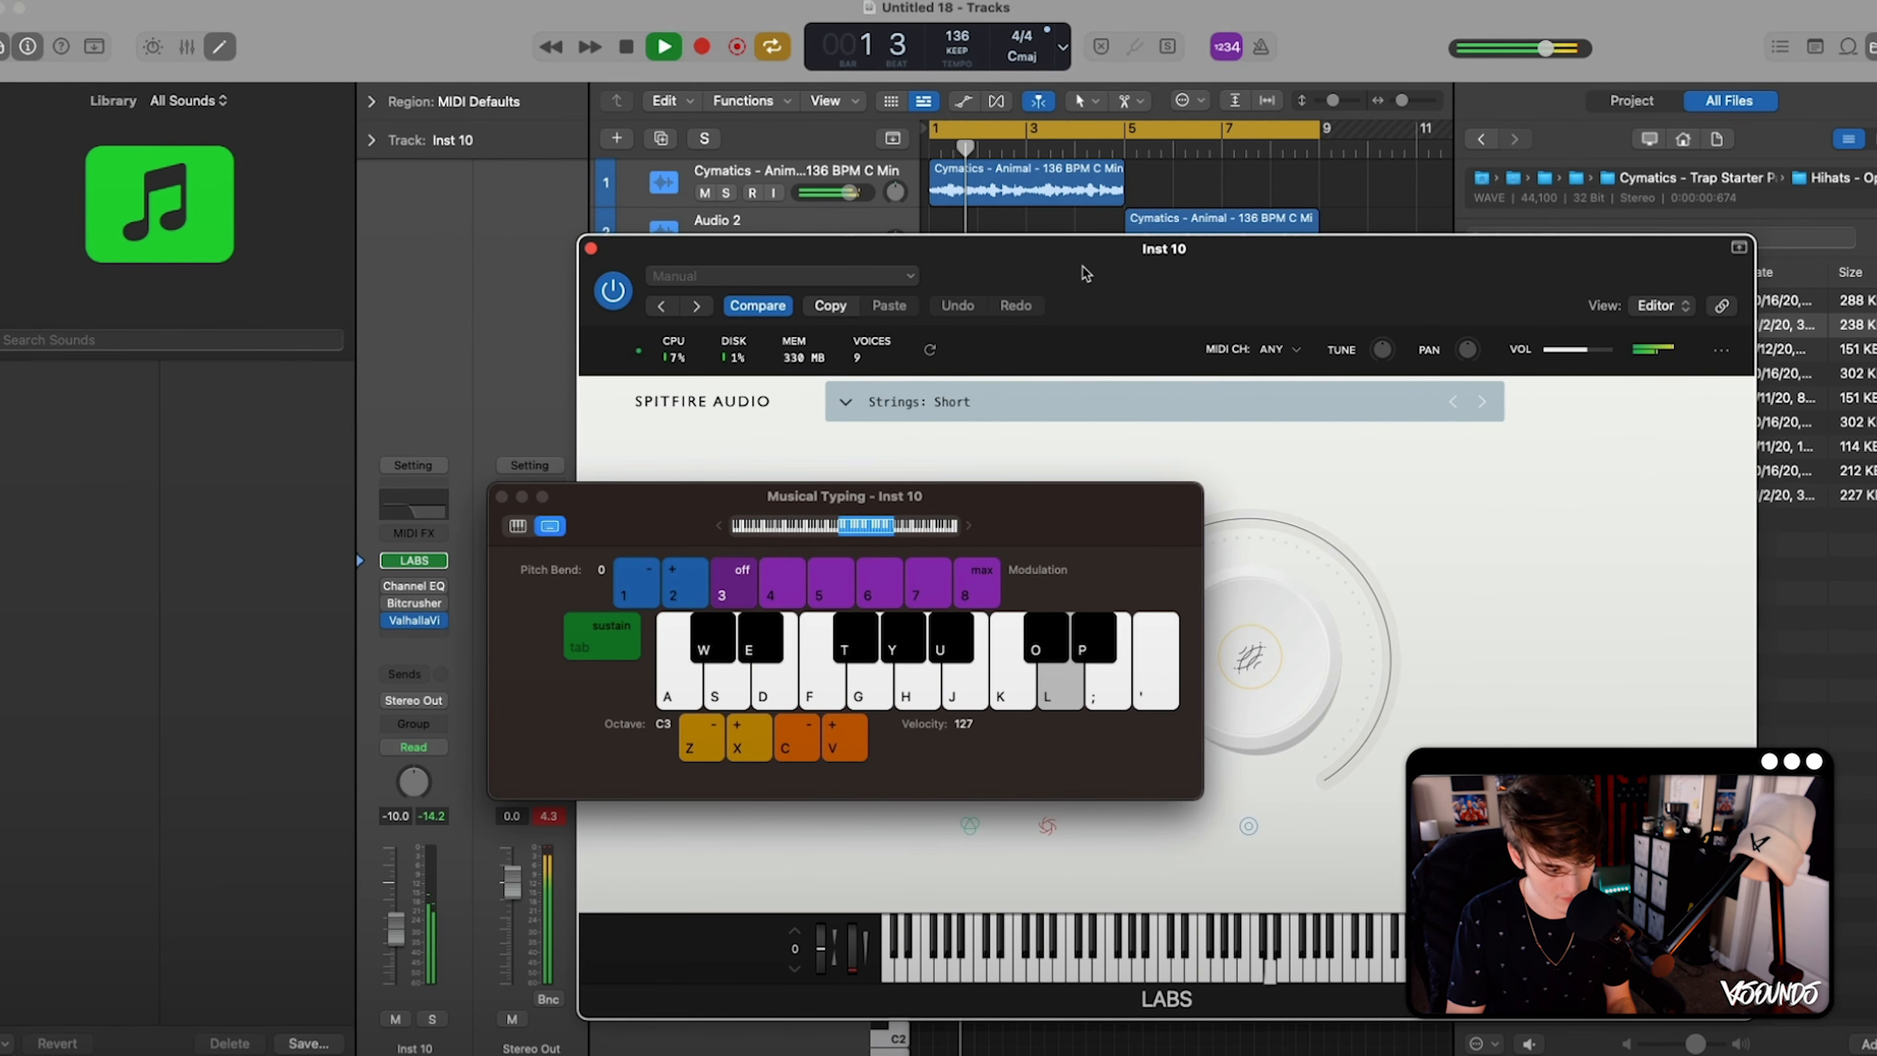
key(l)
key(g)
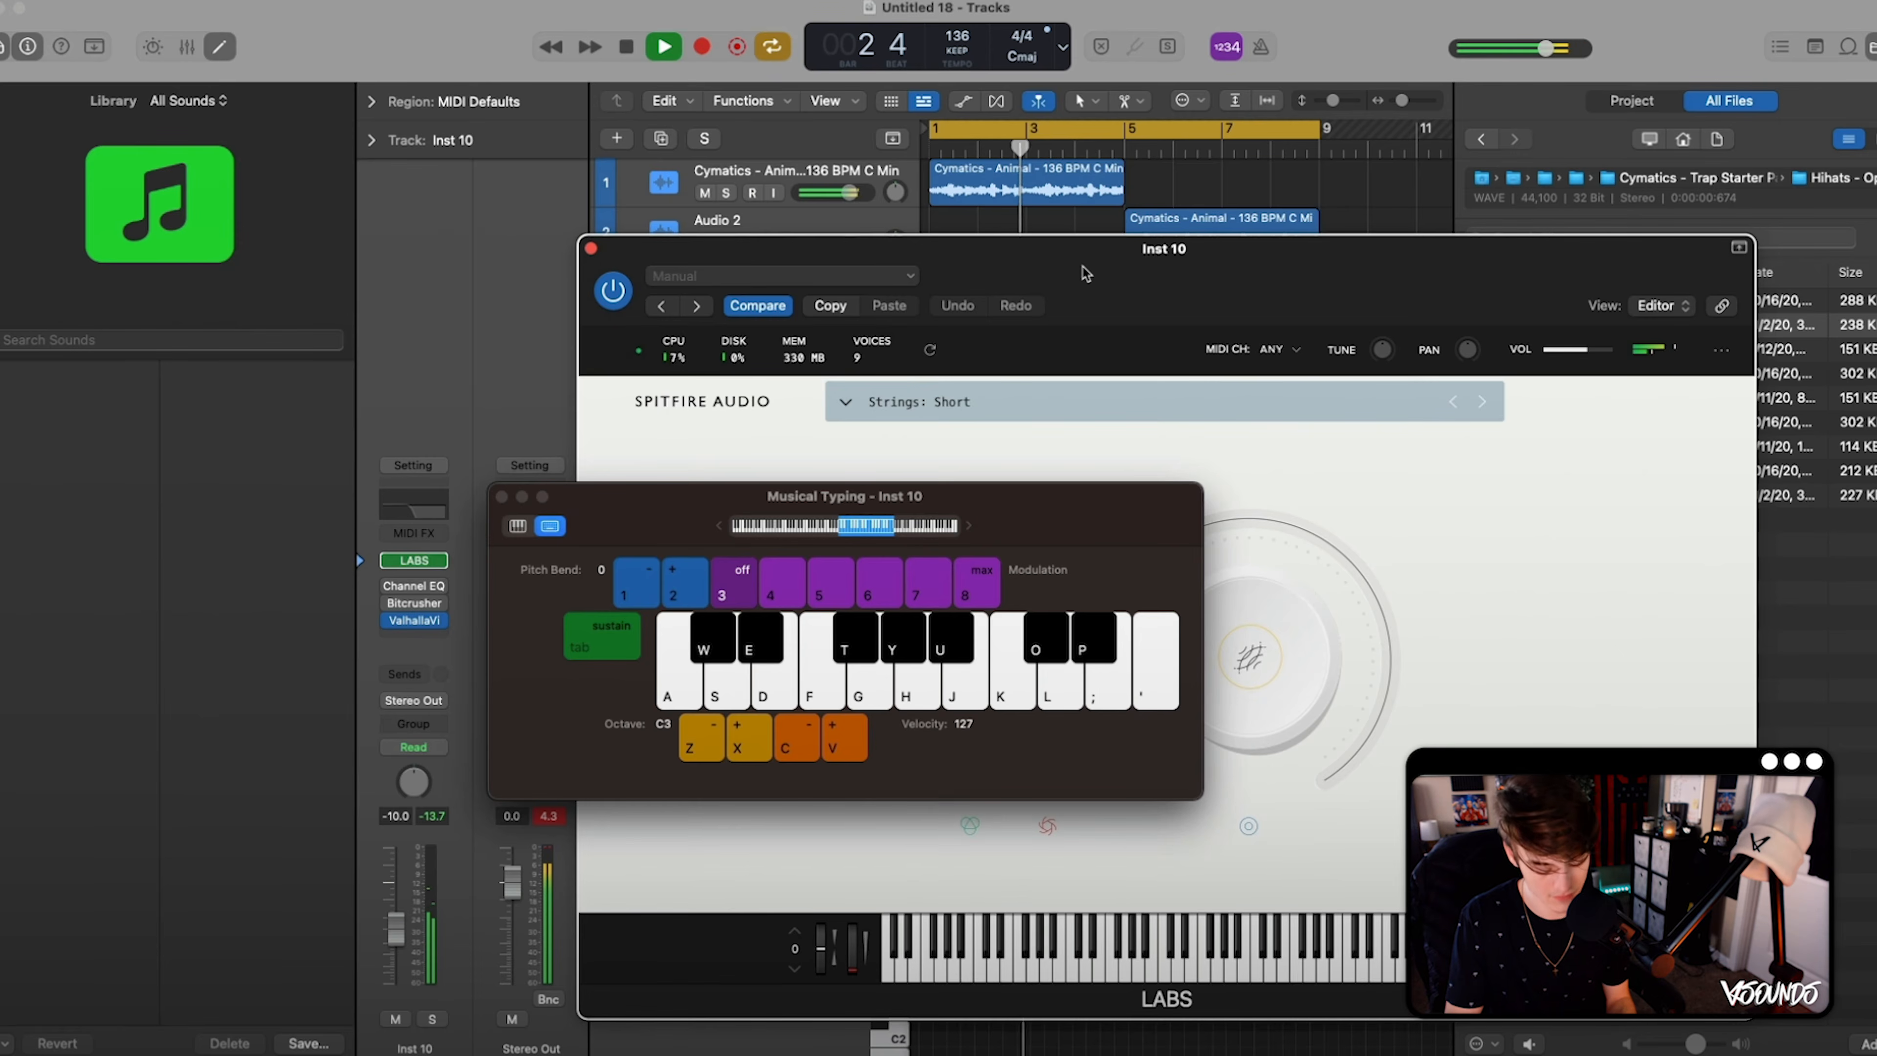
key(l)
key(u)
key(g)
key(l)
key(g)
key(l)
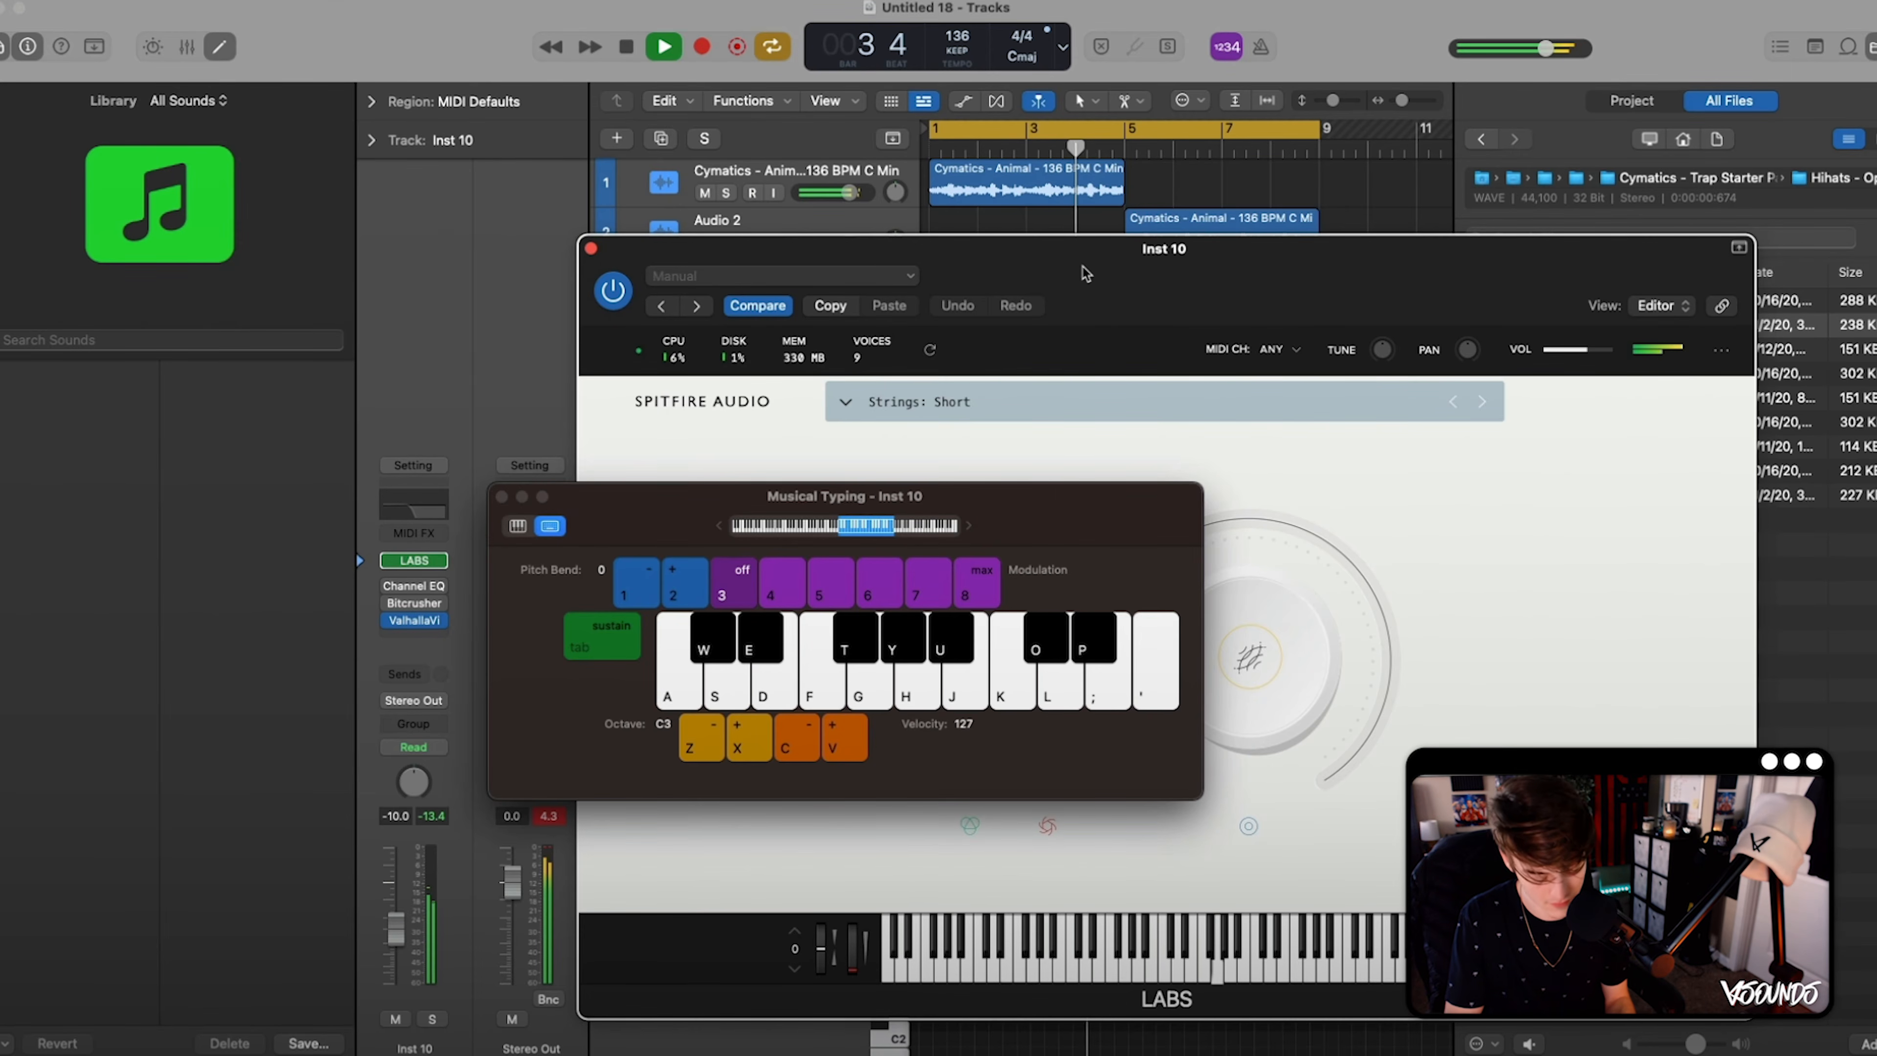
key(l)
key(u)
key(g)
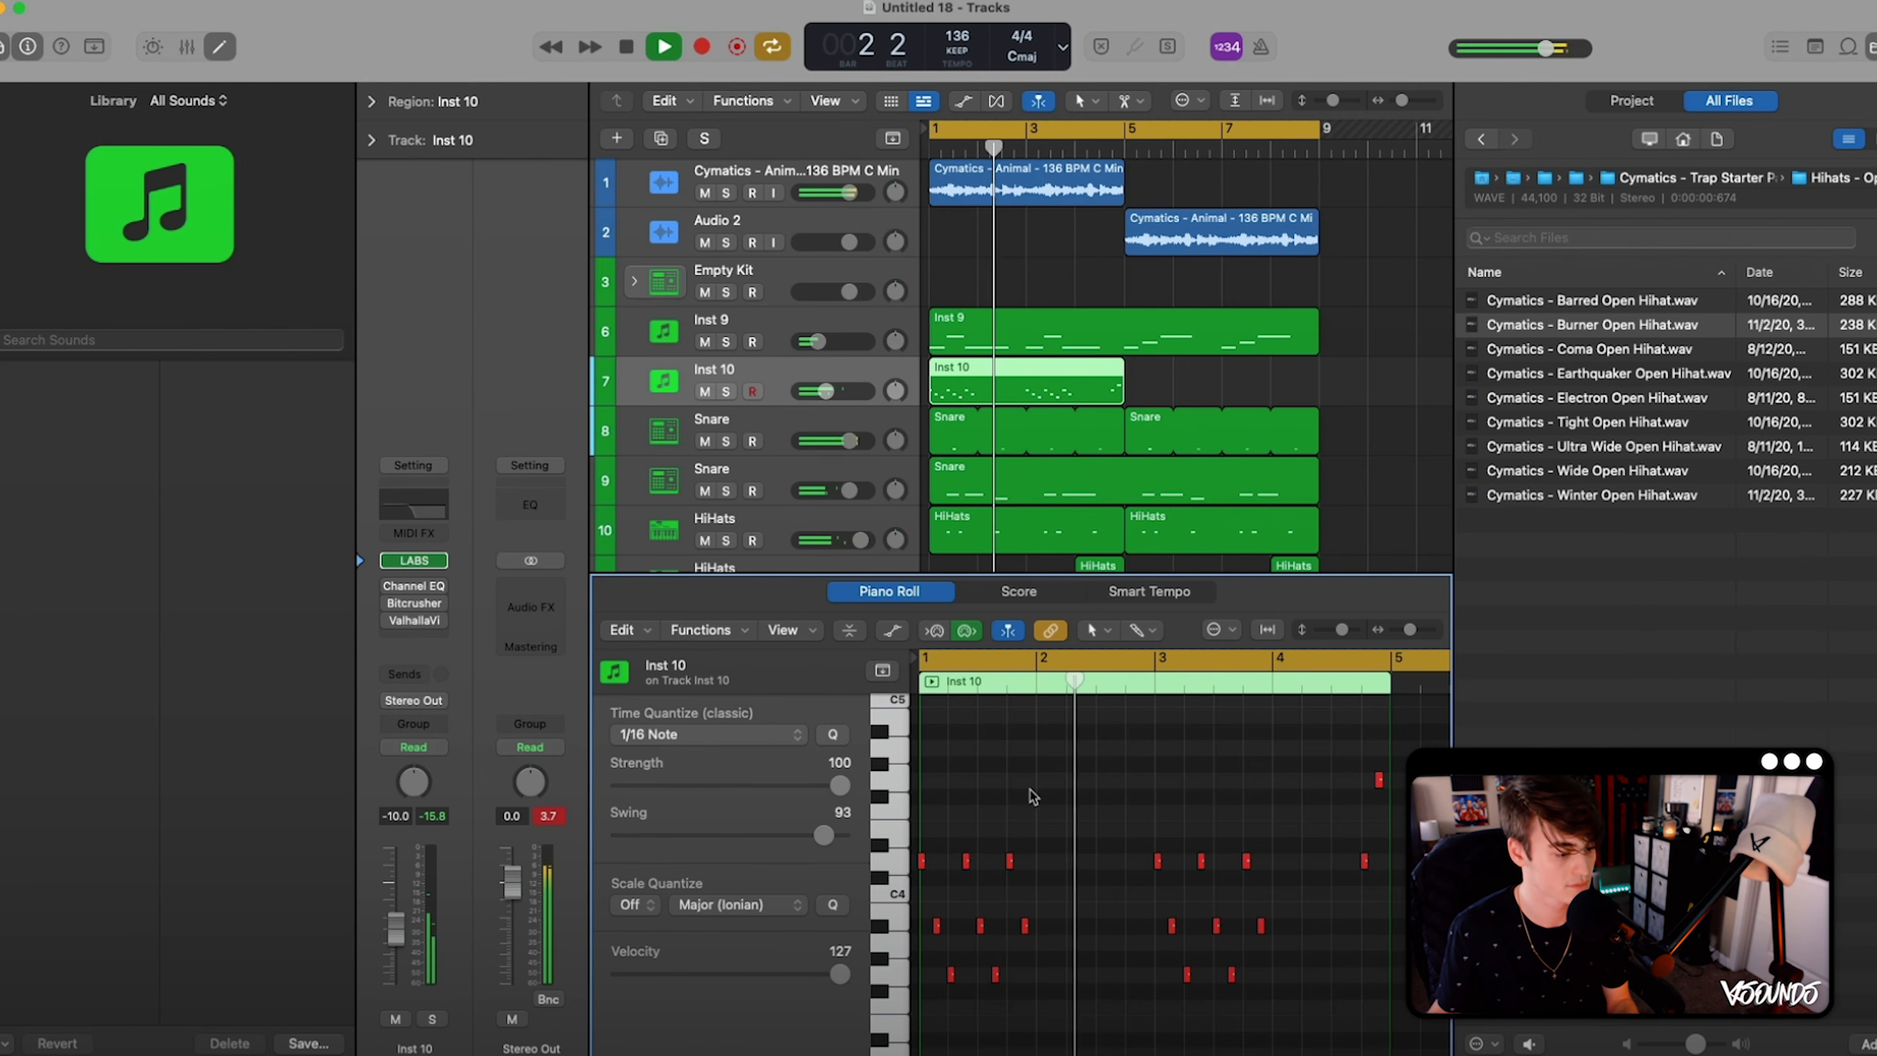
scroll(1038, 800, right, 1)
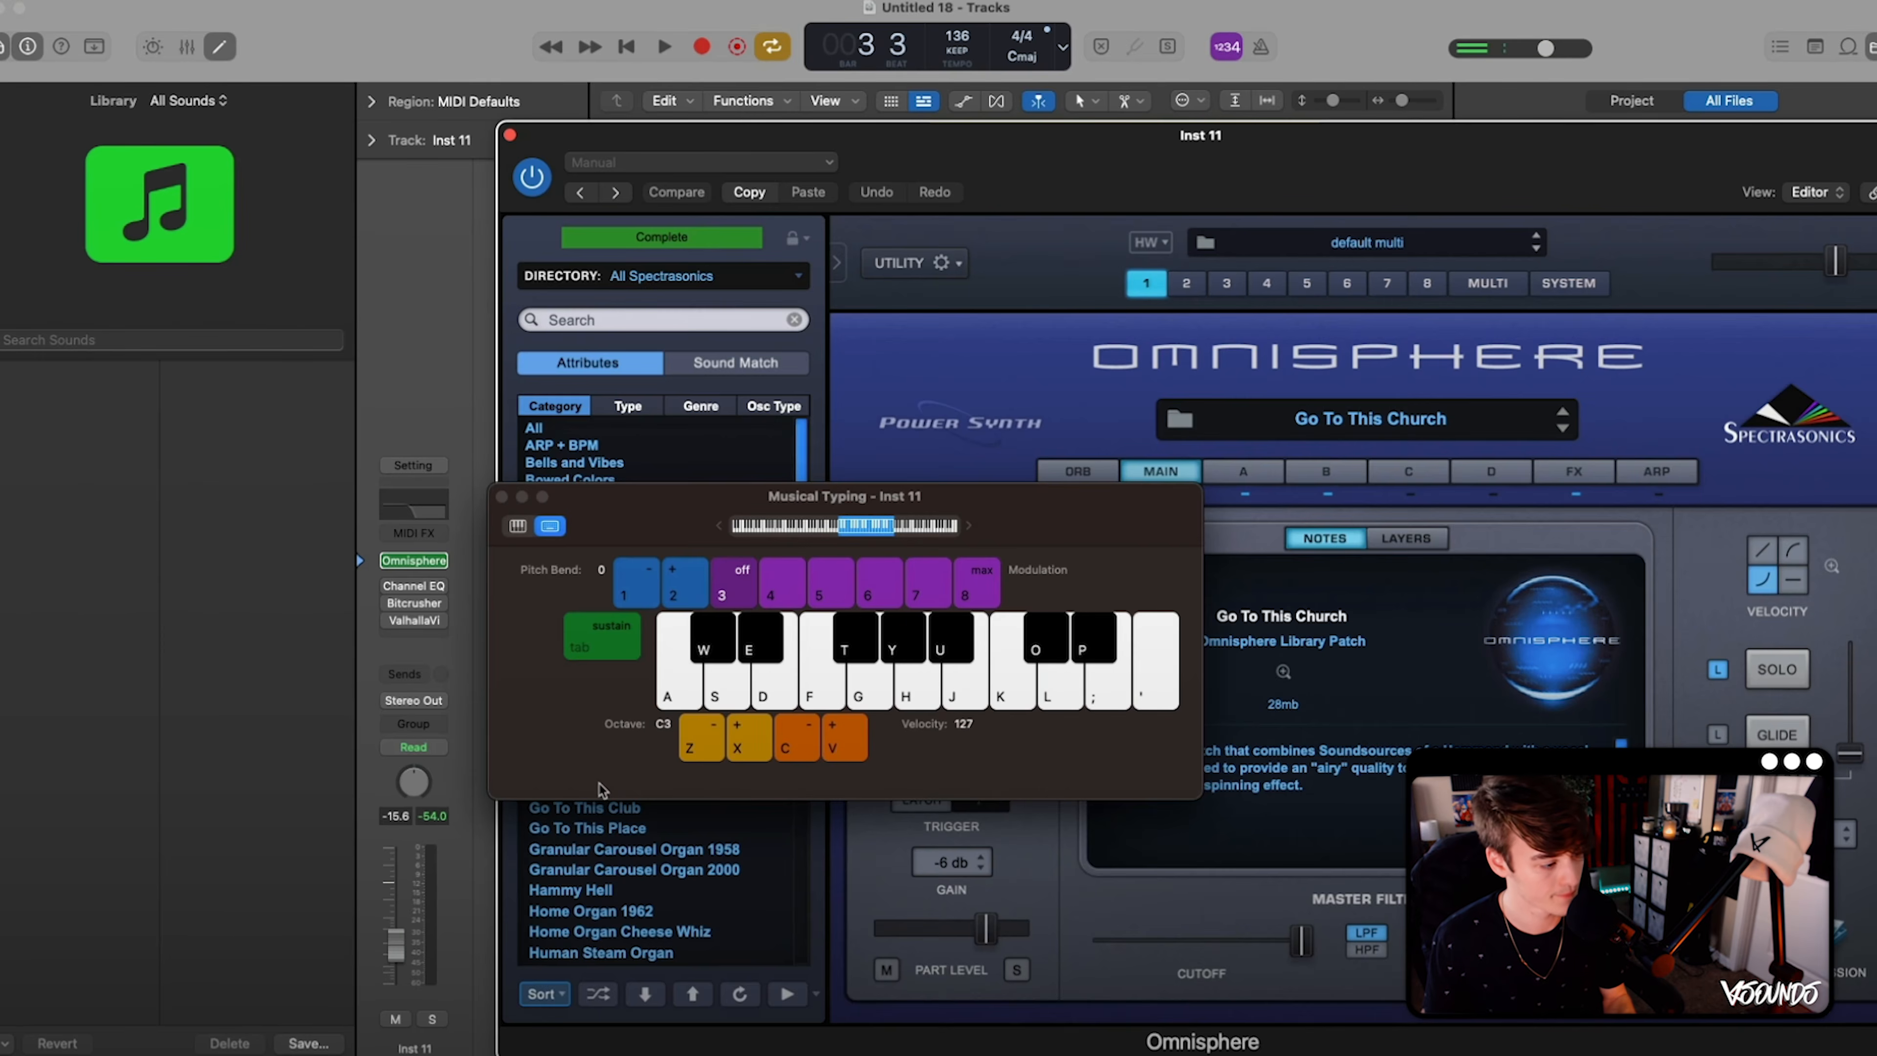
- Try out notes with the Go To This Church organ patch in Omnisphere on the Inst 11 track, and start the loop
key(g)
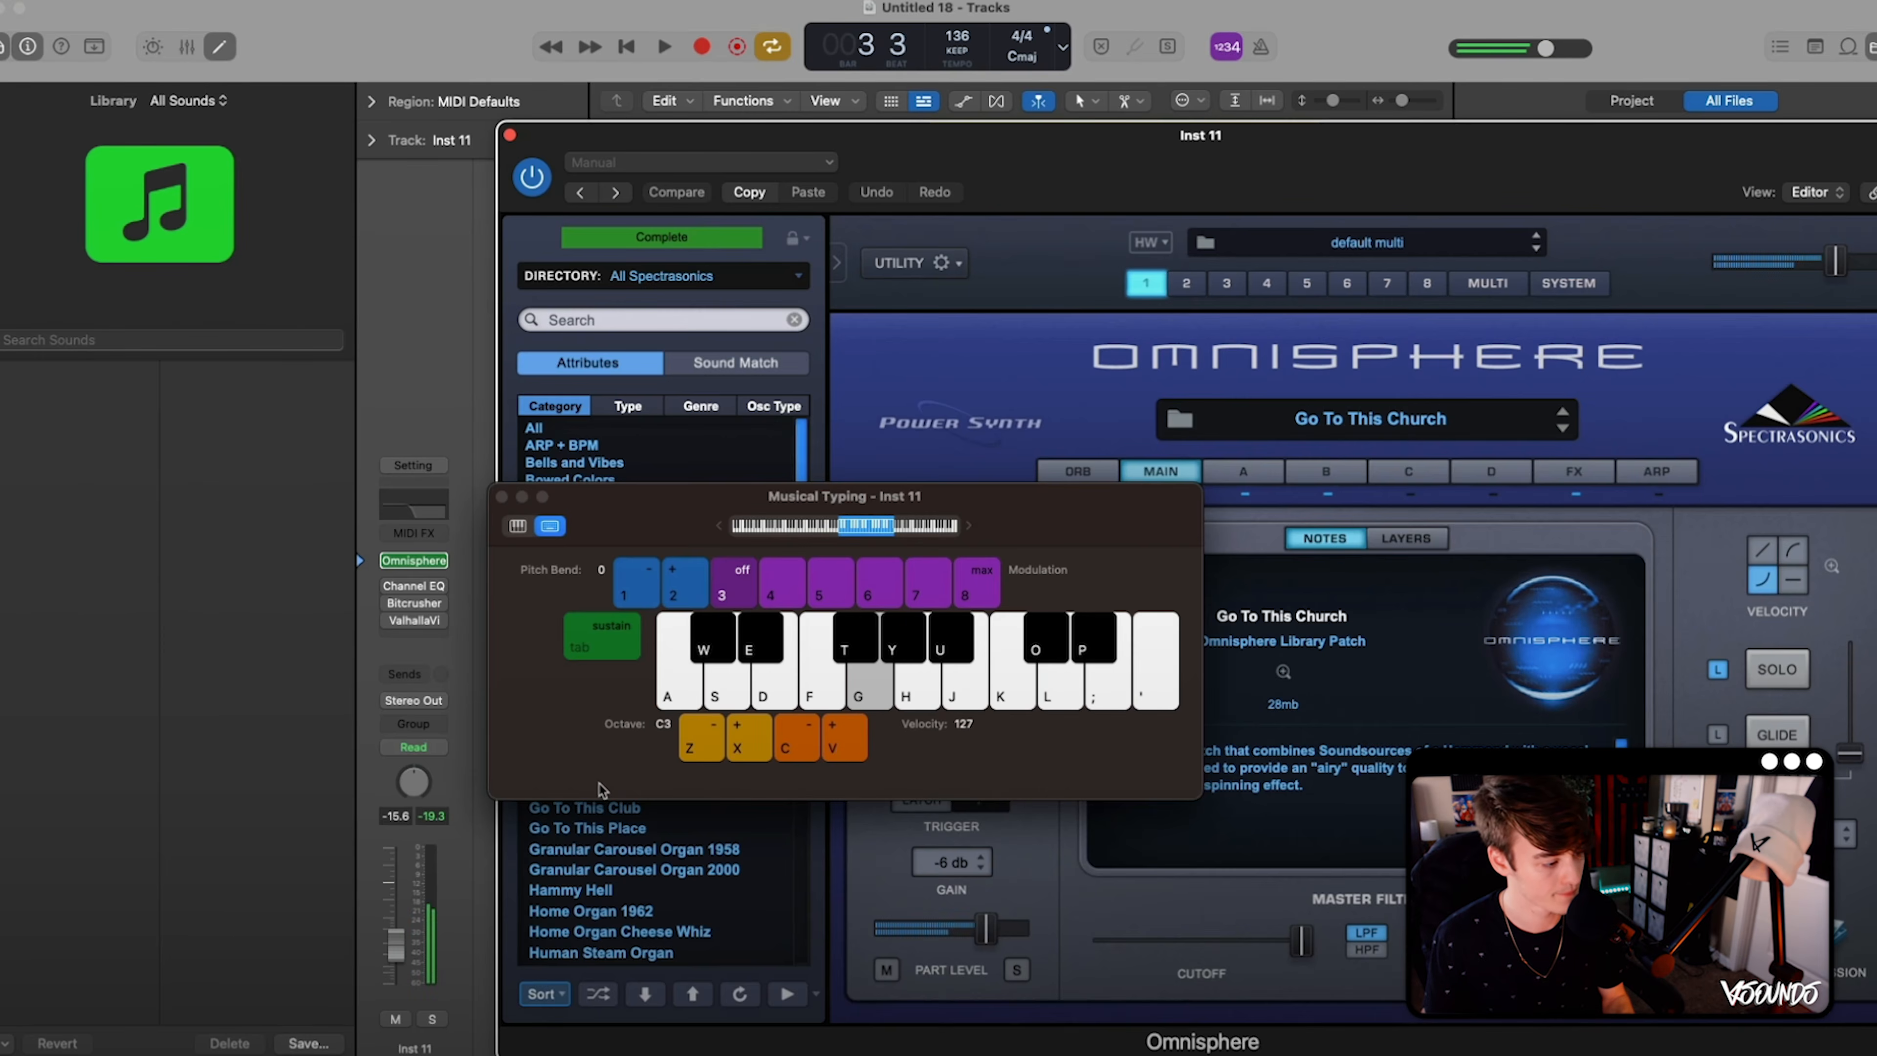
key(h)
key(a)
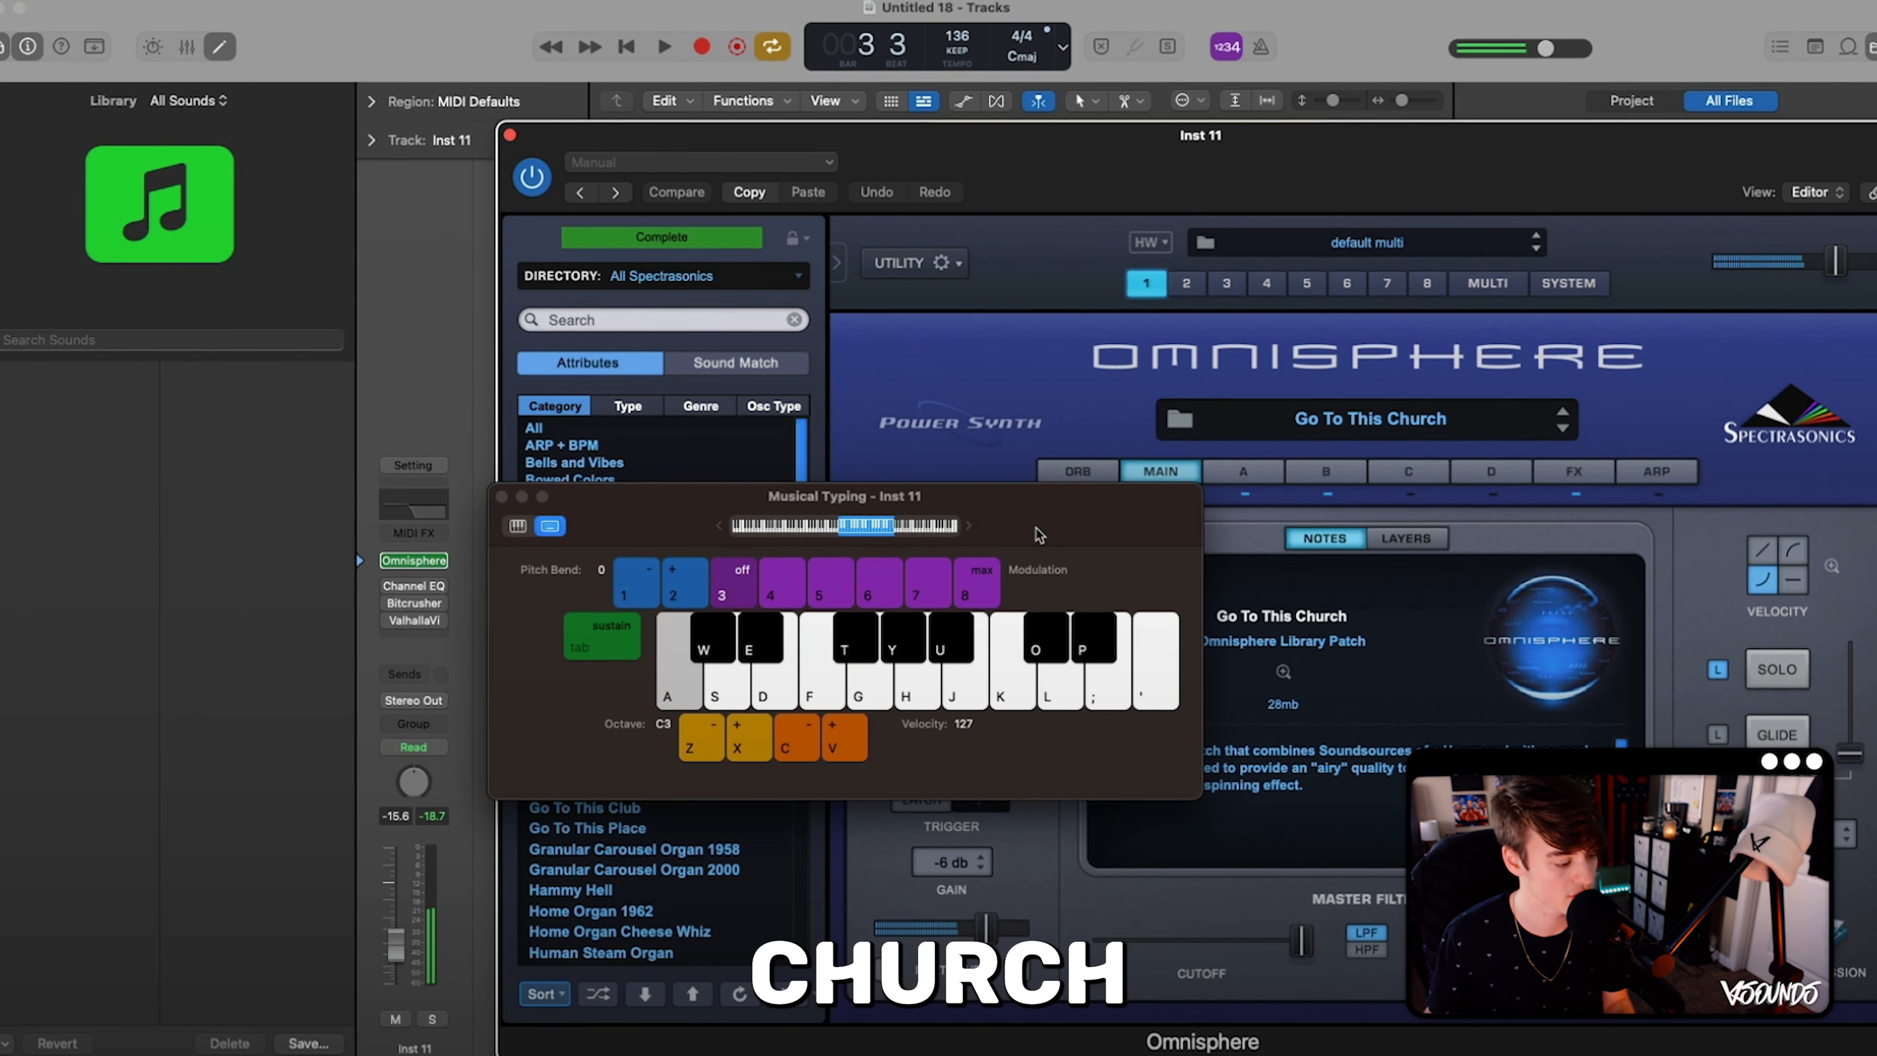
key(space)
drag(1039, 535, 1500, 436)
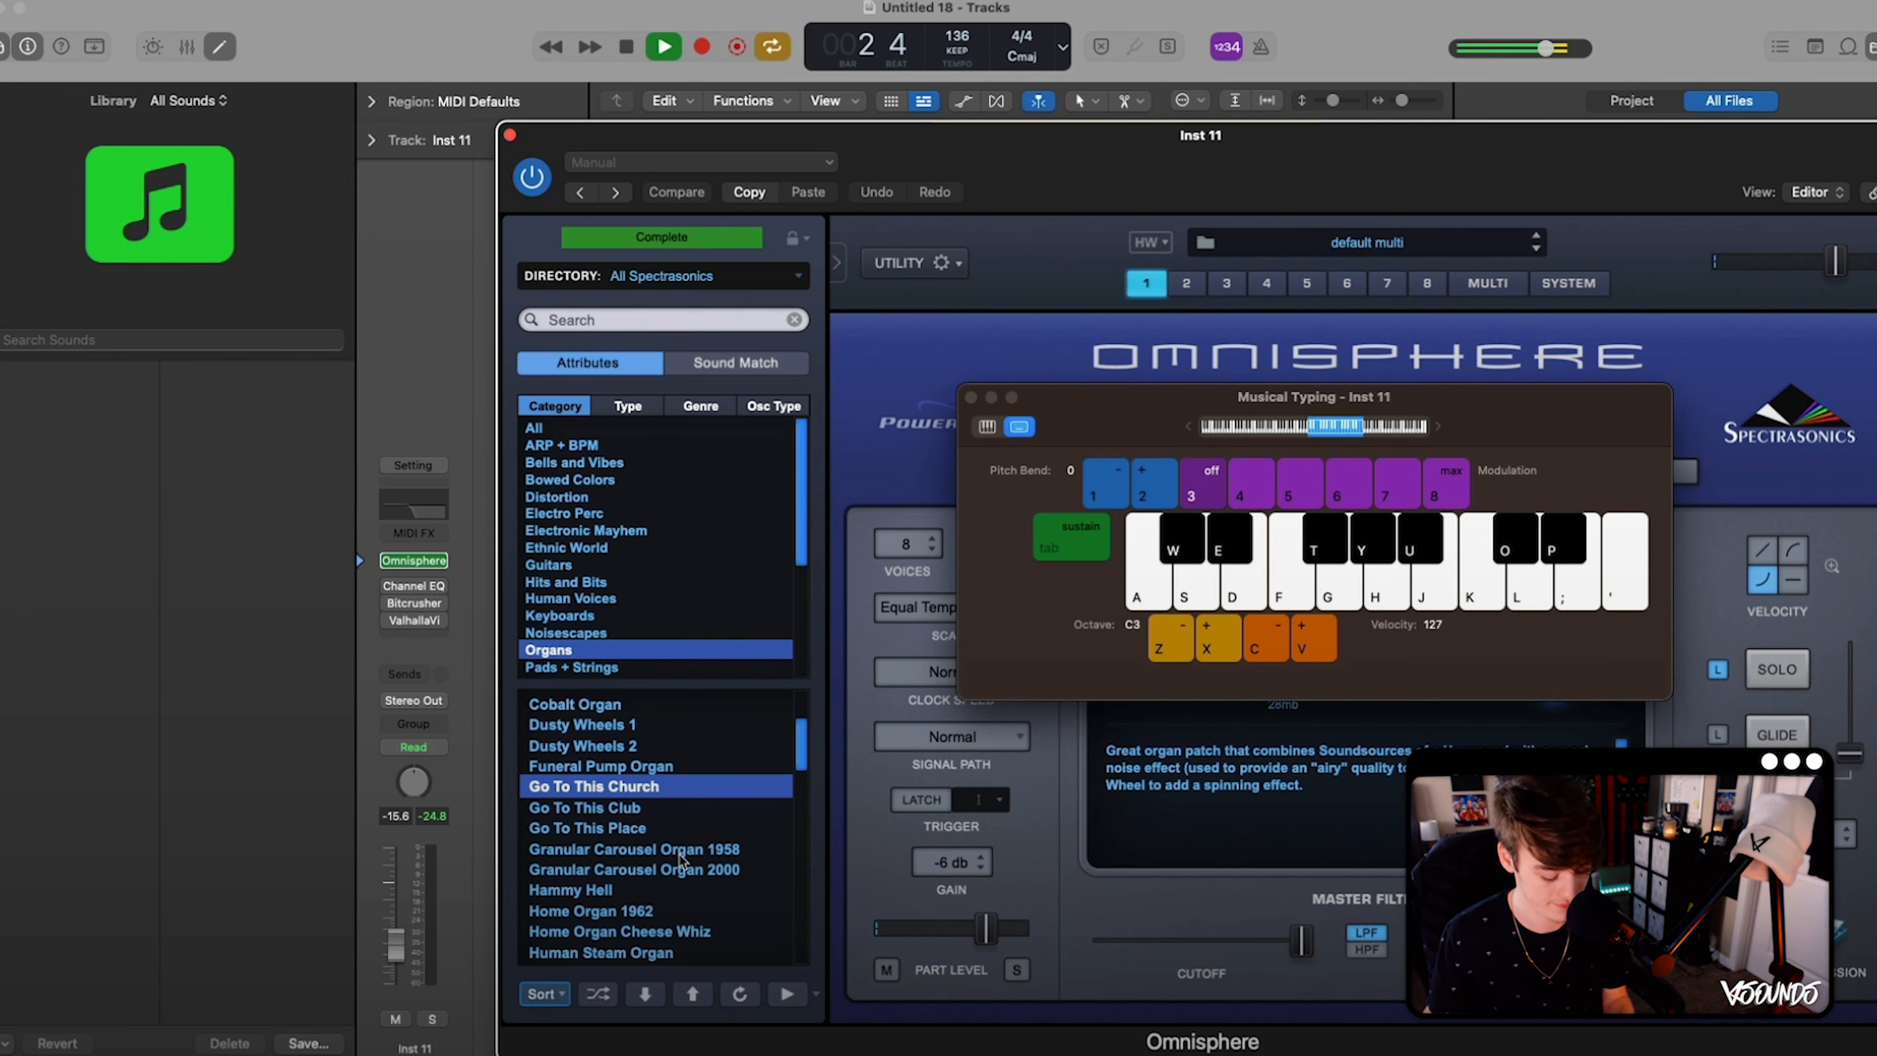
key(g)
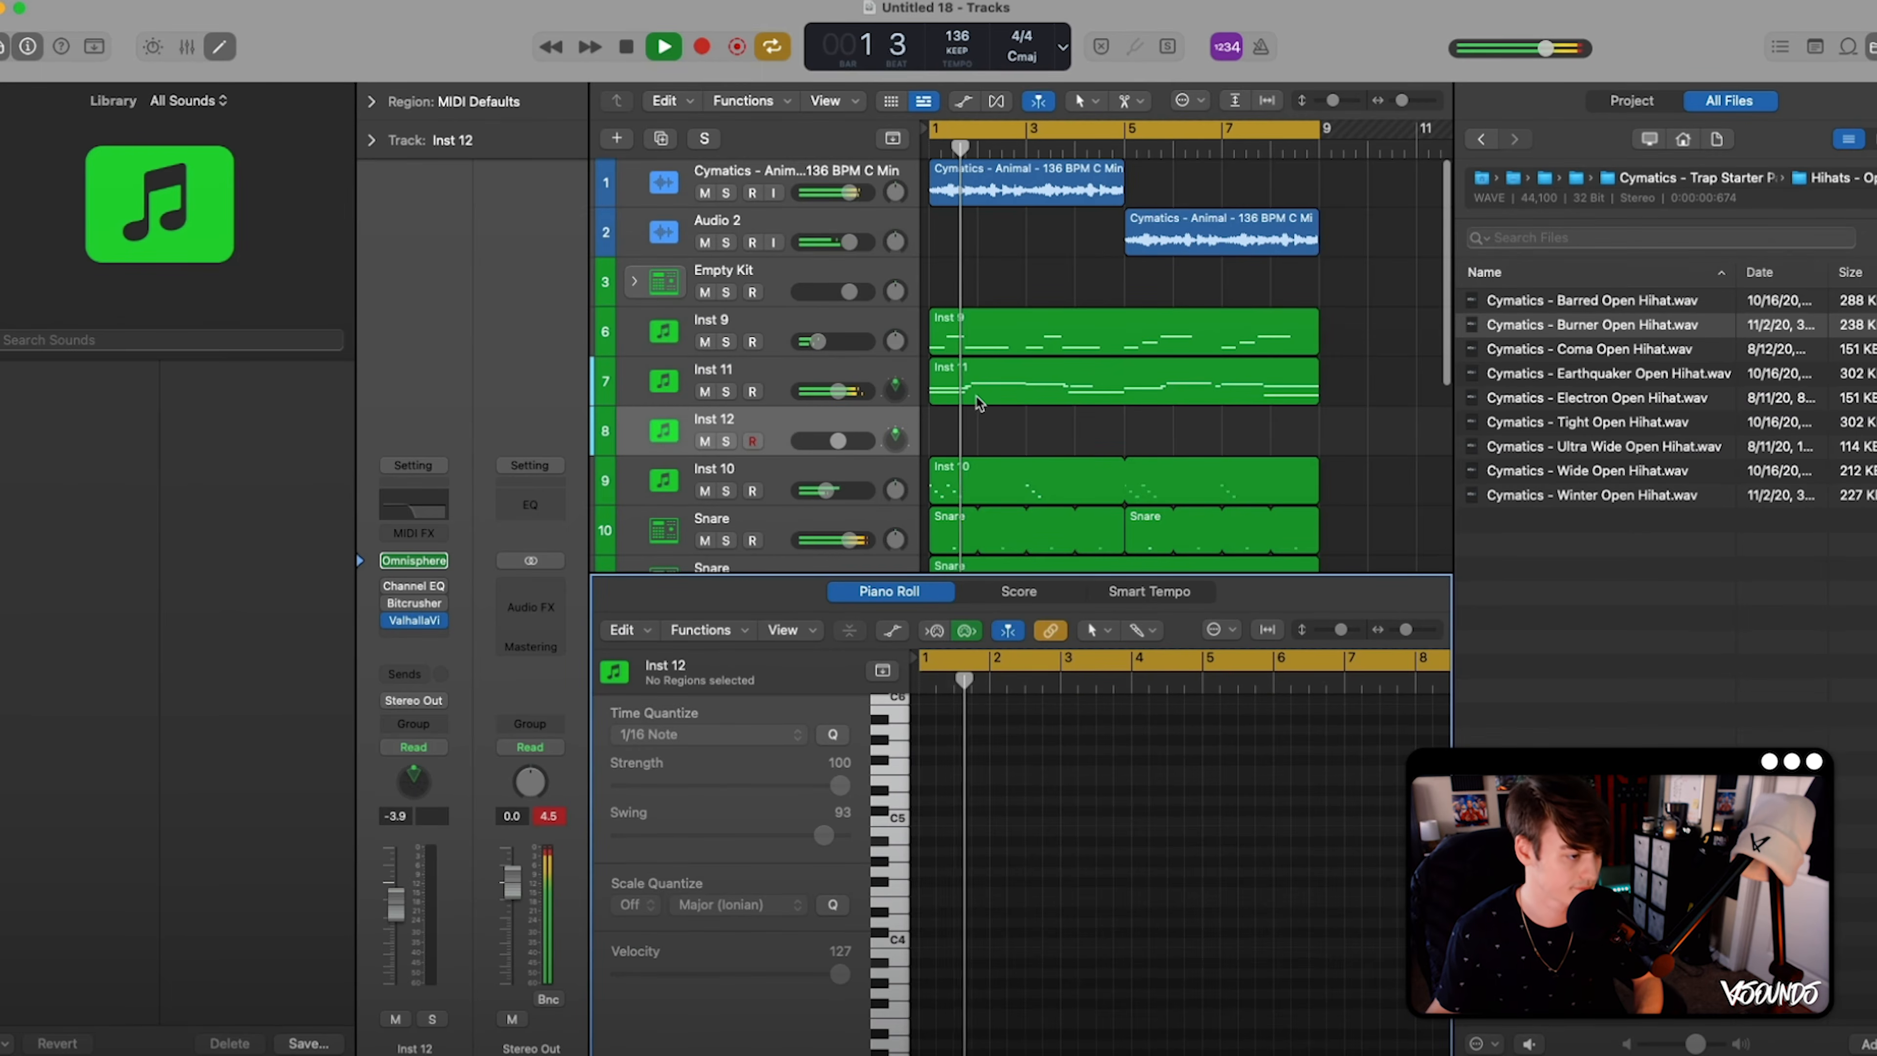
- Copy the Inst 11 melody region onto the Inst 12 track, mute Inst 11, and close the Piano Roll
click(972, 401)
click(1048, 727)
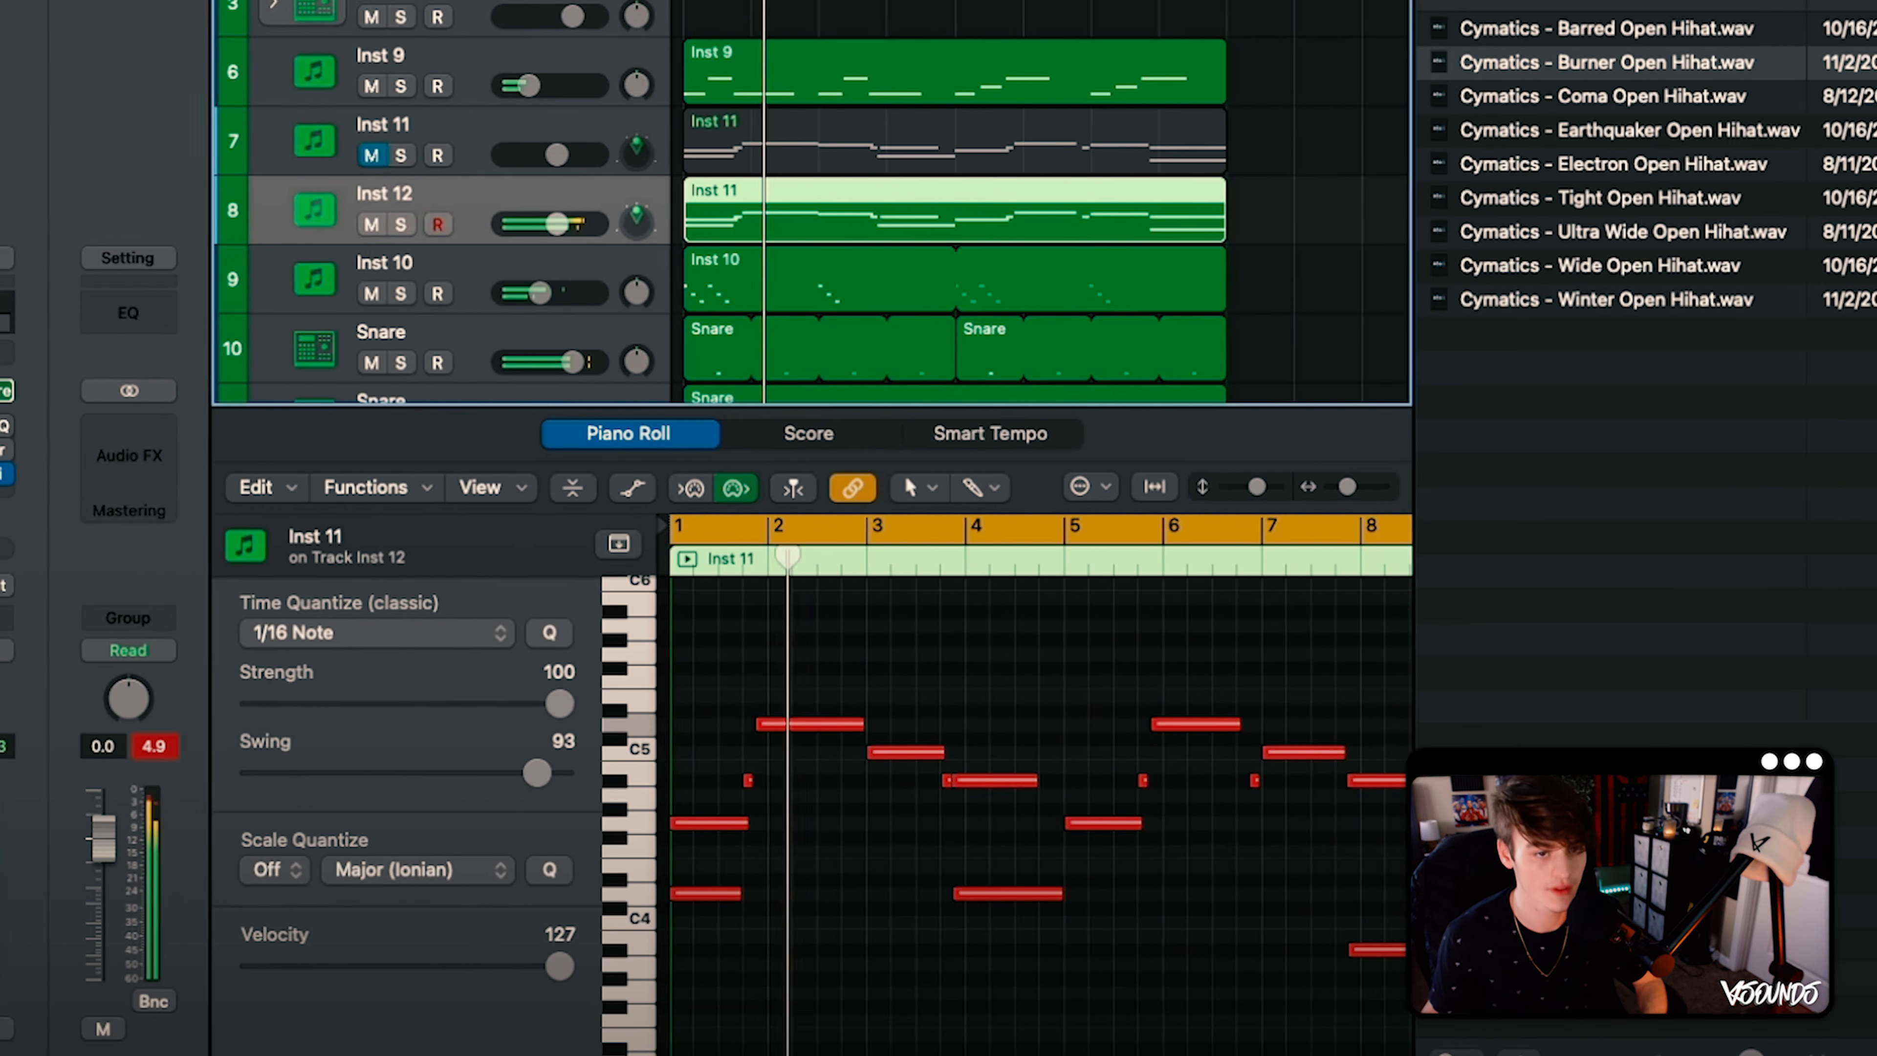
key(p)
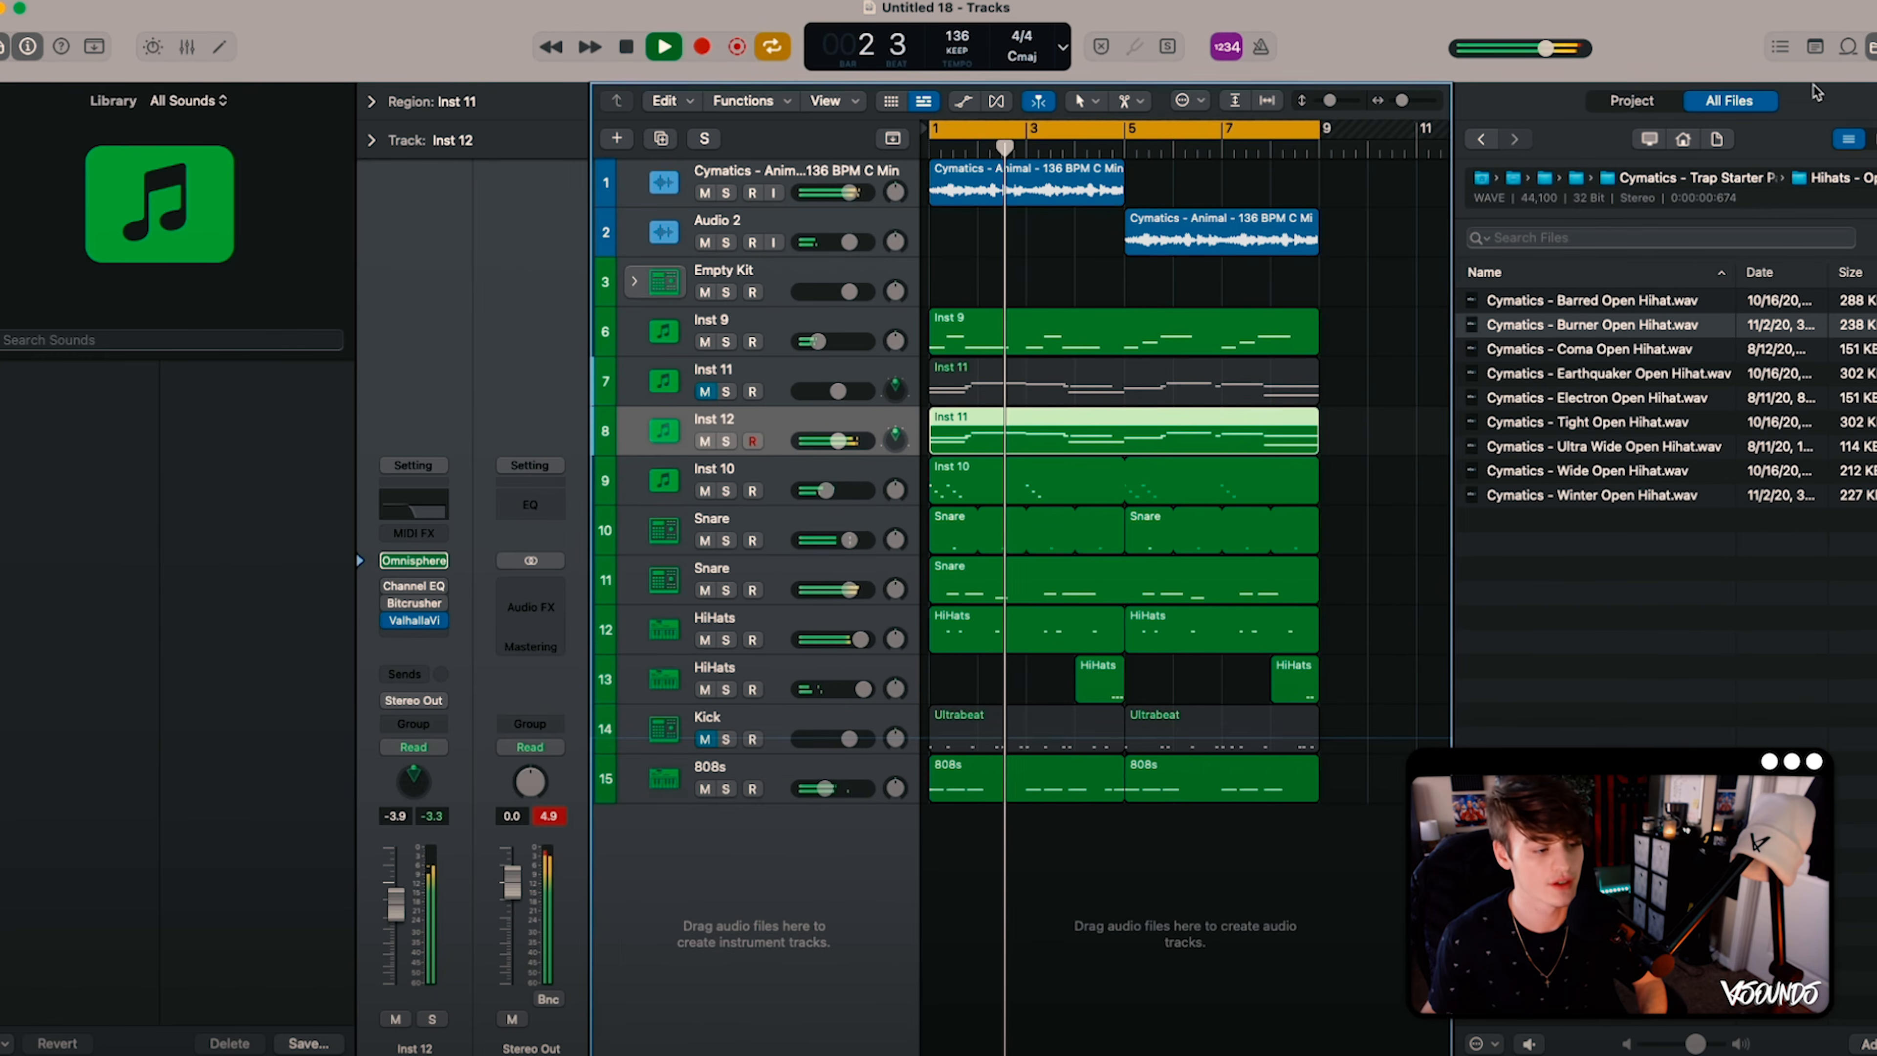
- Stop playback, deselect the copied region, and mute the Inst 12 track
key(space)
click(1358, 285)
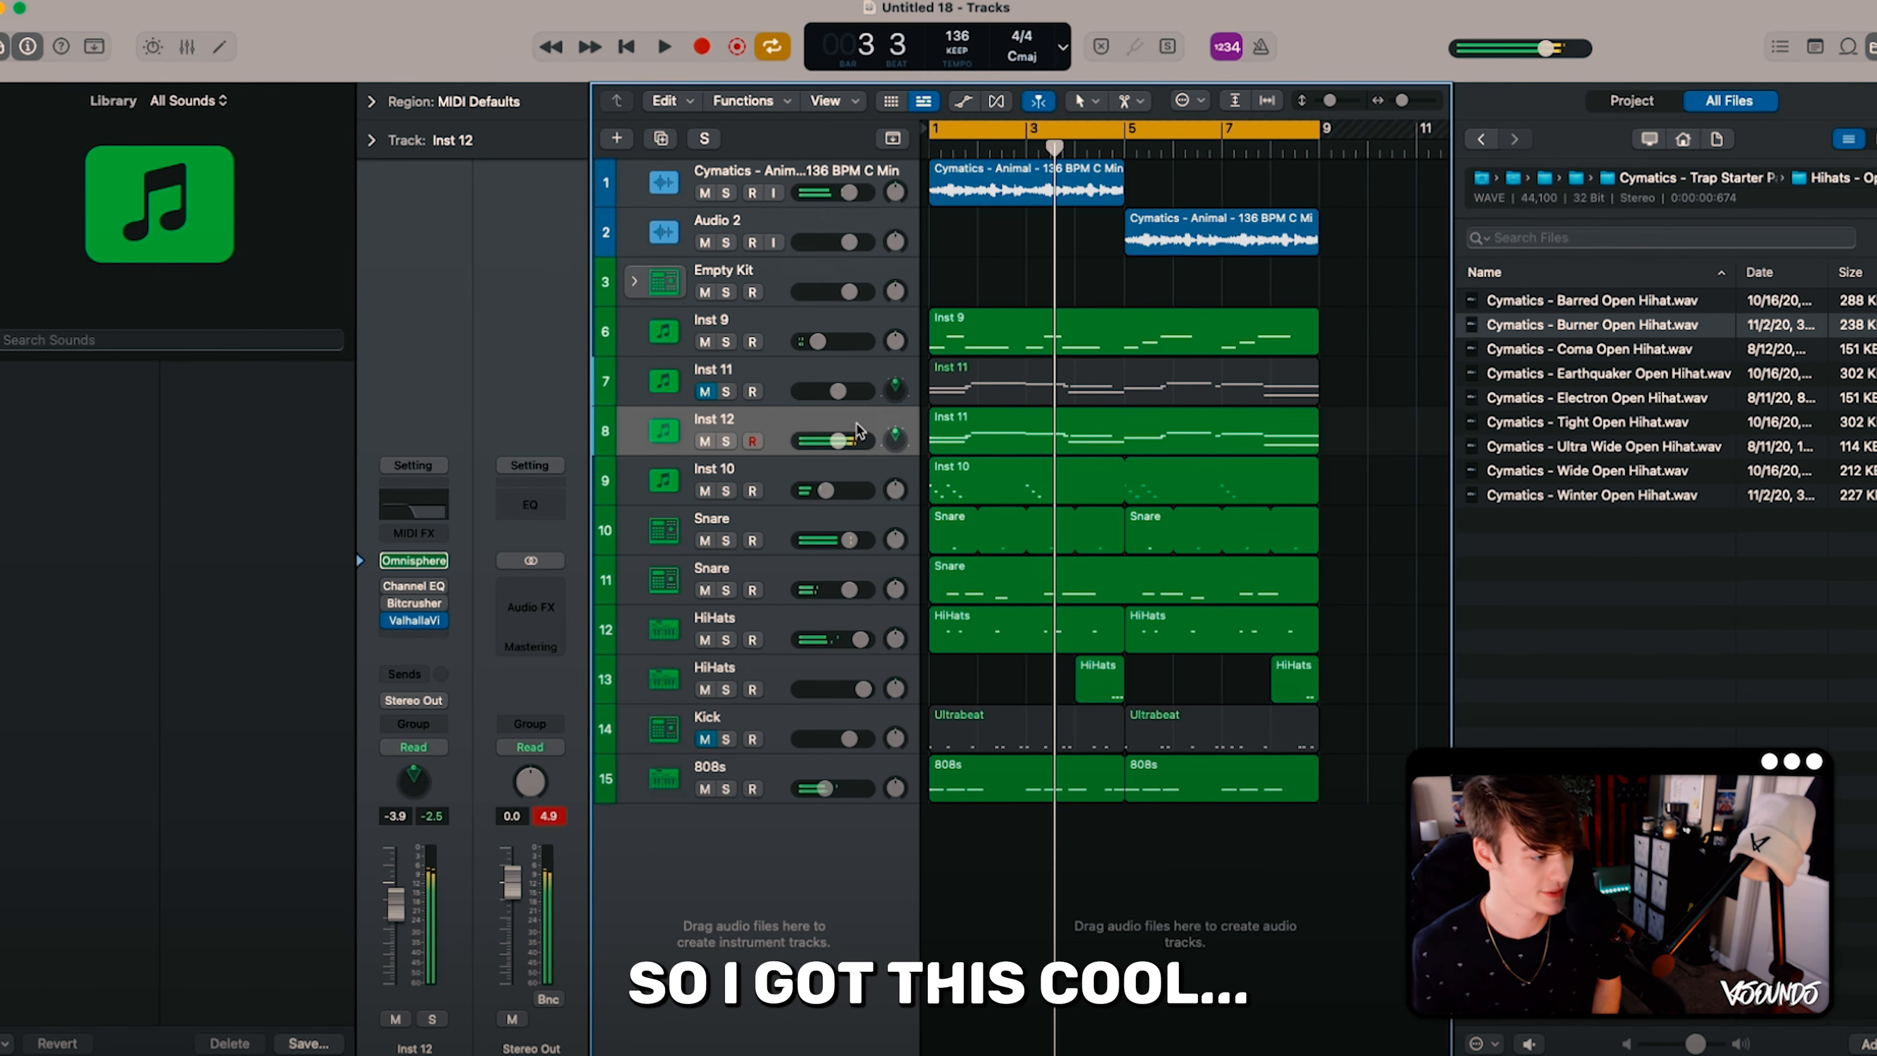
click(706, 441)
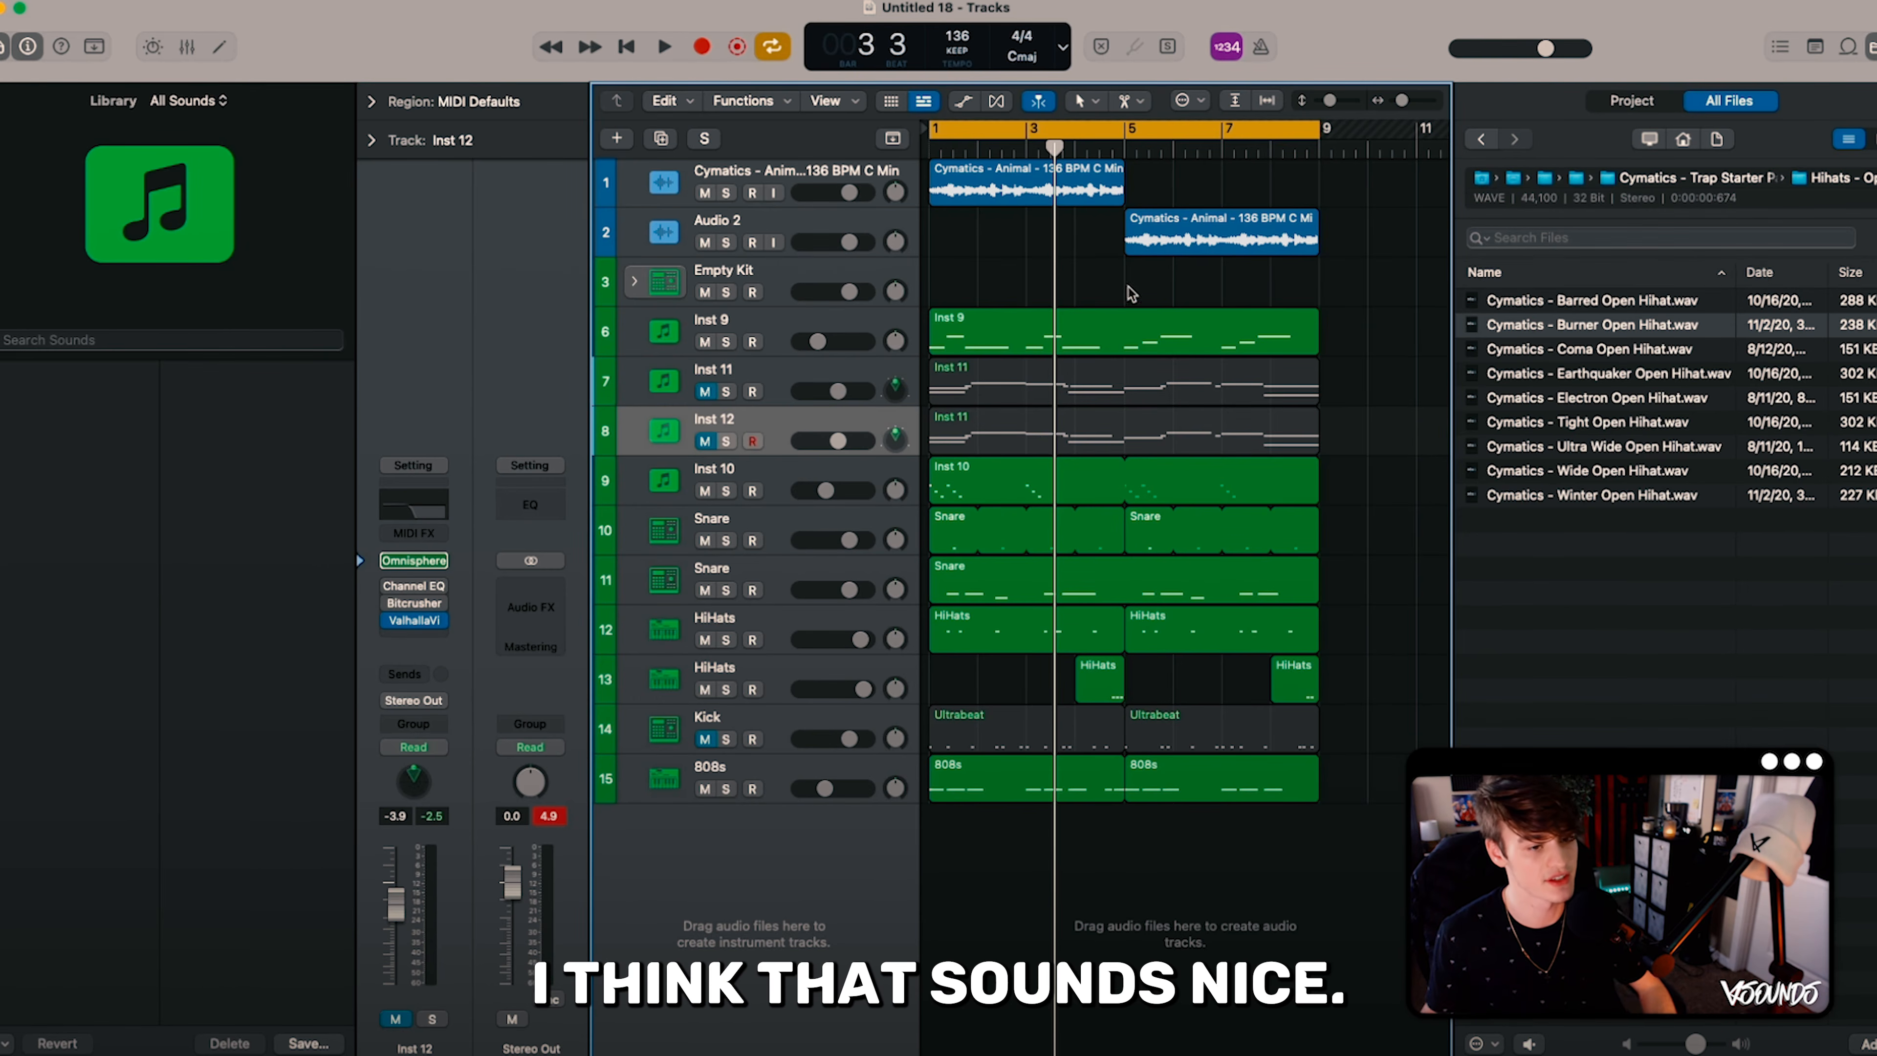
- Hide the file browser and select all the regions in the arrangement
key(f)
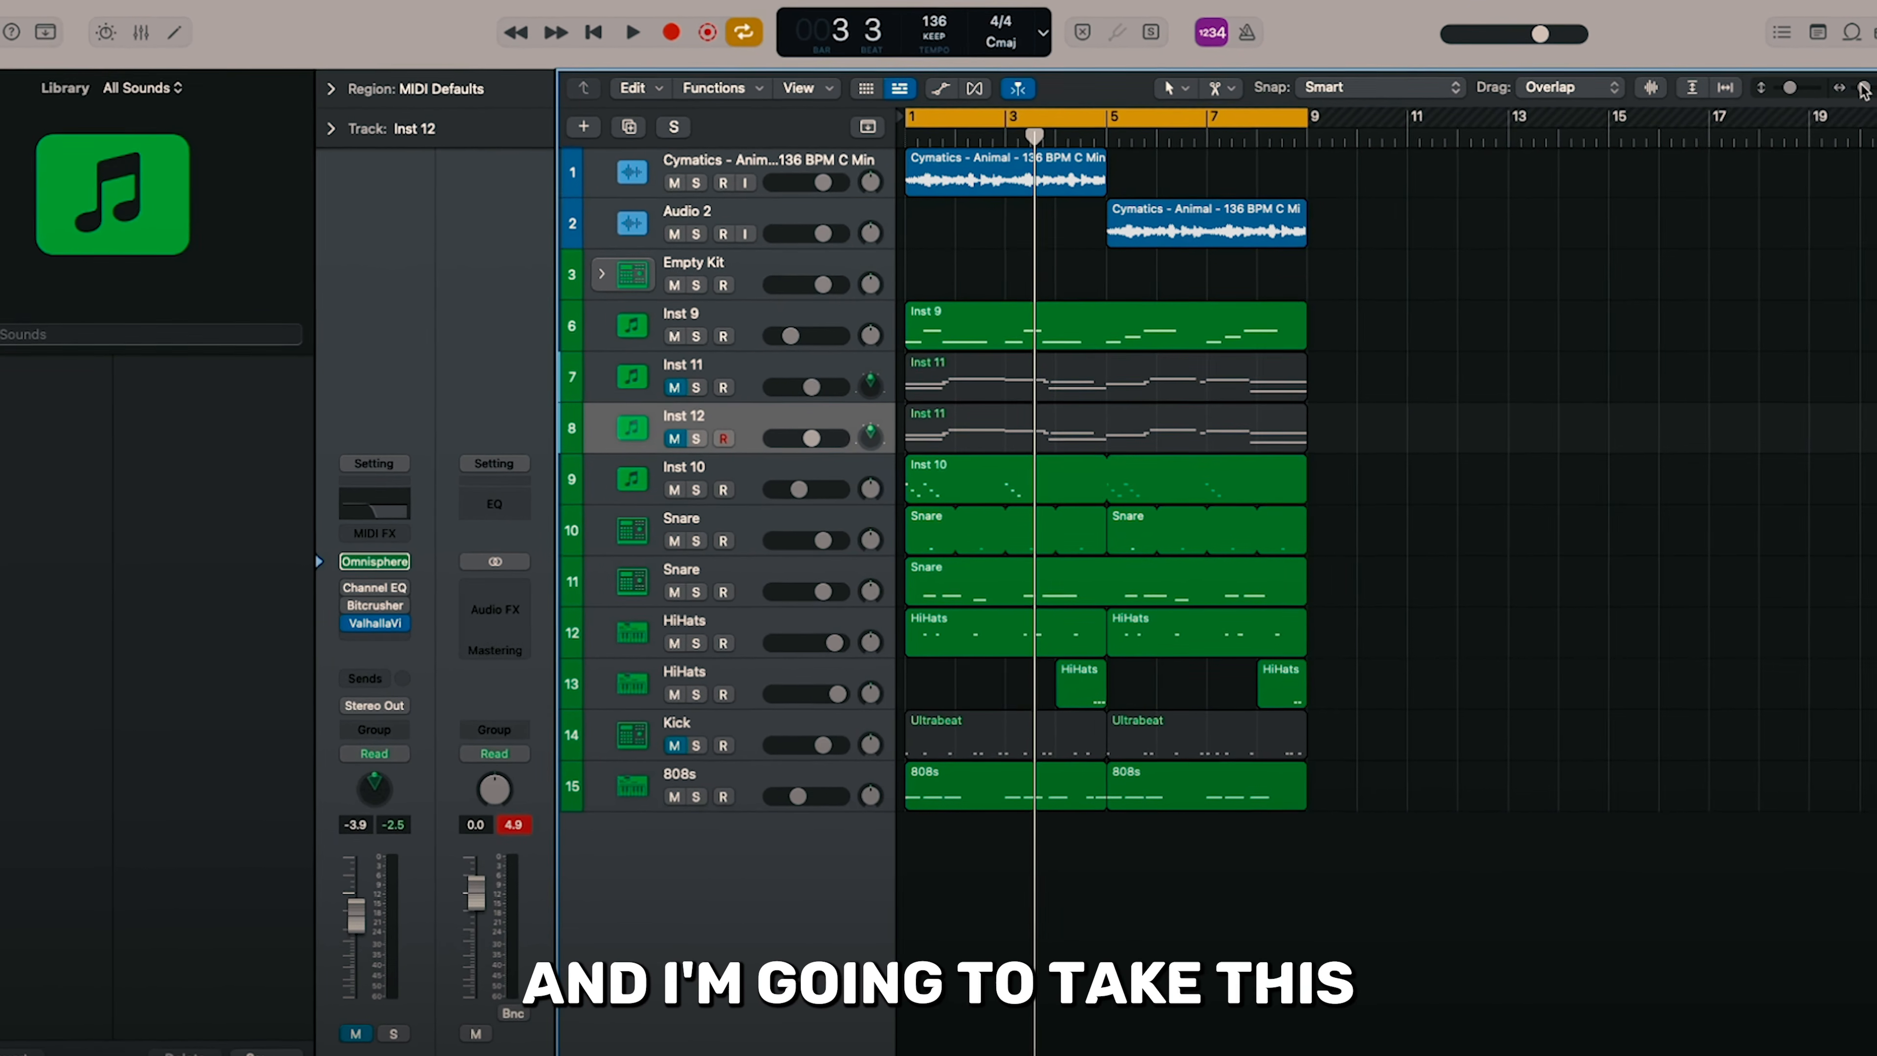
drag(1864, 89, 1856, 90)
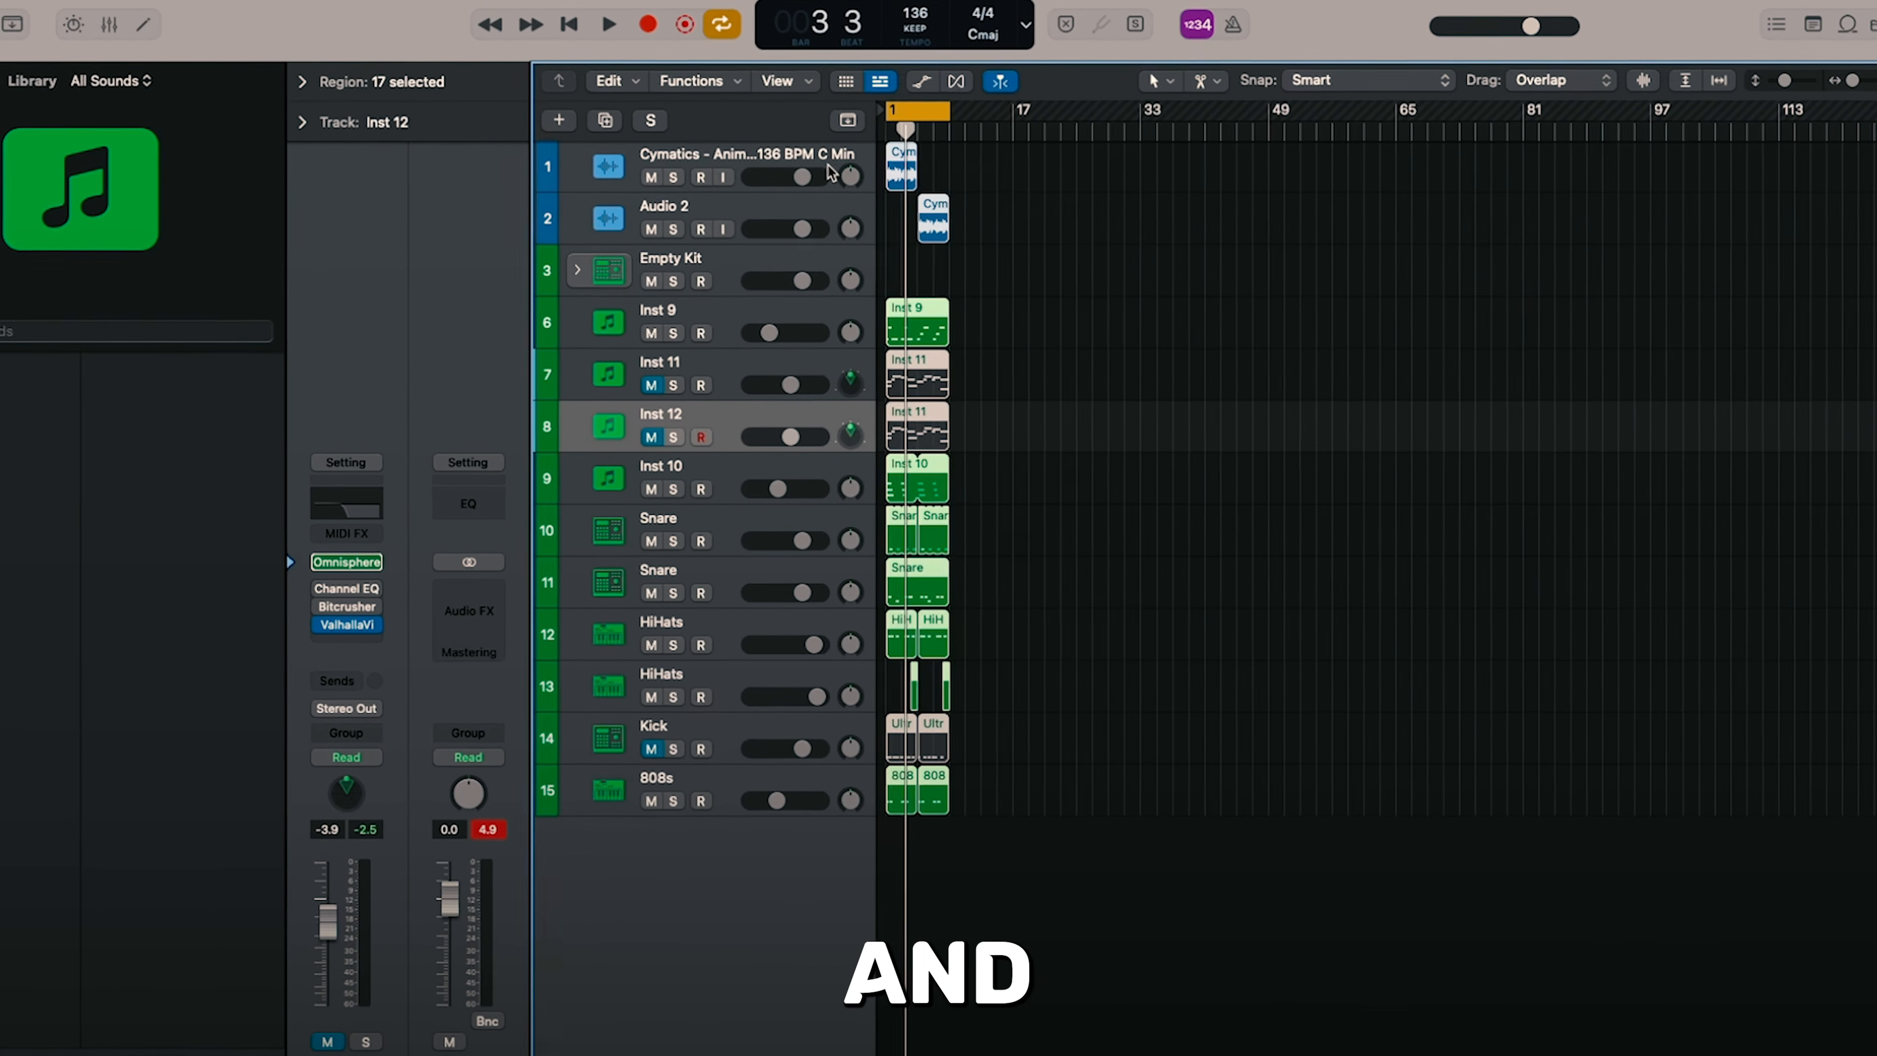